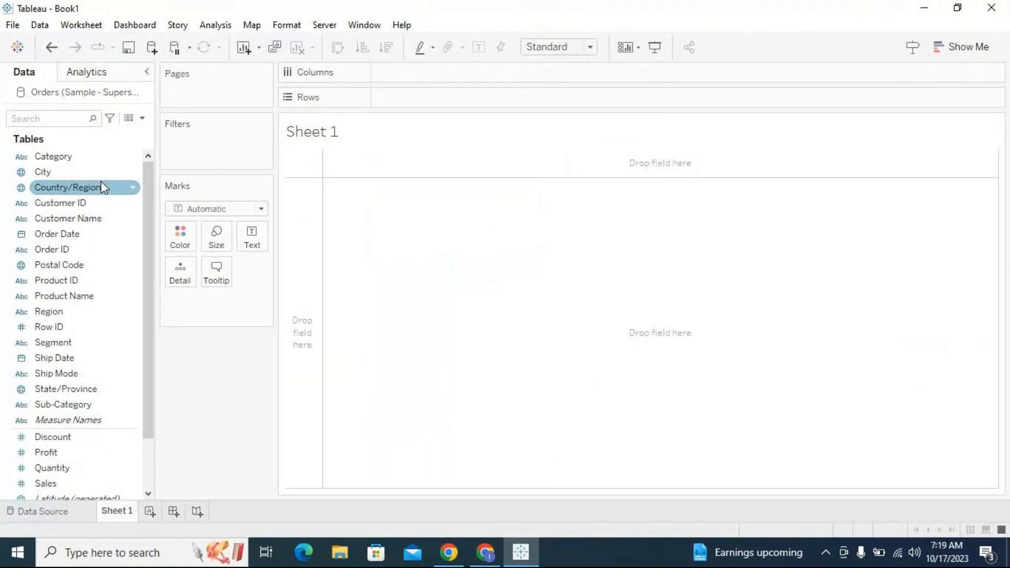
- Build a horizontal bar chart of SUM(Sales) by Category and Sub-Category on Rows, with mark labels shown
{"action": "left_click_drag", "start_coordinate": [90, 162], "coordinate": [391, 297]}
{"action": "left_click_drag", "start_coordinate": [91, 406], "coordinate": [611, 101]}
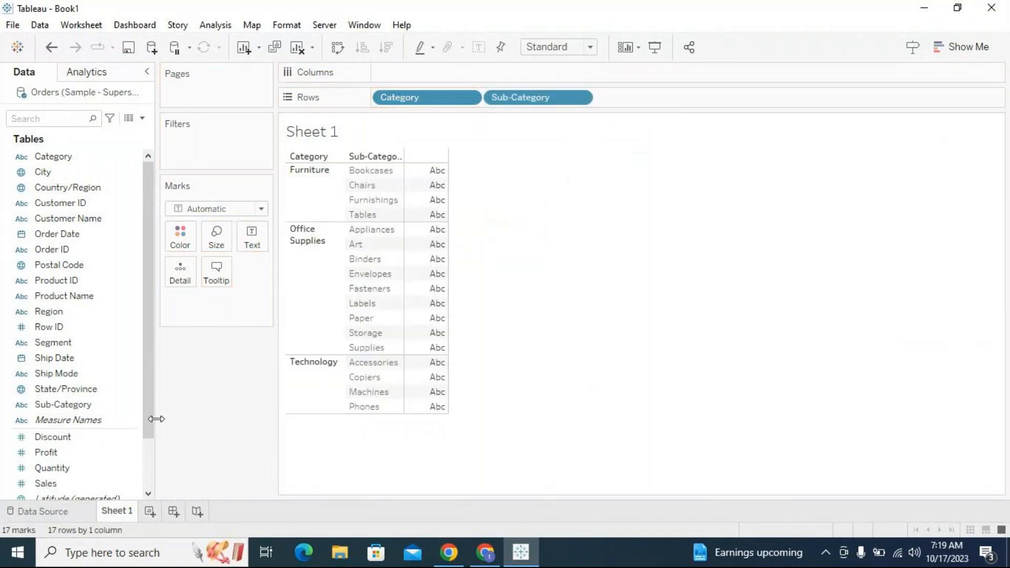
{"action": "left_click_drag", "start_coordinate": [146, 412], "coordinate": [164, 476]}
{"action": "left_click_drag", "start_coordinate": [44, 422], "coordinate": [448, 75]}
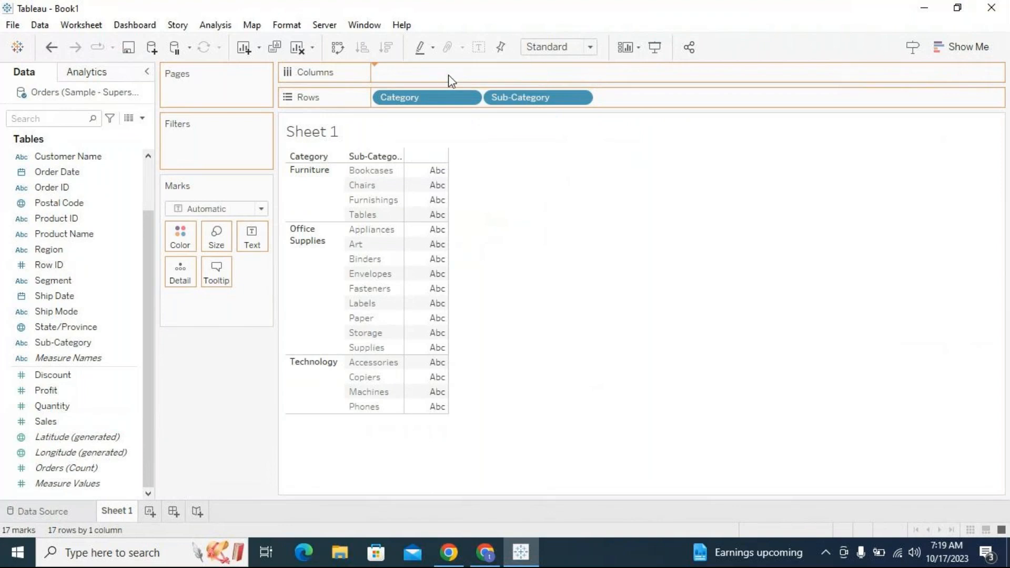
{"action": "left_click", "coordinate": [479, 47]}
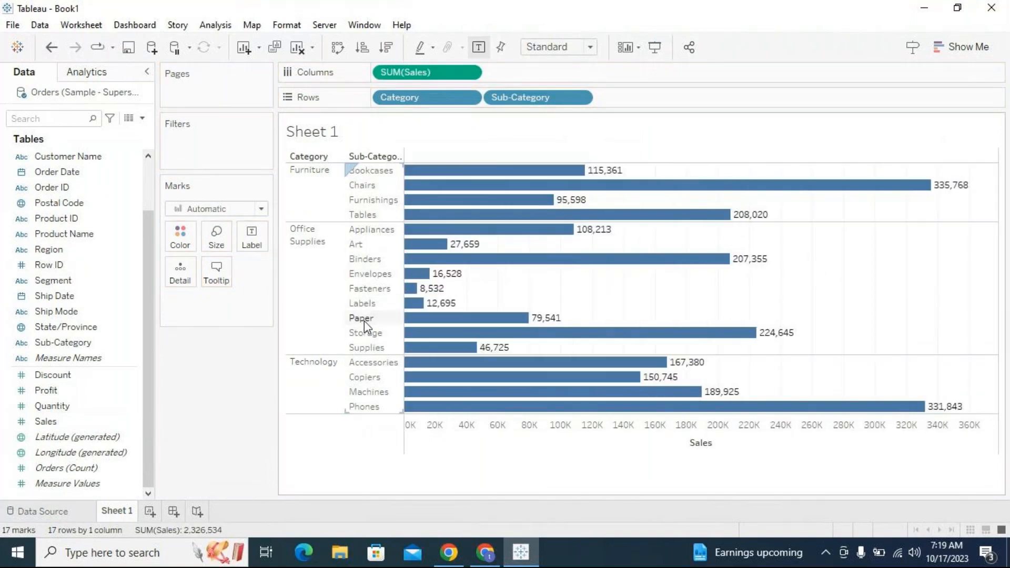
- Adjust the width of the Sub-Category row header column
{"action": "left_click_drag", "start_coordinate": [404, 305], "coordinate": [471, 304]}
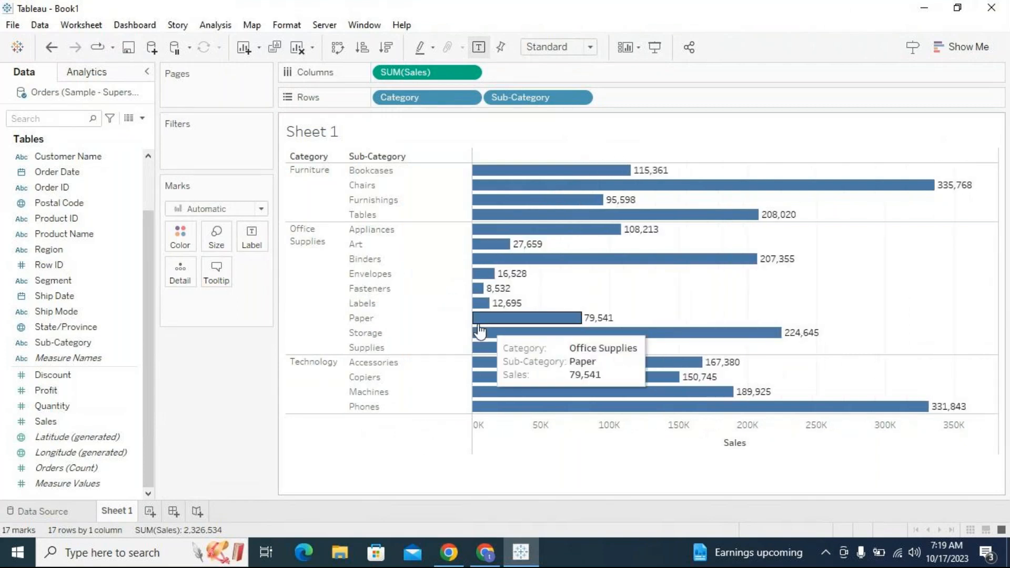
{"action": "left_click_drag", "start_coordinate": [470, 325], "coordinate": [428, 315]}
- Switch to Notepad by searching for it in Windows
{"action": "left_click", "coordinate": [73, 552]}
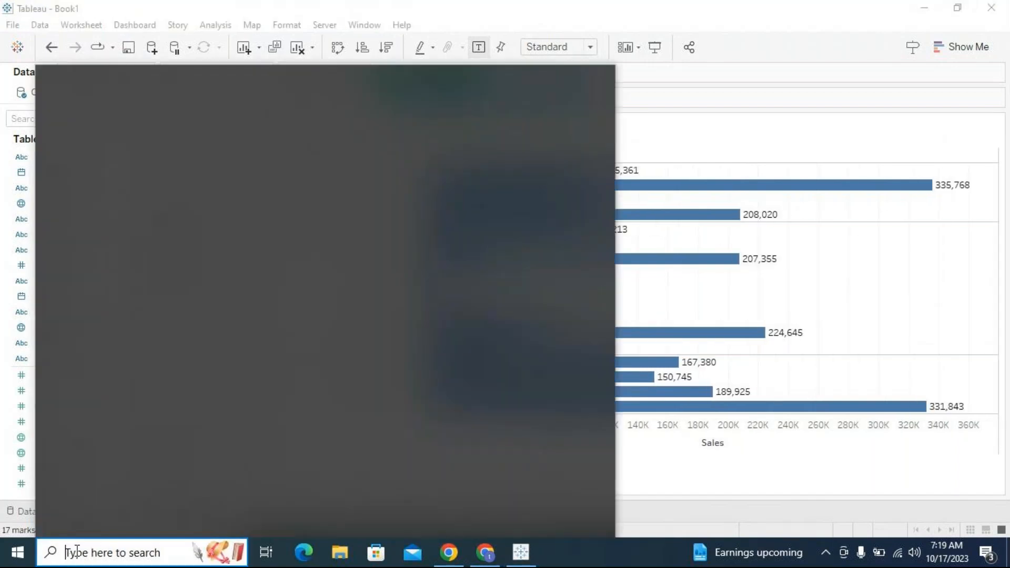
{"action": "type", "text": "note"}
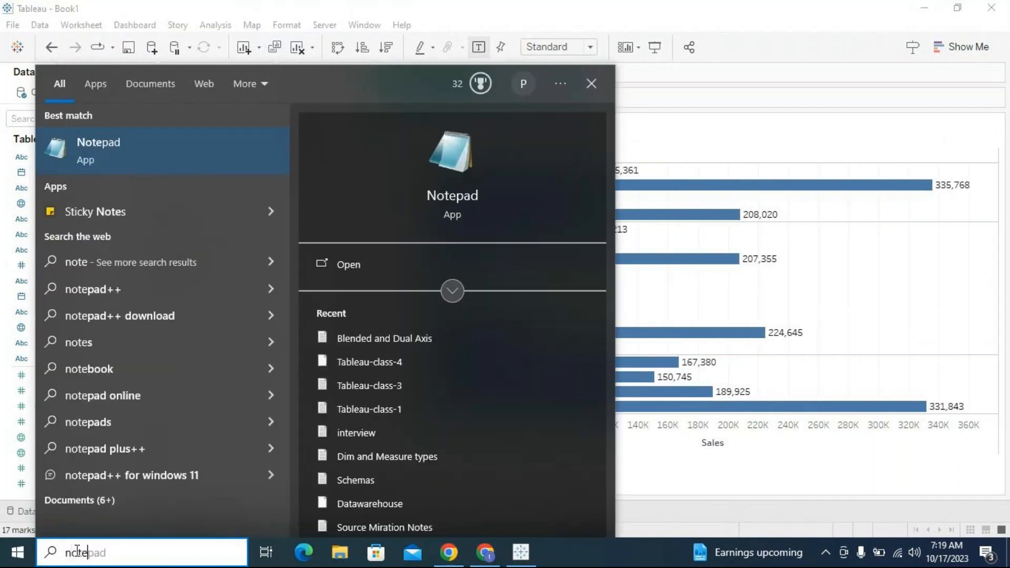
{"action": "left_click", "coordinate": [112, 149]}
- Write the heading 'Sets and Groups:' in the new Notepad document
{"action": "type", "text": "Sets and Groups"}
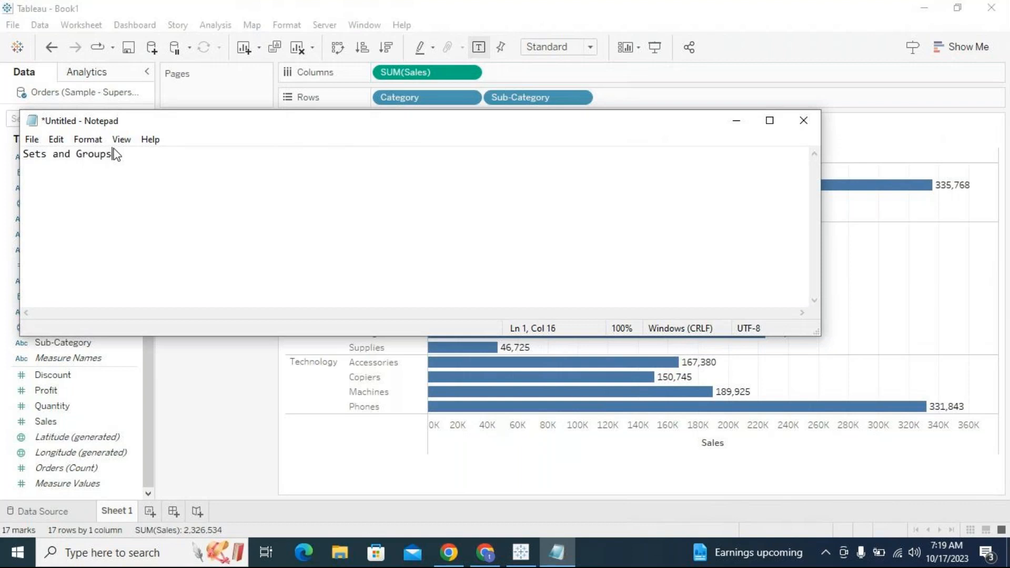
{"action": "key", "text": "Return"}
{"action": "key", "text": "Return"}
{"action": "left_click", "coordinate": [49, 154]}
{"action": "left_click_drag", "start_coordinate": [49, 154], "coordinate": [23, 154]}
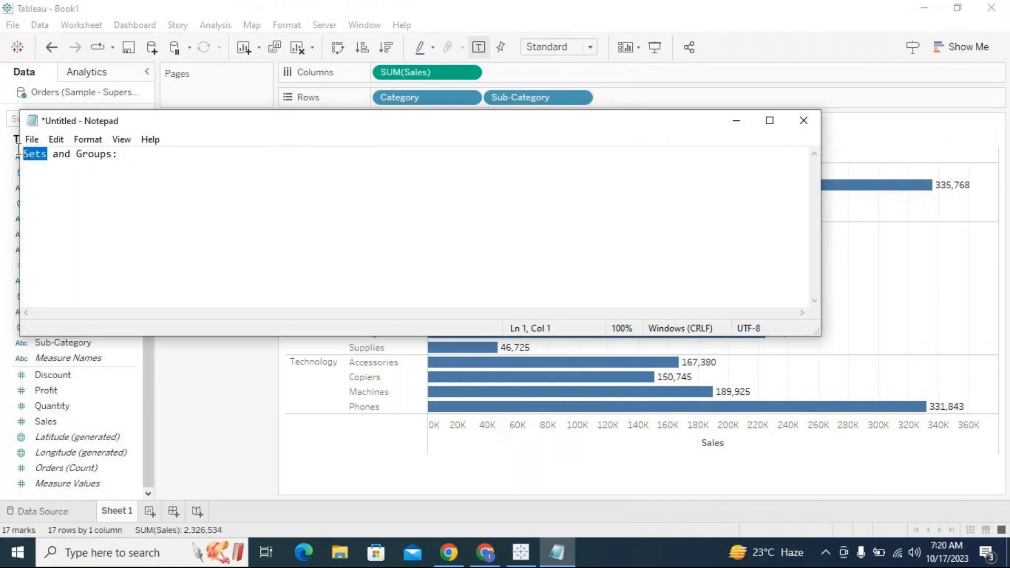
{"action": "left_click_drag", "start_coordinate": [113, 153], "coordinate": [78, 154]}
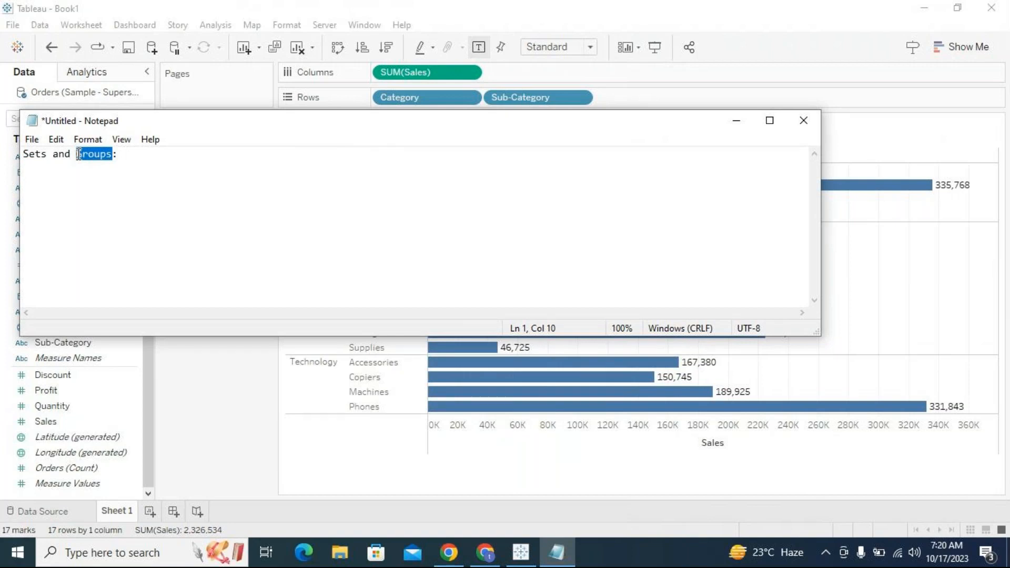
- Add a new line 'Sets:' below the heading after a blank line
{"action": "left_click", "coordinate": [152, 158]}
{"action": "key", "text": "Return"}
{"action": "key", "text": "Return"}
{"action": "type", "text": "Sets:"}
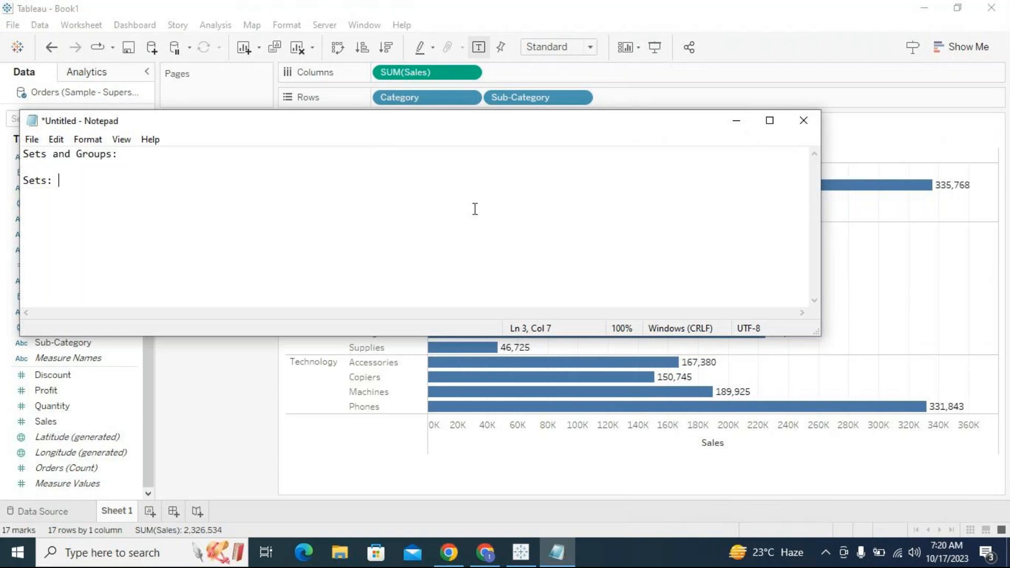
- After 'Sets:' write 'Sets are creted on suctom fields and defined based on some conditions.'
{"action": "left_click_drag", "start_coordinate": [60, 181], "coordinate": [54, 180]}
{"action": "left_click", "coordinate": [72, 180]}
{"action": "type", "text": "Sets are creted on"}
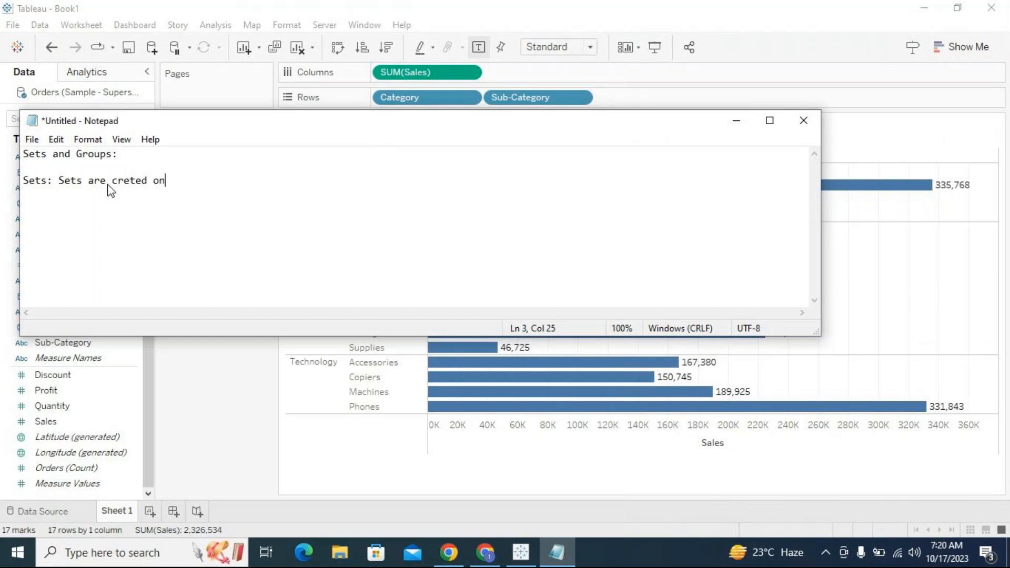
{"action": "type", "text": " suctom fields an"}
{"action": "key", "text": "BackSpace"}
{"action": "key", "text": "BackSpace"}
{"action": "type", "text": "and "}
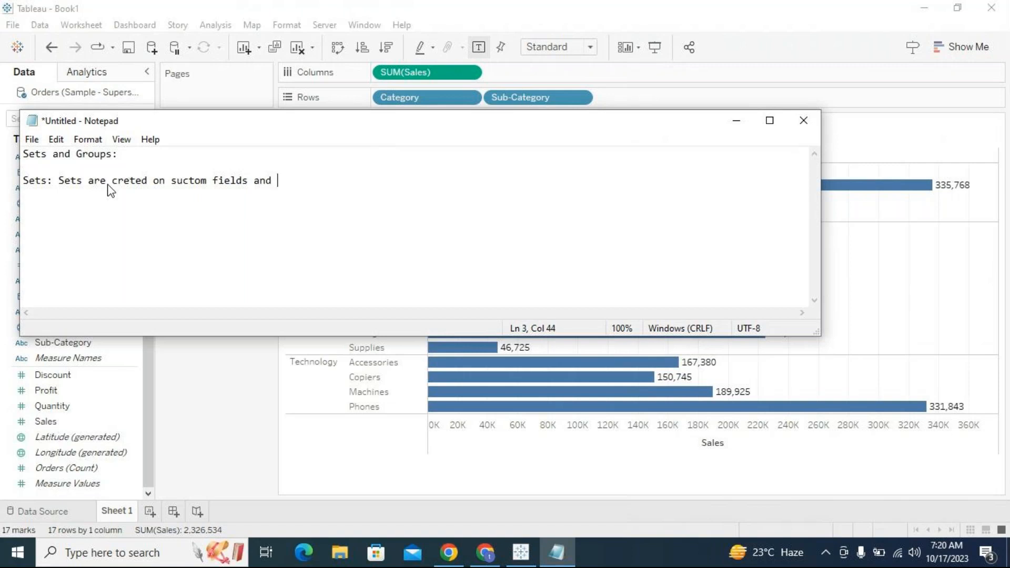
{"action": "type", "text": "defined based on some conditions."}
{"action": "key", "text": "Return"}
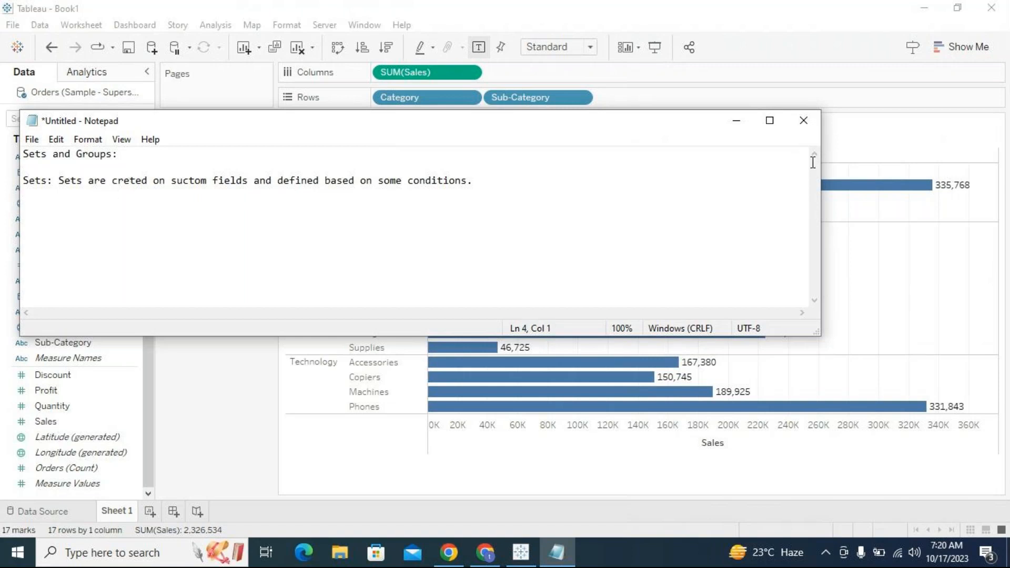
- Back in the workbook, select the Tables, Appliances, Envelopes and Copiers sub-categories and start creating a set from them
{"action": "left_click", "coordinate": [737, 124]}
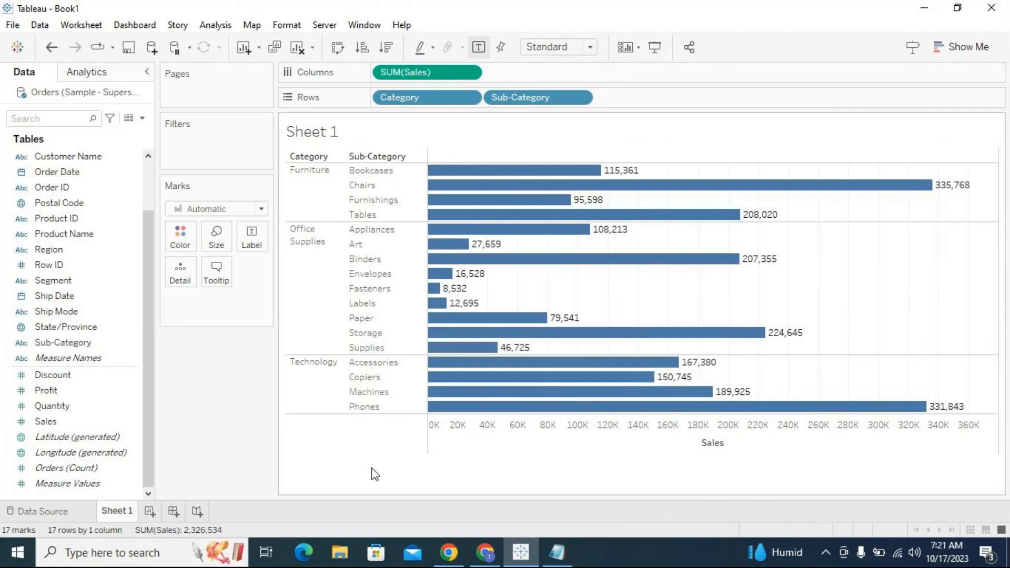
{"action": "left_click", "coordinate": [395, 219]}
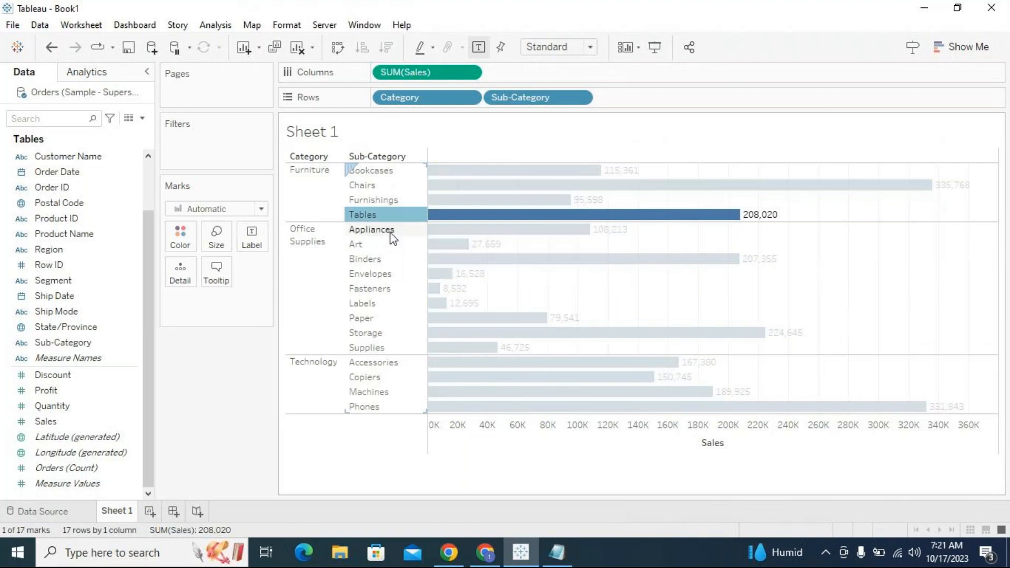
{"action": "left_click", "coordinate": [391, 235], "text": "ctrl"}
{"action": "left_click", "coordinate": [383, 273], "text": "ctrl"}
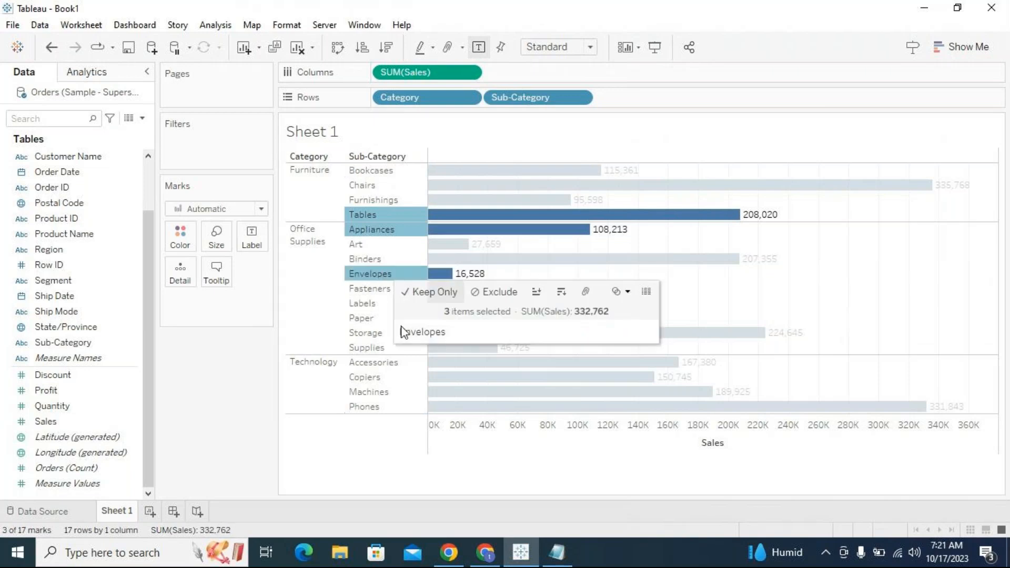
{"action": "left_click", "coordinate": [373, 377], "text": "ctrl"}
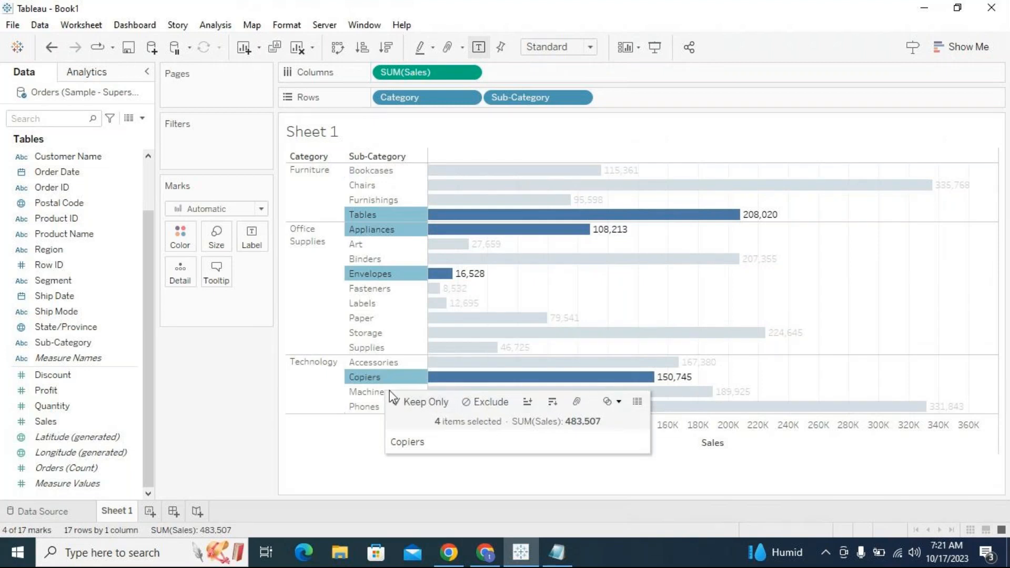
{"action": "left_click", "coordinate": [619, 404]}
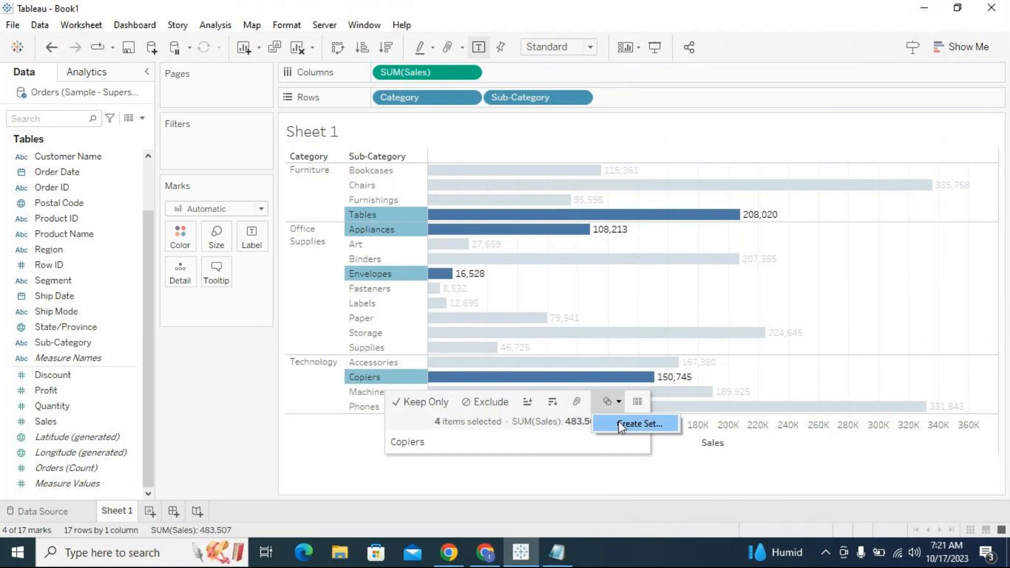
{"action": "left_click", "coordinate": [620, 423]}
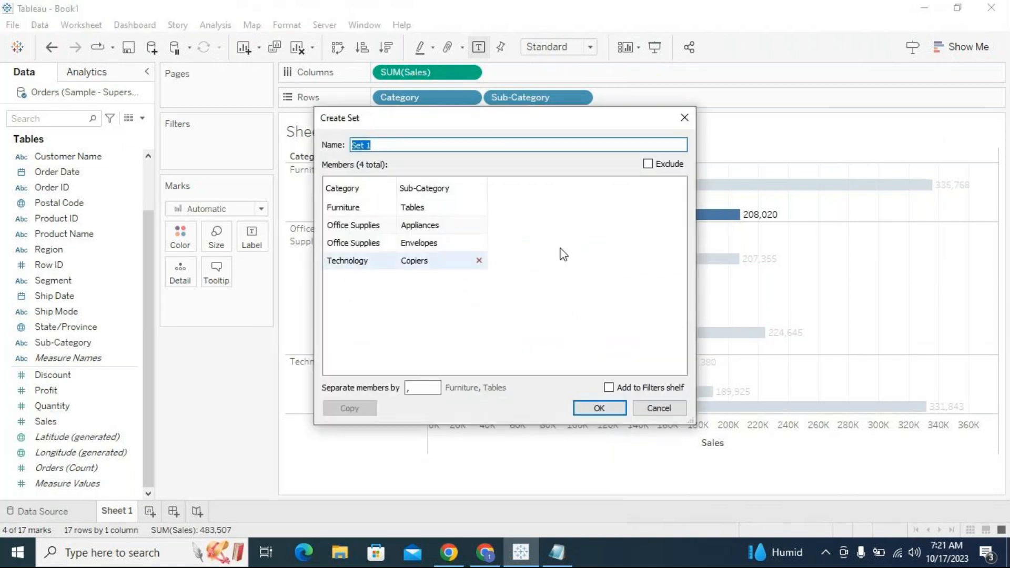
- Name the set 'Constant set' with Exclude unchecked and create it
{"action": "left_click_drag", "start_coordinate": [486, 124], "coordinate": [613, 128]}
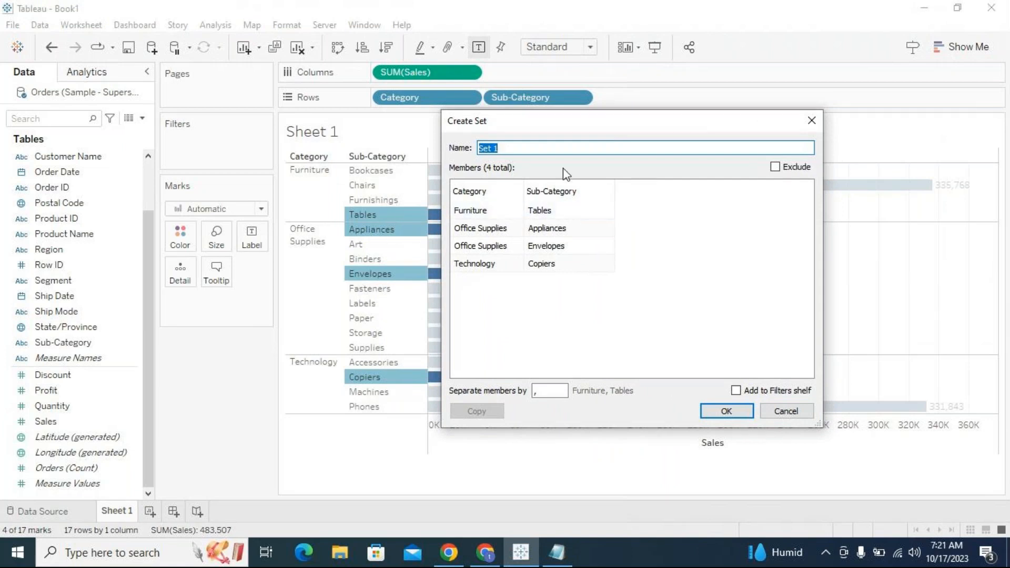
{"action": "left_click", "coordinate": [550, 147]}
{"action": "key", "text": "ctrl+a"}
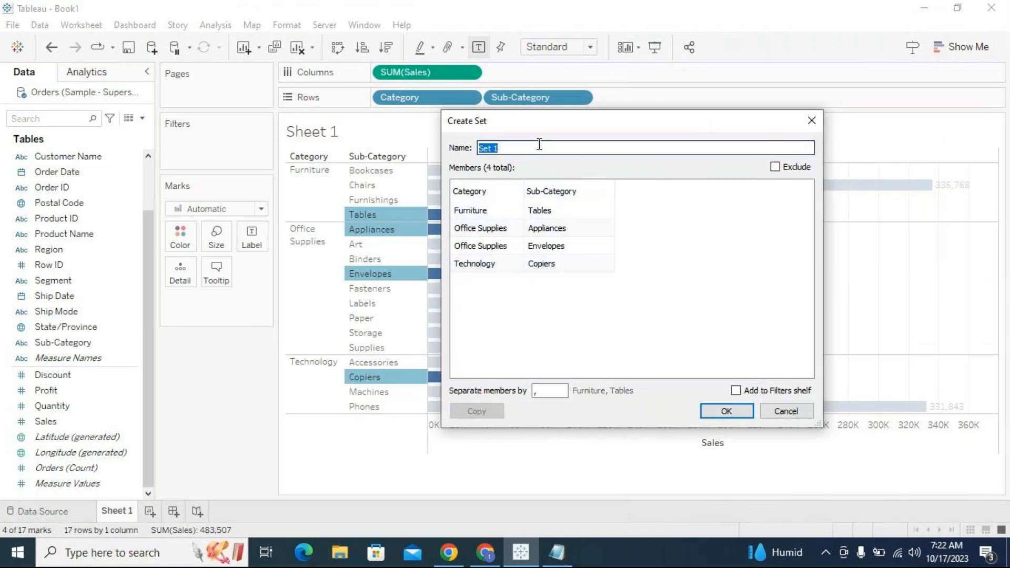
{"action": "type", "text": "Constat"}
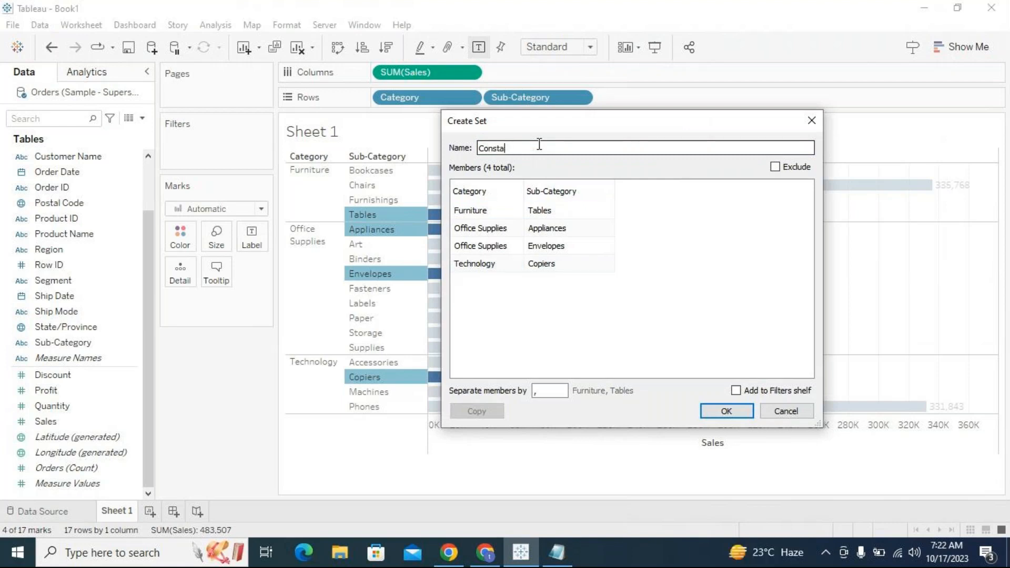
{"action": "type", "text": "nt set"}
{"action": "left_click_drag", "start_coordinate": [556, 119], "coordinate": [451, 109]}
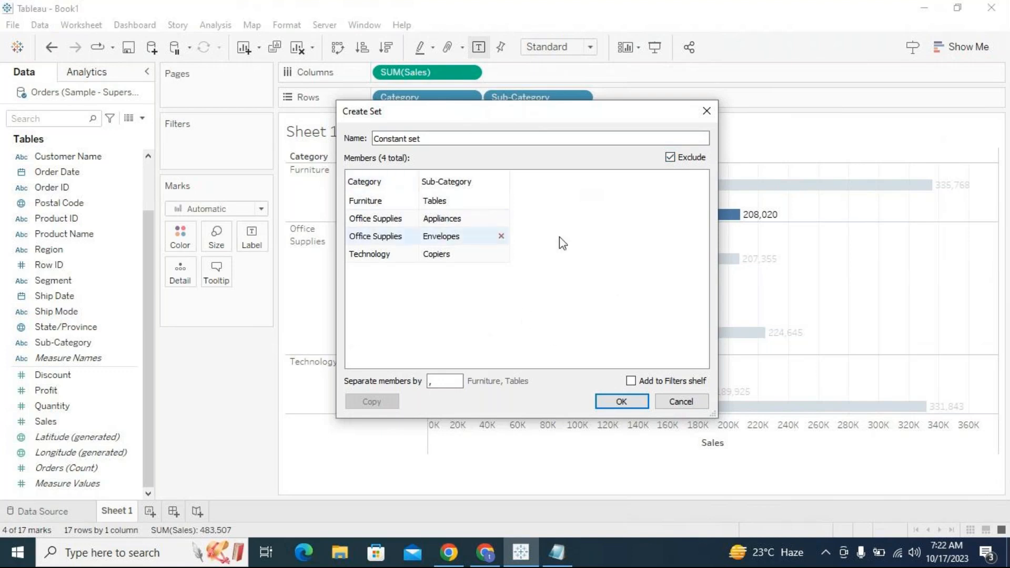
{"action": "left_click", "coordinate": [671, 158]}
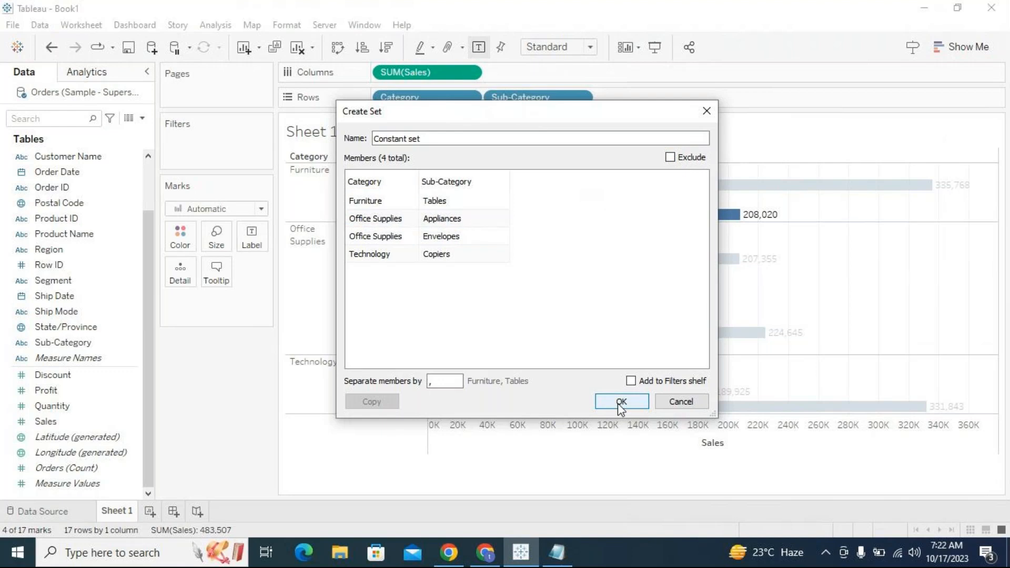
{"action": "left_click", "coordinate": [621, 401]}
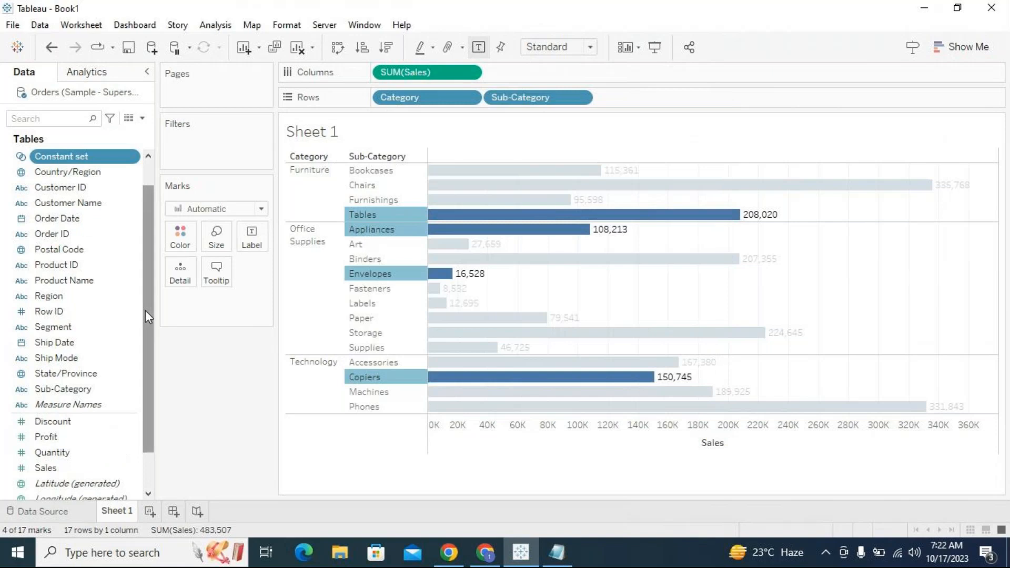
- Clear the mark selection and add Constant set to the Filters shelf
{"action": "scroll", "coordinate": [146, 308], "scroll_direction": "up", "scroll_amount": 2}
{"action": "left_click", "coordinate": [290, 412]}
{"action": "left_click", "coordinate": [301, 393]}
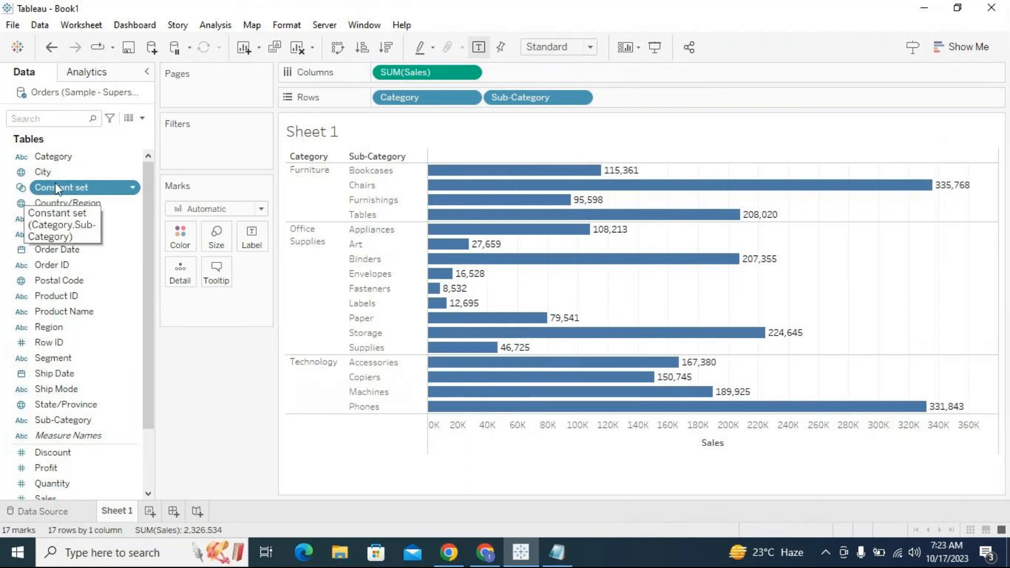
{"action": "left_click_drag", "start_coordinate": [57, 188], "coordinate": [216, 153]}
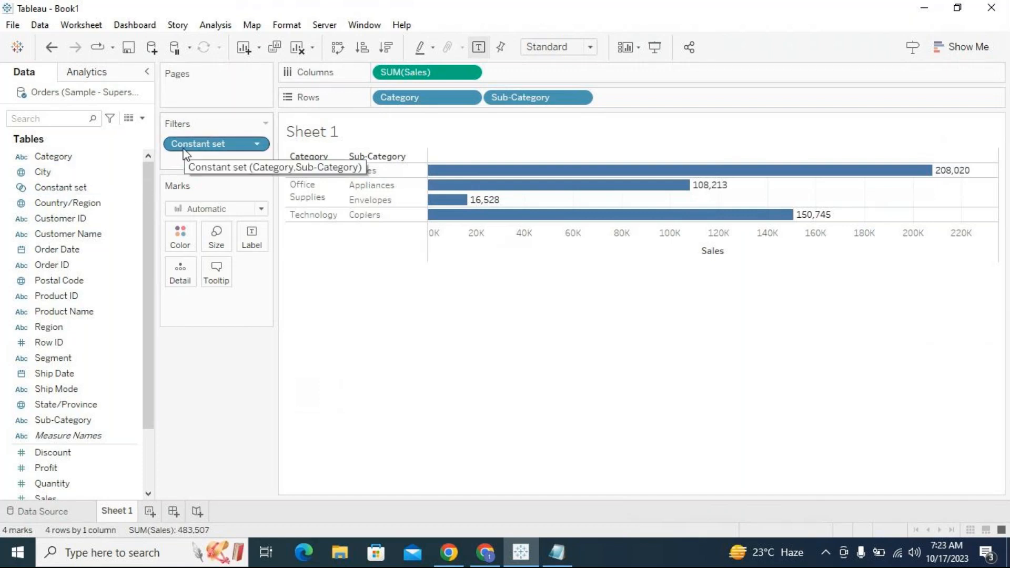
- Open the Edit Set dialog for Constant set to review its members, then cancel it
{"action": "left_click", "coordinate": [136, 193]}
{"action": "left_click", "coordinate": [181, 277]}
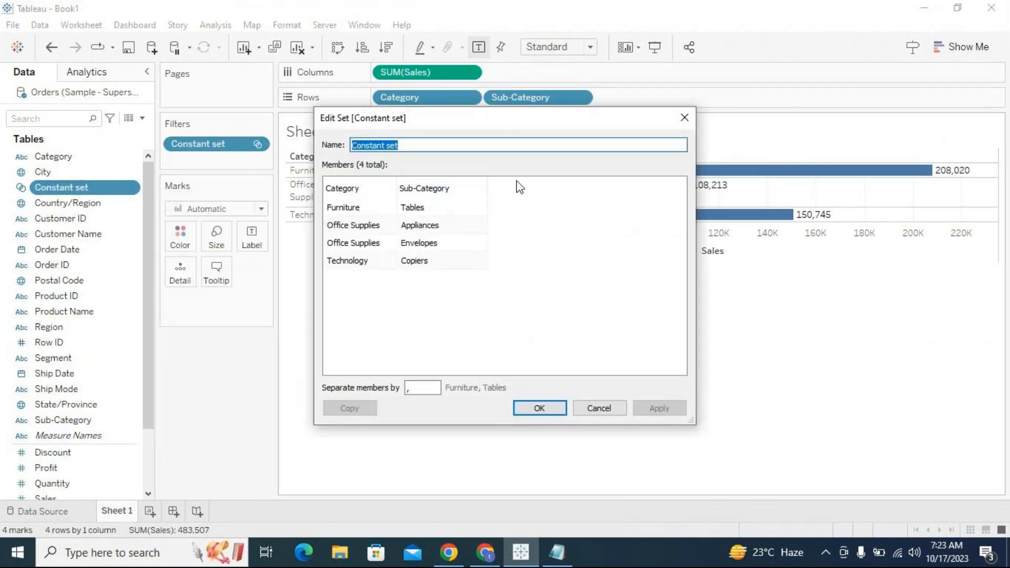
{"action": "left_click_drag", "start_coordinate": [501, 119], "coordinate": [544, 268]}
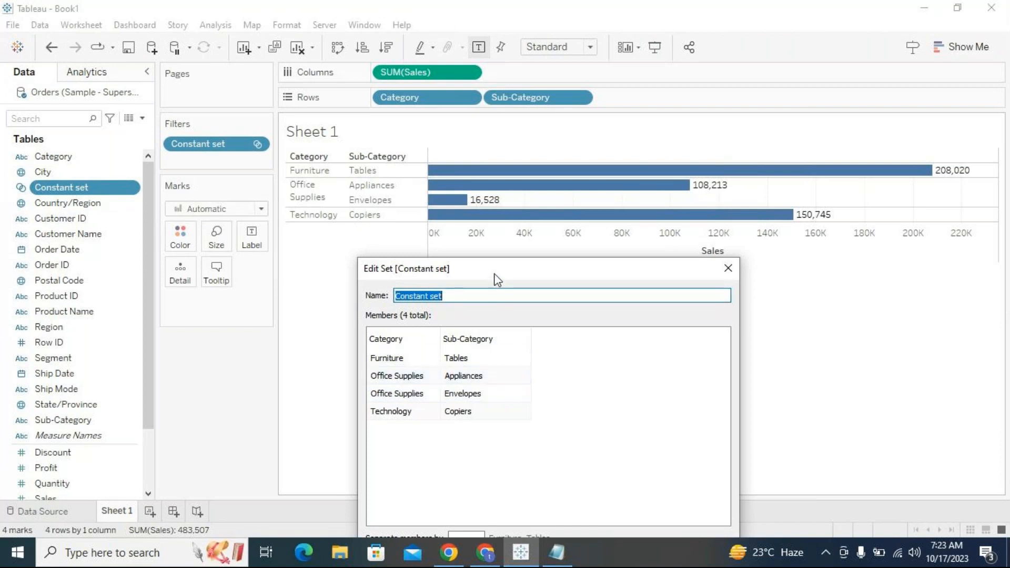
{"action": "left_click_drag", "start_coordinate": [494, 276], "coordinate": [464, 185]}
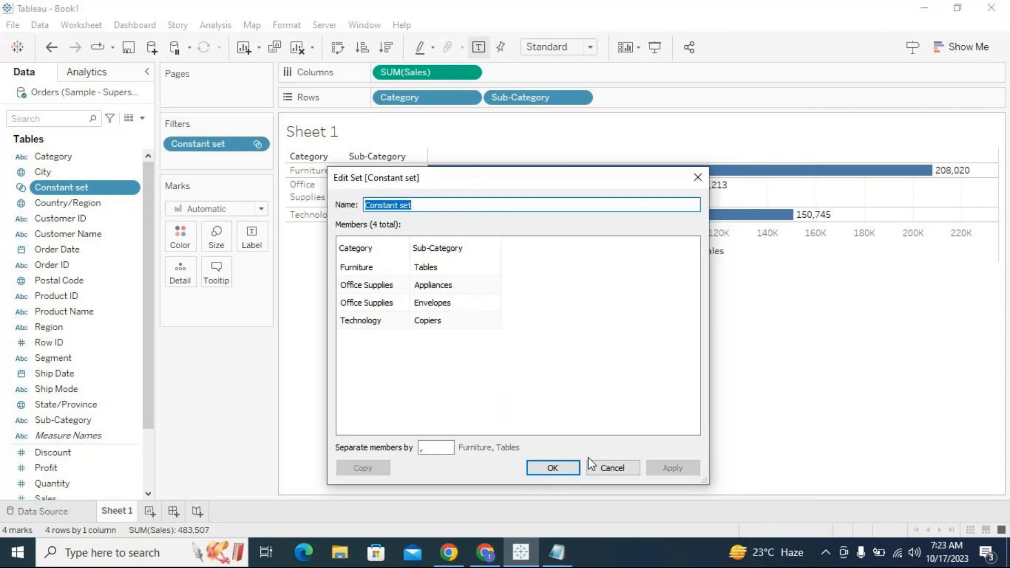
{"action": "left_click", "coordinate": [602, 470]}
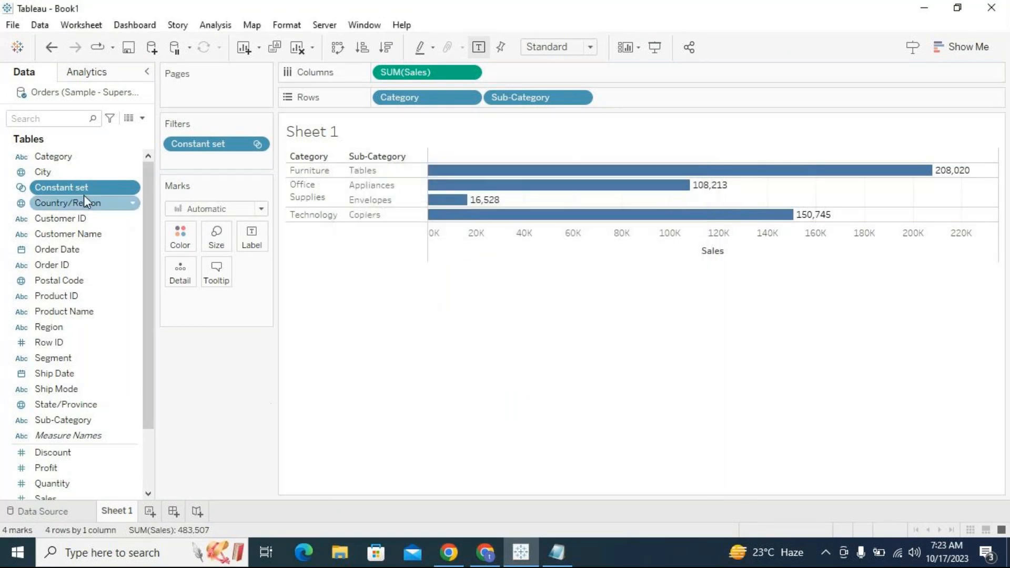
{"action": "mouse_move", "coordinate": [78, 190]}
{"action": "left_mouse_down"}
{"action": "mouse_move", "coordinate": [190, 153]}
{"action": "mouse_move", "coordinate": [78, 185]}
{"action": "left_mouse_up"}
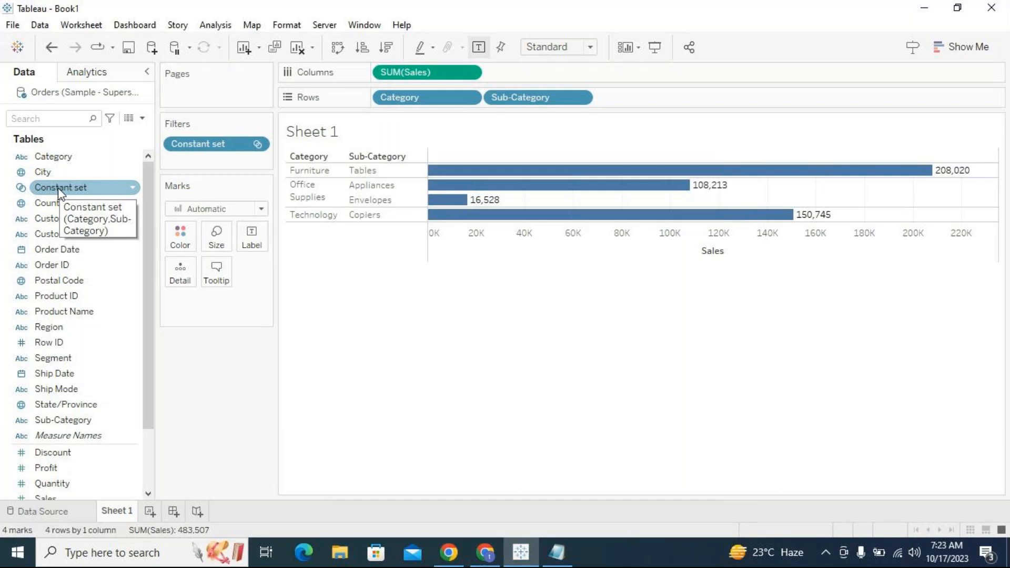
{"action": "left_click", "coordinate": [412, 309]}
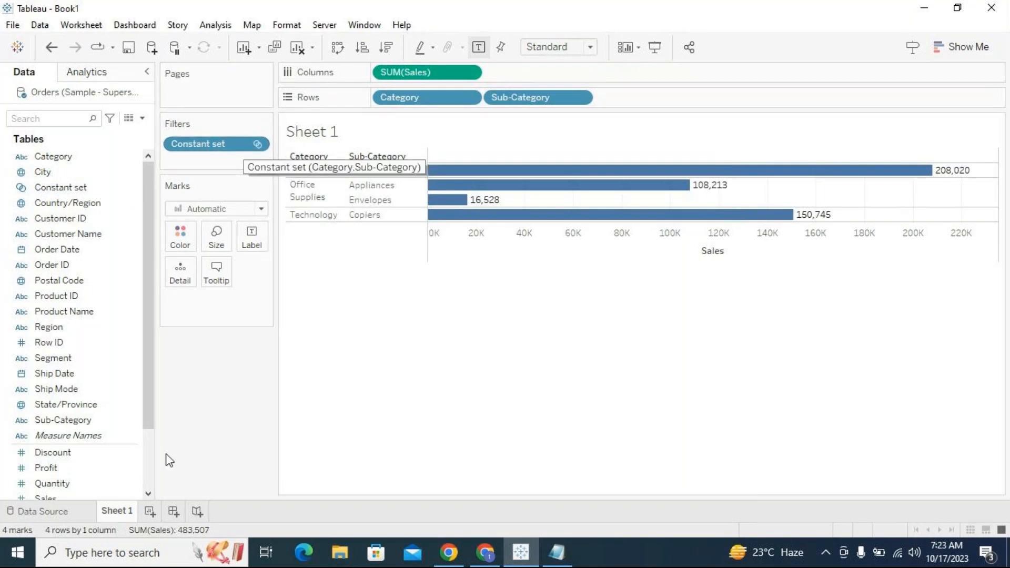
- Duplicate Sheet 1 and remove the Constant set filter from the copy
{"action": "right_click", "coordinate": [114, 512]}
{"action": "left_click", "coordinate": [163, 370]}
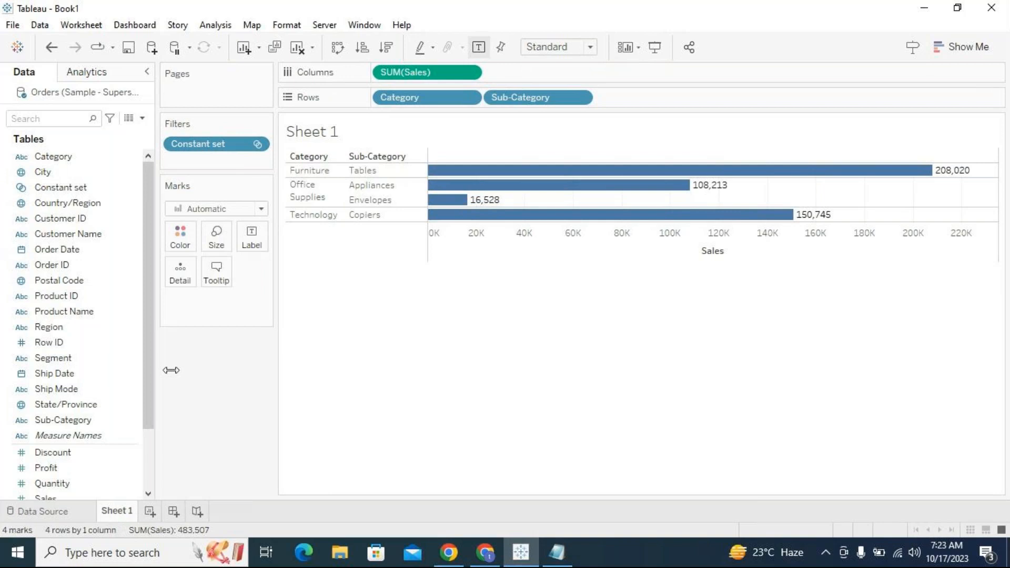
{"action": "left_click_drag", "start_coordinate": [204, 151], "coordinate": [206, 392]}
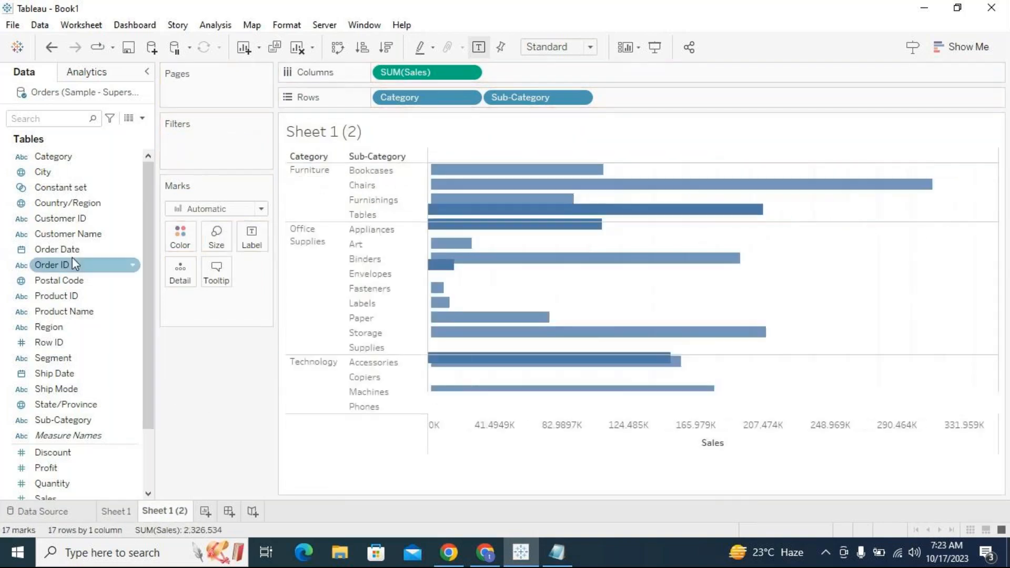
- Add Constant set to the rows as IN/OUT(Constant set), placed before Category
{"action": "left_click_drag", "start_coordinate": [68, 203], "coordinate": [380, 99]}
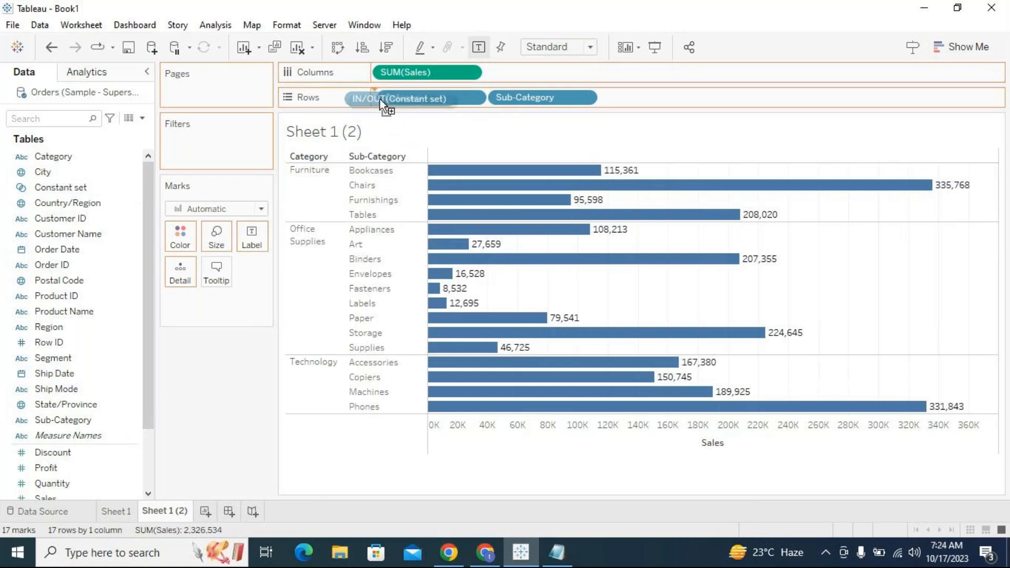
{"action": "left_click_drag", "start_coordinate": [379, 99], "coordinate": [238, 149]}
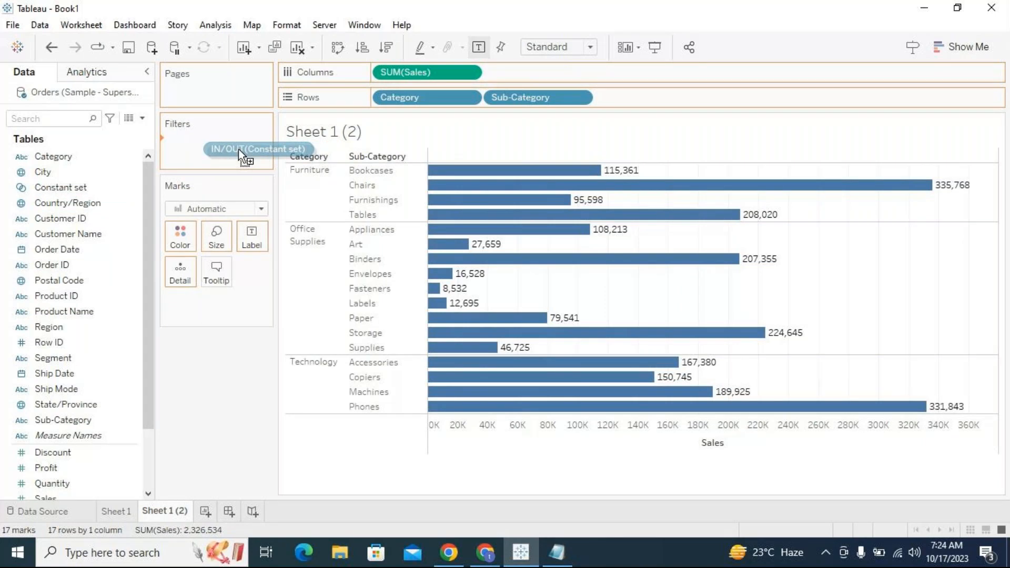
{"action": "left_click_drag", "start_coordinate": [238, 149], "coordinate": [377, 105]}
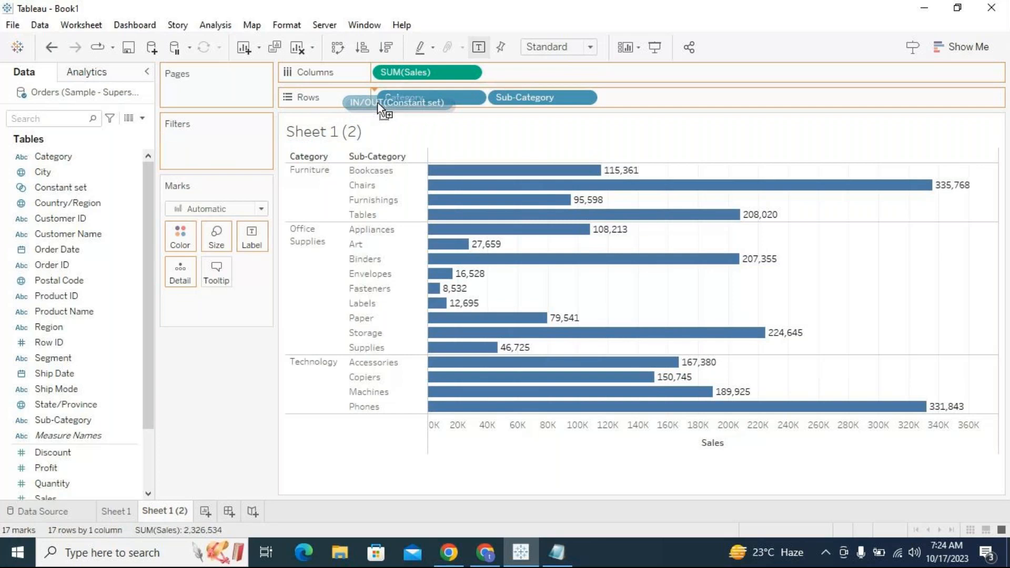
{"action": "left_click_drag", "start_coordinate": [378, 105], "coordinate": [379, 105]}
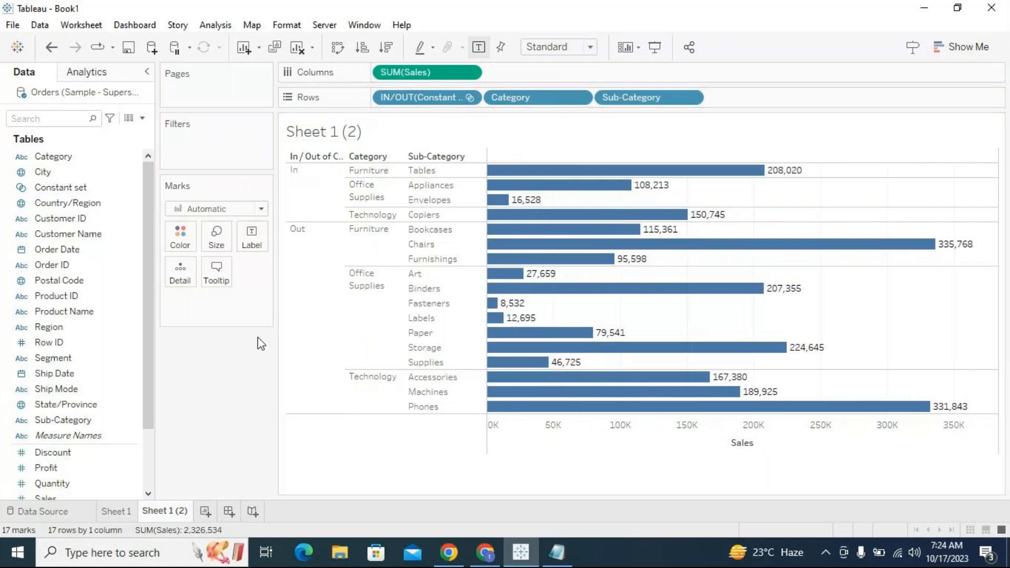
- Select the In and Out groups in turn to compare their highlighted sub-categories, then clear the selection
{"action": "left_click", "coordinate": [312, 202]}
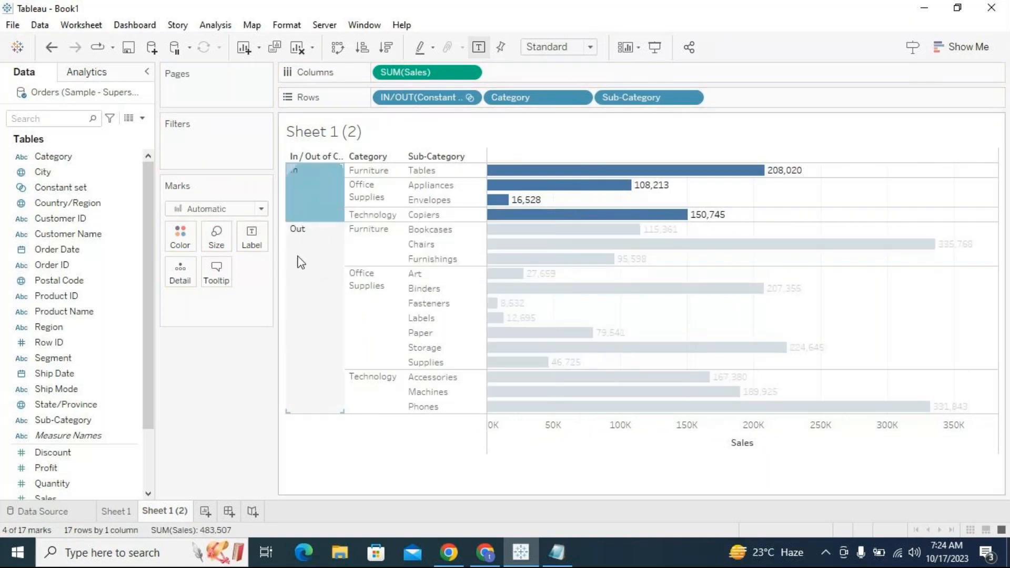
{"action": "left_click", "coordinate": [298, 254]}
{"action": "left_click", "coordinate": [301, 194]}
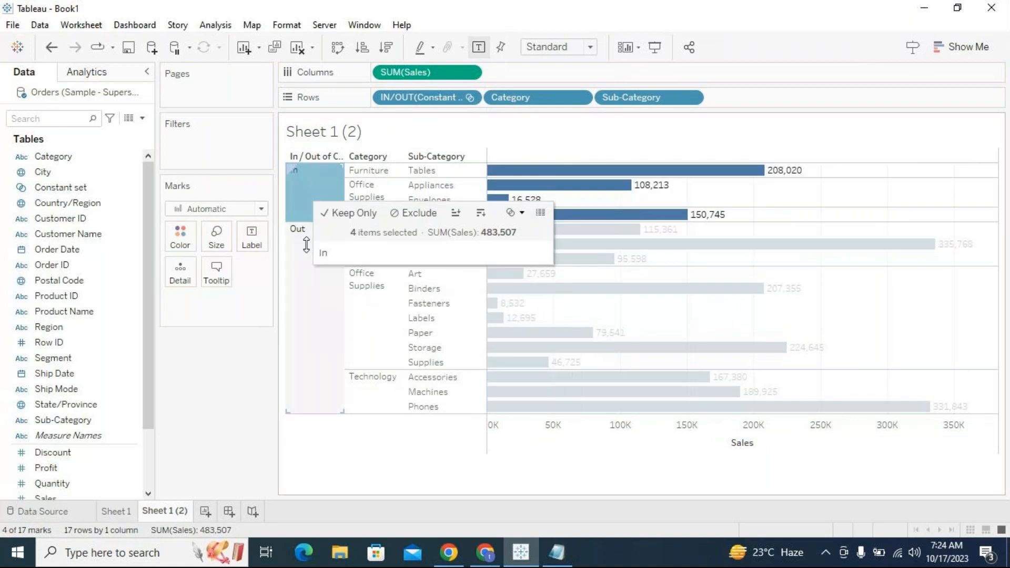
{"action": "left_click", "coordinate": [317, 317]}
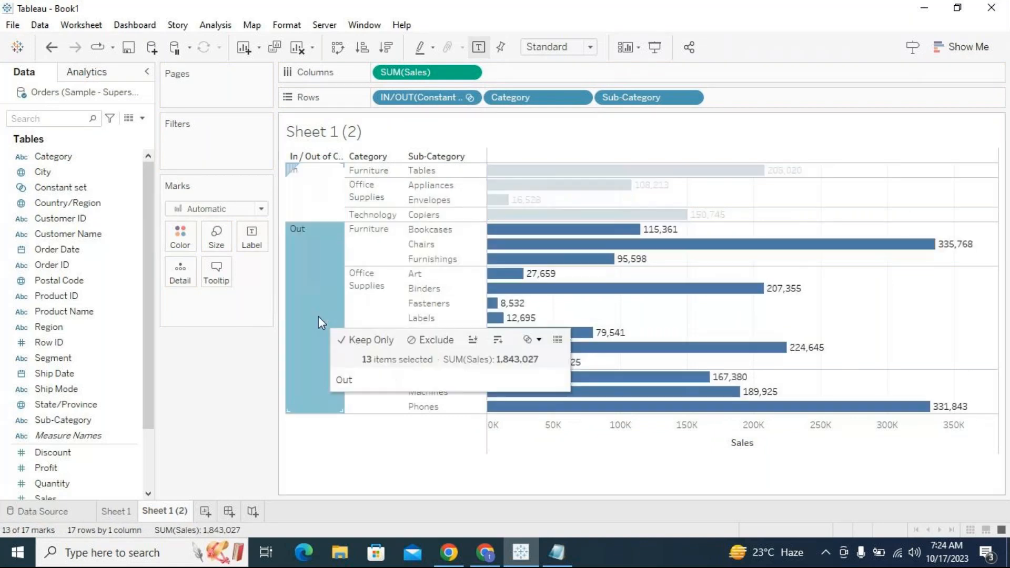
{"action": "left_click", "coordinate": [333, 183]}
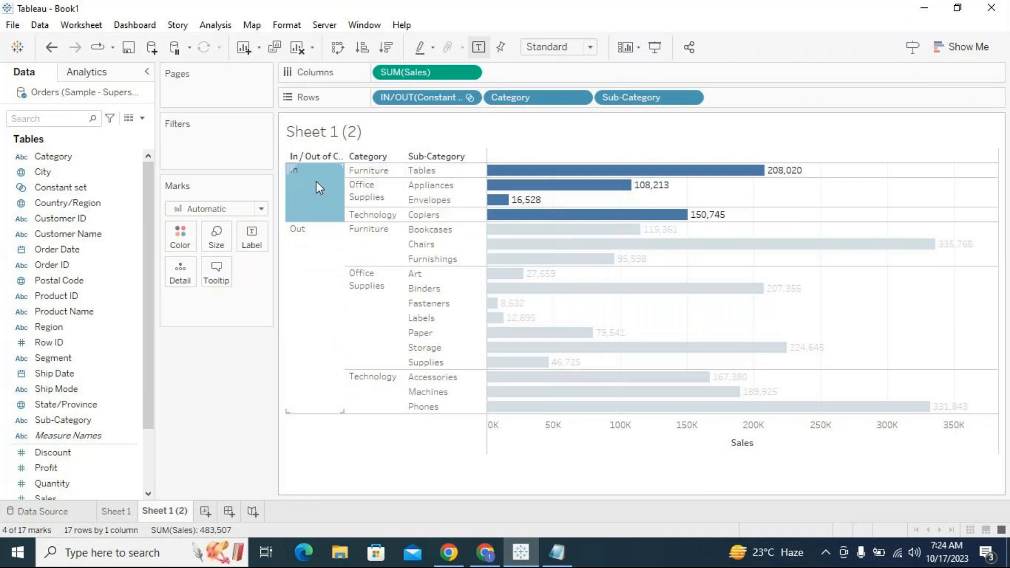
{"action": "mouse_move", "coordinate": [317, 181]}
{"action": "left_click", "coordinate": [314, 234]}
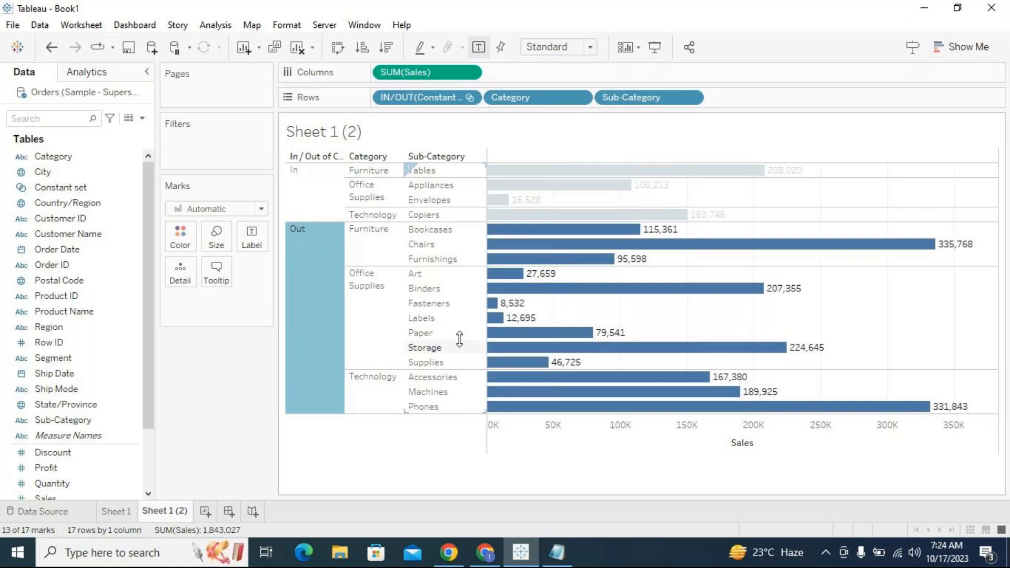
{"action": "mouse_move", "coordinate": [308, 257]}
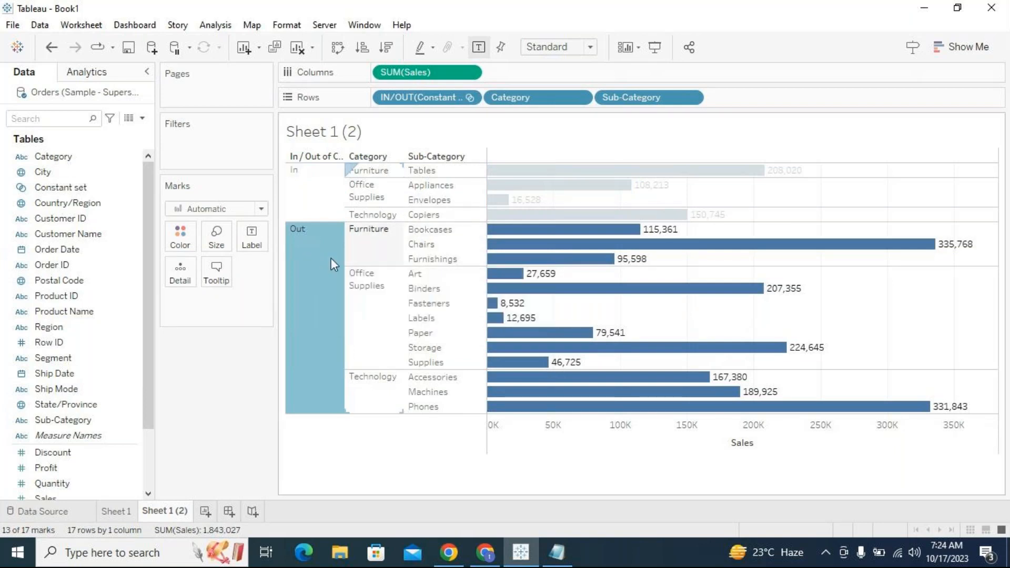
{"action": "left_click", "coordinate": [308, 273]}
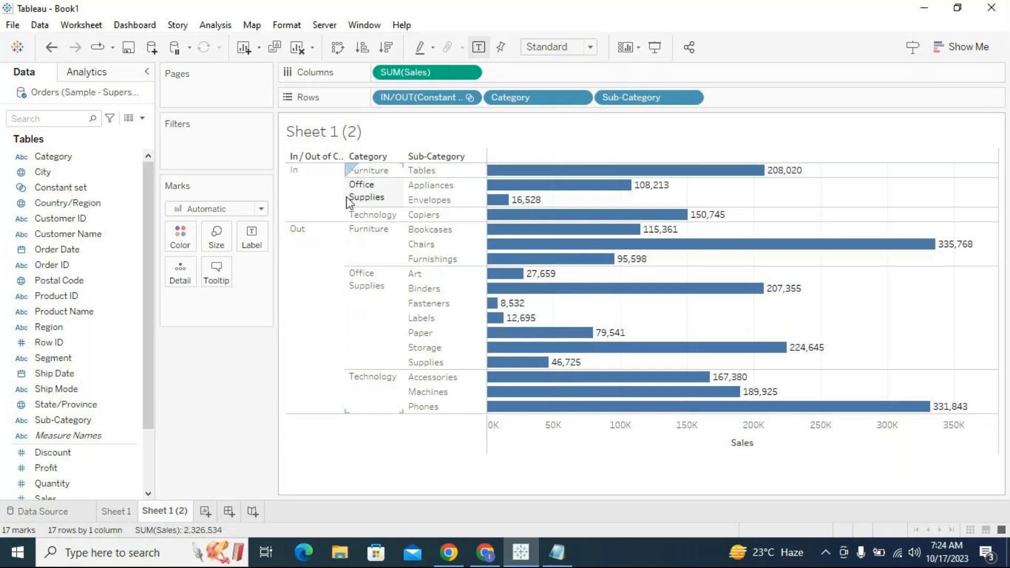
- Widen the In/Out of Constant set header column
{"action": "left_click_drag", "start_coordinate": [346, 201], "coordinate": [367, 376]}
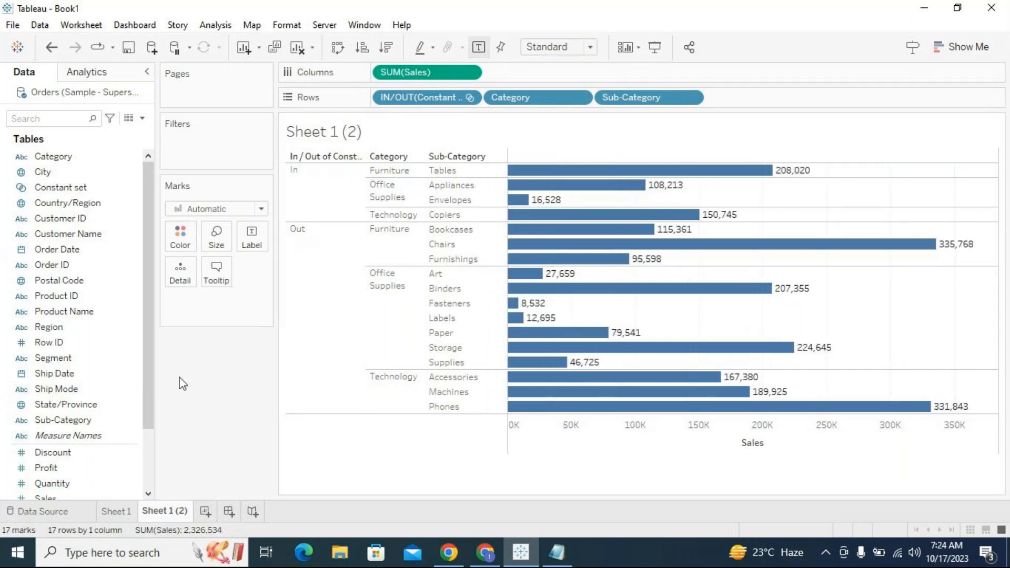
{"action": "left_click", "coordinate": [118, 191]}
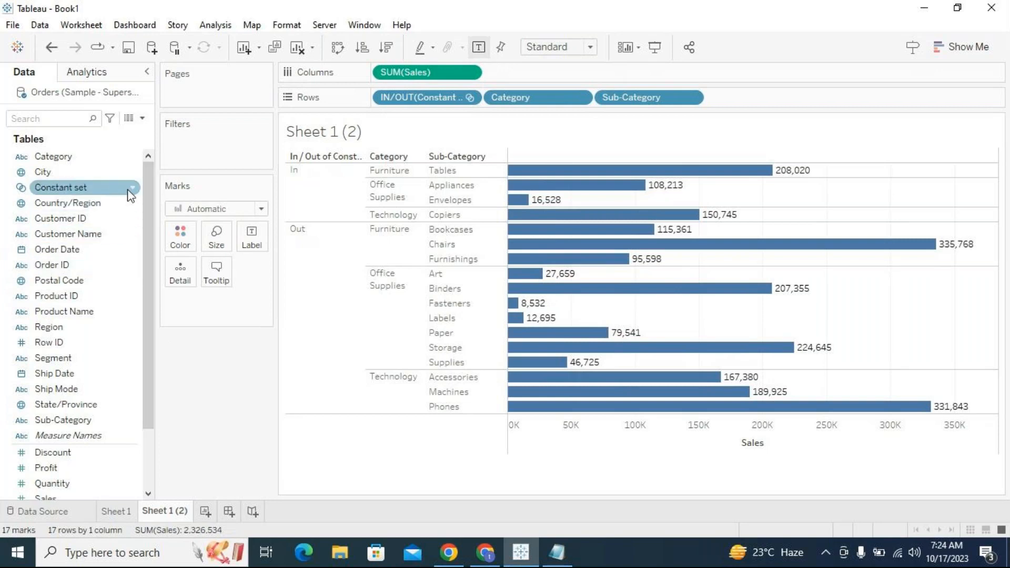
{"action": "left_click_drag", "start_coordinate": [134, 187], "coordinate": [134, 193]}
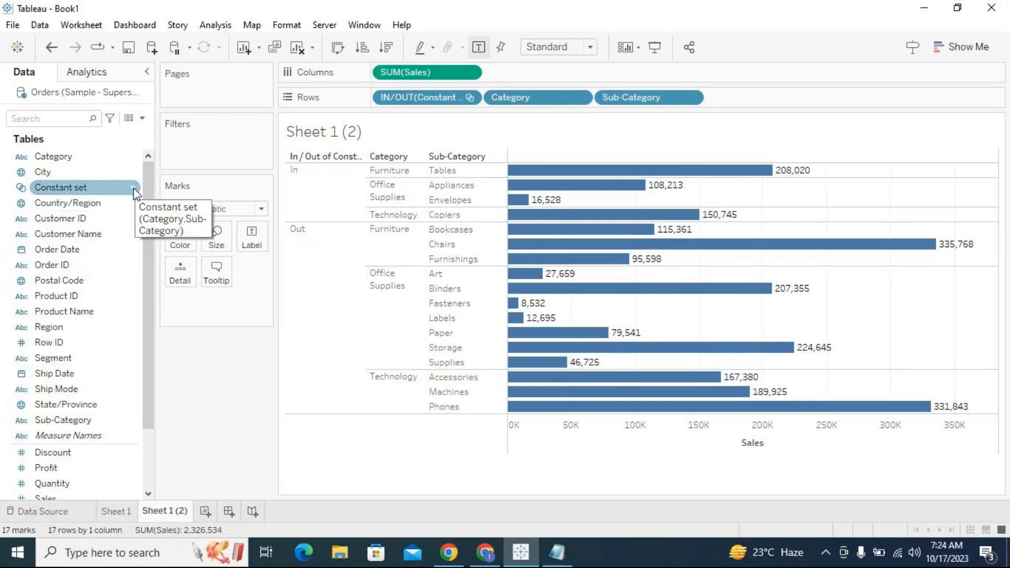
{"action": "left_click", "coordinate": [135, 189]}
{"action": "left_click", "coordinate": [292, 451]}
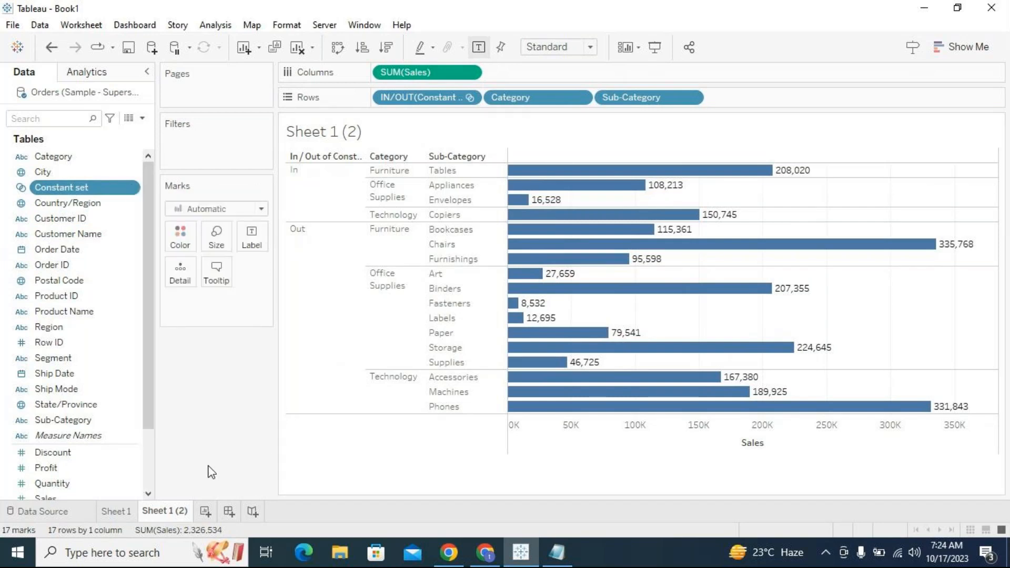
- On Sheet 1, remove the Constant set filter and add Constant set to the filters again
{"action": "left_click", "coordinate": [117, 511]}
{"action": "left_click_drag", "start_coordinate": [255, 146], "coordinate": [226, 435]}
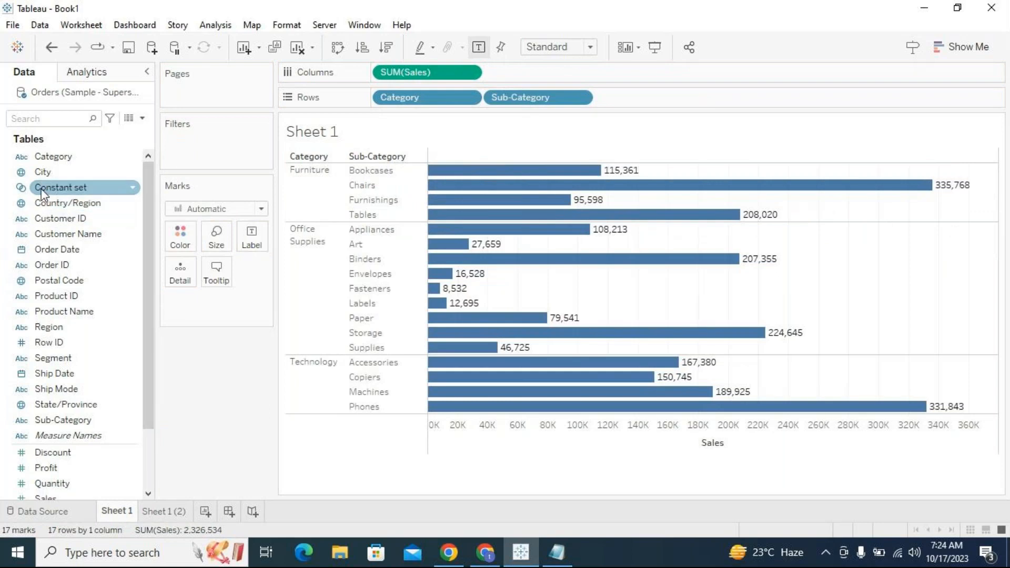
{"action": "left_click_drag", "start_coordinate": [43, 194], "coordinate": [191, 139]}
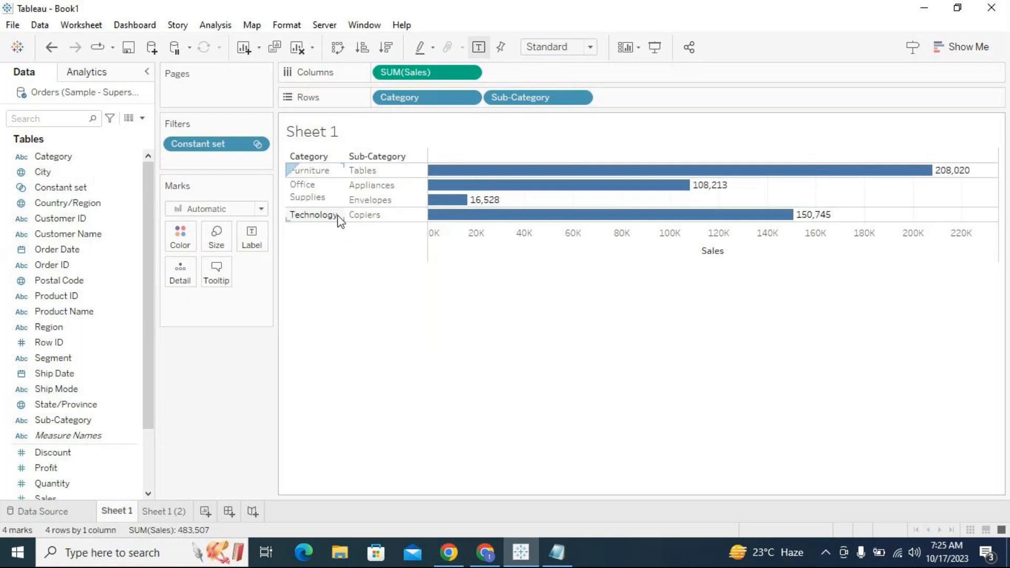
- Duplicate Sheet 1 (2) and remove IN/OUT(Constant set) from the new copy's rows
{"action": "left_click", "coordinate": [173, 512]}
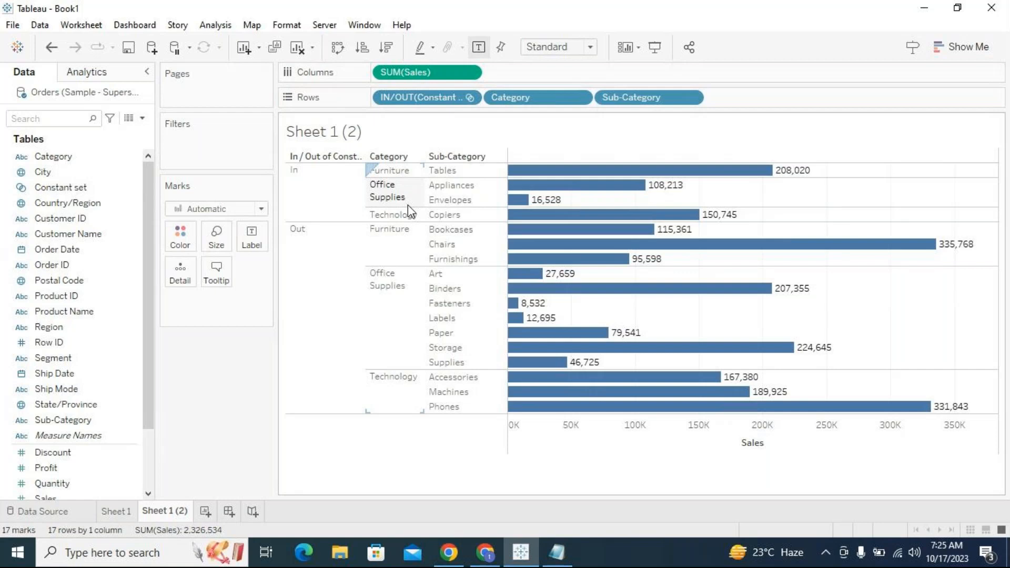
{"action": "left_click", "coordinate": [320, 247]}
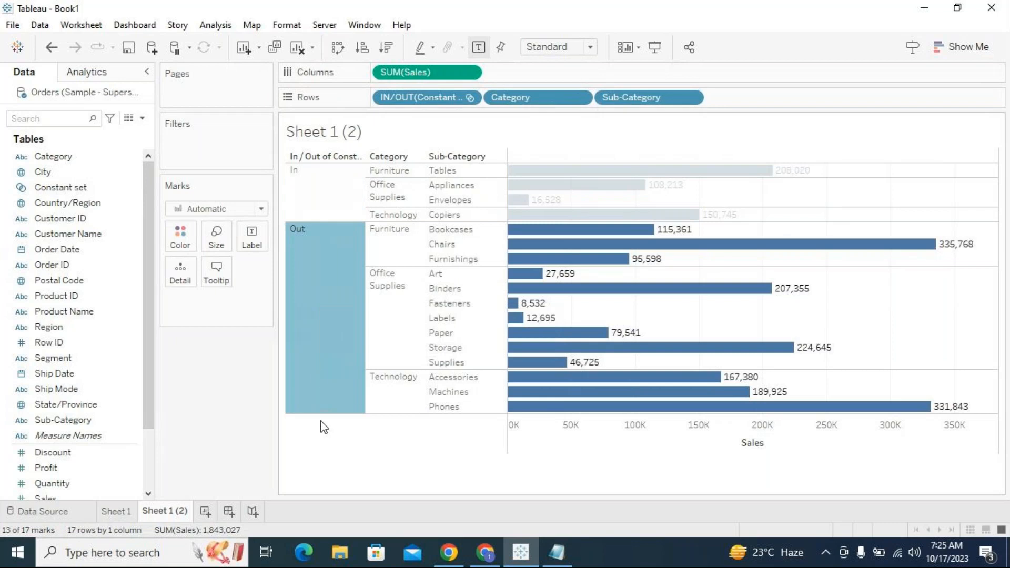
{"action": "left_click", "coordinate": [318, 279]}
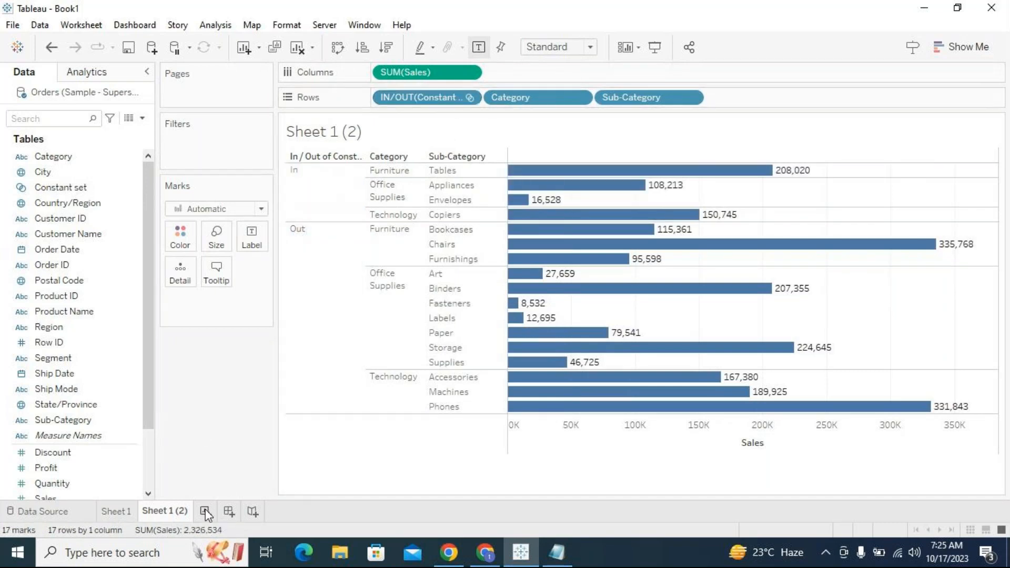
{"action": "right_click", "coordinate": [178, 511]}
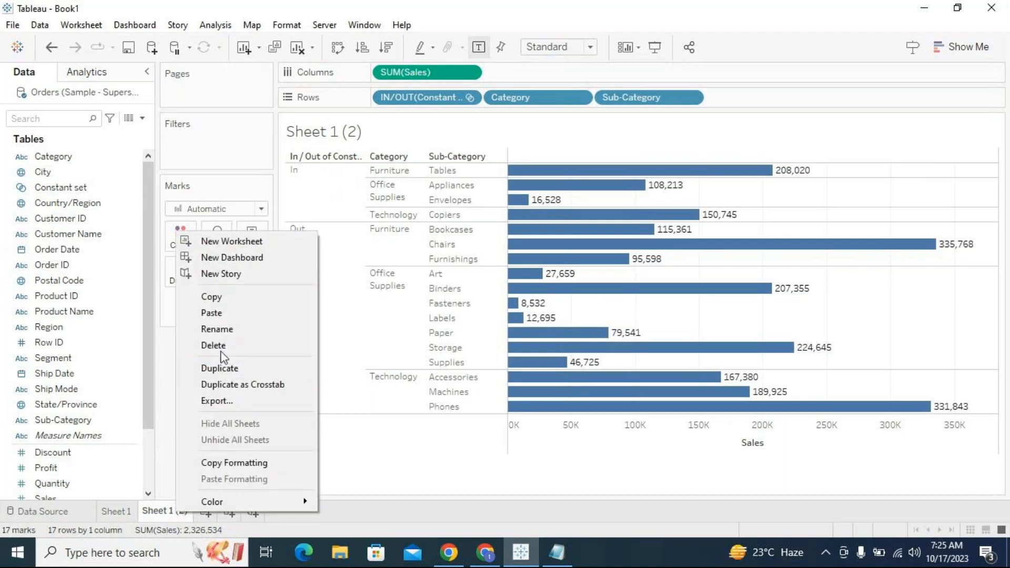
{"action": "left_click", "coordinate": [217, 369]}
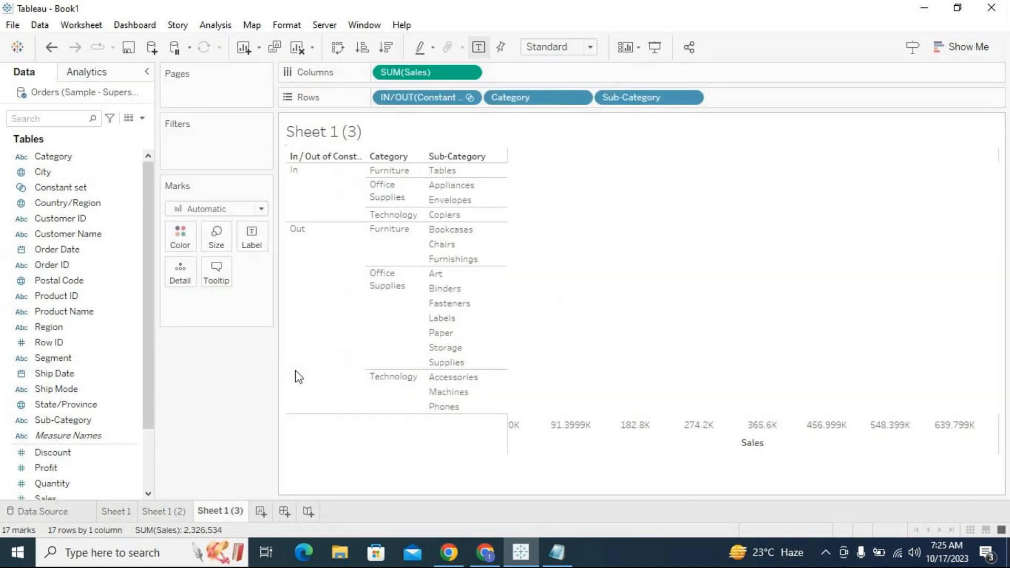
{"action": "left_click_drag", "start_coordinate": [435, 105], "coordinate": [227, 447]}
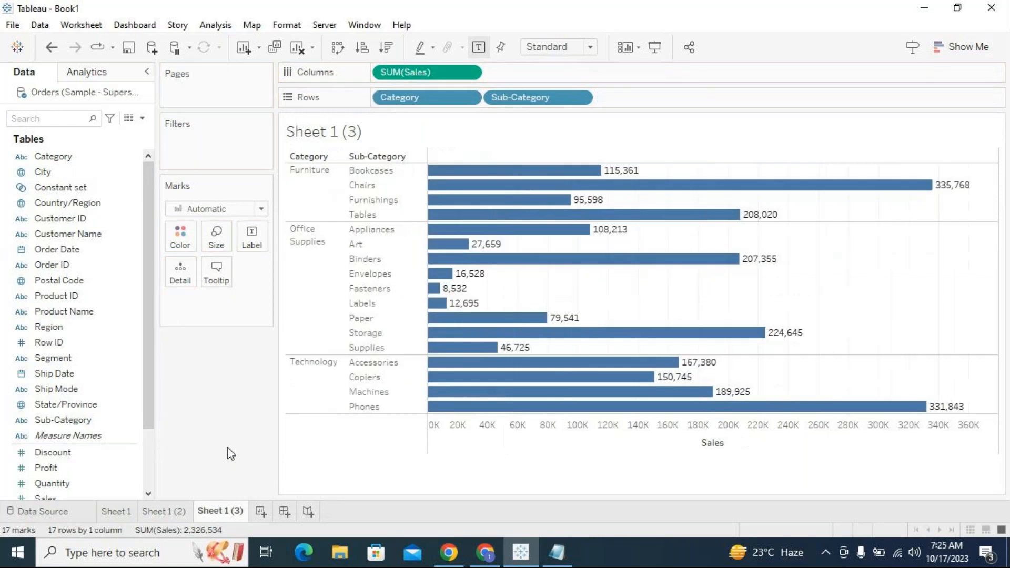
{"action": "left_click", "coordinate": [384, 173]}
{"action": "left_click", "coordinate": [373, 186], "text": "ctrl"}
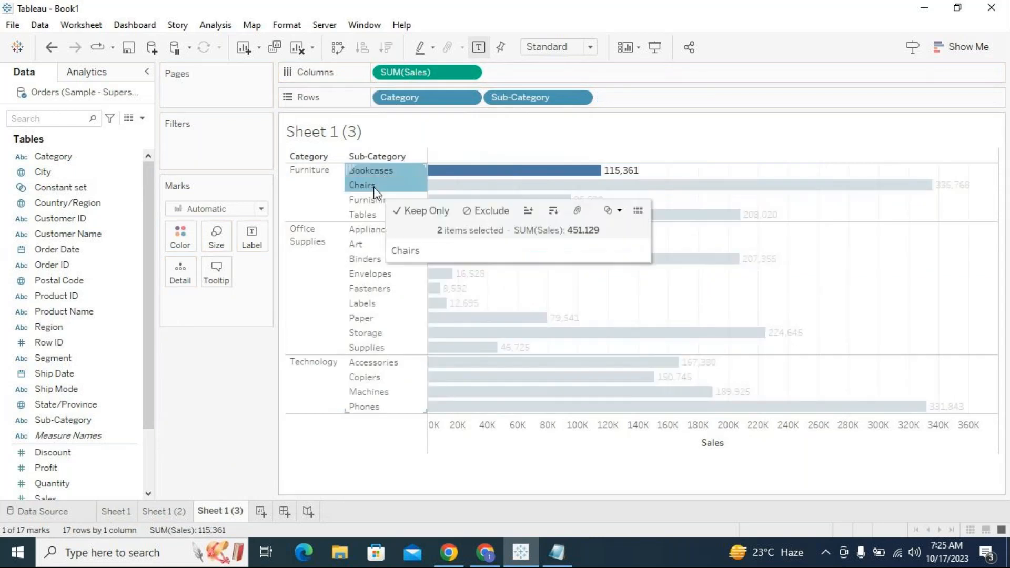
{"action": "left_click", "coordinate": [365, 260], "text": "ctrl"}
{"action": "left_click", "coordinate": [353, 391], "text": "ctrl"}
{"action": "left_click", "coordinate": [375, 319], "text": "ctrl"}
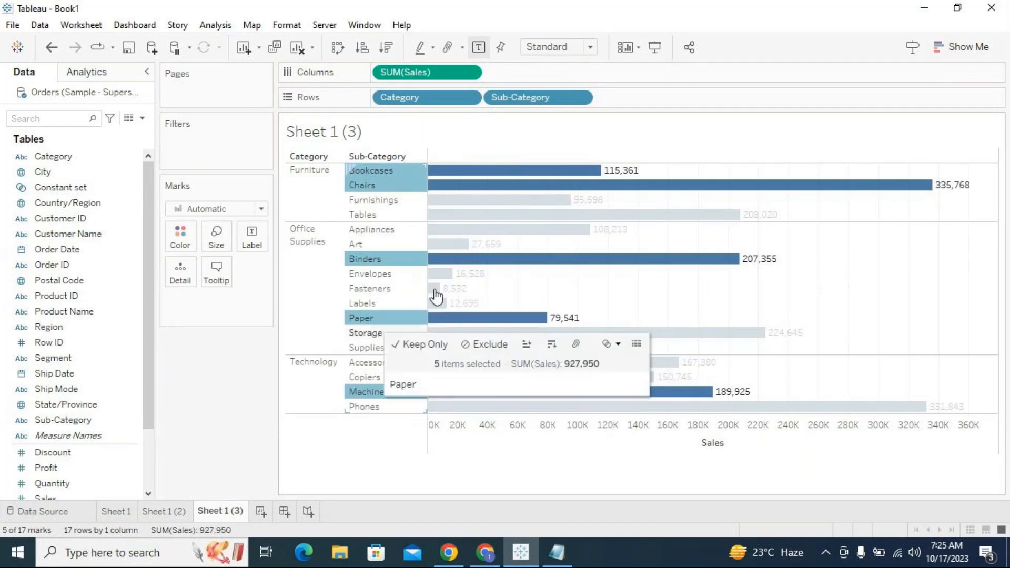
{"action": "left_click", "coordinate": [820, 294]}
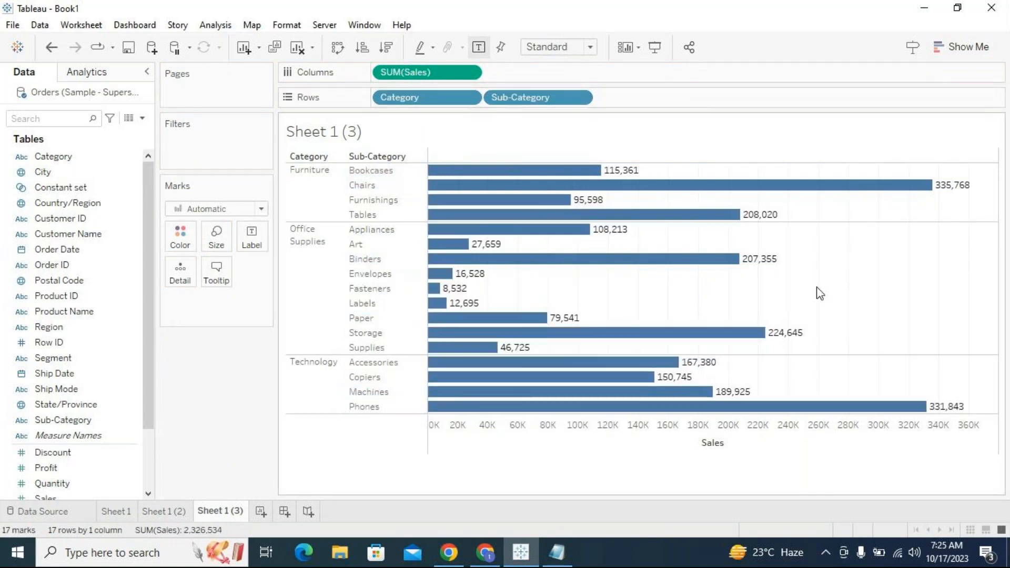
- Select the Bookcases, Chairs, Paper, Copiers and Machines bars and start creating a new set from them
{"action": "left_click", "coordinate": [518, 171]}
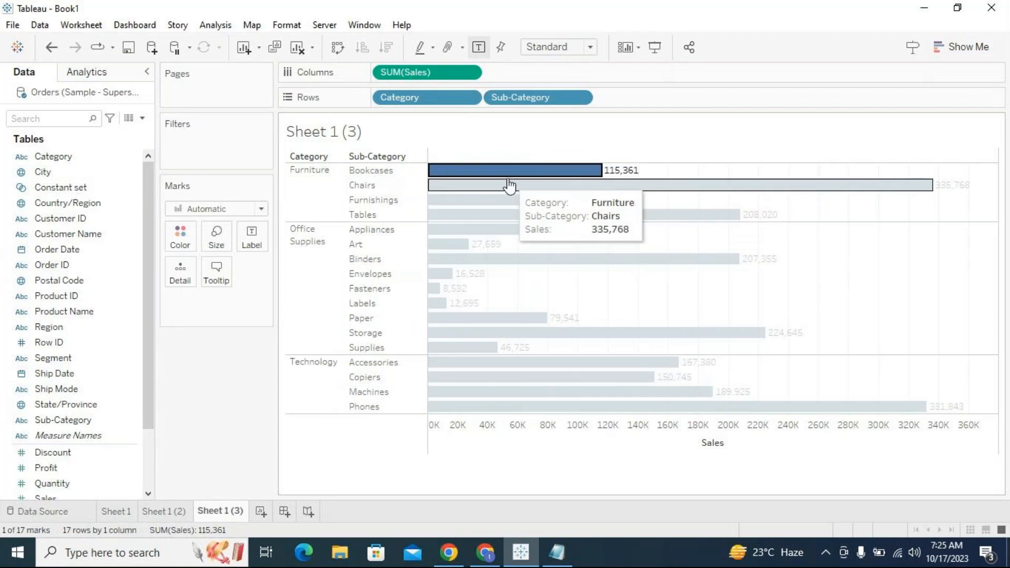
{"action": "left_click", "coordinate": [509, 188], "text": "ctrl"}
{"action": "left_click", "coordinate": [470, 319], "text": "ctrl"}
{"action": "left_click", "coordinate": [468, 391], "text": "ctrl"}
{"action": "left_click", "coordinate": [463, 379], "text": "ctrl"}
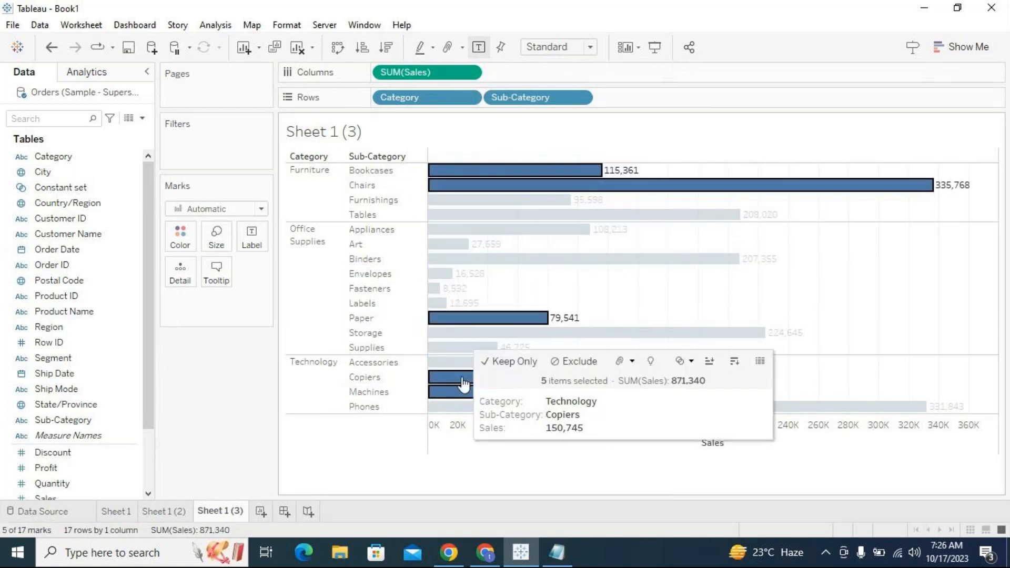
{"action": "left_click", "coordinate": [692, 363]}
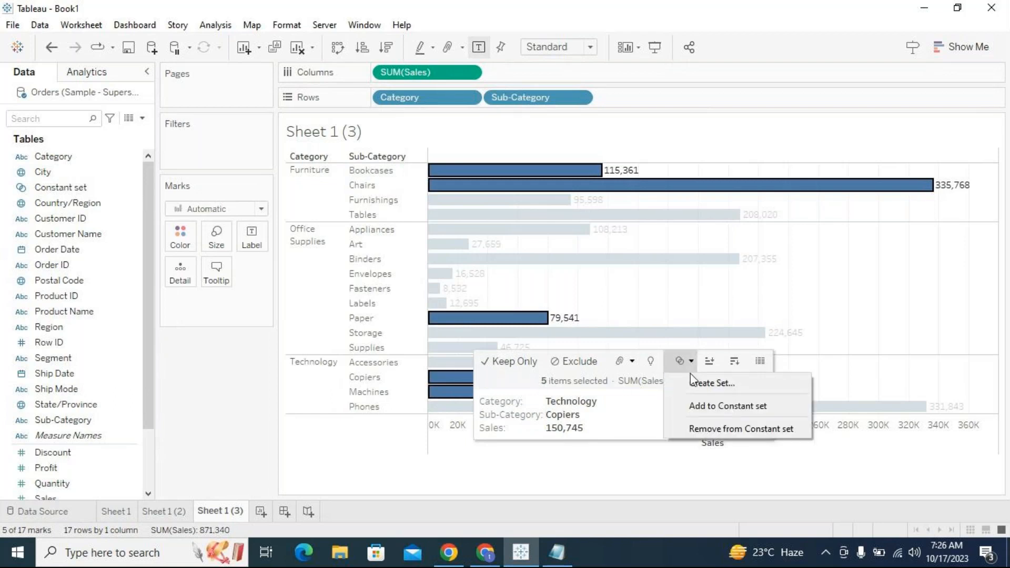
{"action": "left_click", "coordinate": [693, 385]}
{"action": "left_click", "coordinate": [494, 340]}
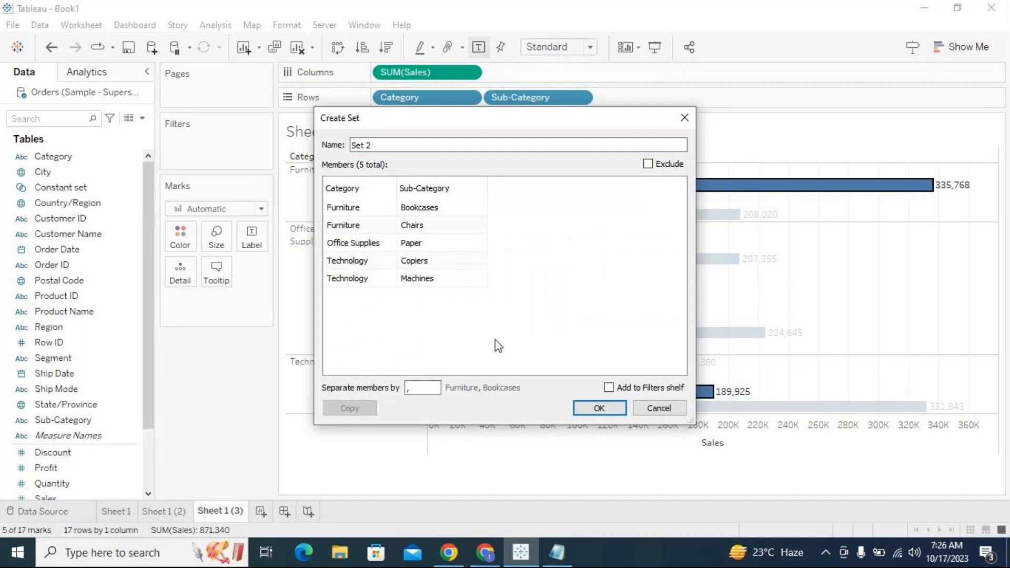
- Try reducing the new set to Sub-Category only without Bookcases and Paper, then cancel the set
{"action": "left_click_drag", "start_coordinate": [400, 121], "coordinate": [716, 230]}
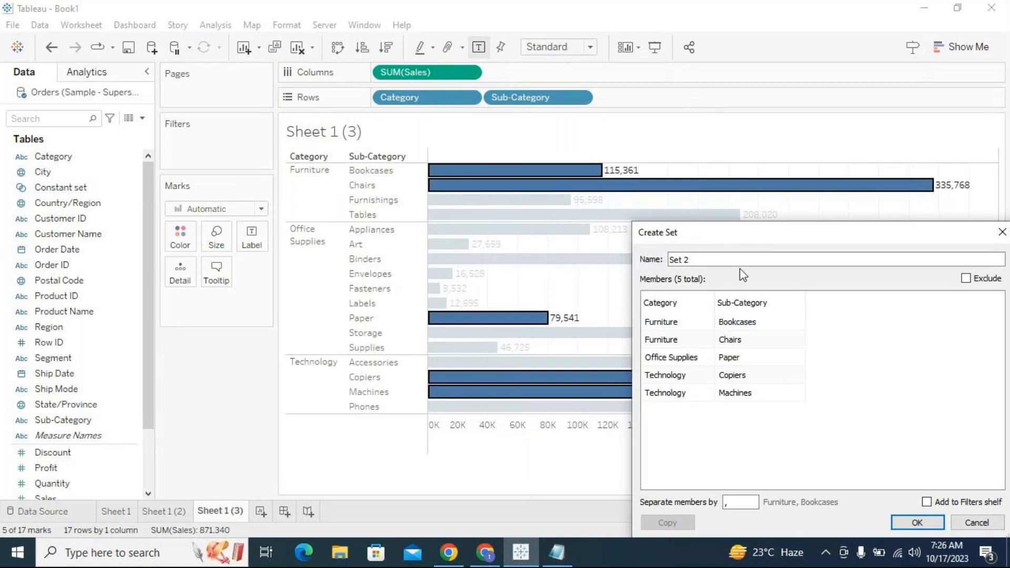
{"action": "left_click_drag", "start_coordinate": [749, 239], "coordinate": [736, 160]}
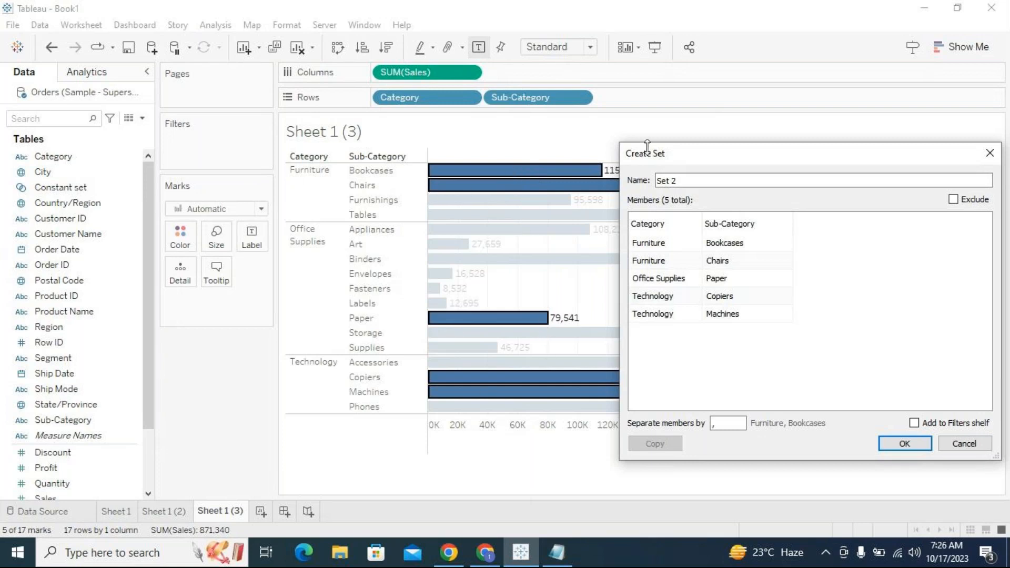
{"action": "left_click_drag", "start_coordinate": [667, 153], "coordinate": [489, 138]}
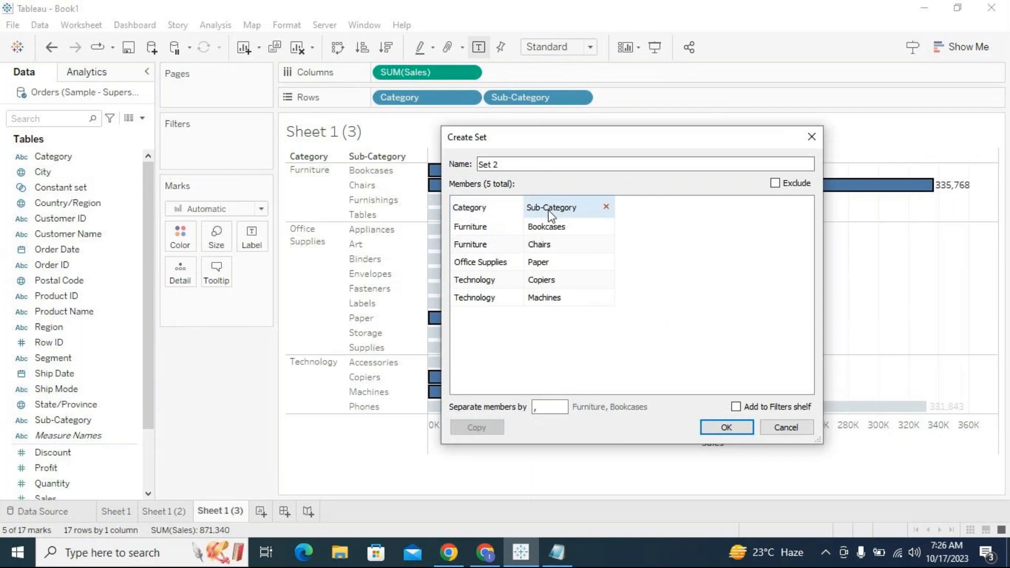
{"action": "left_click", "coordinate": [516, 206]}
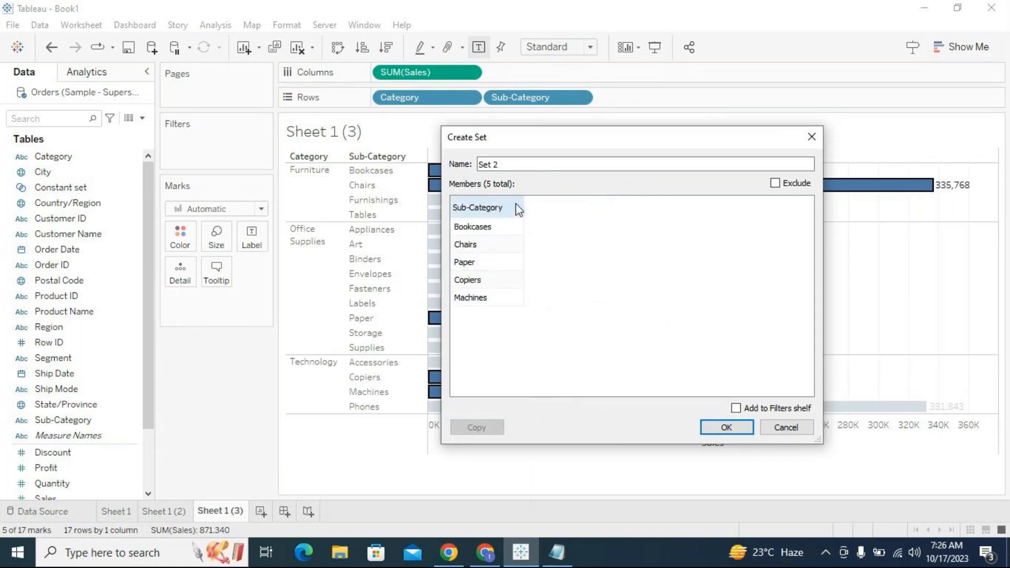
{"action": "left_click", "coordinate": [514, 226]}
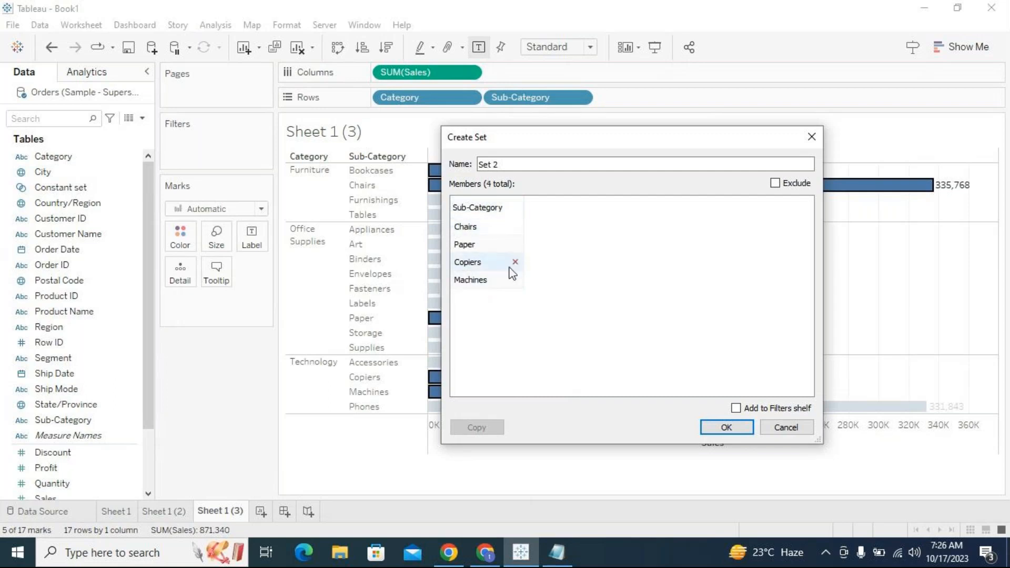
{"action": "left_click", "coordinate": [514, 245]}
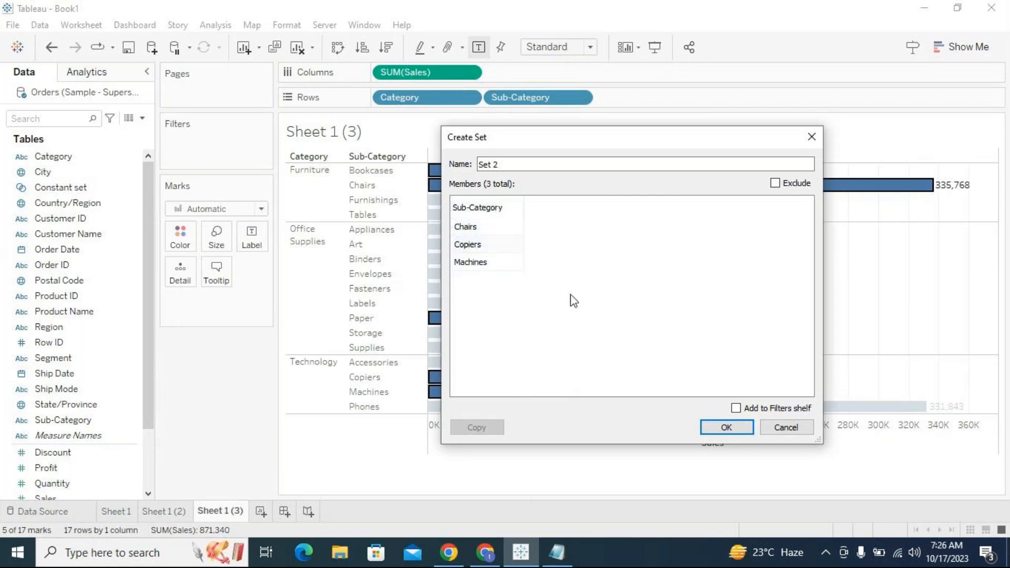
{"action": "left_click", "coordinate": [792, 430]}
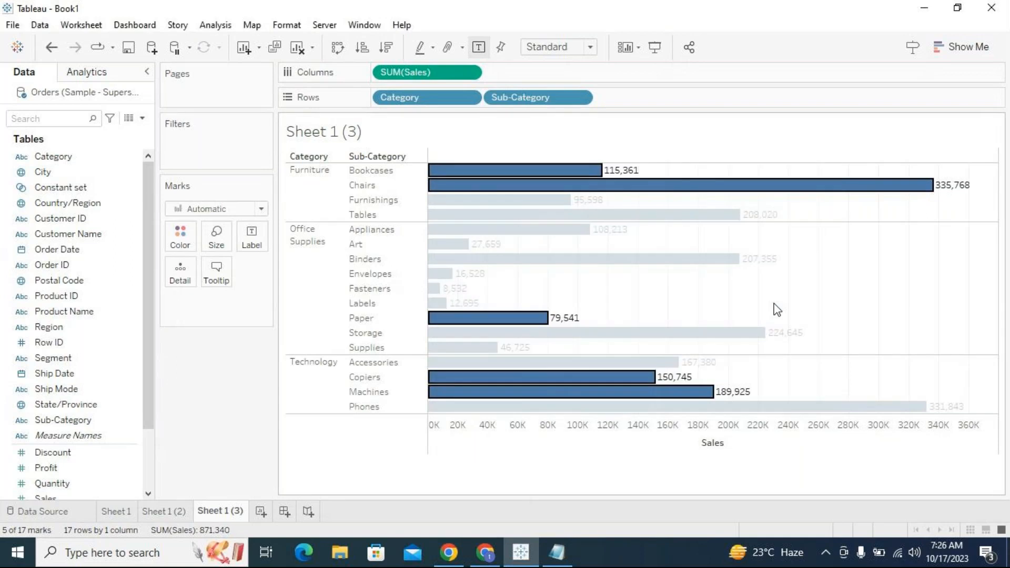
- Select the Furnishings, Appliances, Binders, Storage, Paper and Machines bars, then clear the selection
{"action": "left_click", "coordinate": [777, 310]}
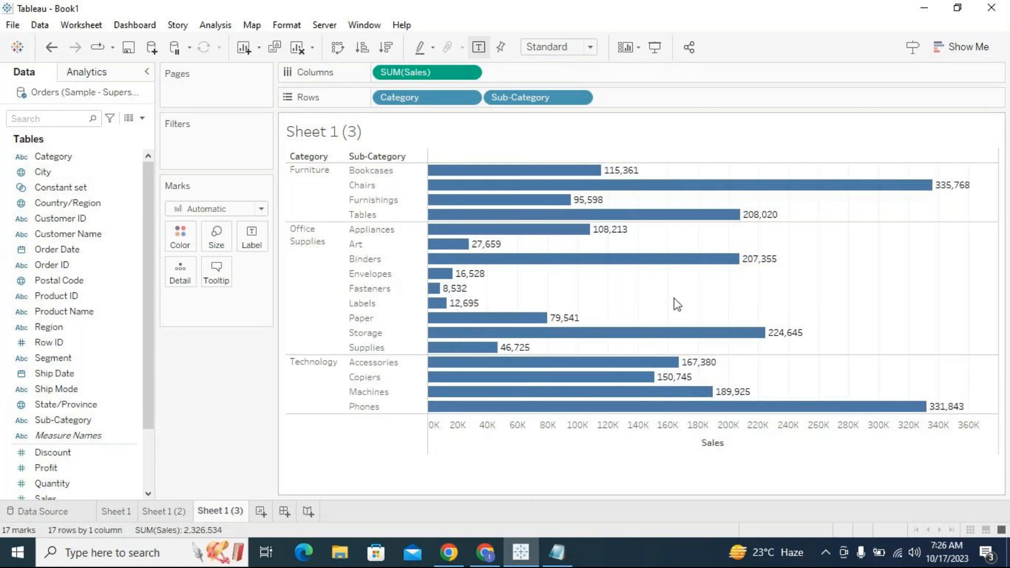
{"action": "left_click", "coordinate": [537, 202]}
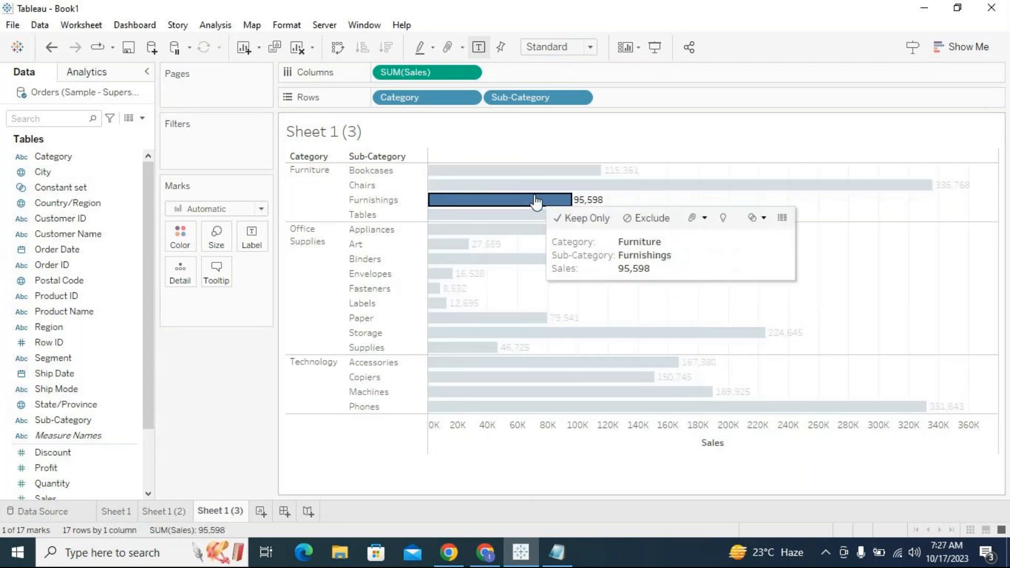
{"action": "left_click", "coordinate": [489, 232], "text": "ctrl"}
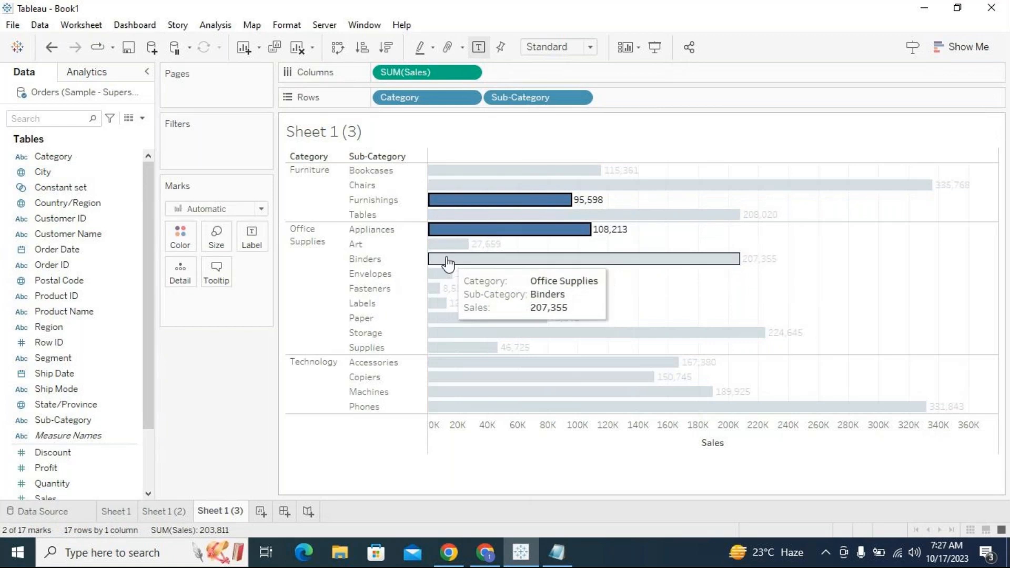
{"action": "left_click", "coordinate": [447, 260], "text": "ctrl"}
{"action": "left_click", "coordinate": [456, 333], "text": "ctrl"}
{"action": "left_click", "coordinate": [452, 319], "text": "ctrl"}
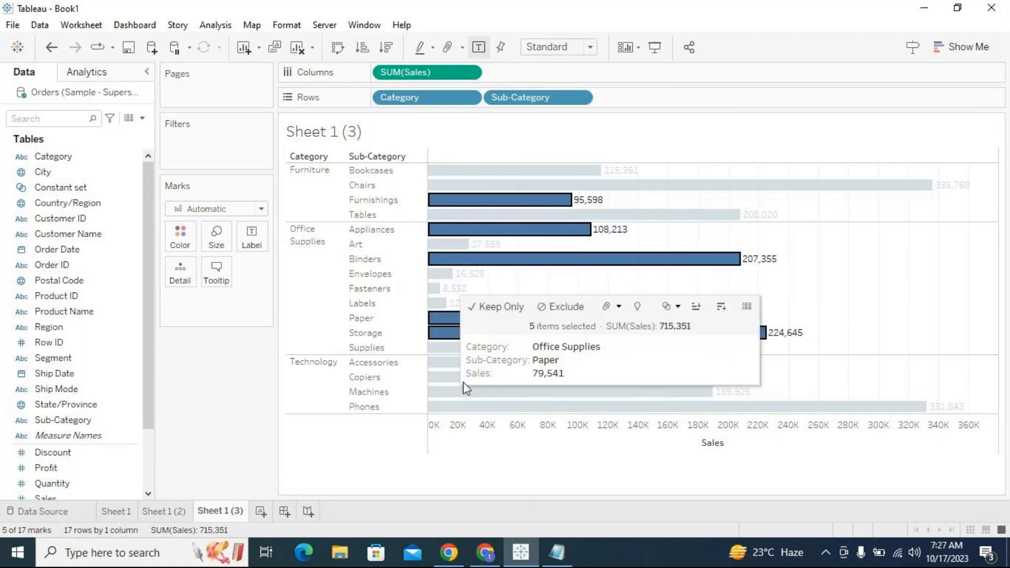
{"action": "left_click", "coordinate": [461, 393], "text": "ctrl"}
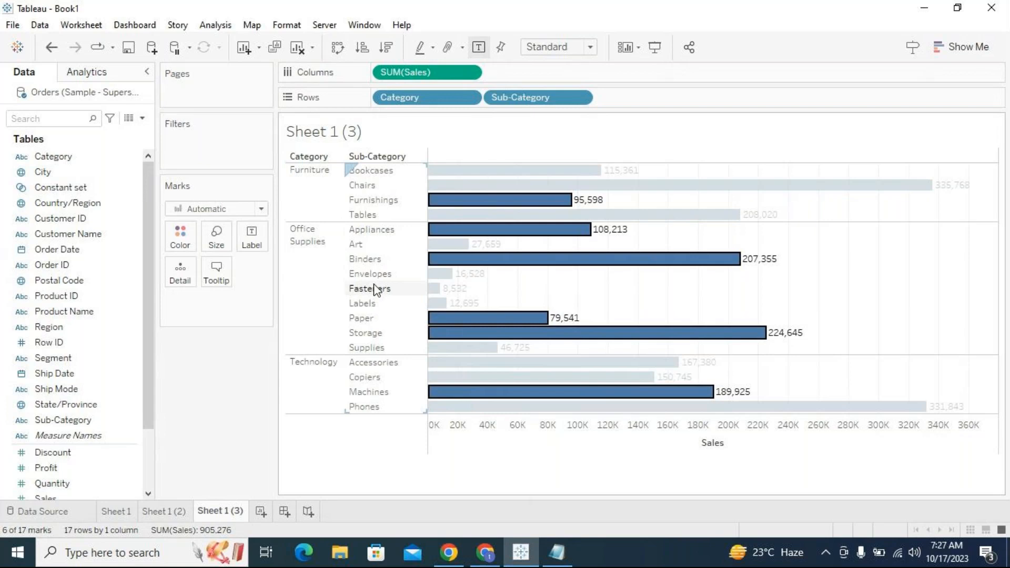
{"action": "left_click", "coordinate": [742, 283]}
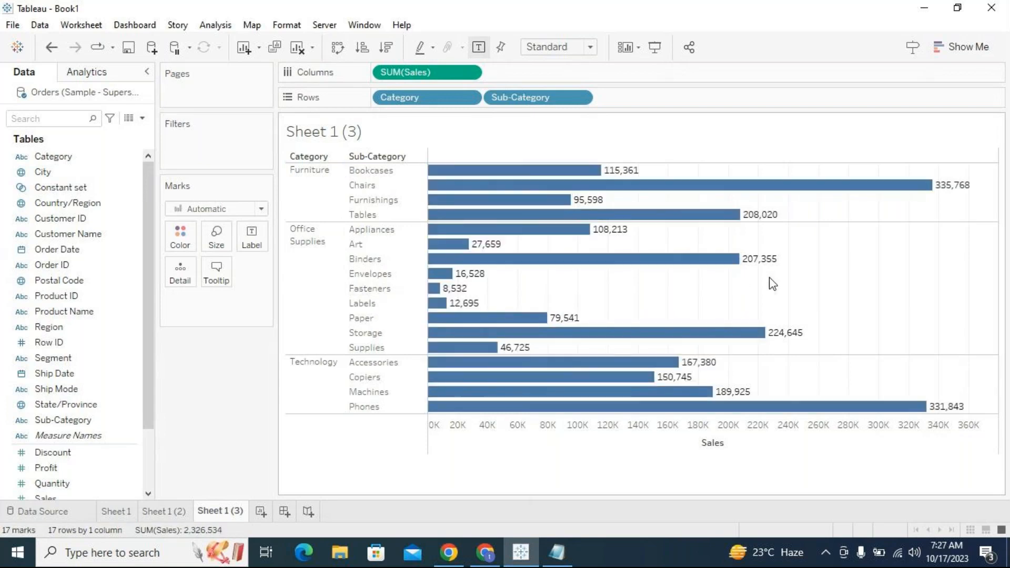
- Select the Furniture and Technology headers plus Art, Binders, Envelopes, Storage and Paper, and create a set named Constant set 2
{"action": "left_click", "coordinate": [324, 200]}
{"action": "left_click", "coordinate": [355, 244], "text": "ctrl"}
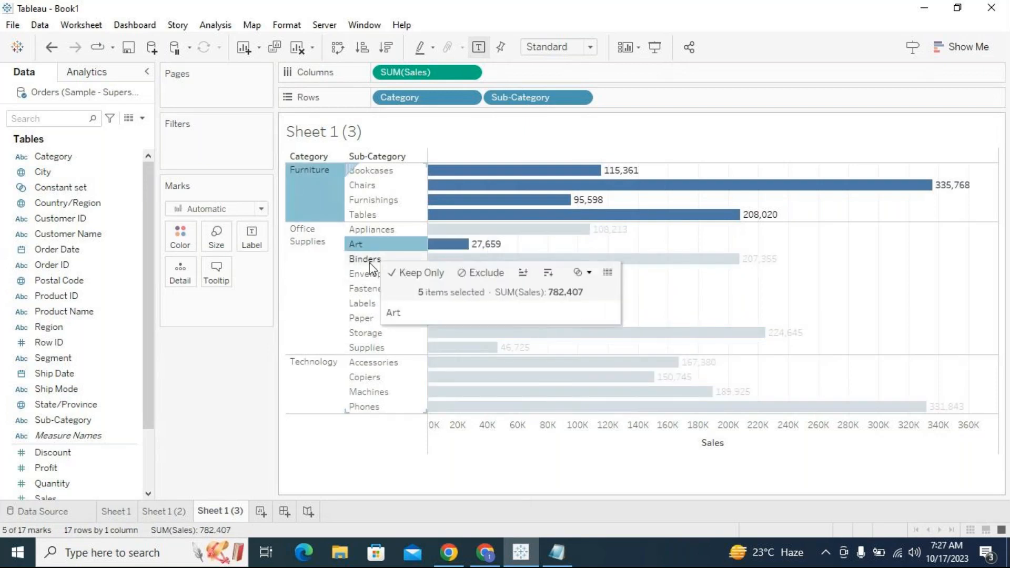
{"action": "left_click", "coordinate": [365, 259], "text": "ctrl"}
{"action": "left_click", "coordinate": [370, 273], "text": "ctrl"}
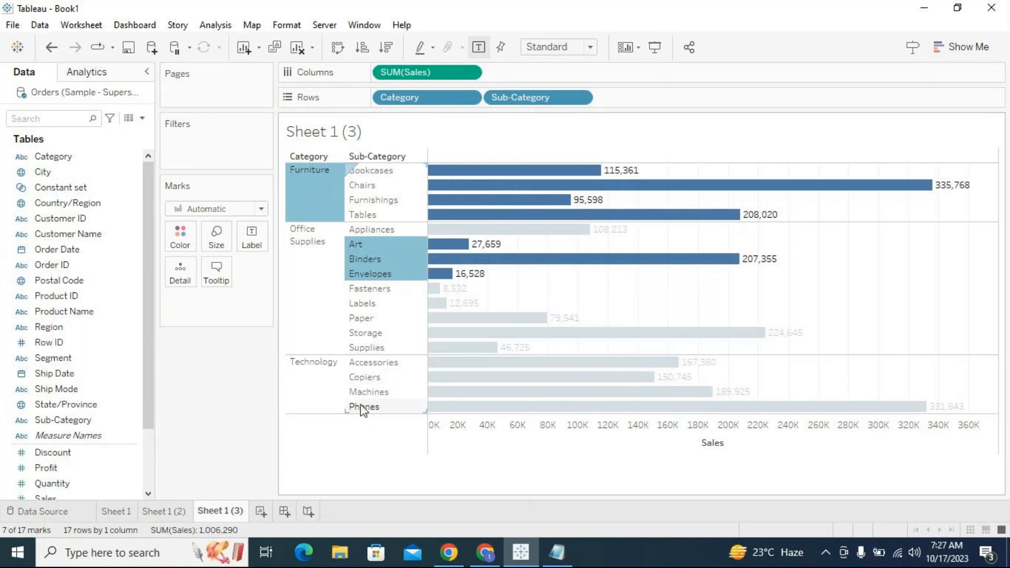
{"action": "left_click", "coordinate": [337, 385], "text": "ctrl"}
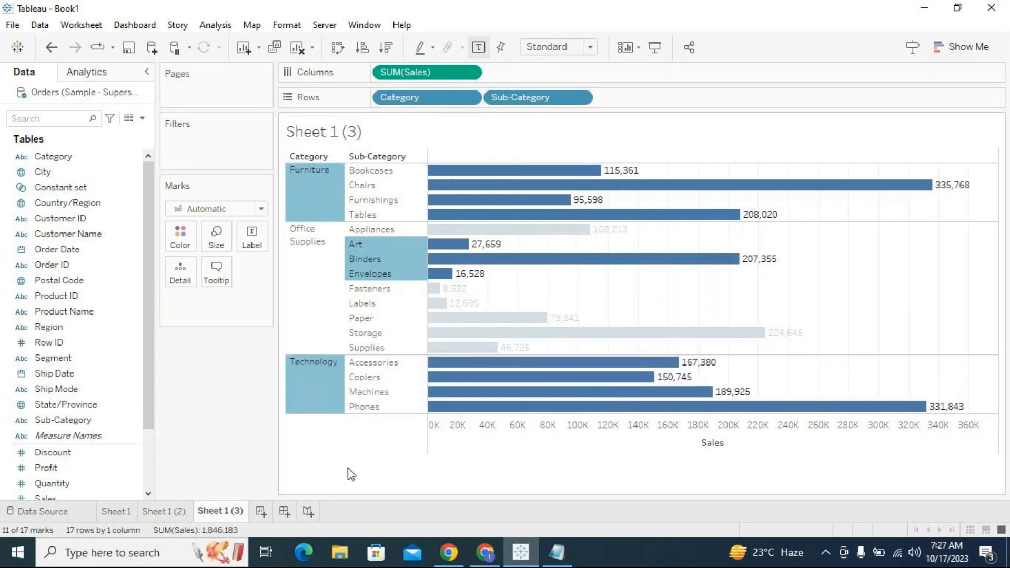
{"action": "left_click", "coordinate": [389, 332], "text": "ctrl"}
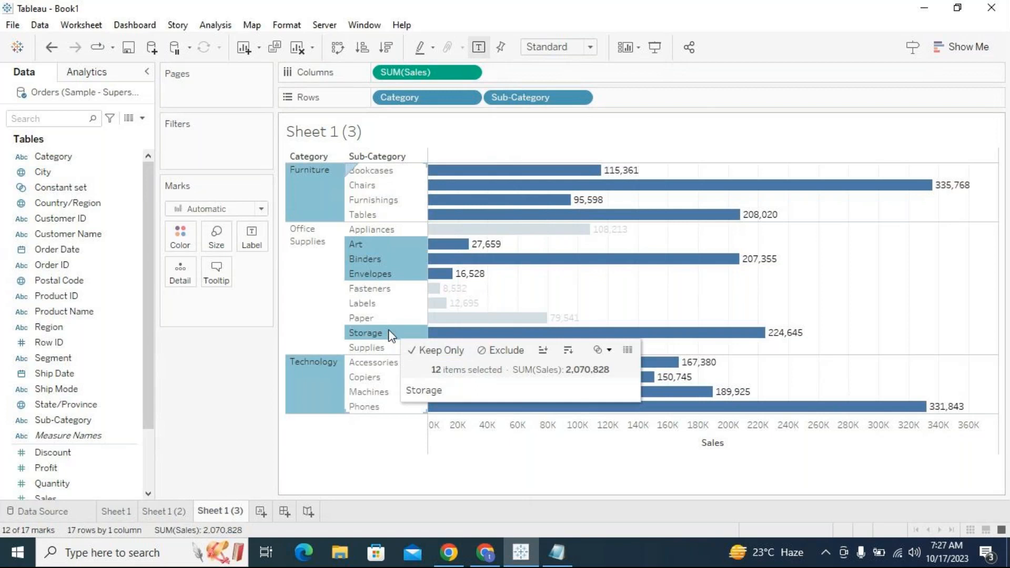
{"action": "left_click", "coordinate": [371, 317], "text": "ctrl"}
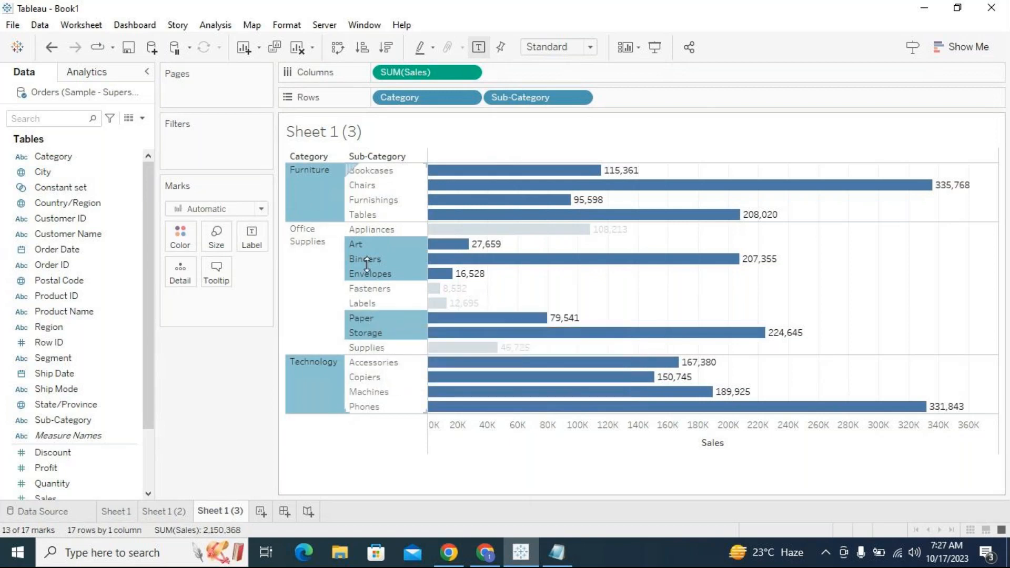
{"action": "mouse_move", "coordinate": [333, 203]}
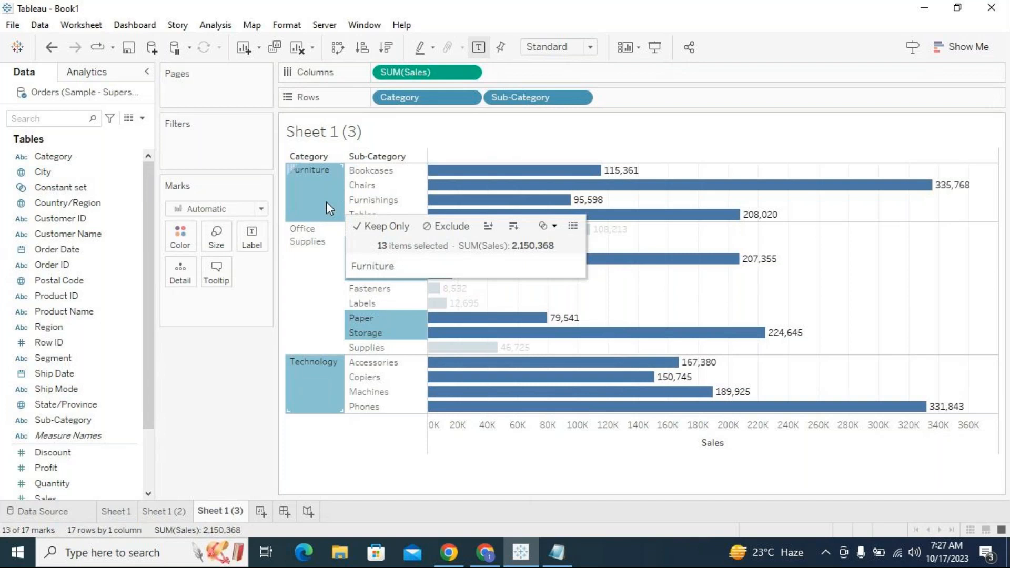
{"action": "left_click", "coordinate": [554, 228]}
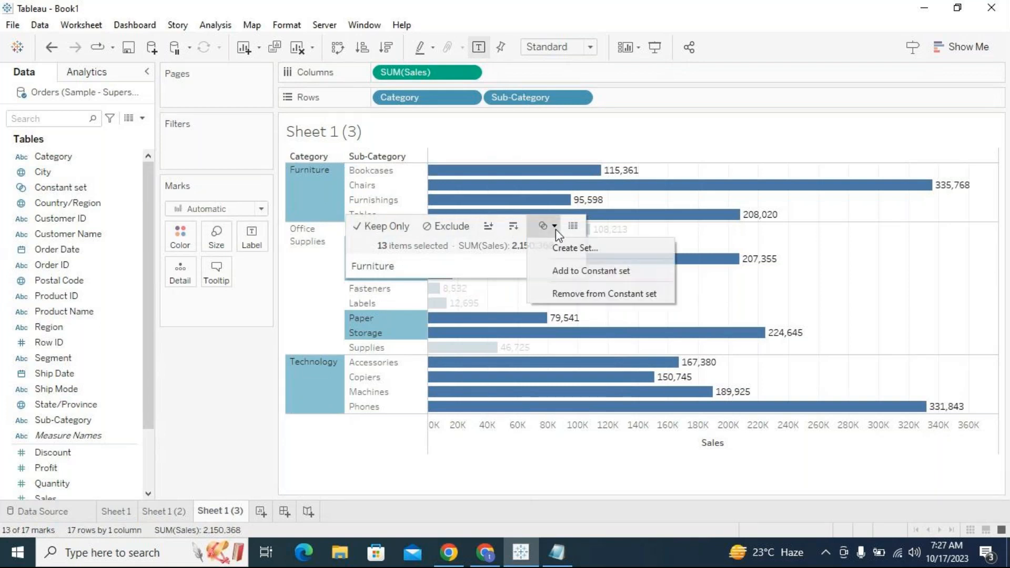
{"action": "left_click", "coordinate": [562, 247]}
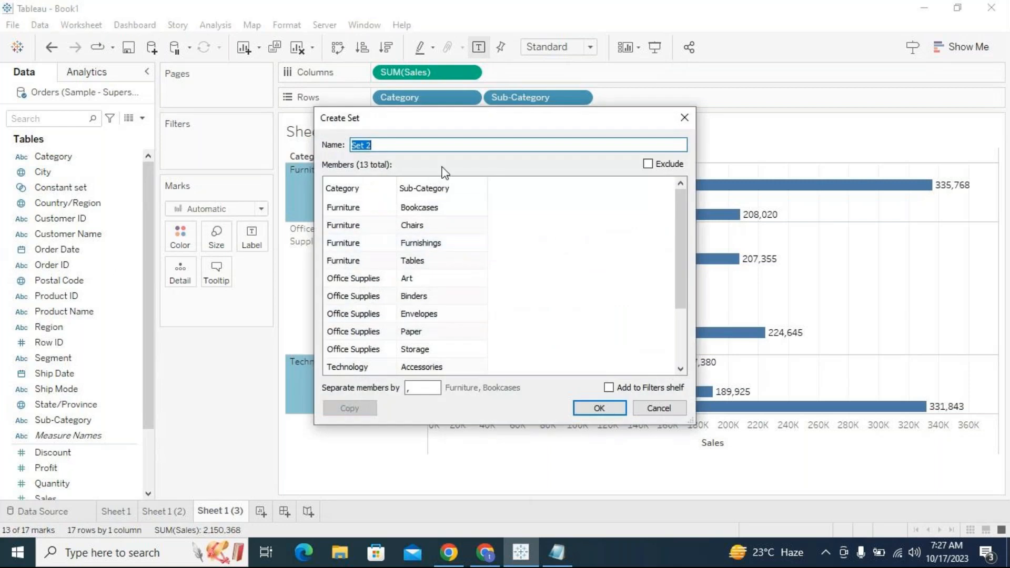
{"action": "left_click", "coordinate": [426, 151]}
{"action": "double_click", "coordinate": [426, 150]}
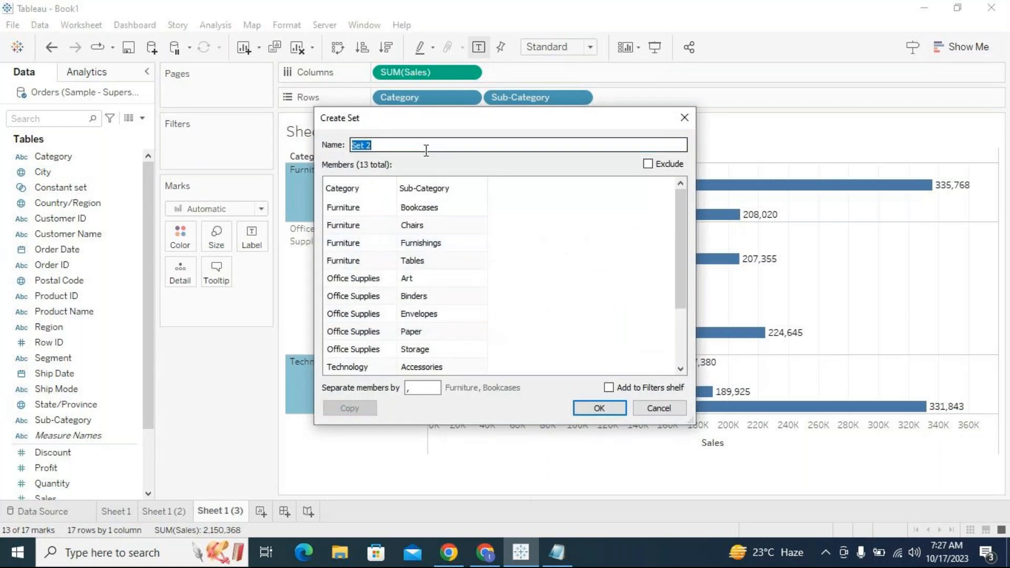
{"action": "type", "text": "Constant set 2"}
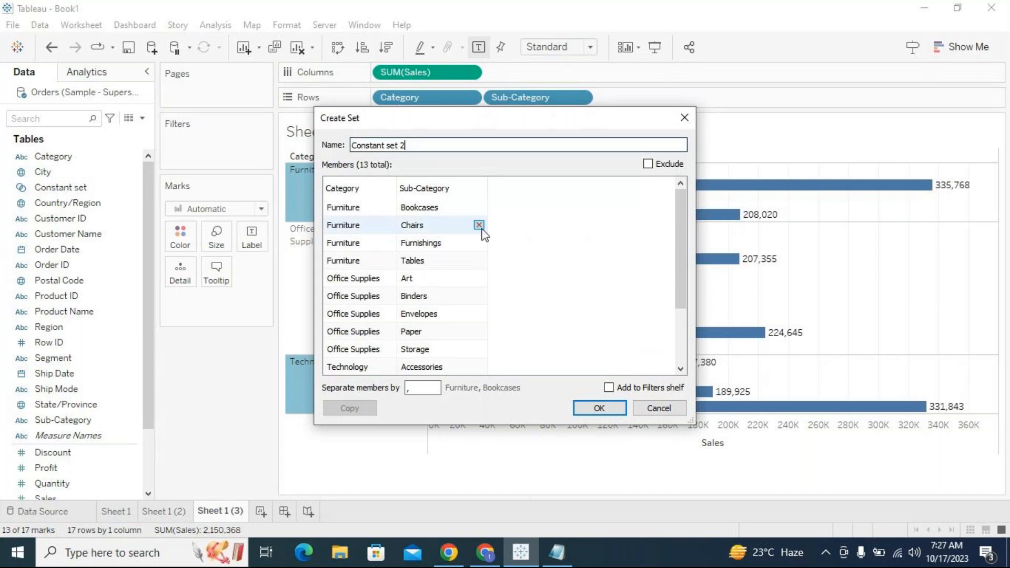
- Remove Copiers and Chairs from the Constant set 2 members and confirm the set
{"action": "left_click_drag", "start_coordinate": [481, 122], "coordinate": [665, 103]}
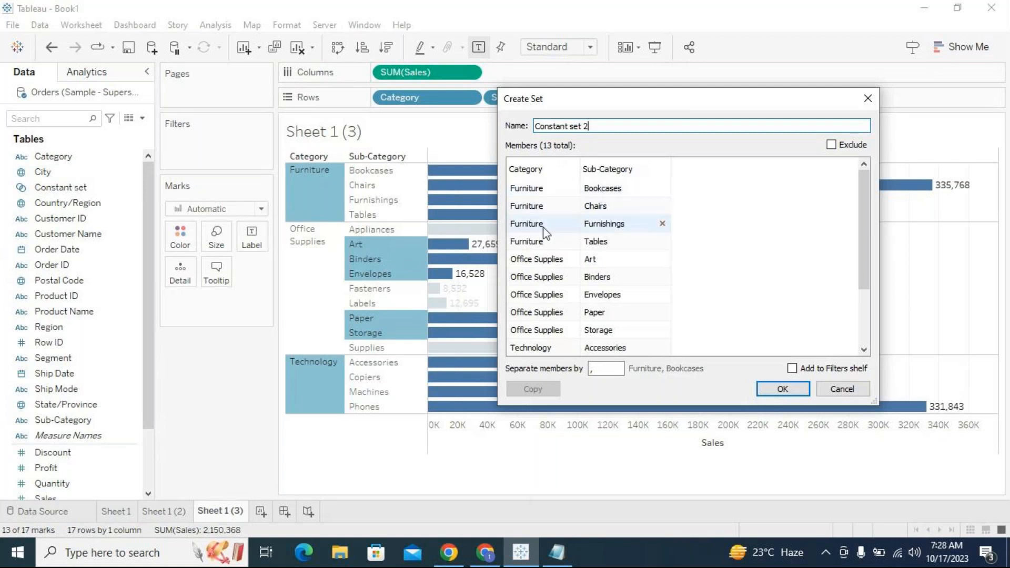
{"action": "scroll", "coordinate": [541, 267], "scroll_direction": "down", "scroll_amount": 1}
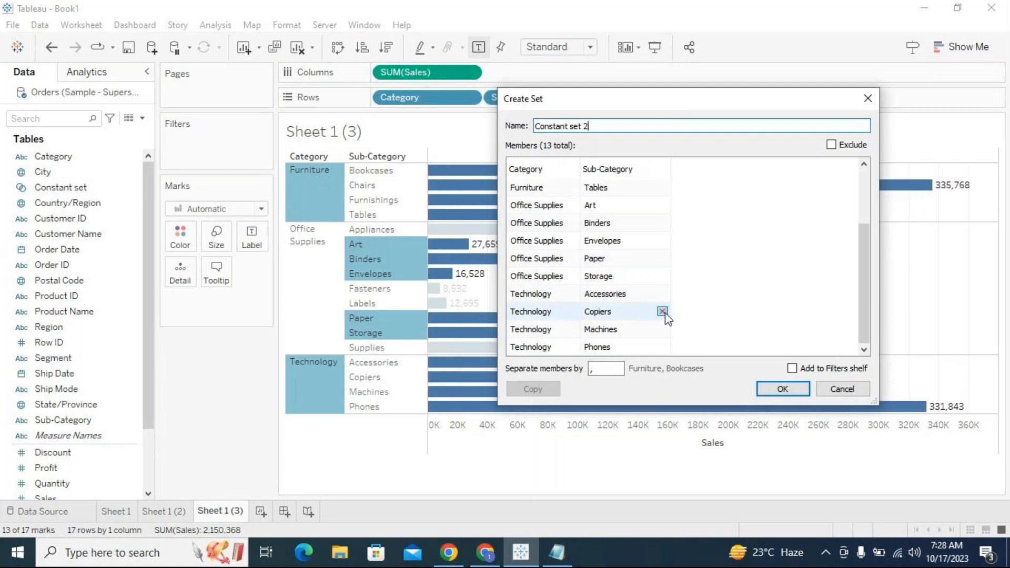
{"action": "left_click", "coordinate": [663, 312]}
{"action": "scroll", "coordinate": [658, 263], "scroll_direction": "up", "scroll_amount": 1}
{"action": "left_click", "coordinate": [662, 205]}
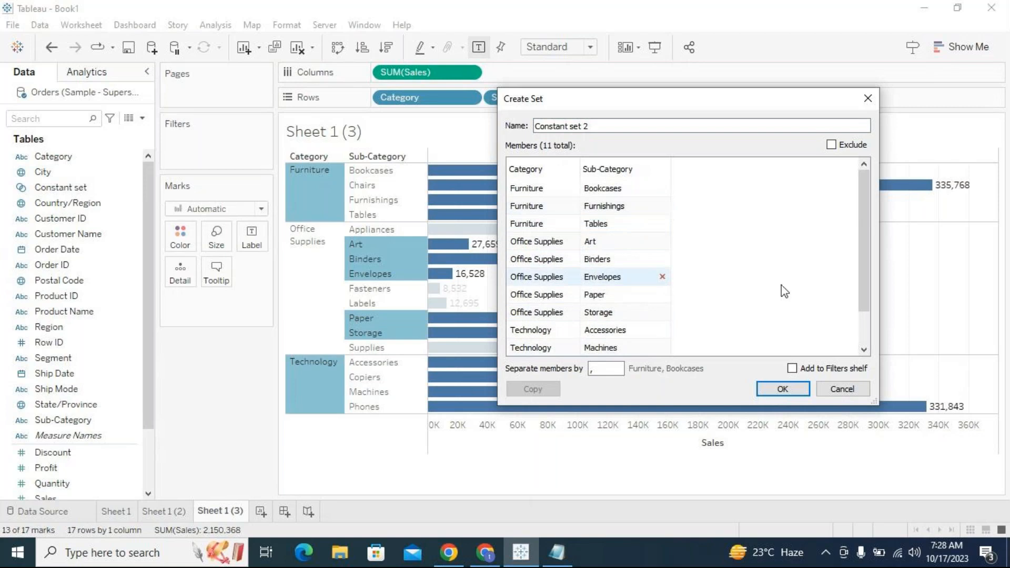
{"action": "left_click", "coordinate": [797, 389]}
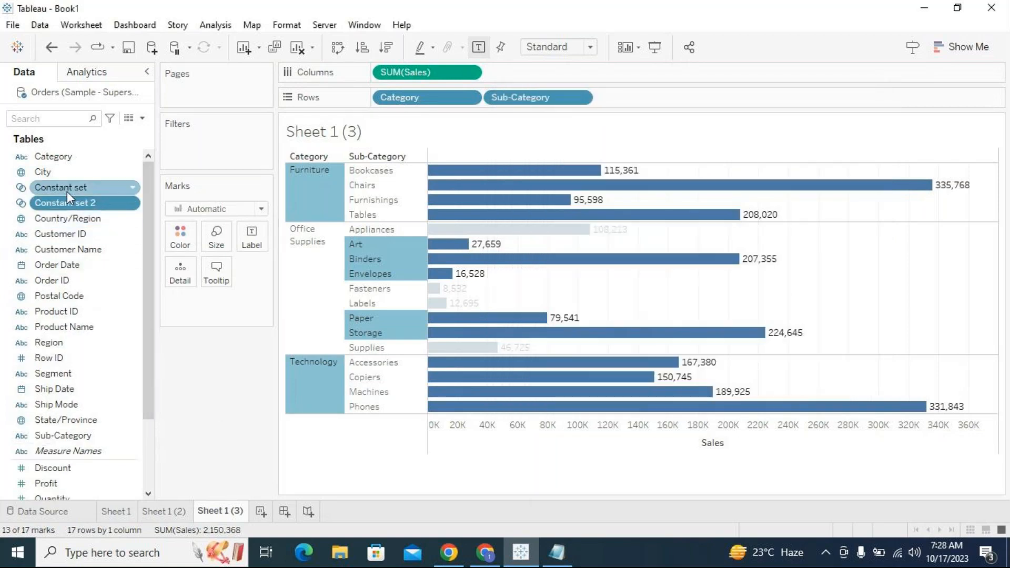
- Add Constant set 2 to the filters and take it off again
{"action": "left_click_drag", "start_coordinate": [68, 203], "coordinate": [227, 152]}
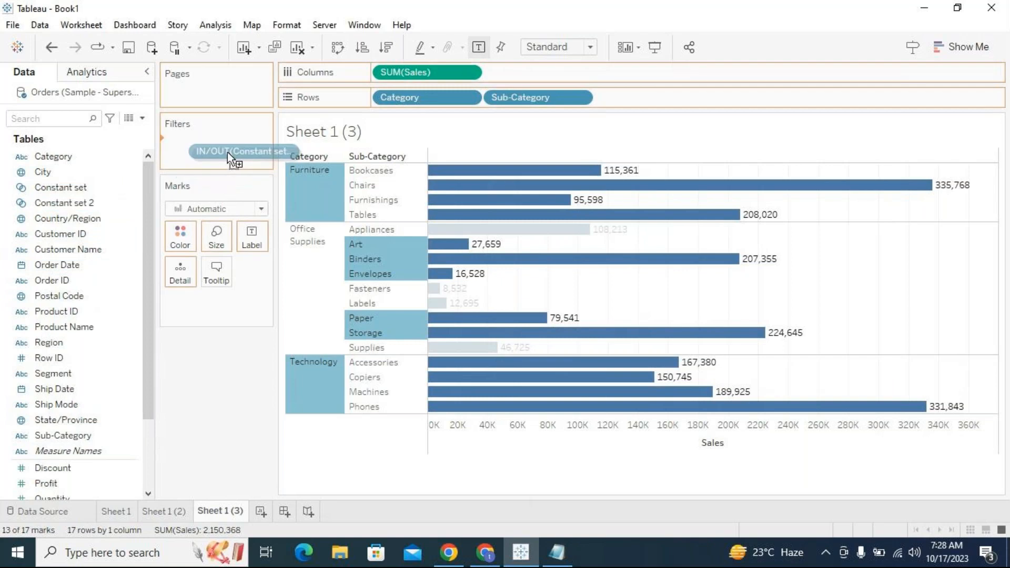
{"action": "left_click_drag", "start_coordinate": [227, 153], "coordinate": [223, 150]}
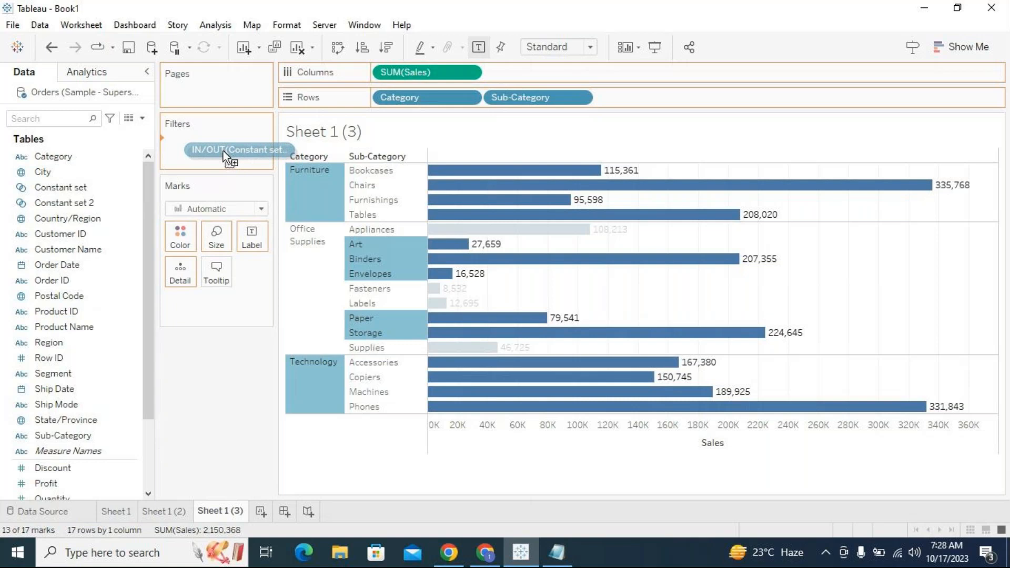
{"action": "left_click_drag", "start_coordinate": [223, 150], "coordinate": [221, 408]}
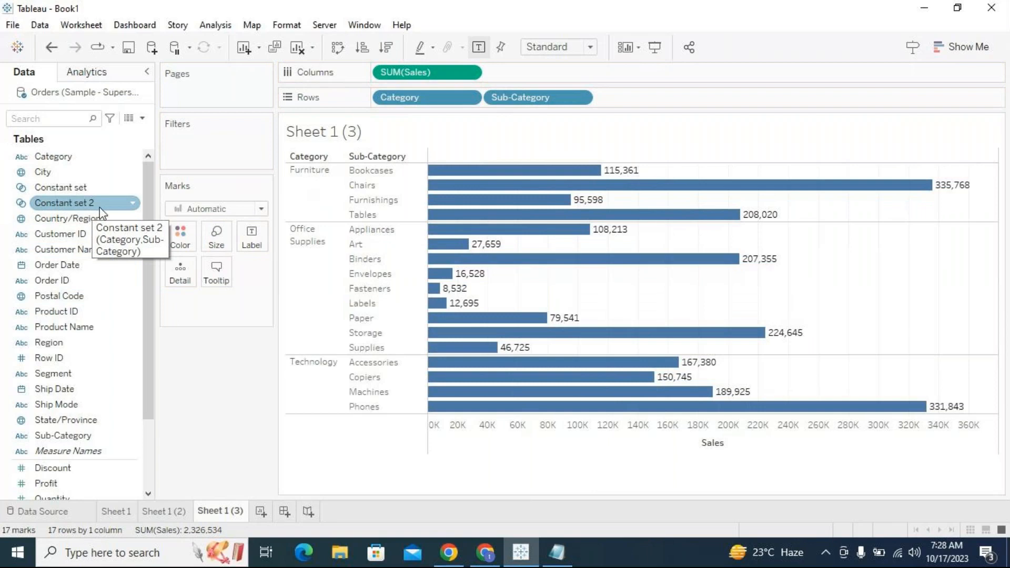
- Remove Storage and Envelopes from Constant set 2's members, then apply Constant set 2 as a filter
{"action": "right_click", "coordinate": [137, 206]}
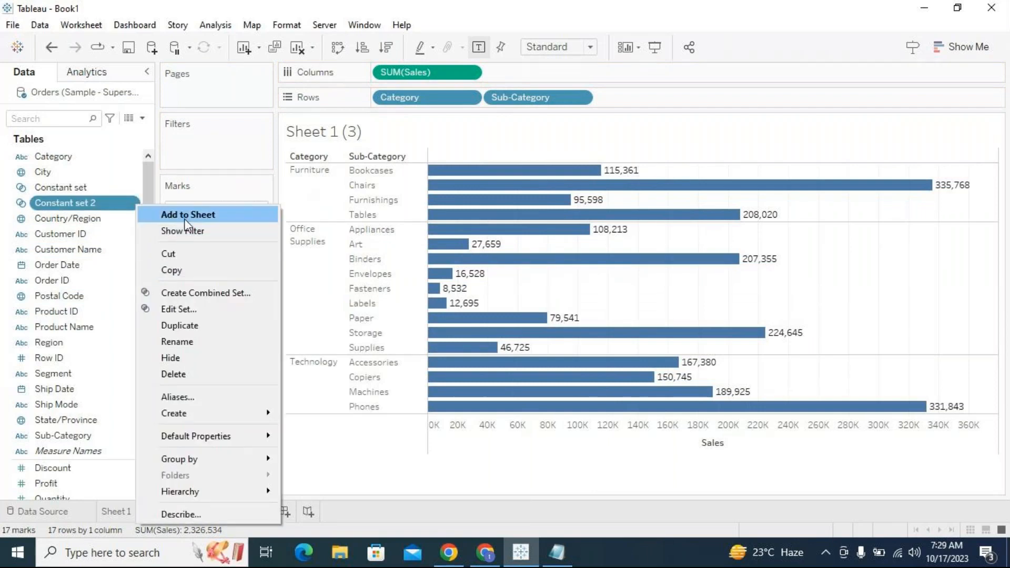
{"action": "left_click", "coordinate": [188, 308]}
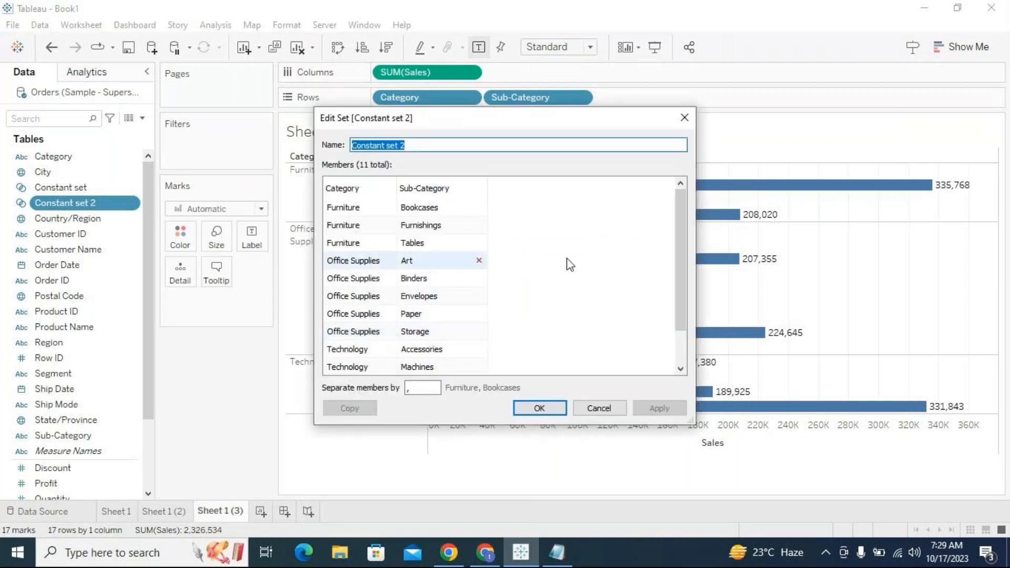
{"action": "left_click_drag", "start_coordinate": [680, 207], "coordinate": [679, 254]}
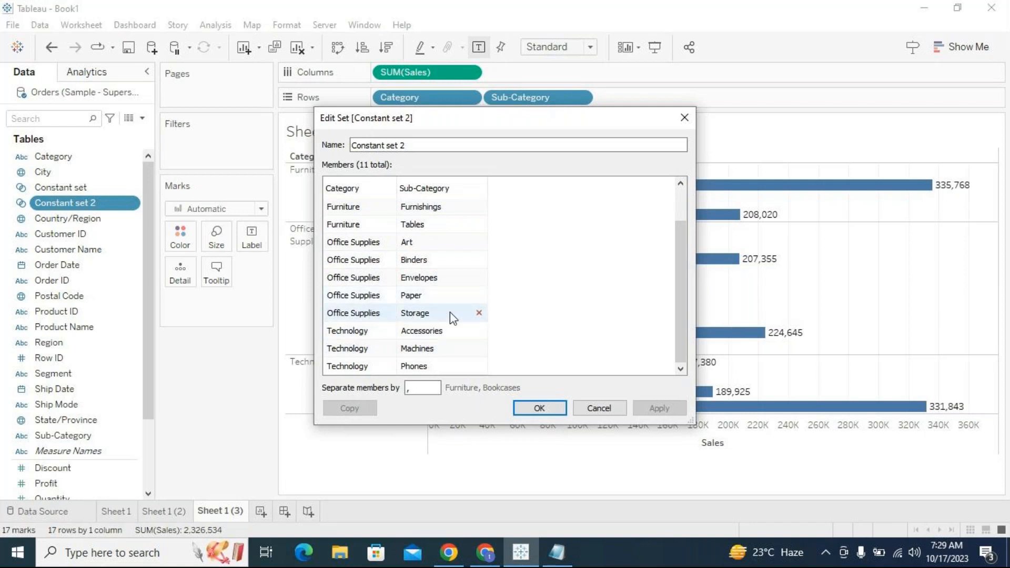
{"action": "left_click", "coordinate": [478, 313]}
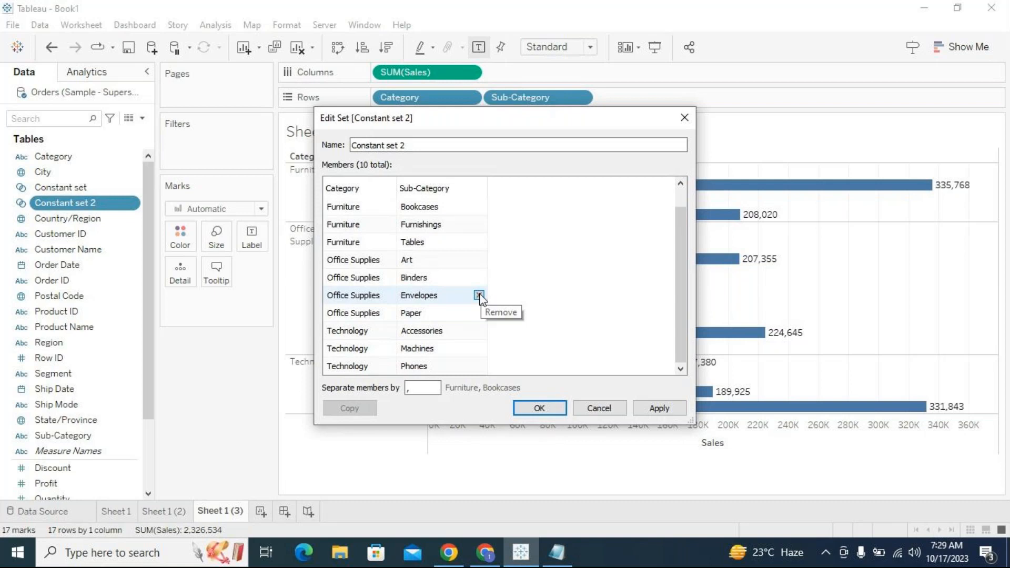
{"action": "left_click", "coordinate": [479, 295]}
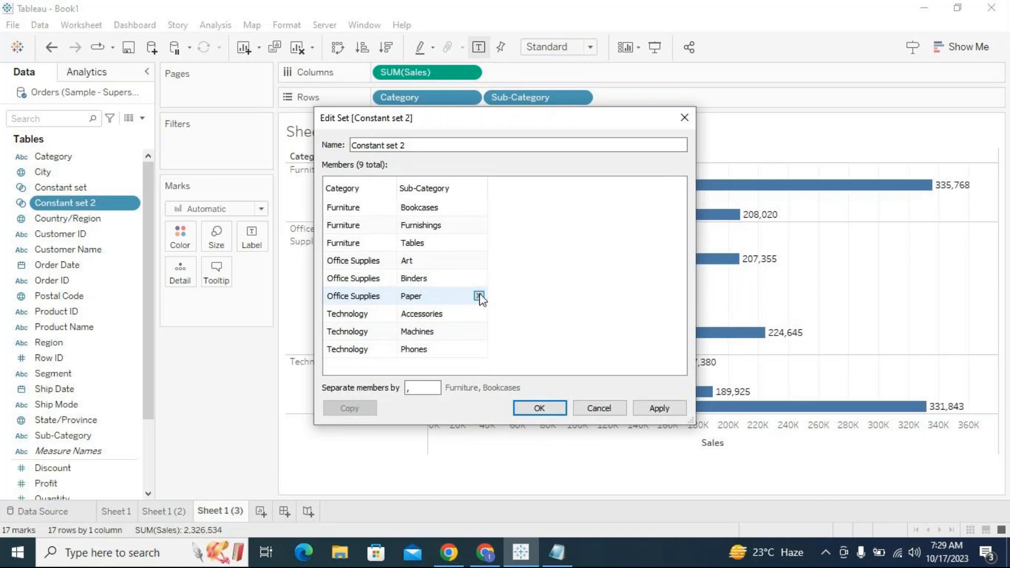
{"action": "left_click", "coordinate": [551, 410]}
{"action": "left_click_drag", "start_coordinate": [61, 202], "coordinate": [220, 160]}
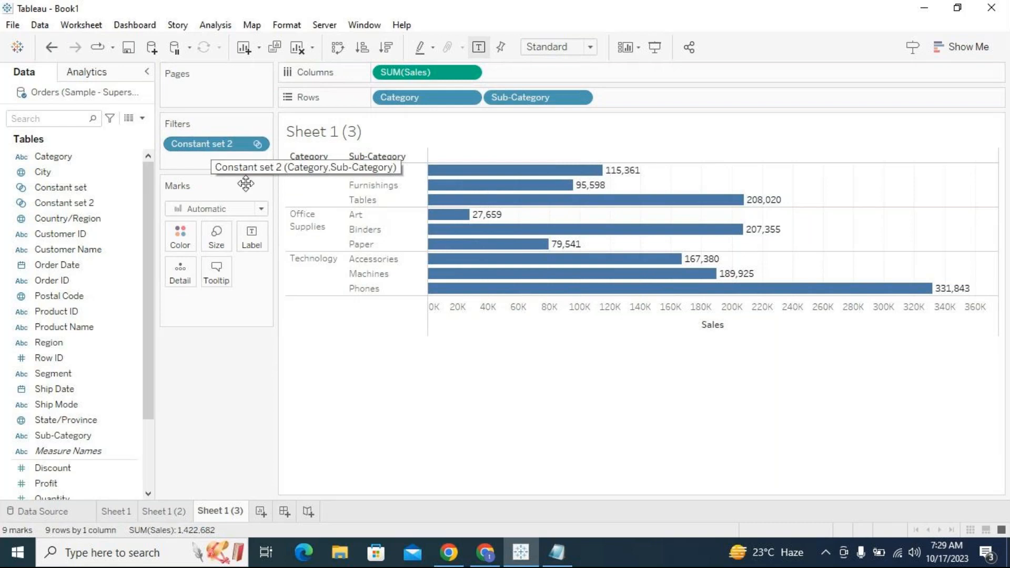
{"action": "mouse_move", "coordinate": [488, 292]}
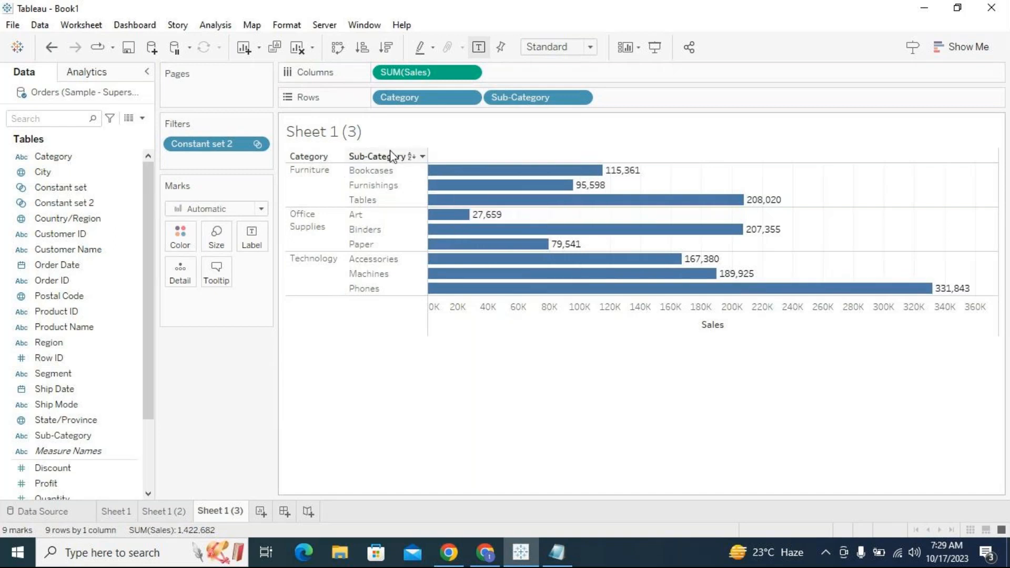
- Build a new sheet with Category and Sub-Category on rows and SUM(Sales) on columns, showing mark labels
{"action": "left_click", "coordinate": [261, 511]}
{"action": "mouse_move", "coordinate": [70, 159]}
{"action": "left_mouse_down"}
{"action": "mouse_move", "coordinate": [418, 119]}
{"action": "mouse_move", "coordinate": [431, 105]}
{"action": "left_mouse_up"}
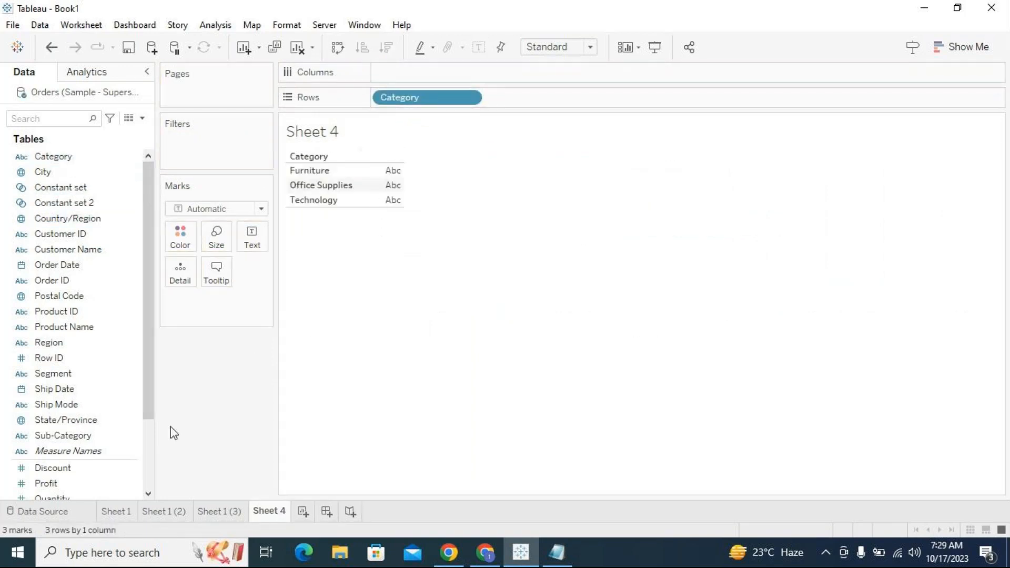
{"action": "left_click_drag", "start_coordinate": [79, 441], "coordinate": [605, 107]}
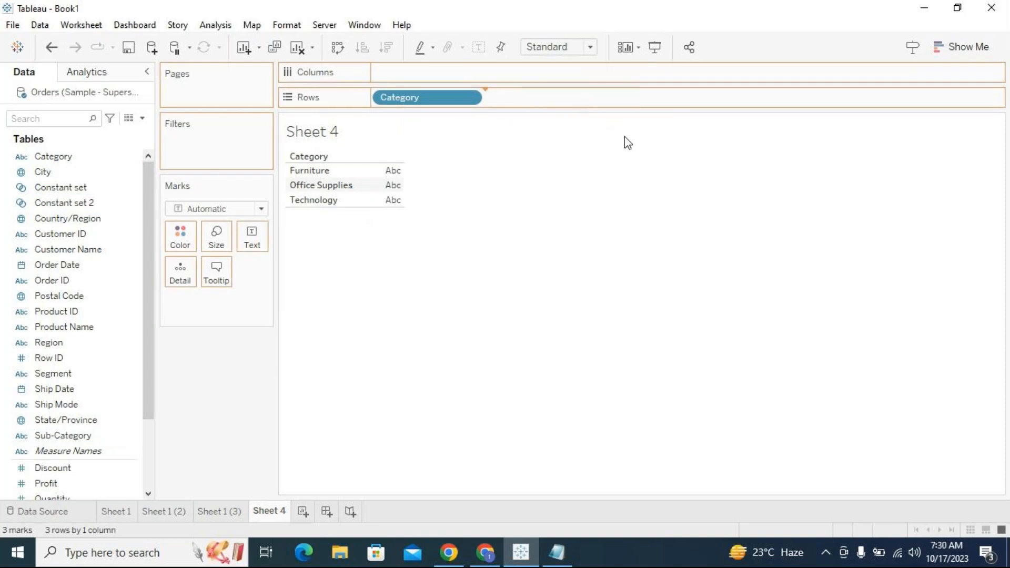
{"action": "scroll", "coordinate": [76, 416], "scroll_direction": "down", "scroll_amount": 2}
{"action": "left_click_drag", "start_coordinate": [67, 420], "coordinate": [421, 72]}
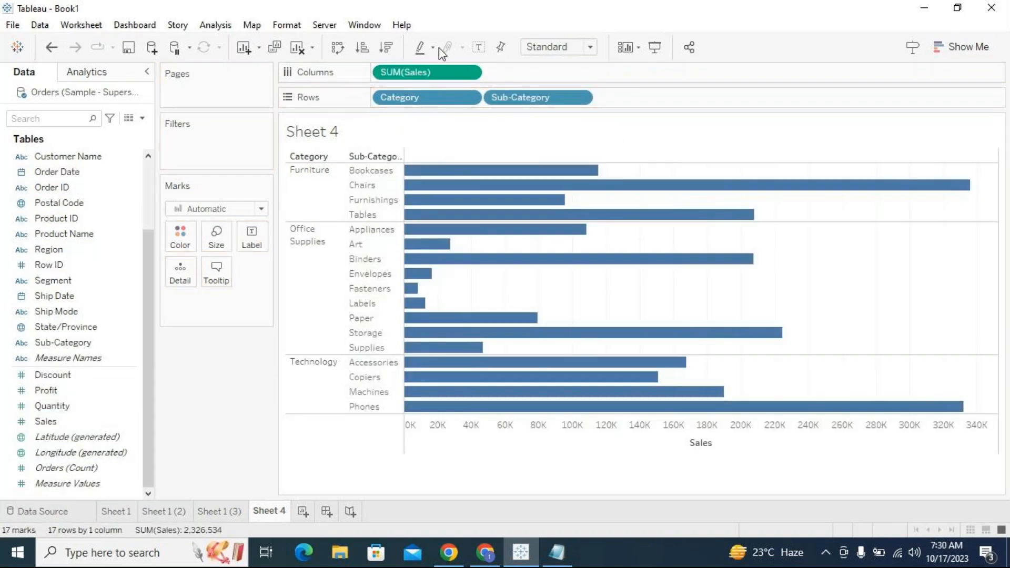
{"action": "left_click", "coordinate": [478, 47]}
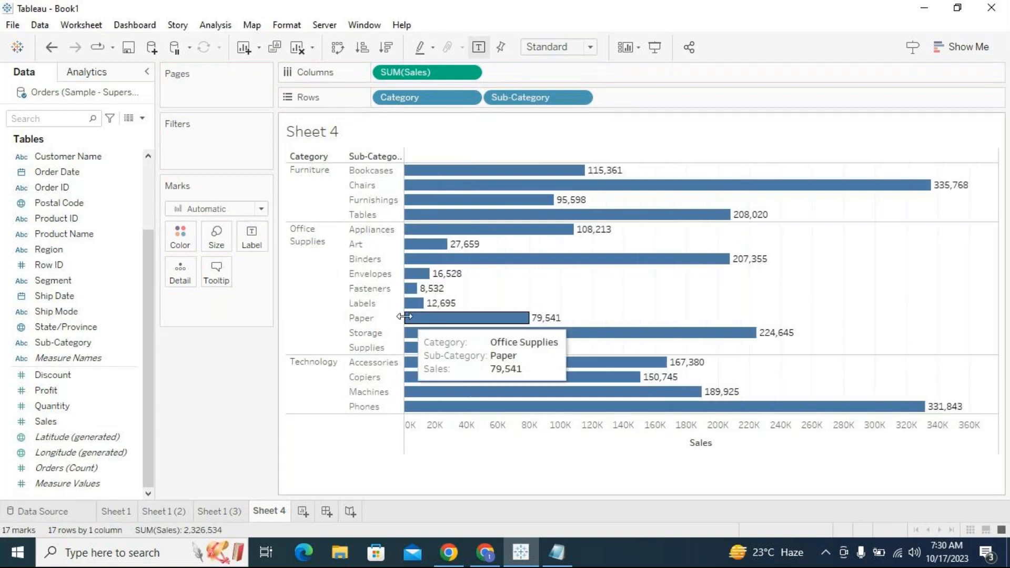
{"action": "left_click_drag", "start_coordinate": [404, 318], "coordinate": [424, 315]}
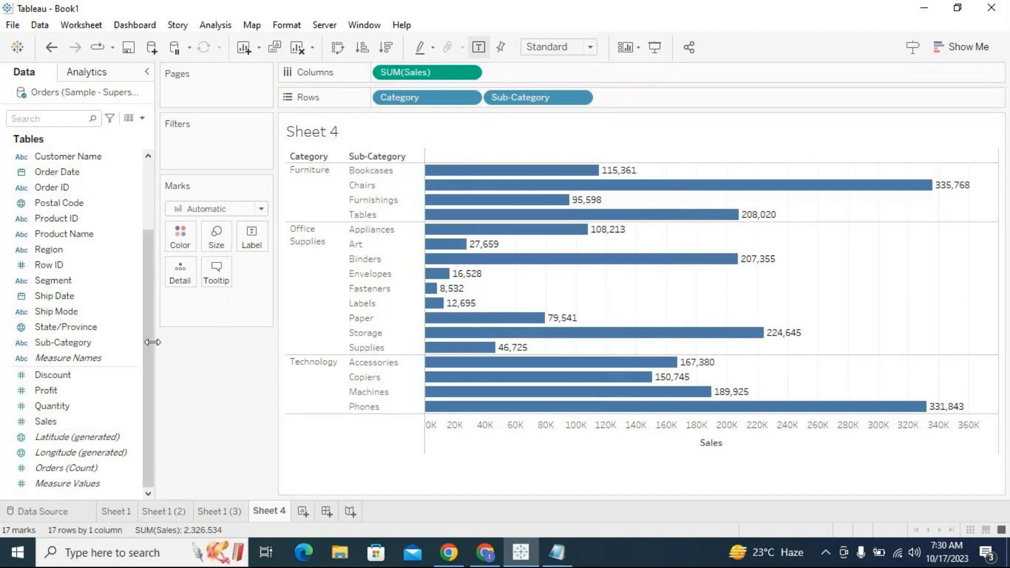
{"action": "scroll", "coordinate": [149, 196], "scroll_direction": "up", "scroll_amount": 2}
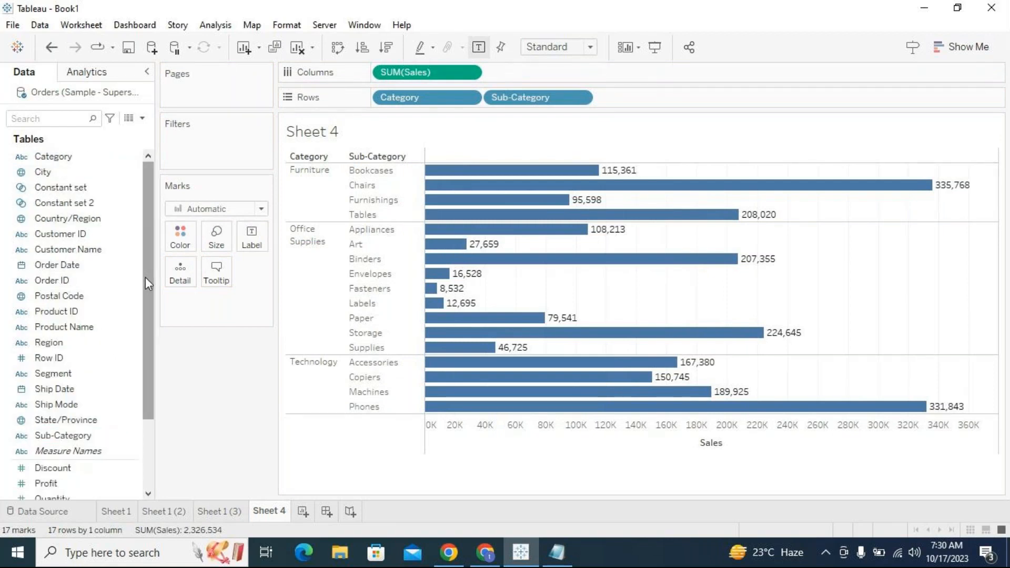
{"action": "left_click", "coordinate": [88, 435]}
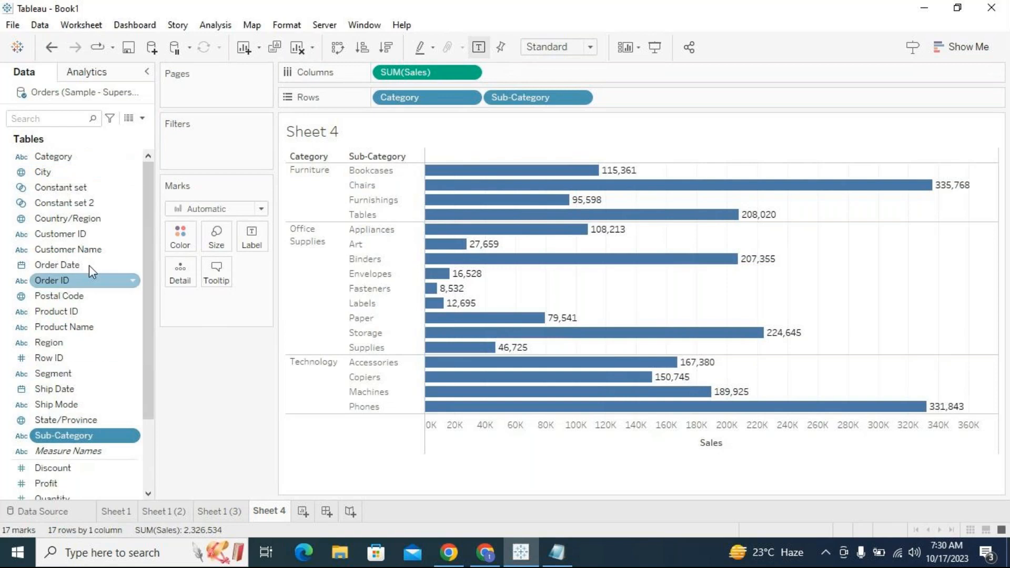
{"action": "left_click", "coordinate": [59, 158], "text": "ctrl"}
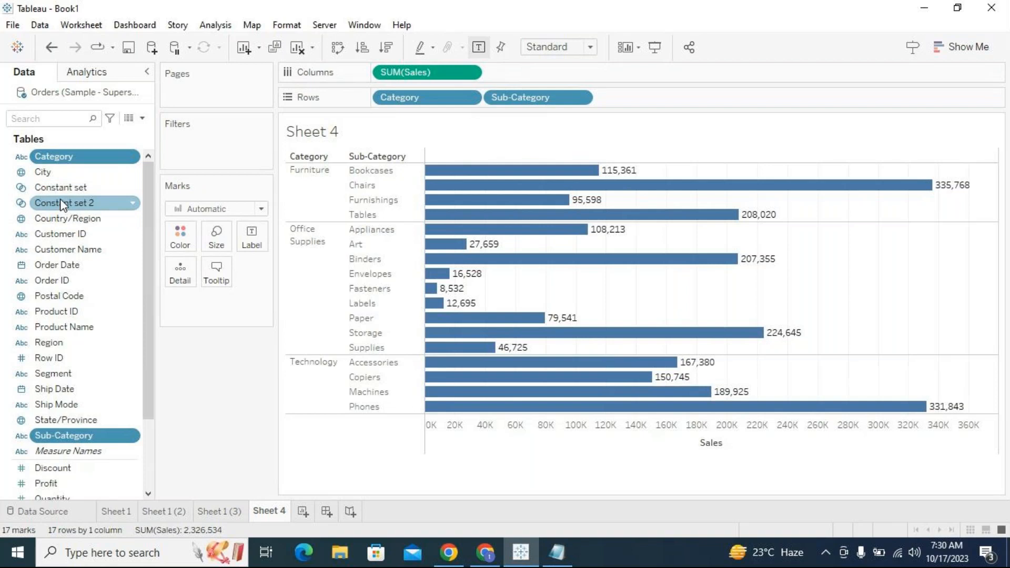
{"action": "right_click", "coordinate": [89, 435]}
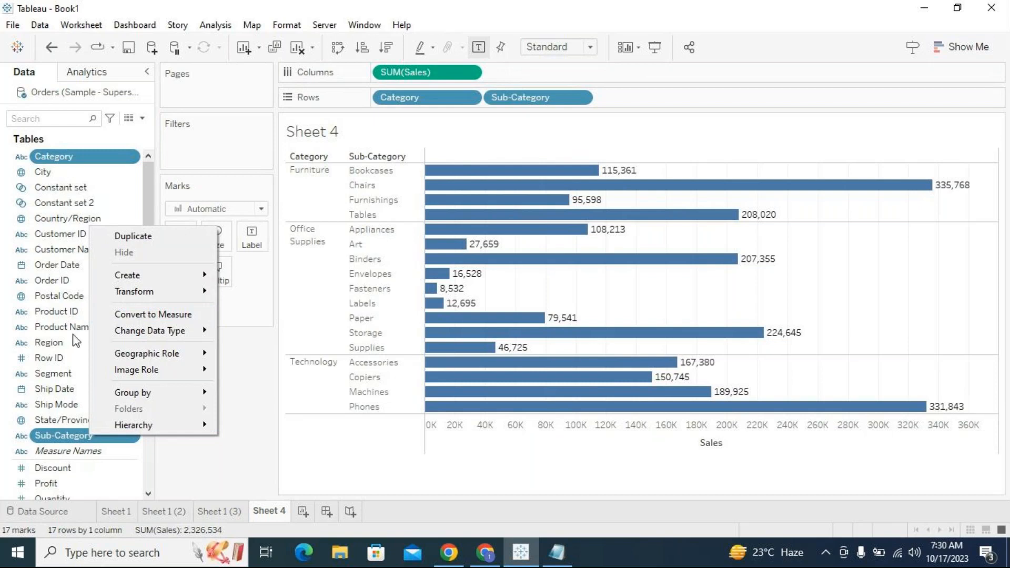
{"action": "mouse_move", "coordinate": [193, 283]}
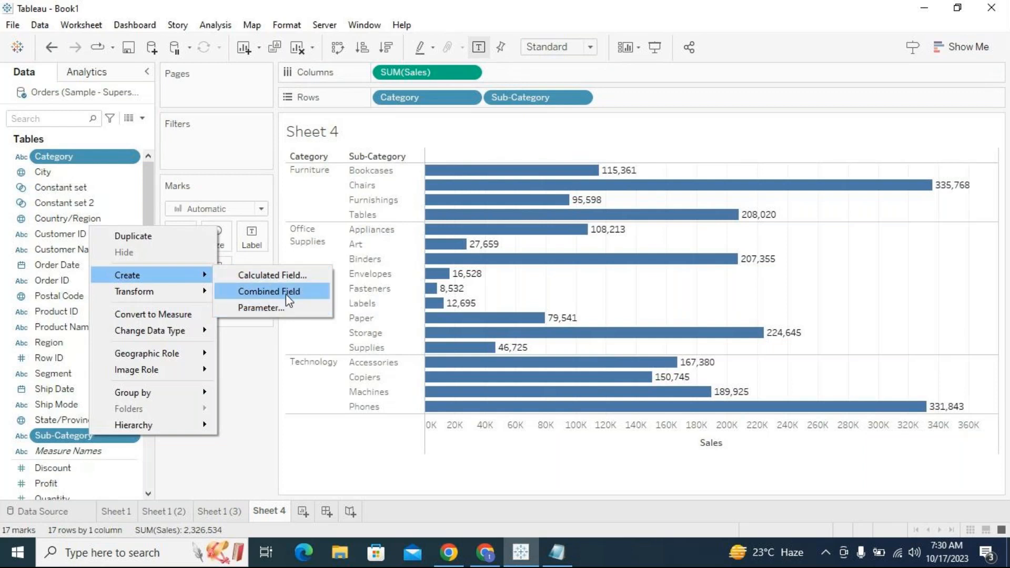
{"action": "left_click", "coordinate": [246, 361]}
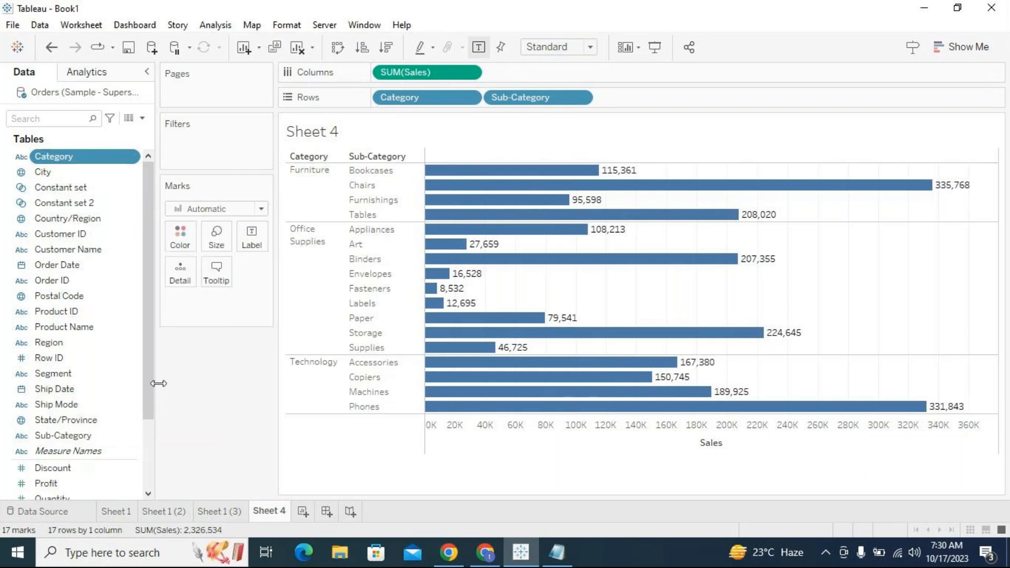
{"action": "left_click", "coordinate": [79, 295]}
{"action": "left_click", "coordinate": [63, 436]}
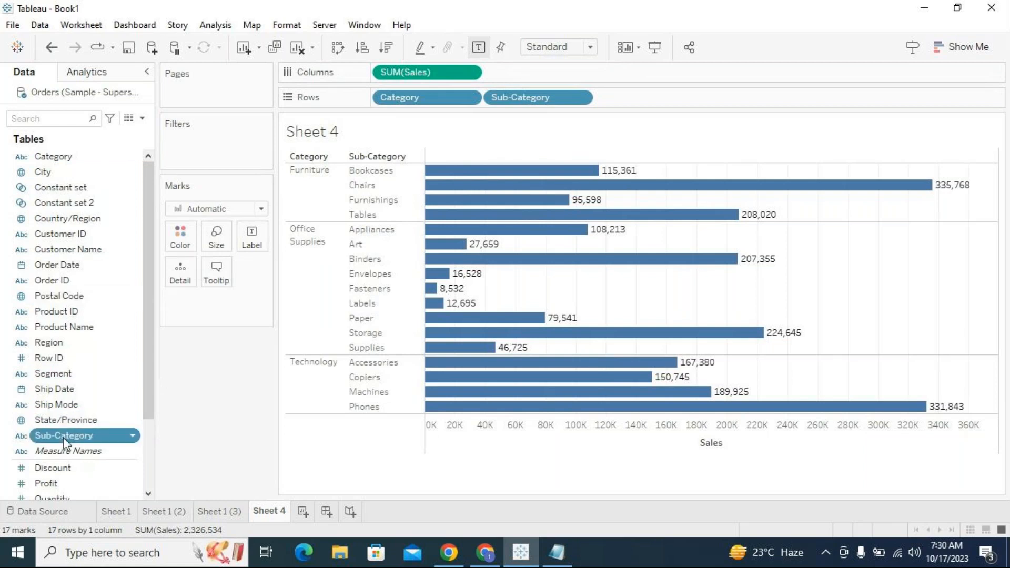
{"action": "right_click", "coordinate": [63, 438]}
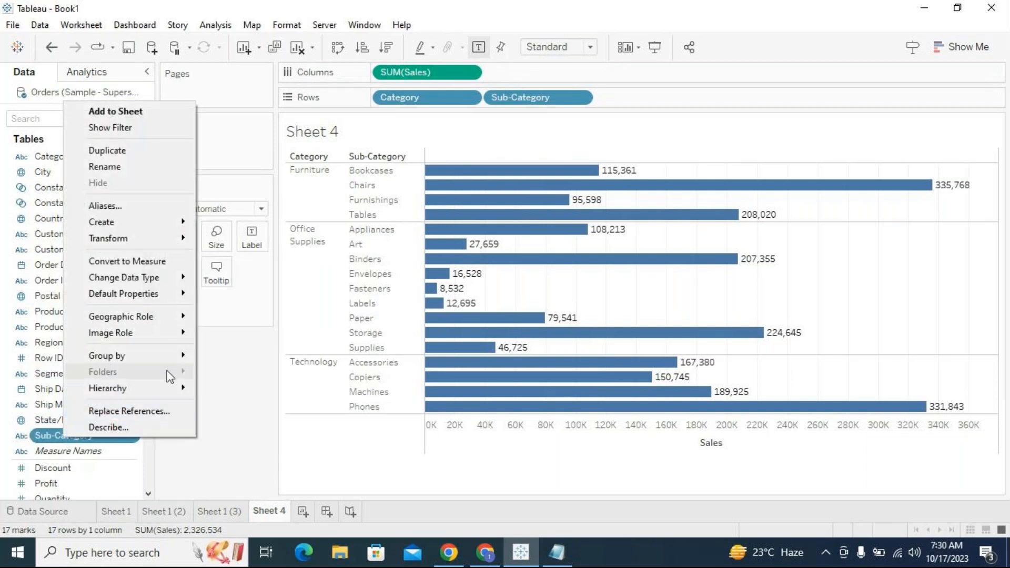
{"action": "mouse_move", "coordinate": [176, 221]}
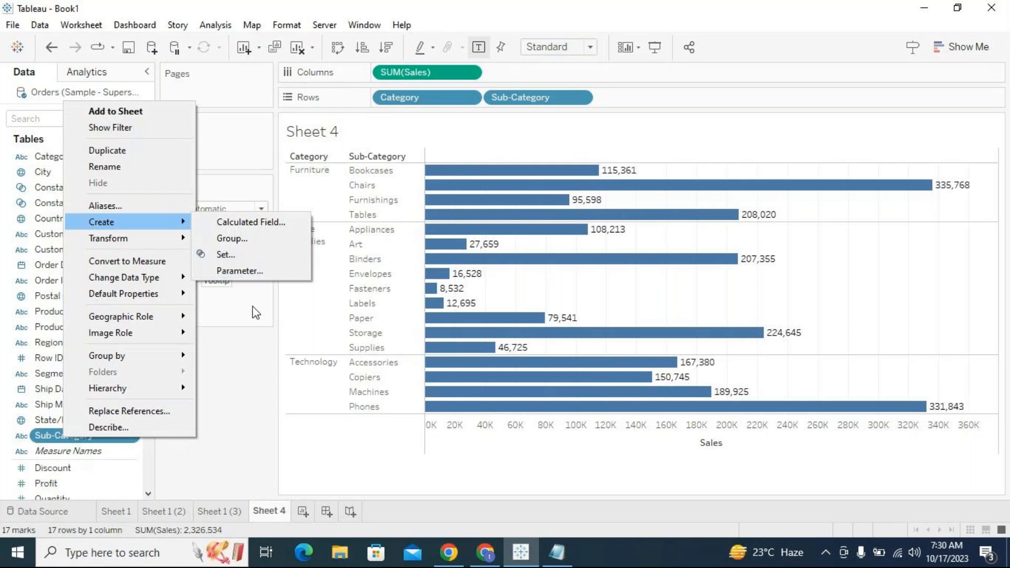
{"action": "left_click", "coordinate": [239, 378]}
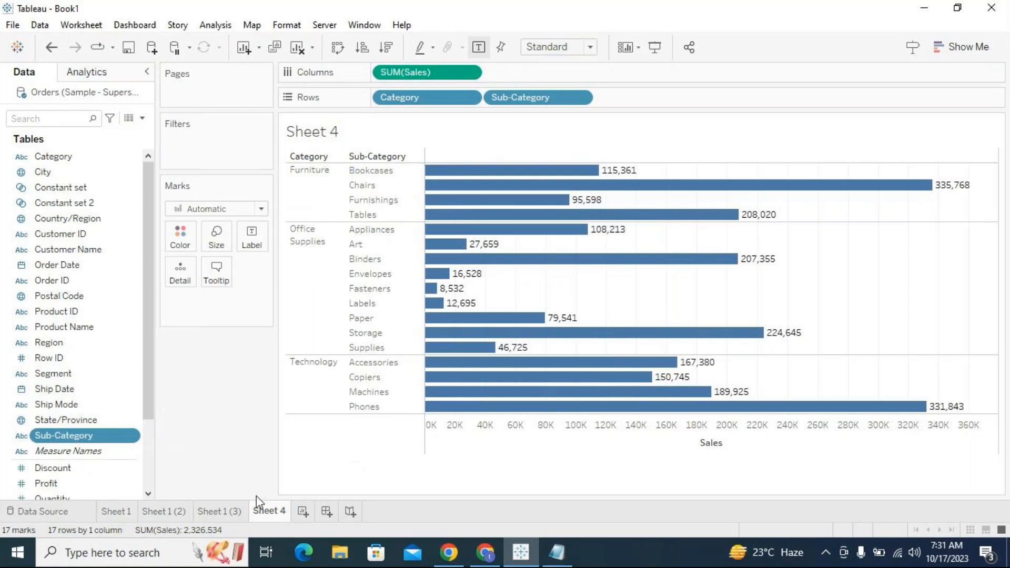
{"action": "left_click", "coordinate": [233, 512]}
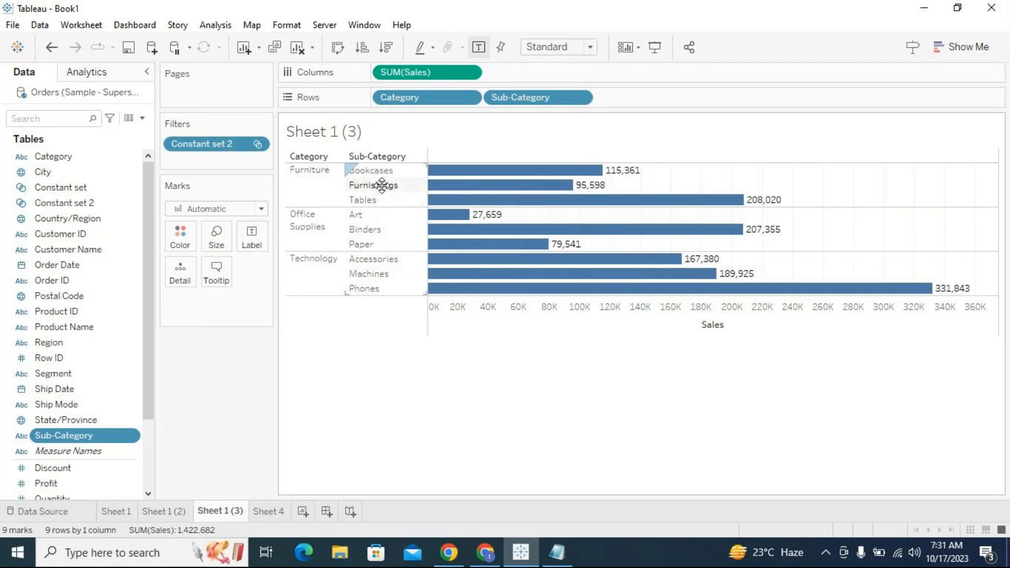
{"action": "left_click", "coordinate": [269, 511]}
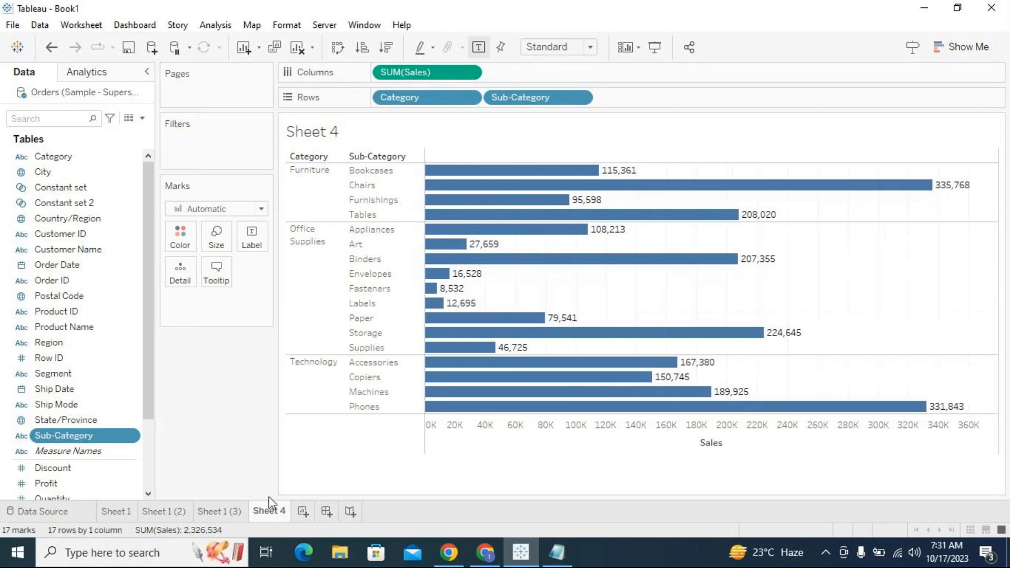
- Create a Sub-Category set named Top 3 set holding the top 3 by sum of Sales, and filter the sheet by it
{"action": "left_click", "coordinate": [134, 438]}
{"action": "mouse_move", "coordinate": [213, 226]}
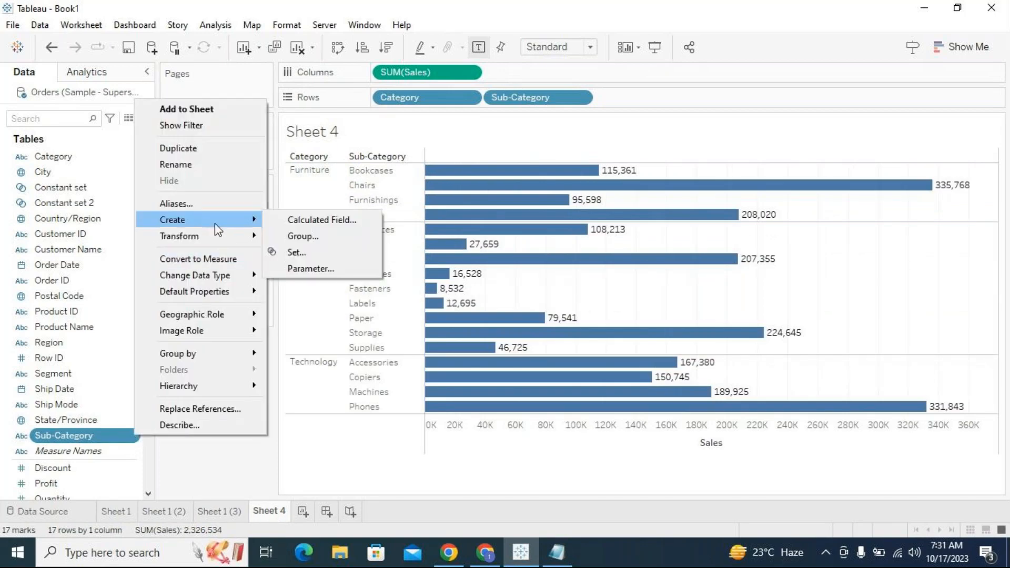
{"action": "left_click", "coordinate": [311, 252]}
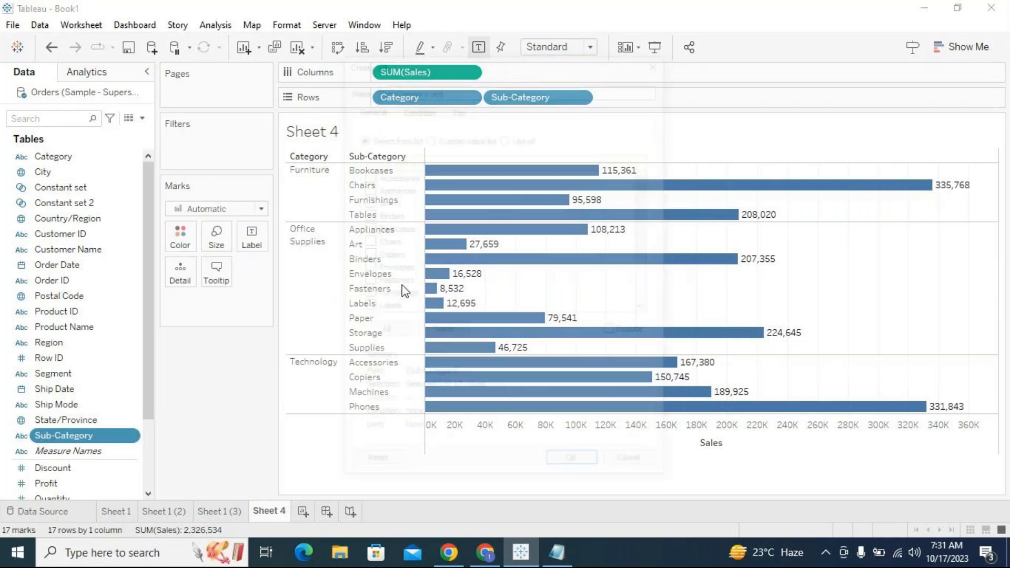
{"action": "left_click_drag", "start_coordinate": [495, 87], "coordinate": [360, 83]}
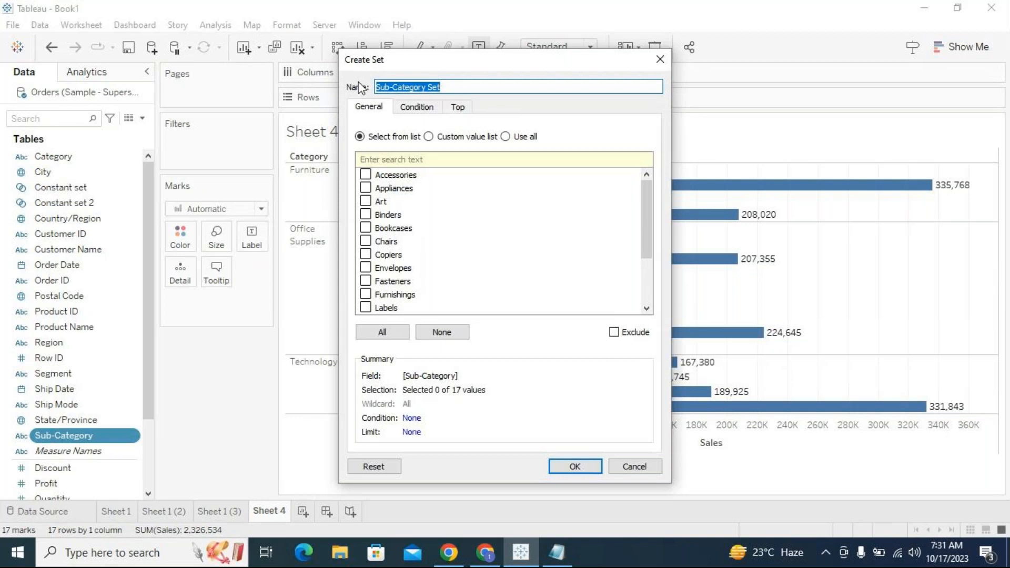
{"action": "type", "text": "Top 3 set"}
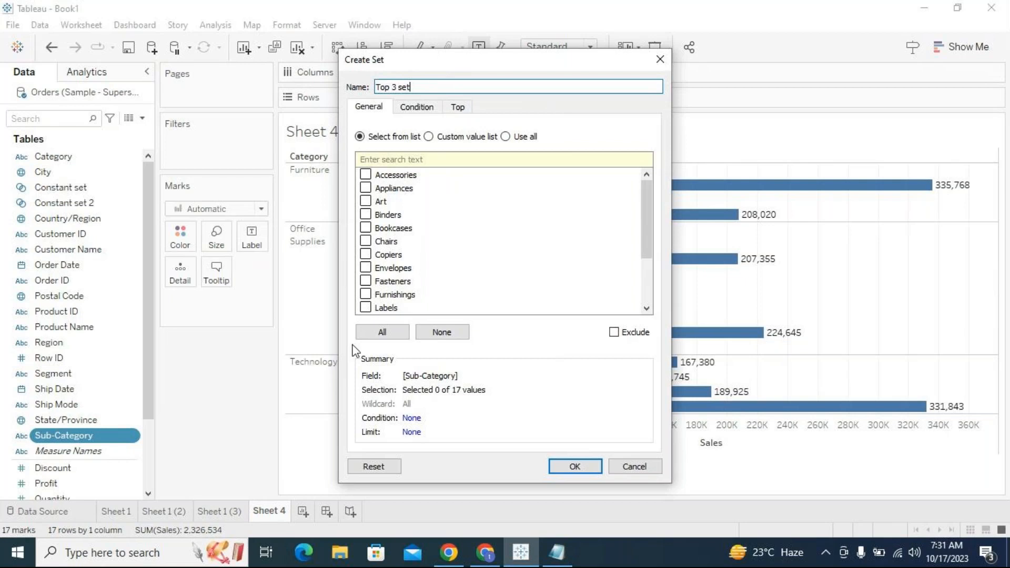
{"action": "left_click", "coordinate": [507, 137]}
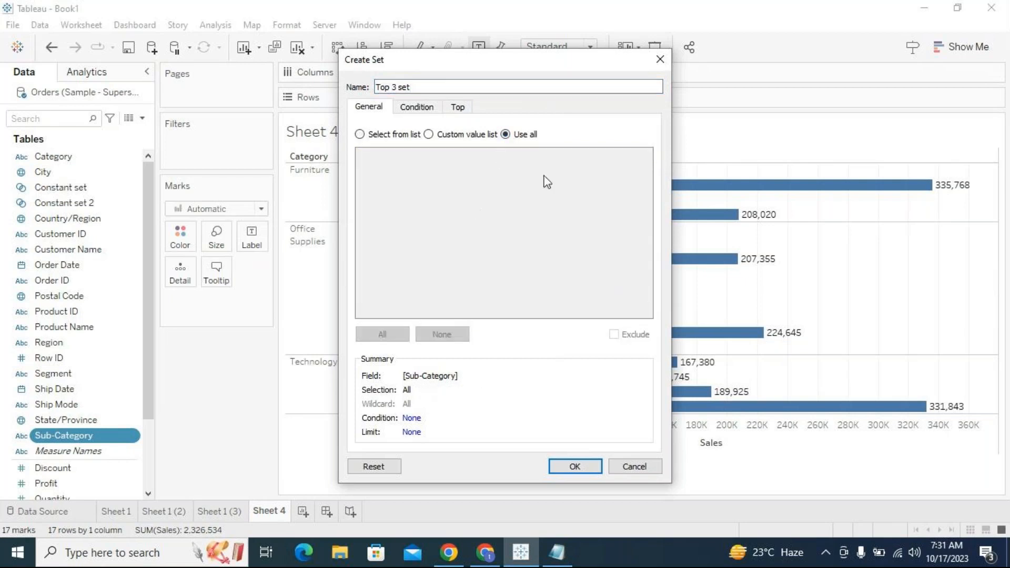
{"action": "left_click", "coordinate": [464, 112]}
{"action": "left_click", "coordinate": [426, 110]}
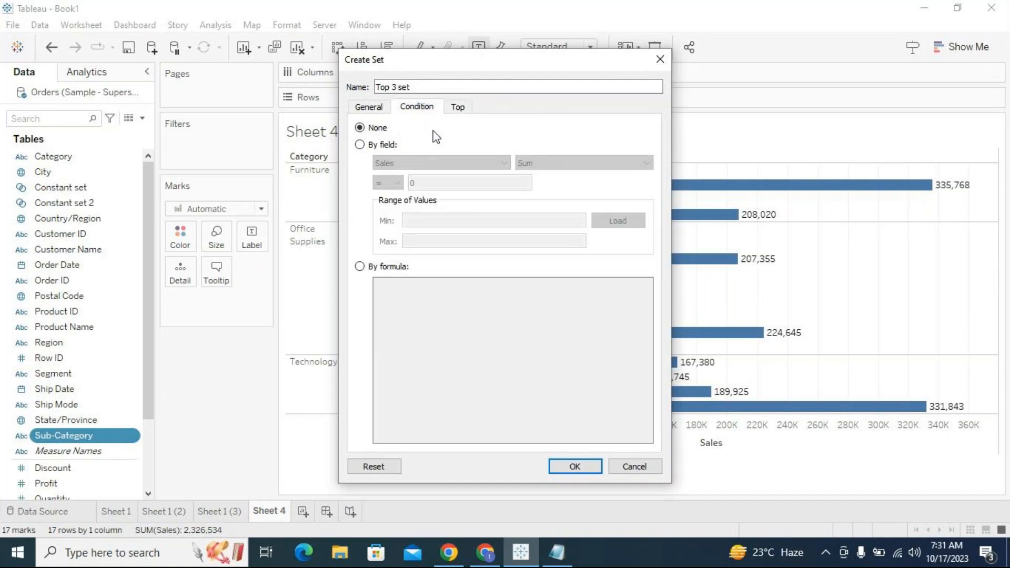
{"action": "left_click", "coordinate": [459, 107]}
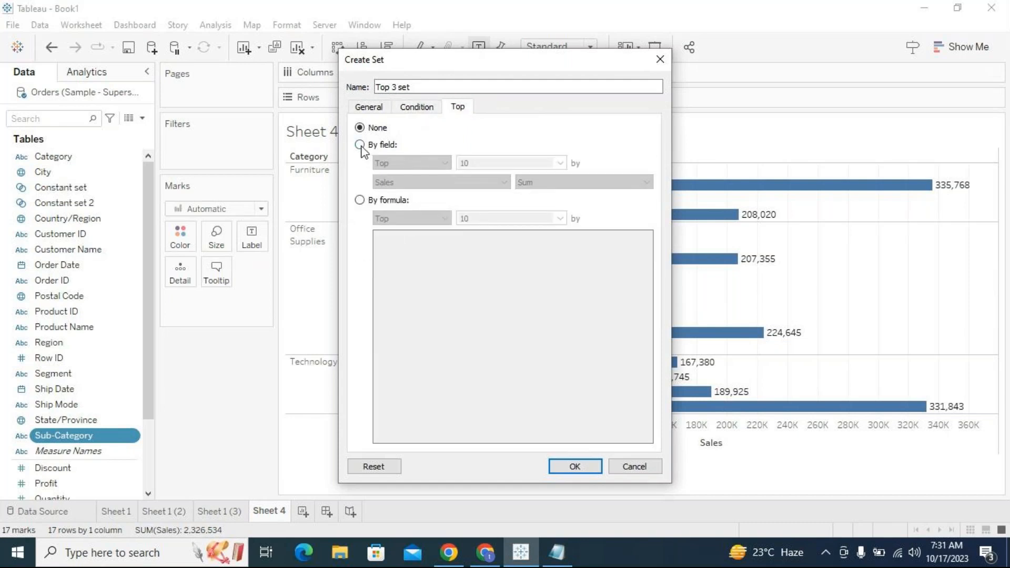
{"action": "left_click", "coordinate": [360, 145]}
{"action": "left_click_drag", "start_coordinate": [478, 163], "coordinate": [459, 163]}
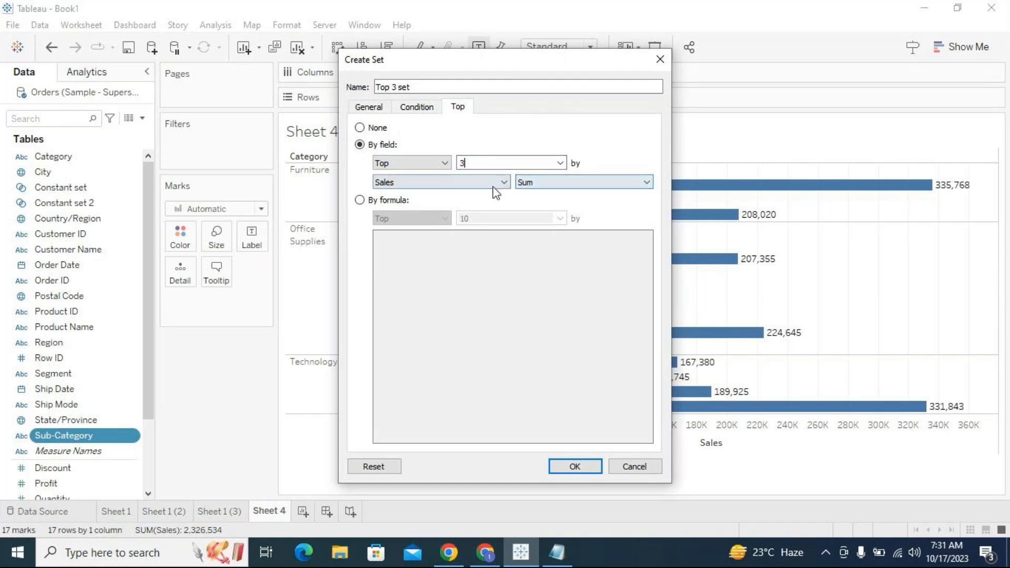
{"action": "left_click", "coordinate": [586, 471]}
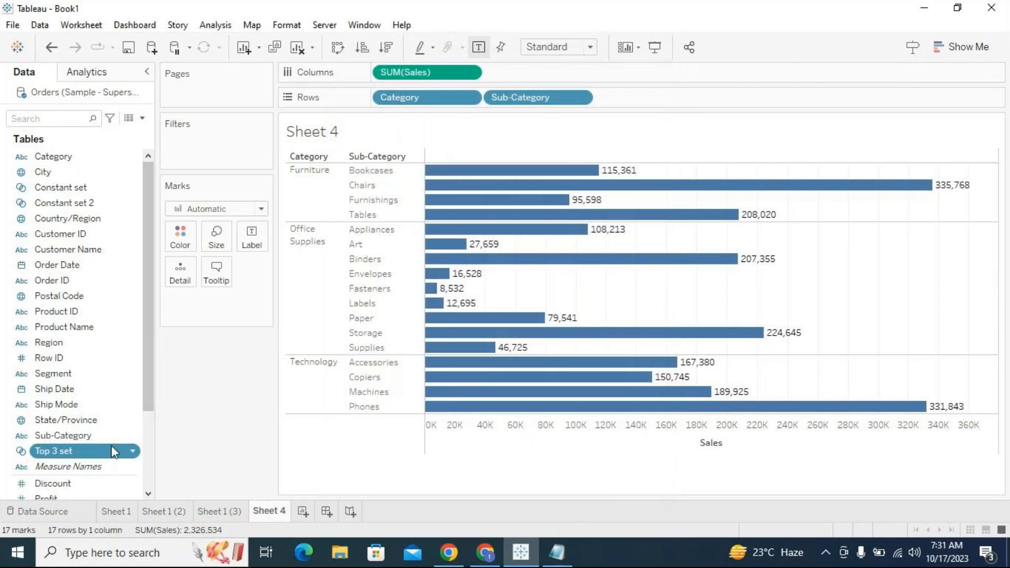
{"action": "left_click_drag", "start_coordinate": [84, 450], "coordinate": [223, 155]}
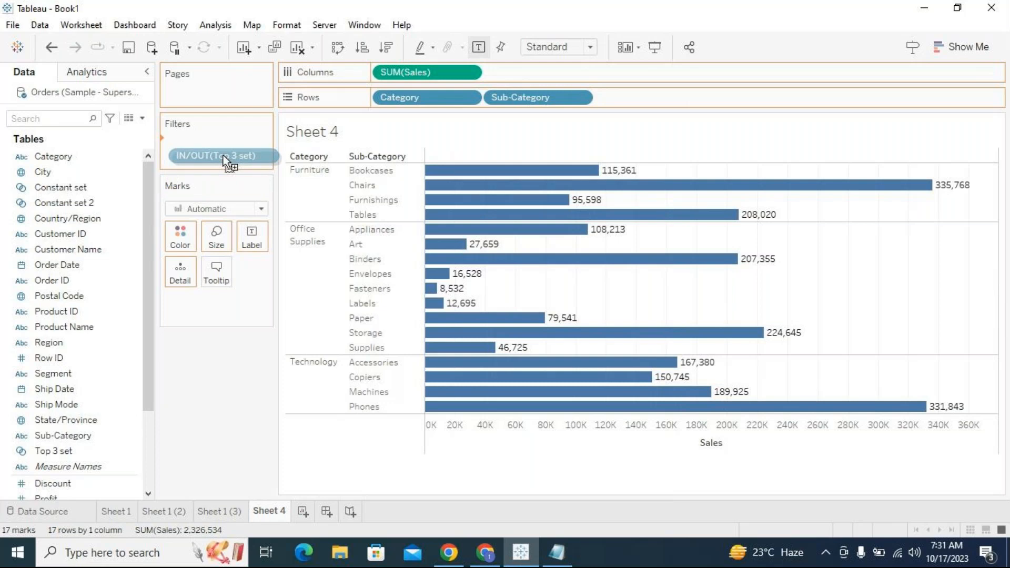
{"action": "left_click_drag", "start_coordinate": [223, 156], "coordinate": [223, 156]}
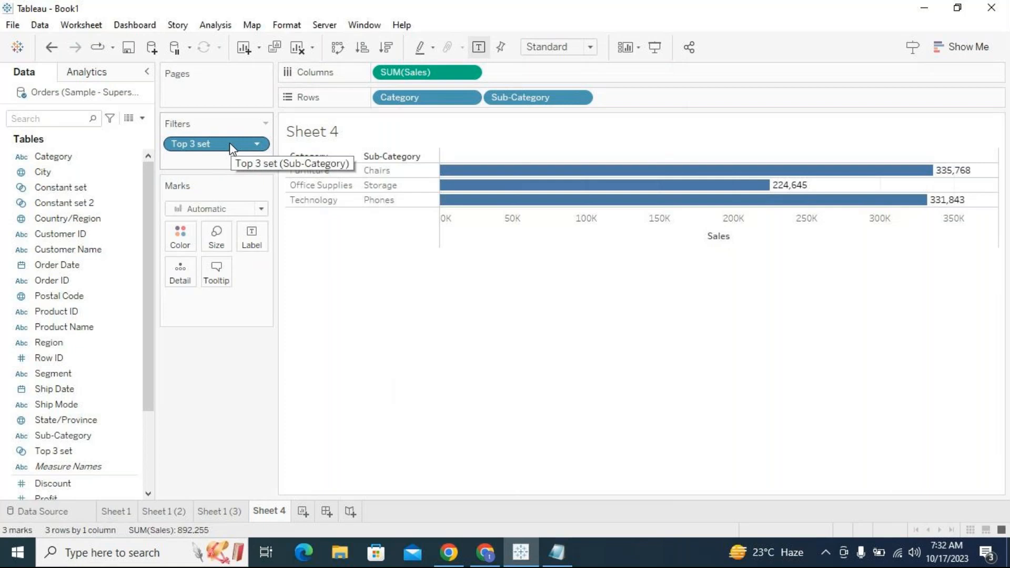
- Replace the Top 3 set filter with a Sub-Category filter keeping the top 3 by sum of Sales
{"action": "left_click_drag", "start_coordinate": [229, 143], "coordinate": [222, 415]}
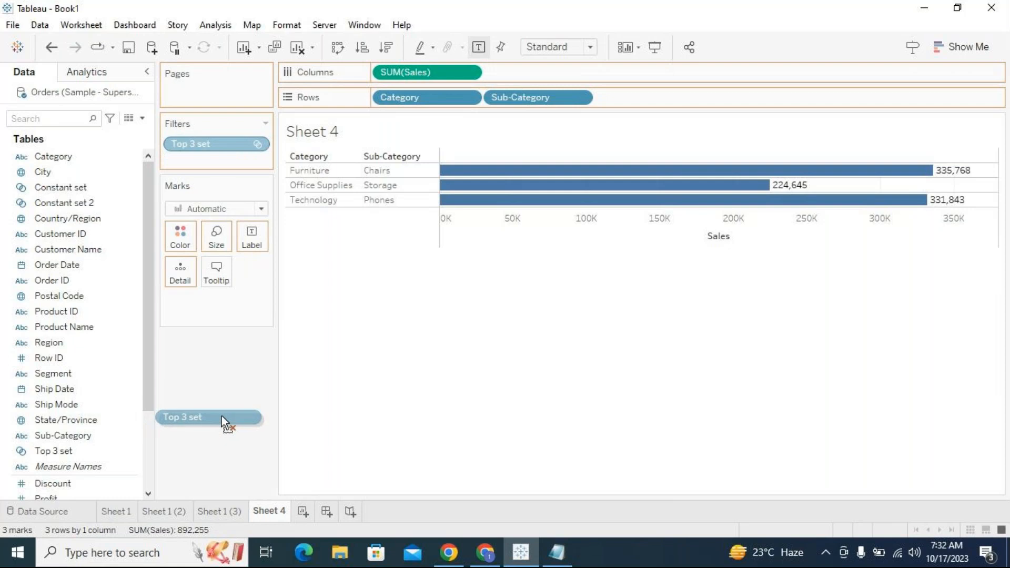
{"action": "left_click_drag", "start_coordinate": [222, 415], "coordinate": [235, 144]}
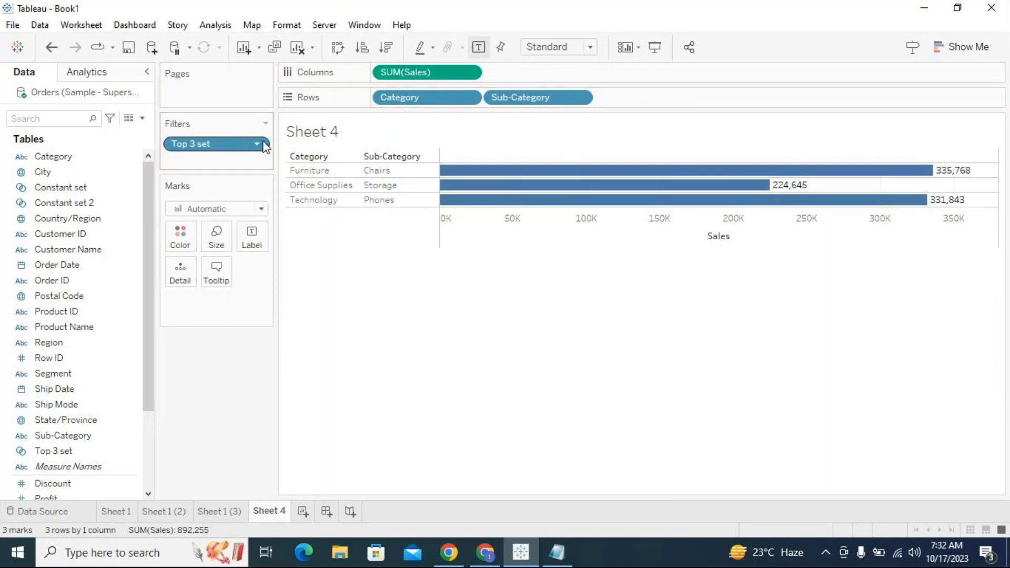
{"action": "left_click_drag", "start_coordinate": [239, 145], "coordinate": [95, 460]}
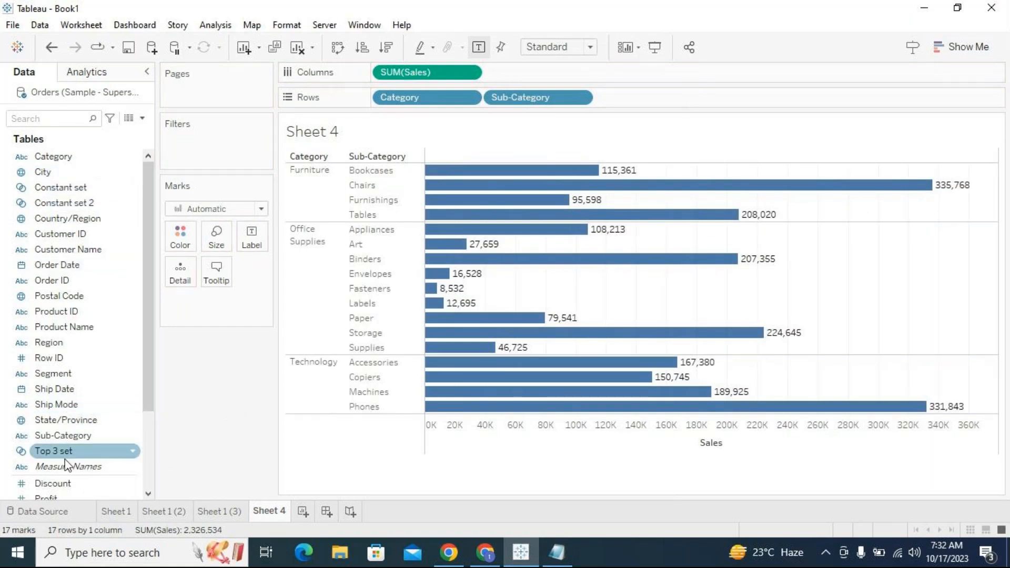
{"action": "left_click_drag", "start_coordinate": [57, 437], "coordinate": [219, 157]}
{"action": "left_click", "coordinate": [506, 97]}
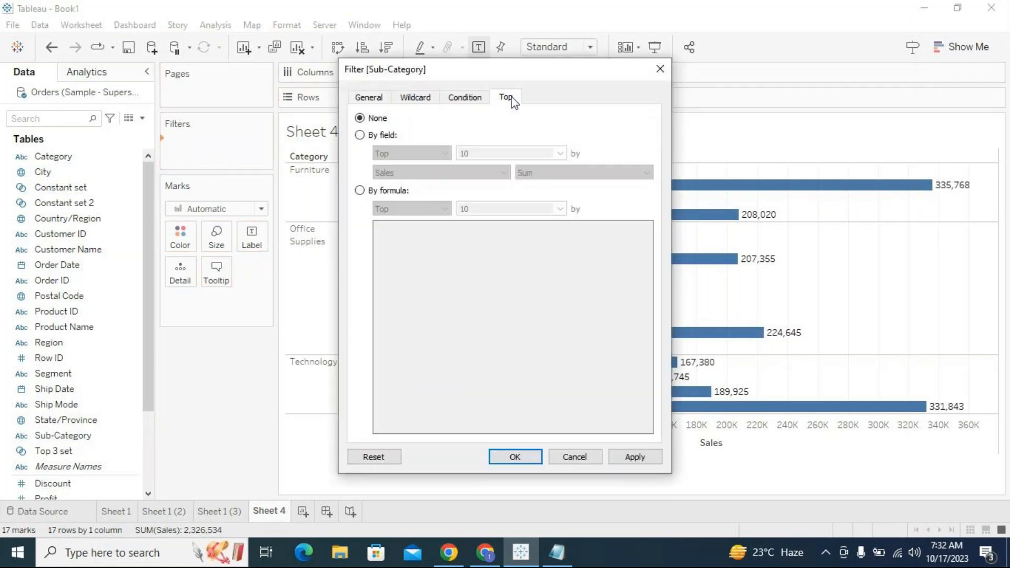
{"action": "left_click", "coordinate": [359, 135]}
{"action": "double_click", "coordinate": [464, 153]}
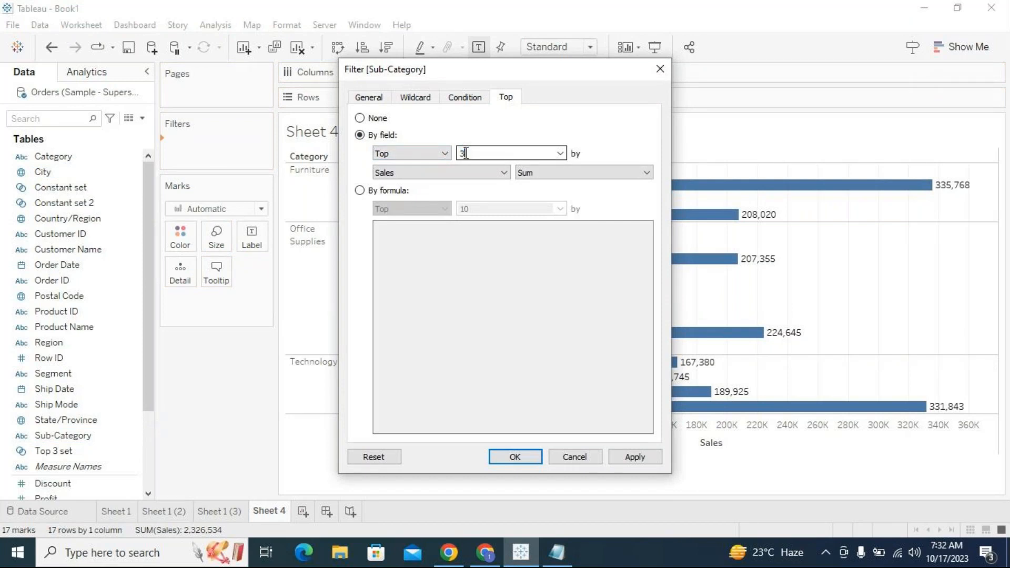
{"action": "left_click", "coordinate": [634, 457]}
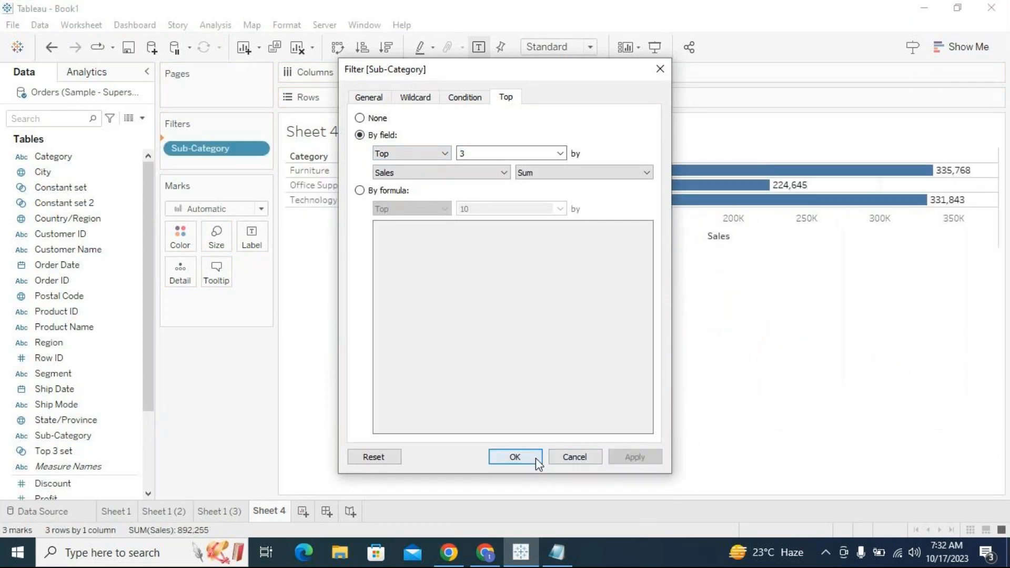
{"action": "left_click", "coordinate": [535, 457]}
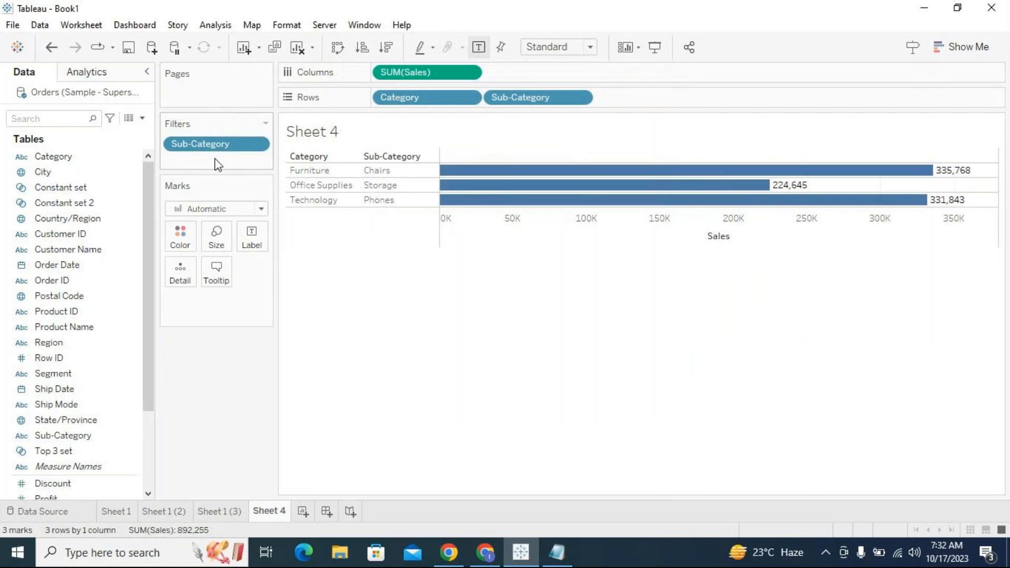
- Remove the Sub-Category filter, try the Top 3 set filter again, and clear it from the filters
{"action": "left_click_drag", "start_coordinate": [213, 144], "coordinate": [225, 410]}
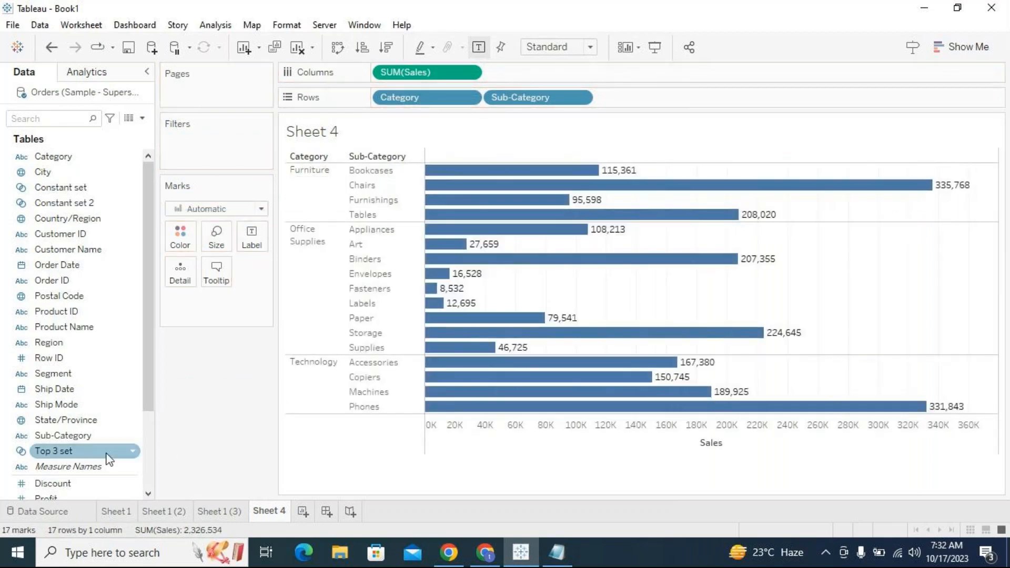
{"action": "left_click_drag", "start_coordinate": [106, 453], "coordinate": [242, 153]}
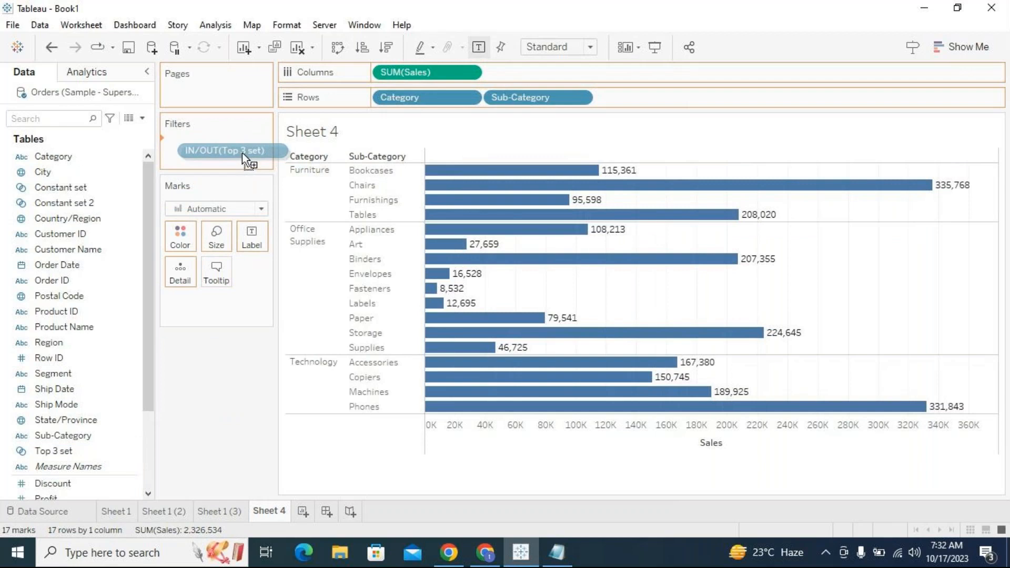
{"action": "left_click_drag", "start_coordinate": [242, 153], "coordinate": [242, 152]}
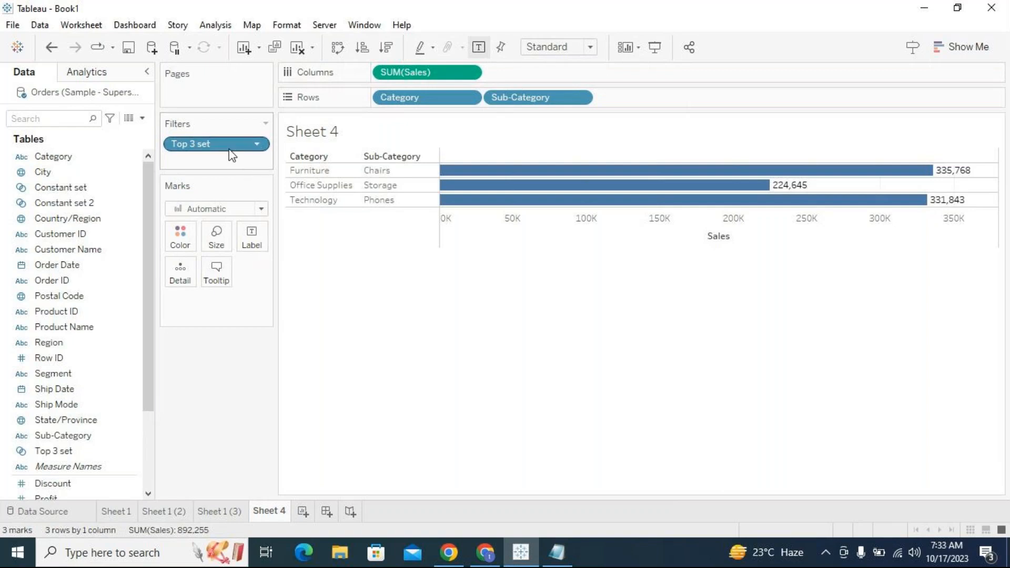
{"action": "left_click_drag", "start_coordinate": [232, 147], "coordinate": [232, 365]}
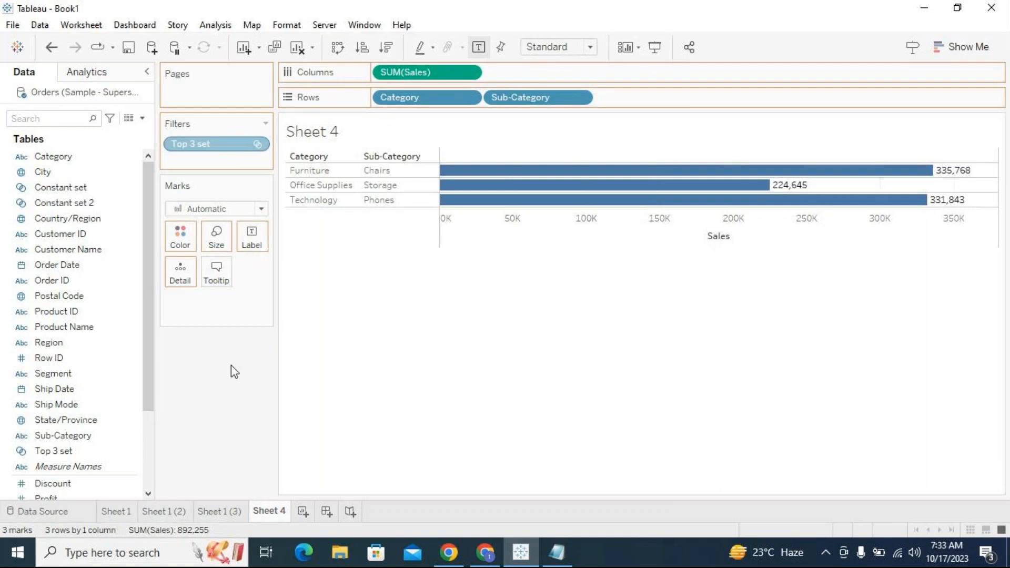
{"action": "scroll", "coordinate": [145, 358], "scroll_direction": "down", "scroll_amount": 3}
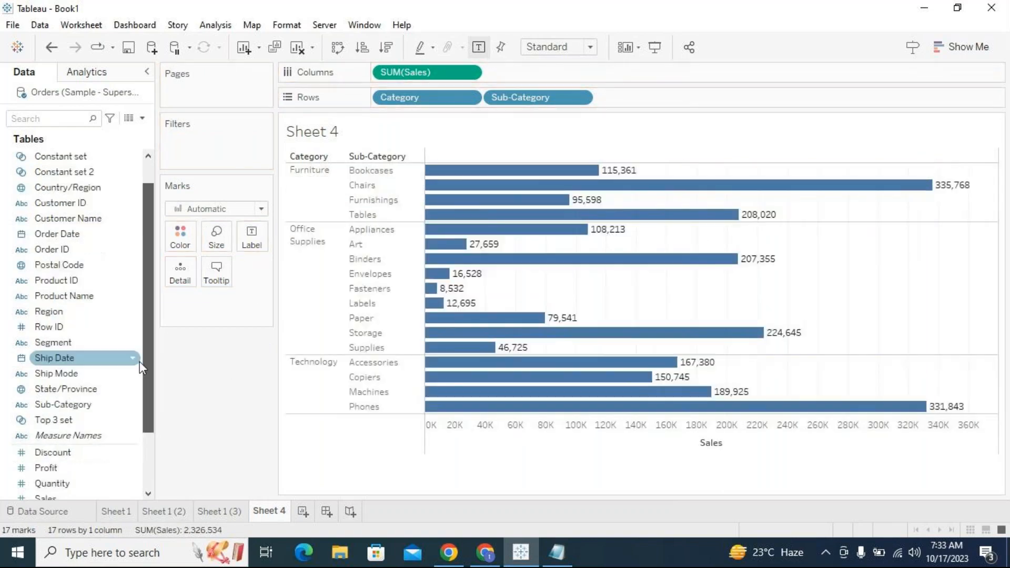
{"action": "left_click", "coordinate": [75, 208]}
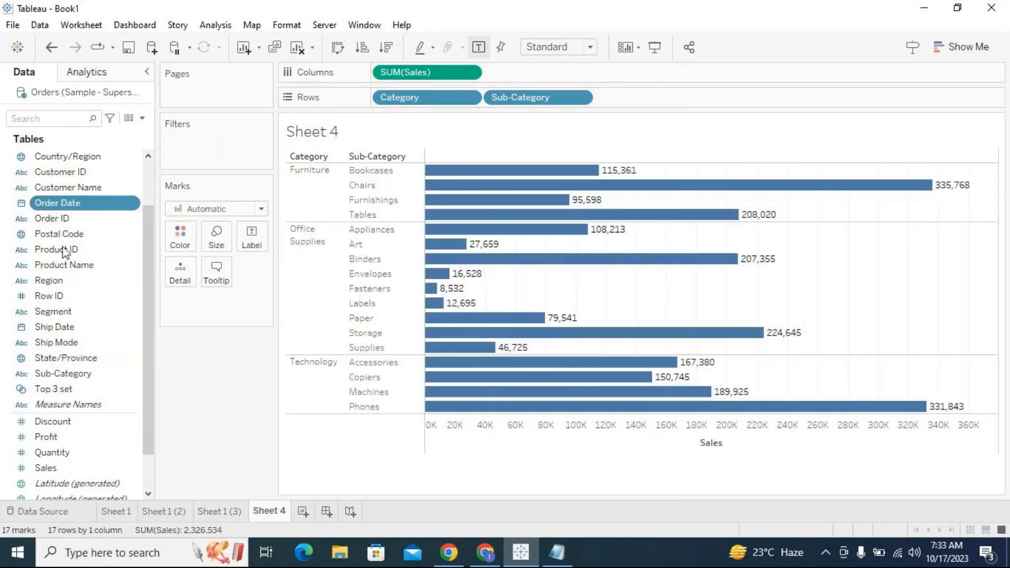
{"action": "left_click", "coordinate": [49, 299], "text": "ctrl"}
{"action": "right_click", "coordinate": [49, 298]}
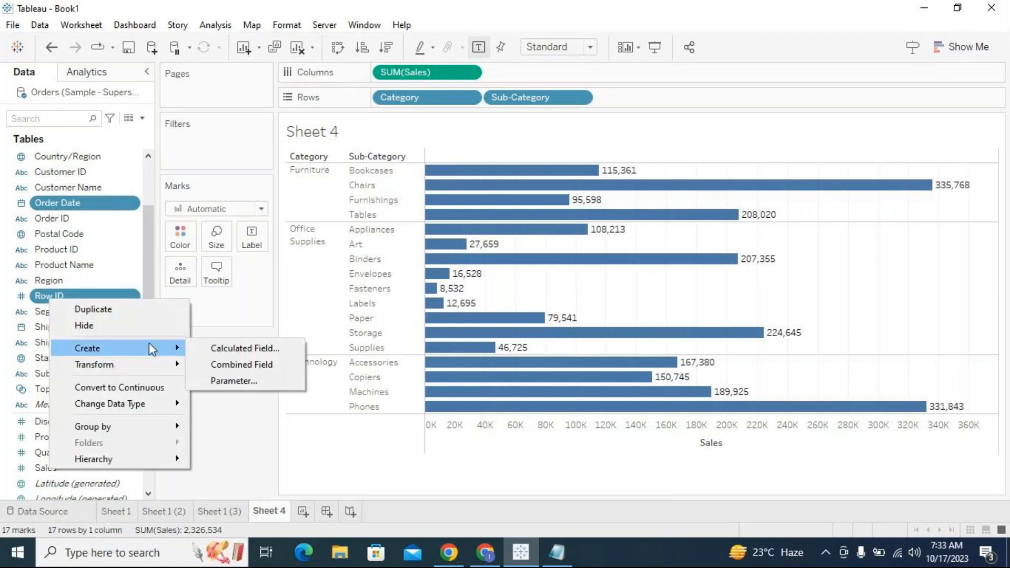
{"action": "left_click", "coordinate": [226, 447]}
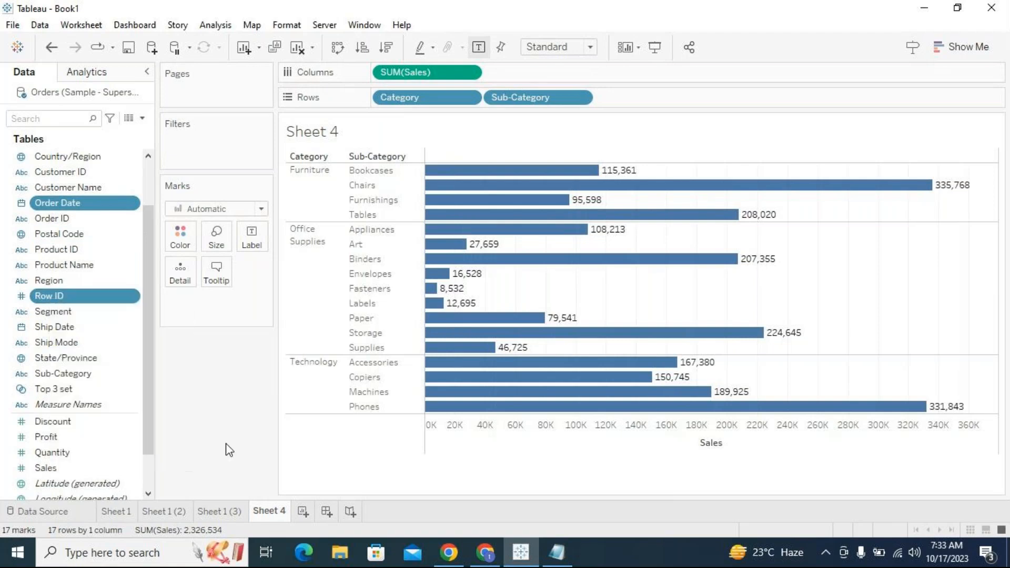
{"action": "left_click", "coordinate": [93, 357]}
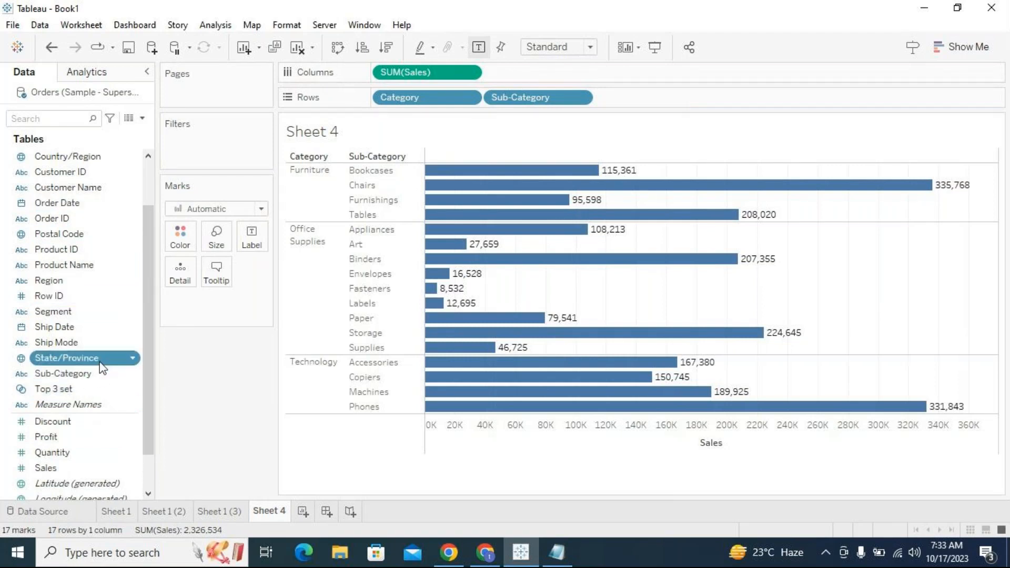
- Create a Sub-Category set named Bottom Set 3 using all members
{"action": "left_click", "coordinate": [98, 374]}
{"action": "right_click", "coordinate": [100, 380]}
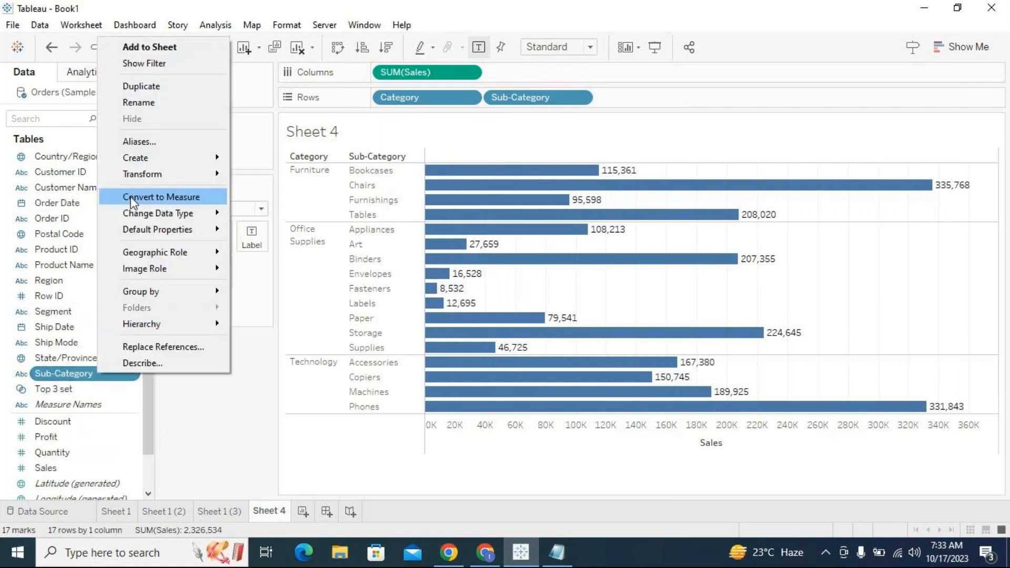
{"action": "mouse_move", "coordinate": [161, 158]}
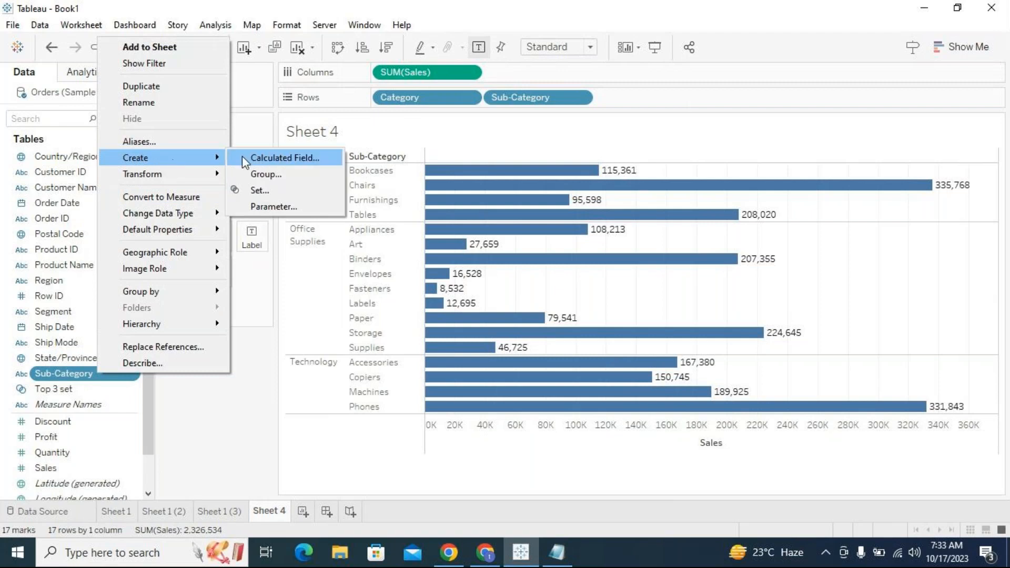
{"action": "left_click", "coordinate": [260, 191]}
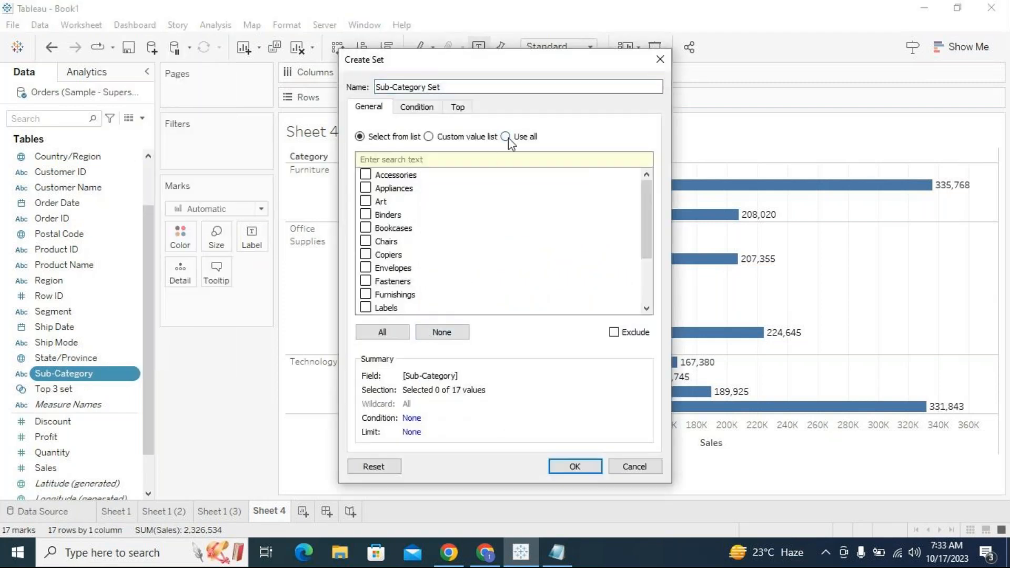
{"action": "left_click", "coordinate": [506, 135]}
{"action": "left_click_drag", "start_coordinate": [465, 86], "coordinate": [351, 74]}
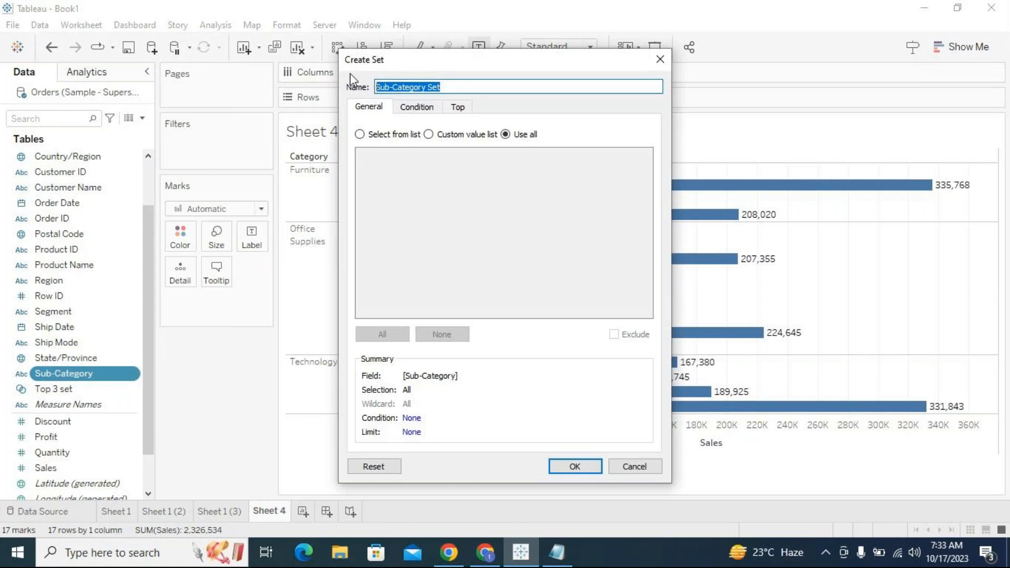
{"action": "type", "text": "Bottom Set 3"}
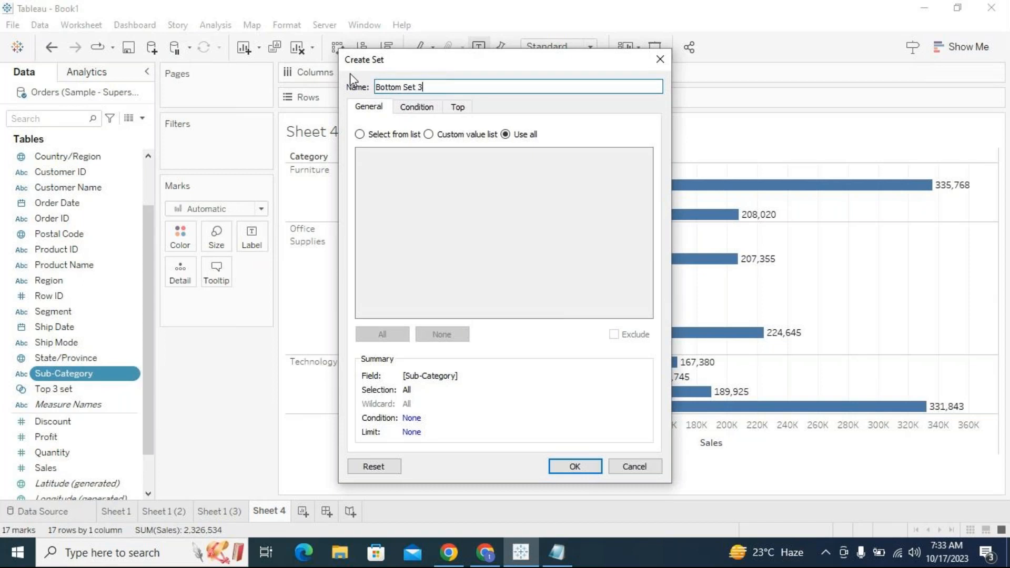
{"action": "left_click", "coordinate": [574, 466]}
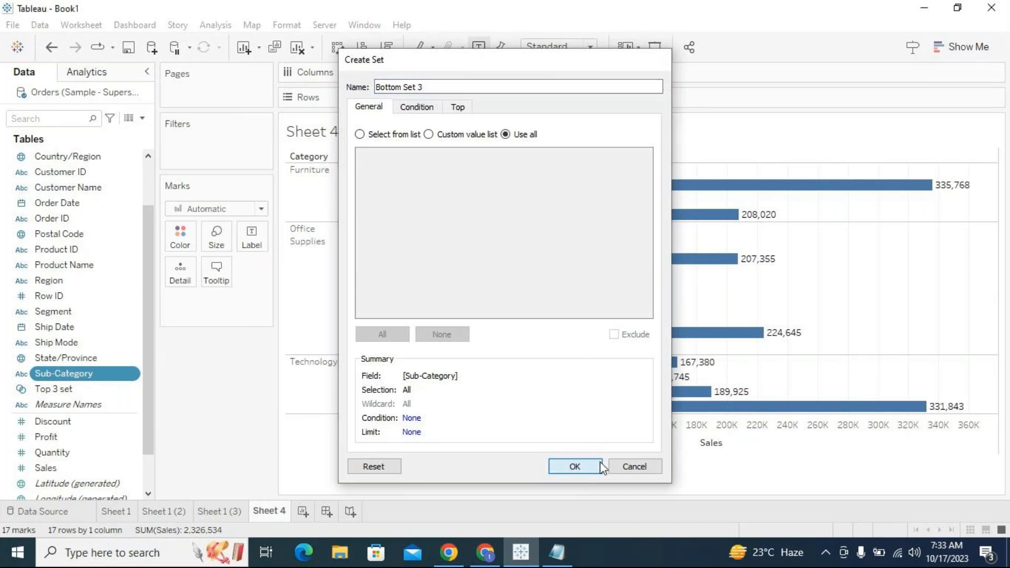
- Add Top 3 set to the rows to view its In/Out groups, then remove it again
{"action": "left_click_drag", "start_coordinate": [146, 302], "coordinate": [154, 365]}
{"action": "left_click", "coordinate": [108, 388]}
{"action": "scroll", "coordinate": [128, 310], "scroll_direction": "up", "scroll_amount": 3}
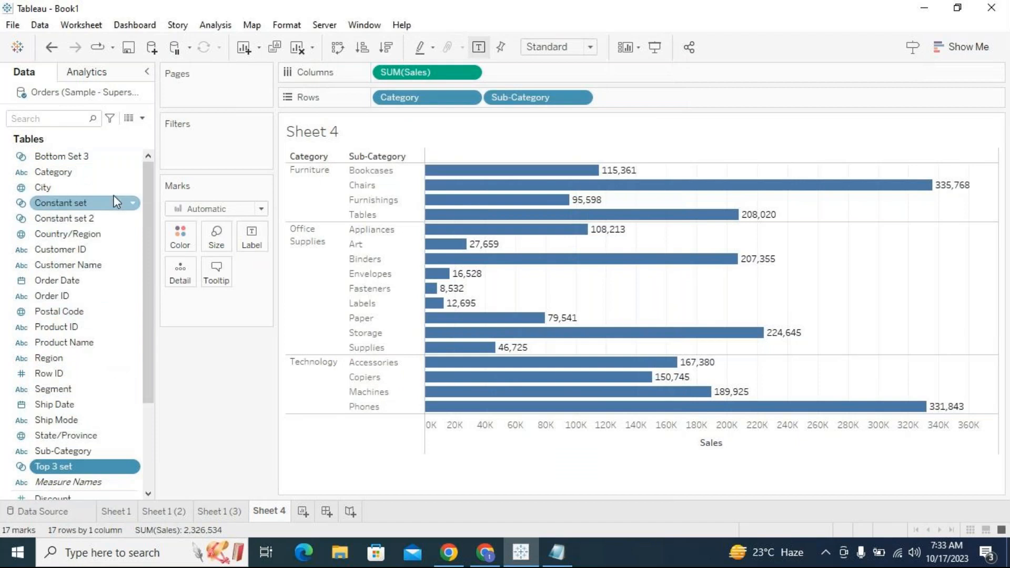
{"action": "left_click", "coordinate": [90, 158]}
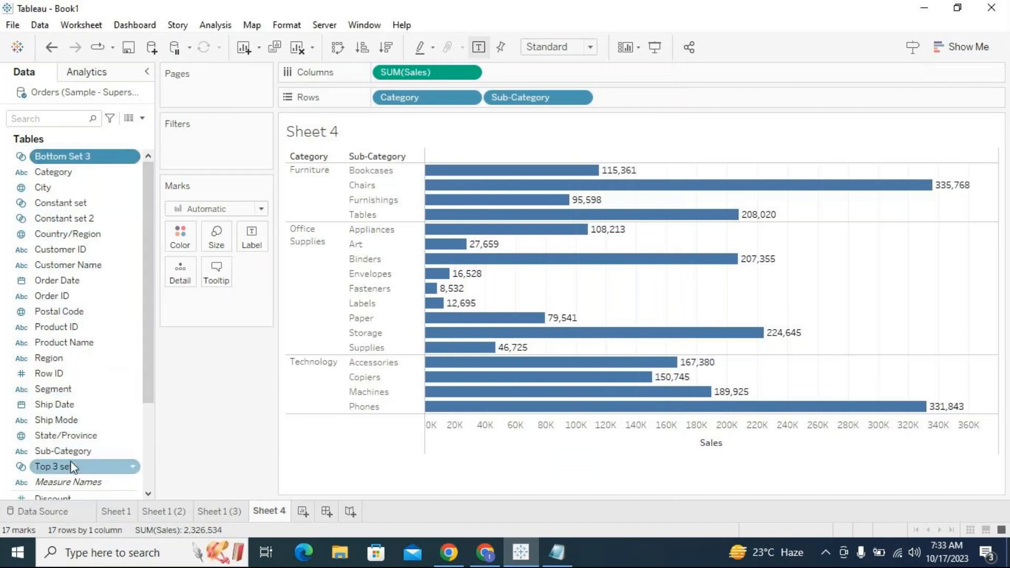
{"action": "left_click_drag", "start_coordinate": [69, 466], "coordinate": [396, 106]}
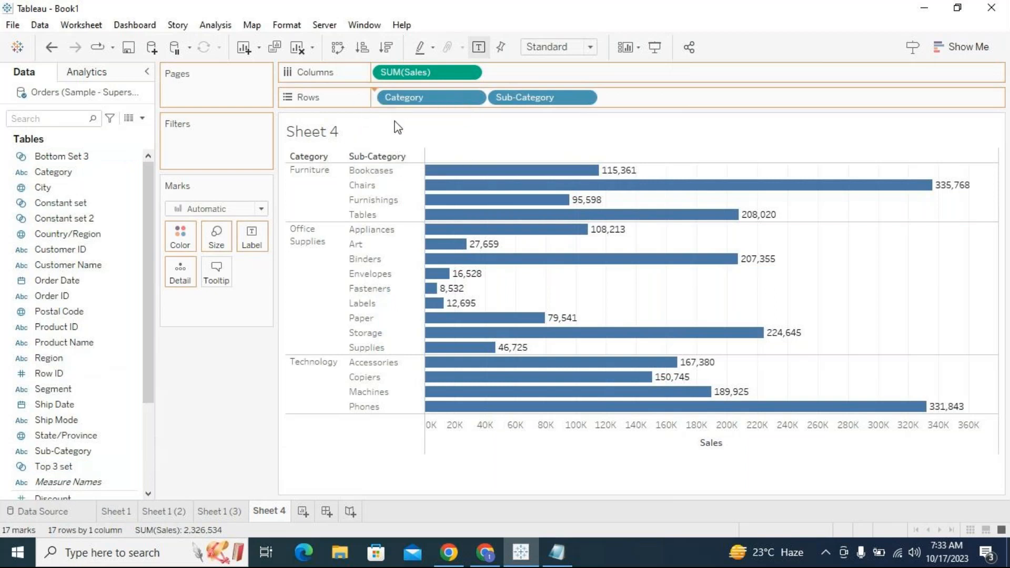
{"action": "left_click", "coordinate": [304, 179]}
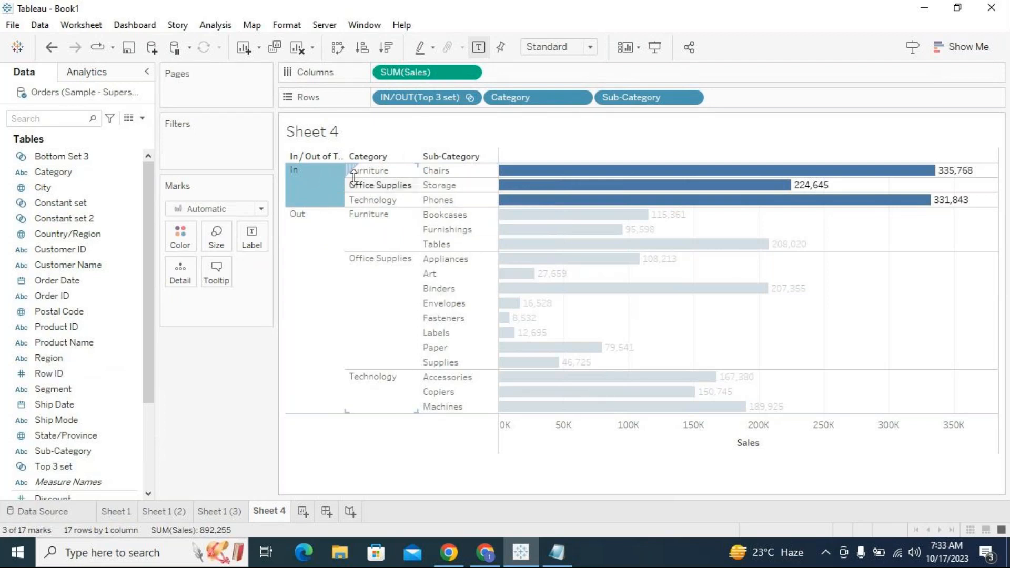
{"action": "mouse_move", "coordinate": [319, 190]}
{"action": "left_click", "coordinate": [440, 185]}
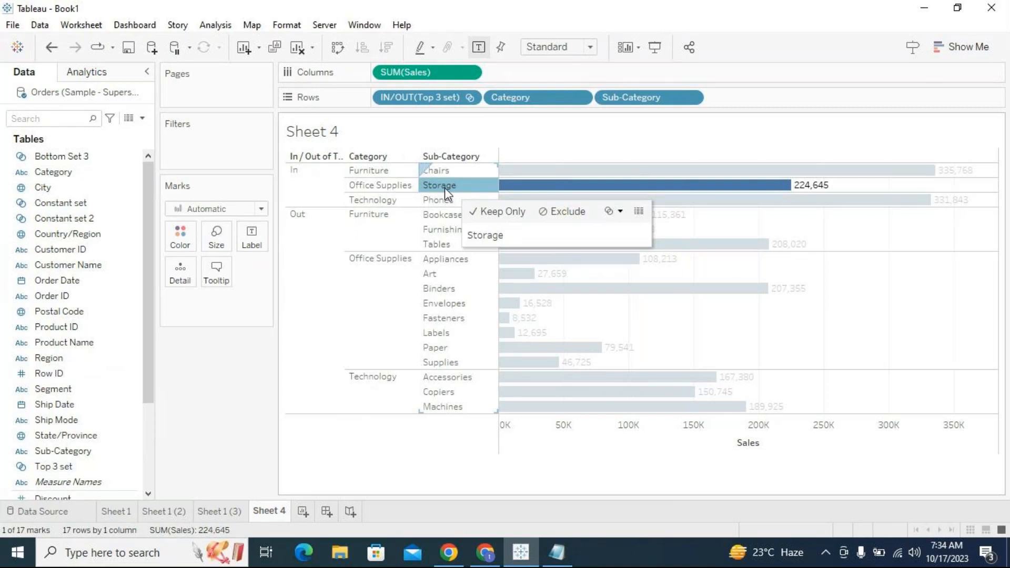
{"action": "left_click", "coordinate": [323, 192]}
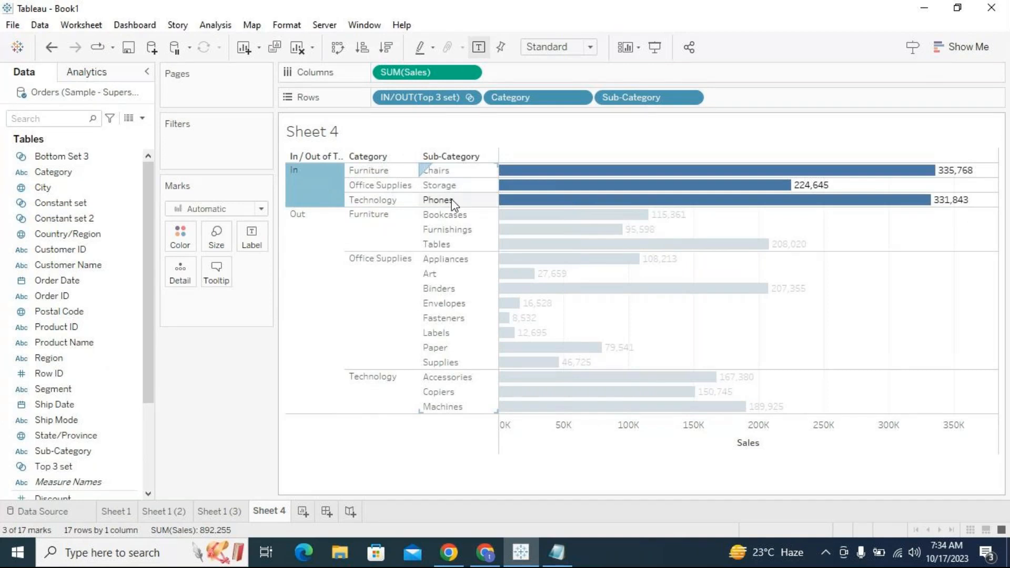
{"action": "left_click", "coordinate": [329, 184]}
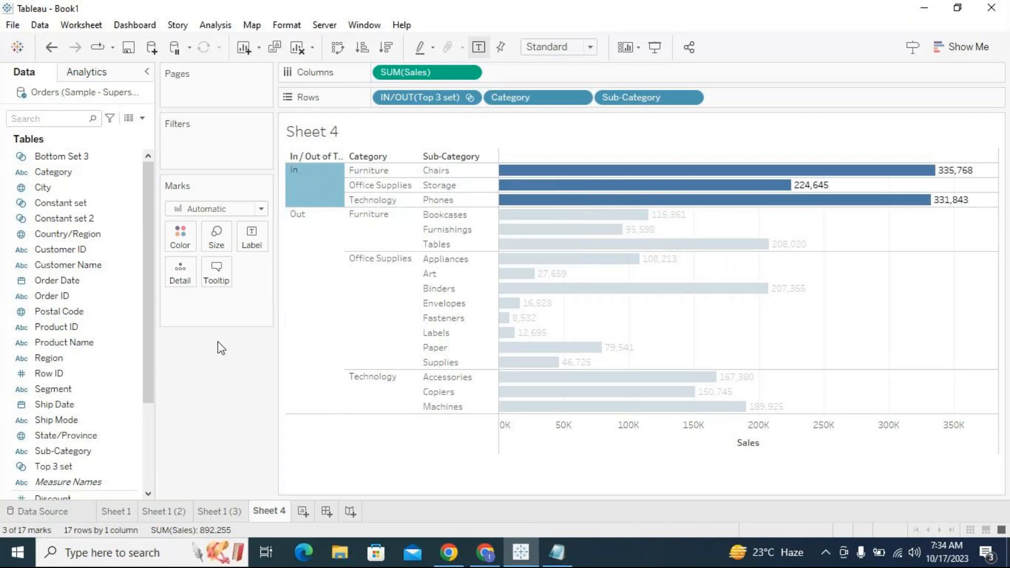
{"action": "left_click_drag", "start_coordinate": [424, 98], "coordinate": [233, 394]}
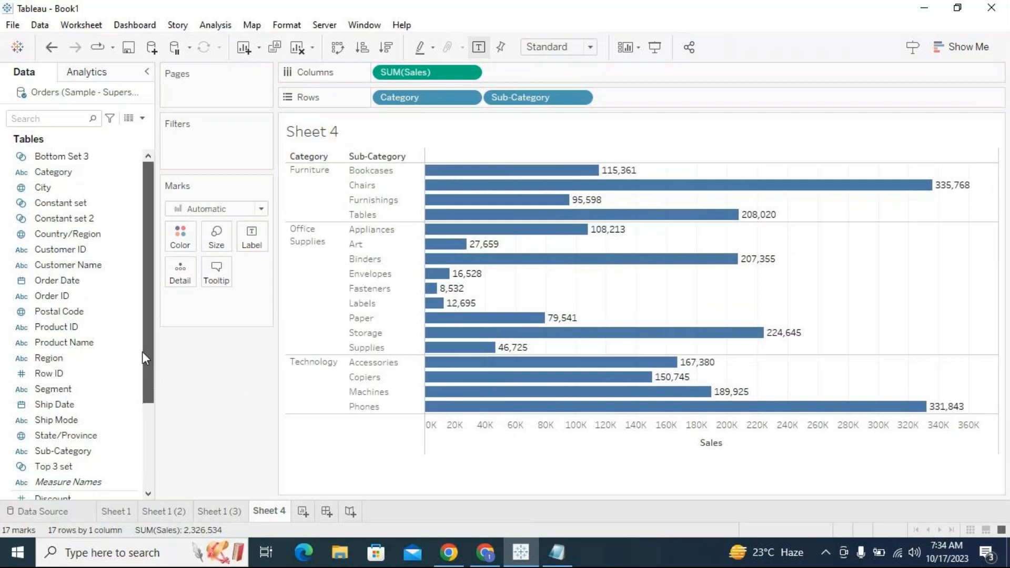
- Create a combined set from Bottom Set 3 and Top 3 set named Top and Bottom 3
{"action": "left_click", "coordinate": [67, 466]}
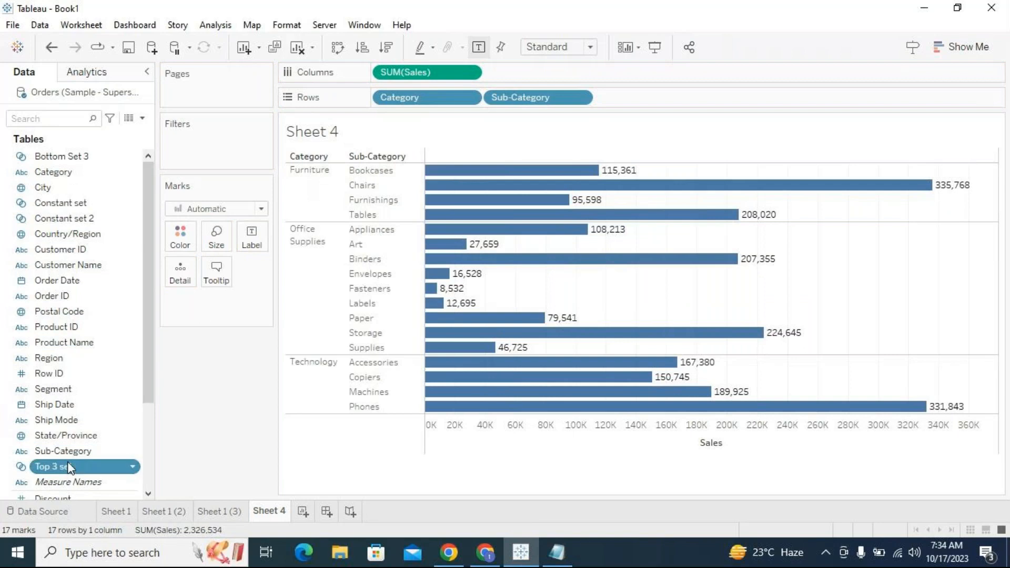
{"action": "left_click", "coordinate": [77, 158], "text": "ctrl"}
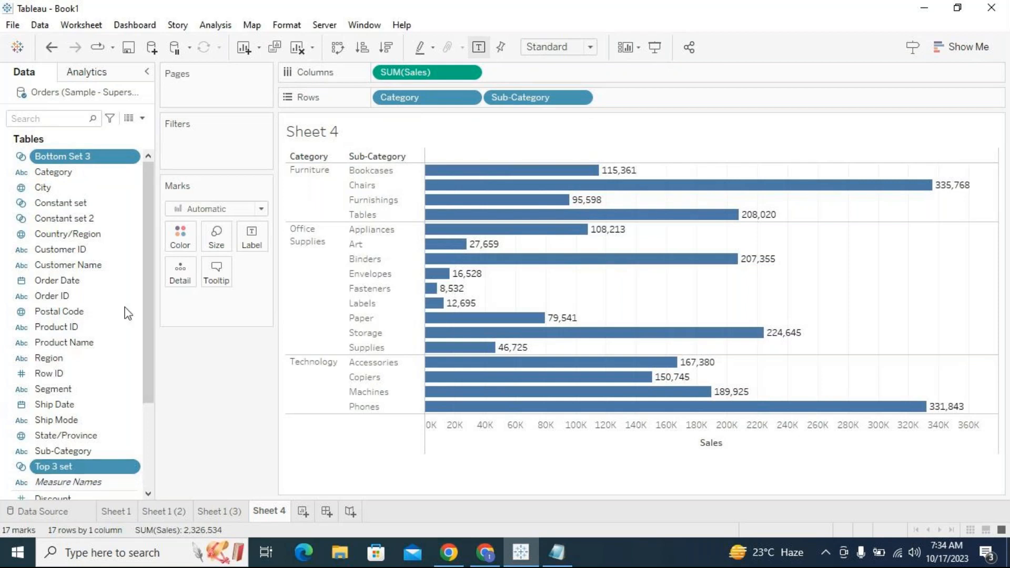
{"action": "right_click", "coordinate": [120, 159]}
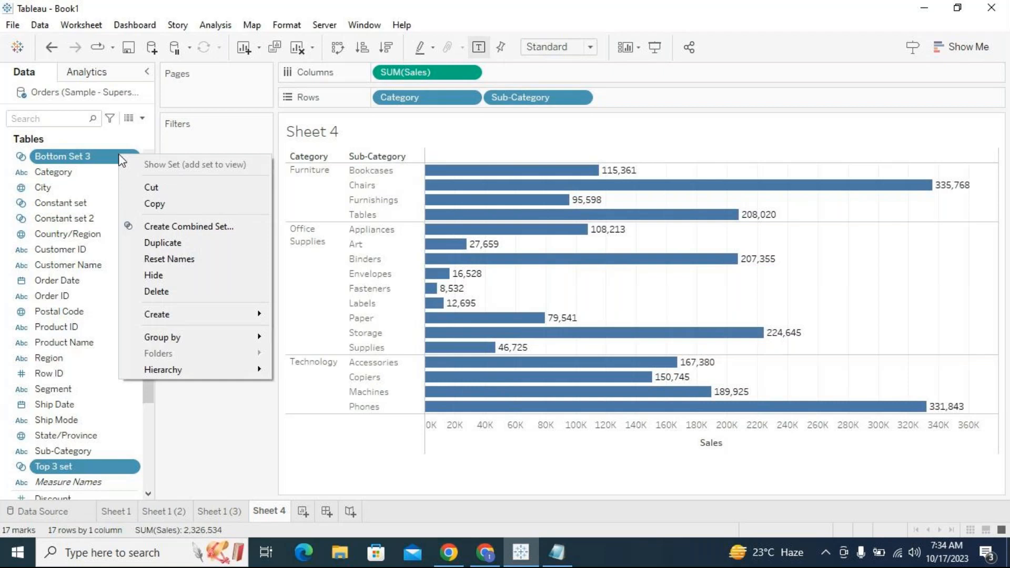
{"action": "left_click", "coordinate": [162, 226]}
{"action": "left_click_drag", "start_coordinate": [428, 197], "coordinate": [319, 196]}
{"action": "type", "text": "Top and Bottom"}
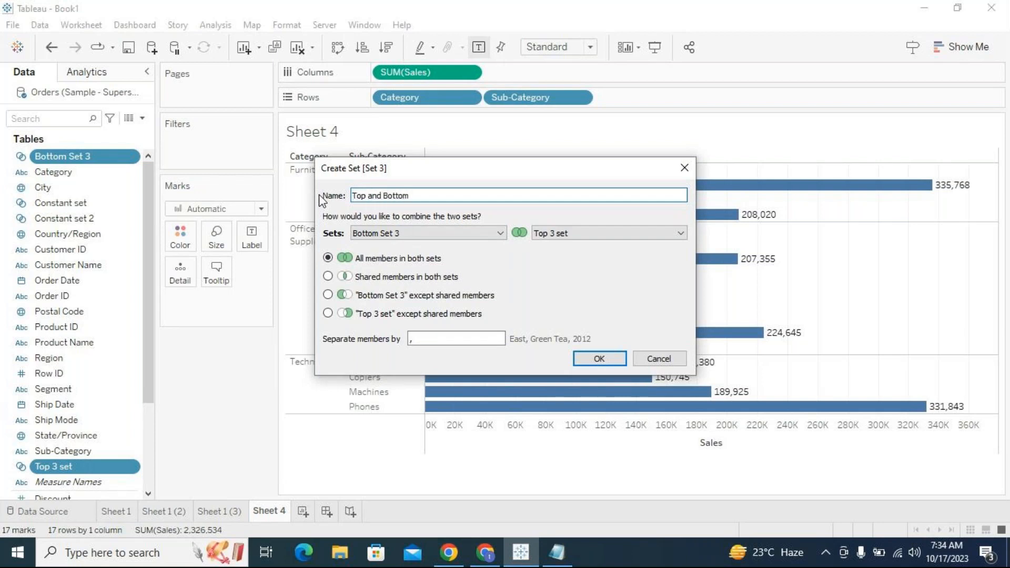
{"action": "type", "text": " 3"}
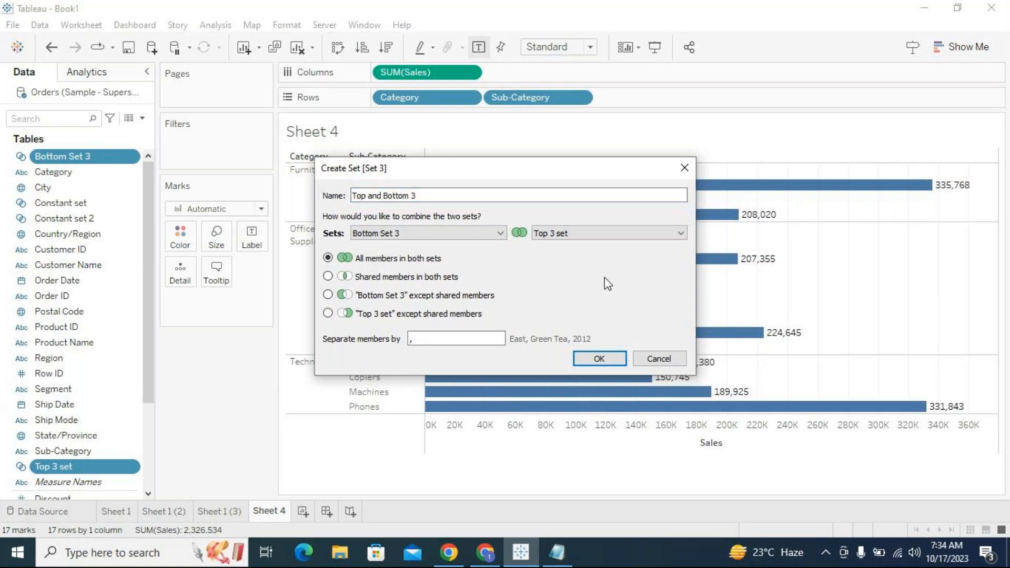
- Compare the set combination options and confirm the combined set with all members in both sets
{"action": "left_click_drag", "start_coordinate": [546, 168], "coordinate": [594, 112]}
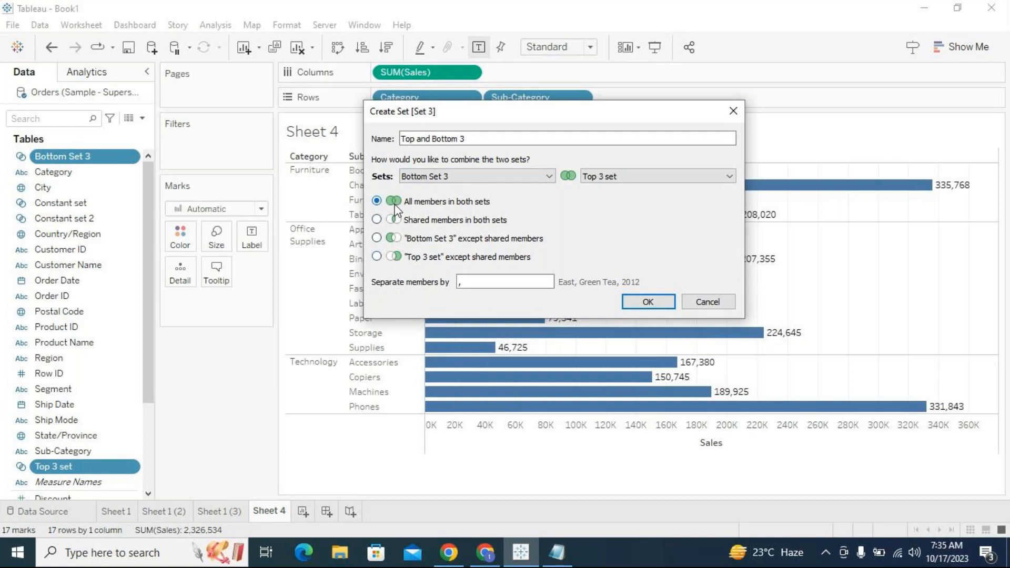
{"action": "left_click", "coordinate": [377, 220]}
{"action": "left_click_drag", "start_coordinate": [597, 110], "coordinate": [745, 178]}
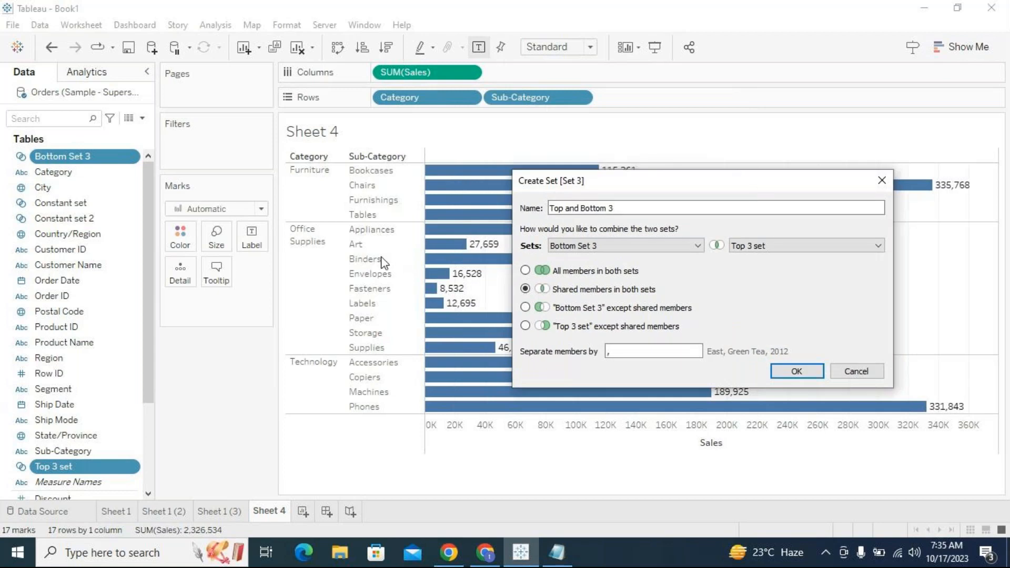
{"action": "left_click", "coordinate": [524, 307]}
{"action": "left_click_drag", "start_coordinate": [547, 180], "coordinate": [529, 163]}
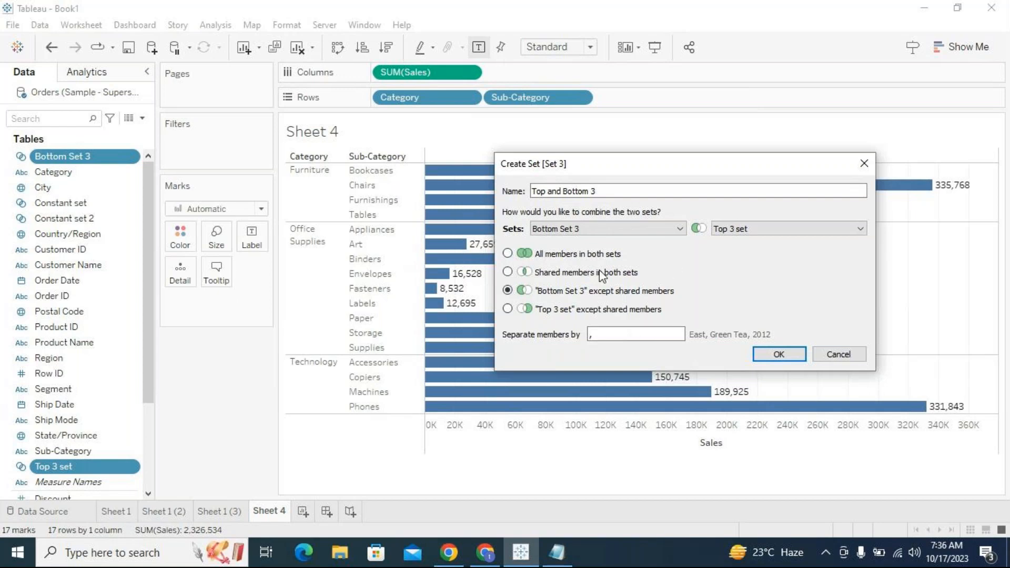
{"action": "left_click", "coordinate": [507, 272]}
{"action": "left_click", "coordinate": [508, 291]}
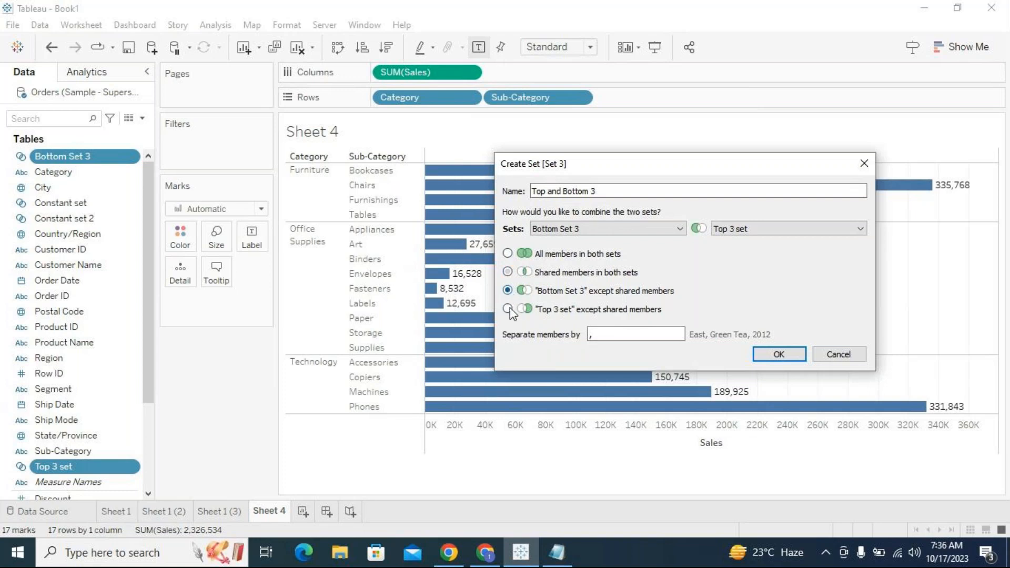
{"action": "left_click", "coordinate": [507, 254]}
{"action": "left_click_drag", "start_coordinate": [584, 163], "coordinate": [513, 130]}
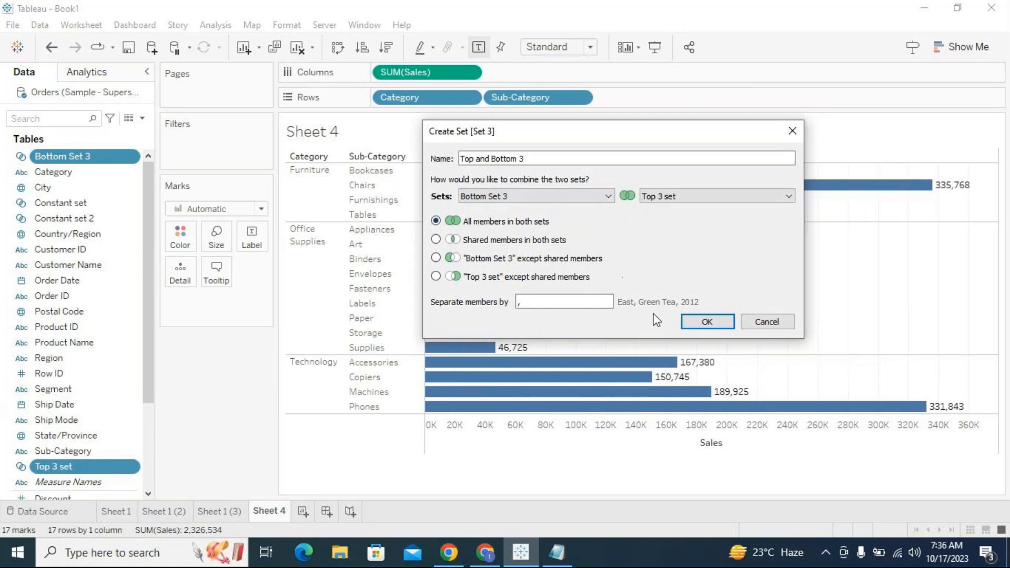
{"action": "left_click", "coordinate": [705, 324]}
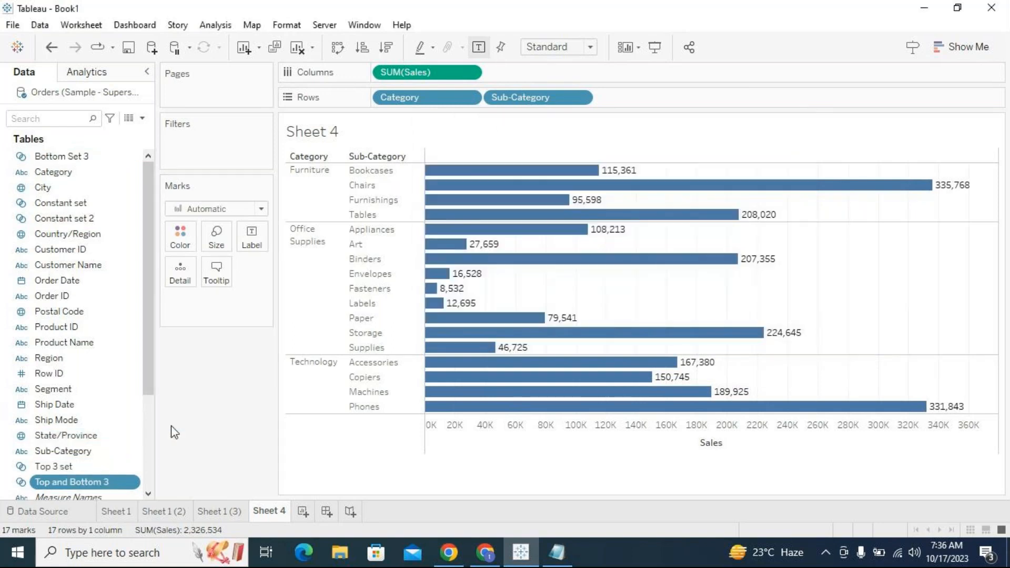
- Add the Top and Bottom 3 set as a filter, then remove it from the filters
{"action": "scroll", "coordinate": [155, 419], "scroll_direction": "down", "scroll_amount": 1}
{"action": "scroll", "coordinate": [155, 420], "scroll_direction": "down", "scroll_amount": 3}
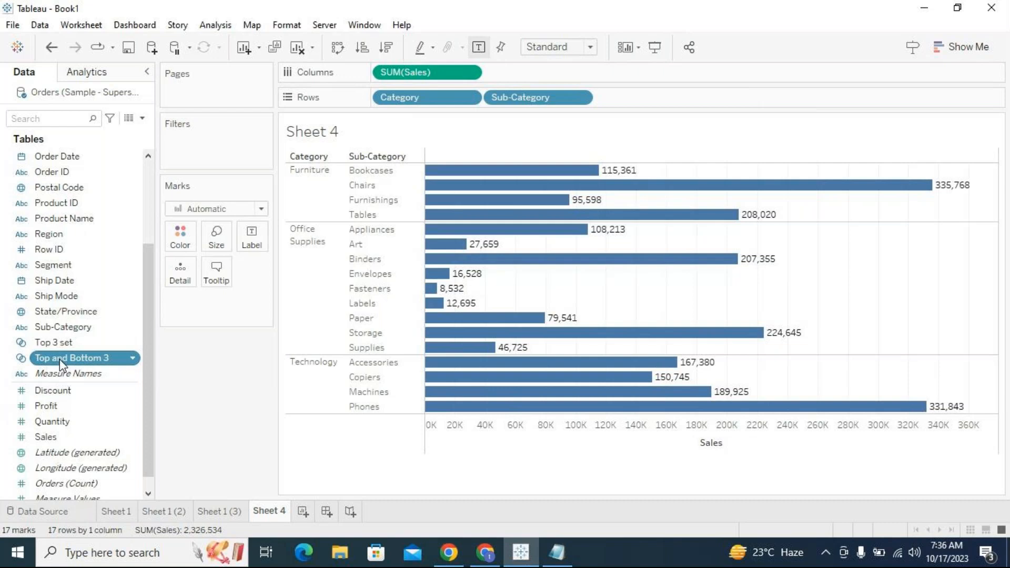
{"action": "left_click_drag", "start_coordinate": [59, 359], "coordinate": [214, 151]}
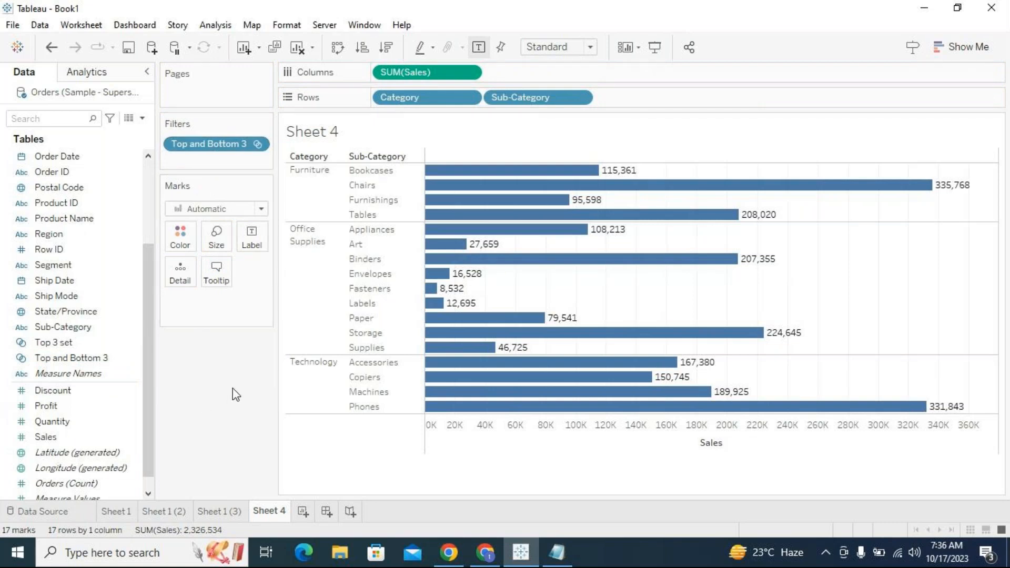
{"action": "left_click_drag", "start_coordinate": [208, 143], "coordinate": [120, 363]}
- Review the Top and Bottom 3 set's settings and add it to the filters
{"action": "left_click", "coordinate": [132, 359]}
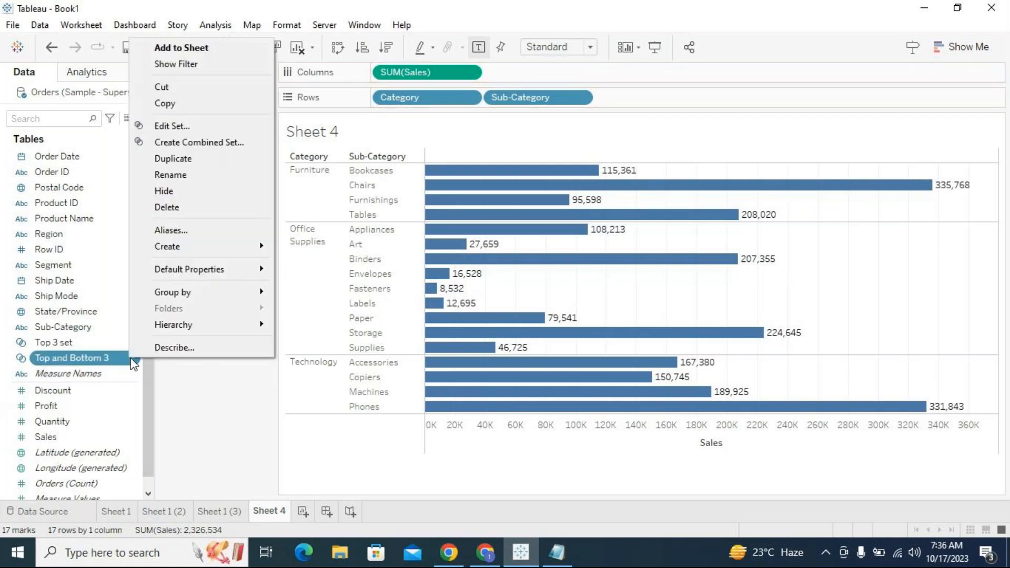
{"action": "left_click", "coordinate": [189, 126]}
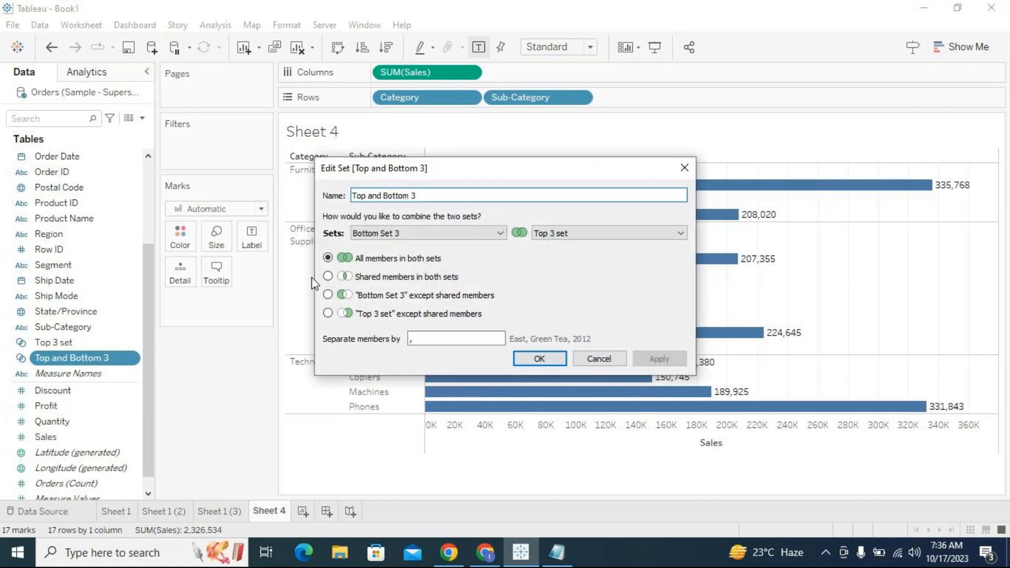
{"action": "left_click", "coordinate": [539, 360]}
{"action": "left_click_drag", "start_coordinate": [79, 359], "coordinate": [240, 168]}
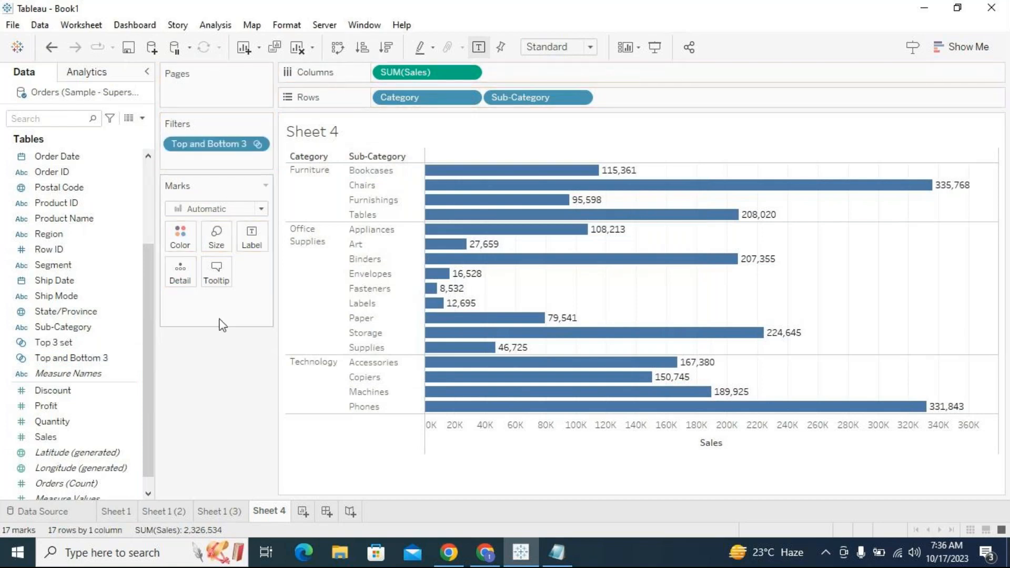
- Edit Bottom Set 3 to keep the top 3 sub-categories by sum of Sales
{"action": "left_click", "coordinate": [145, 236]}
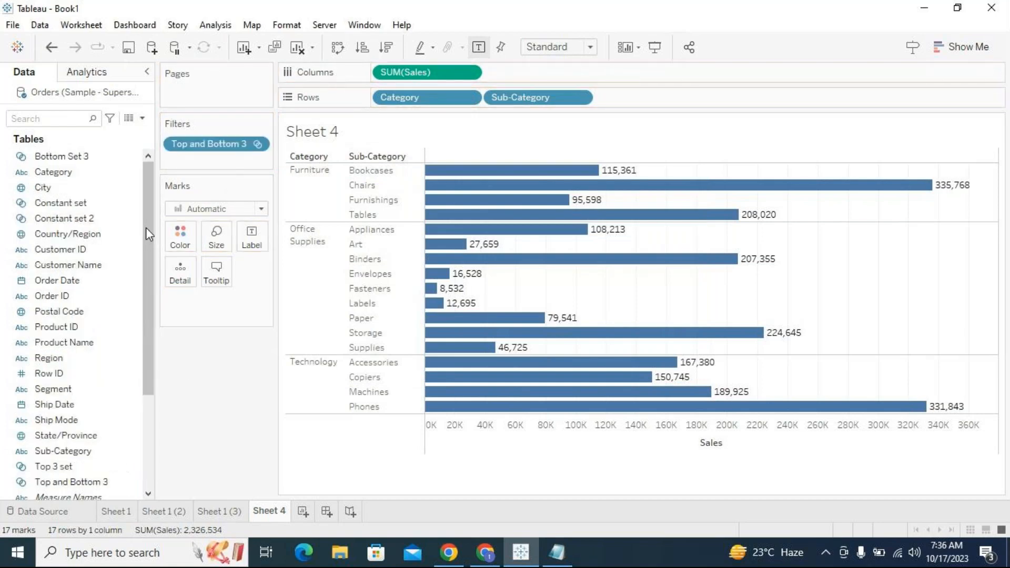
{"action": "right_click", "coordinate": [134, 157]}
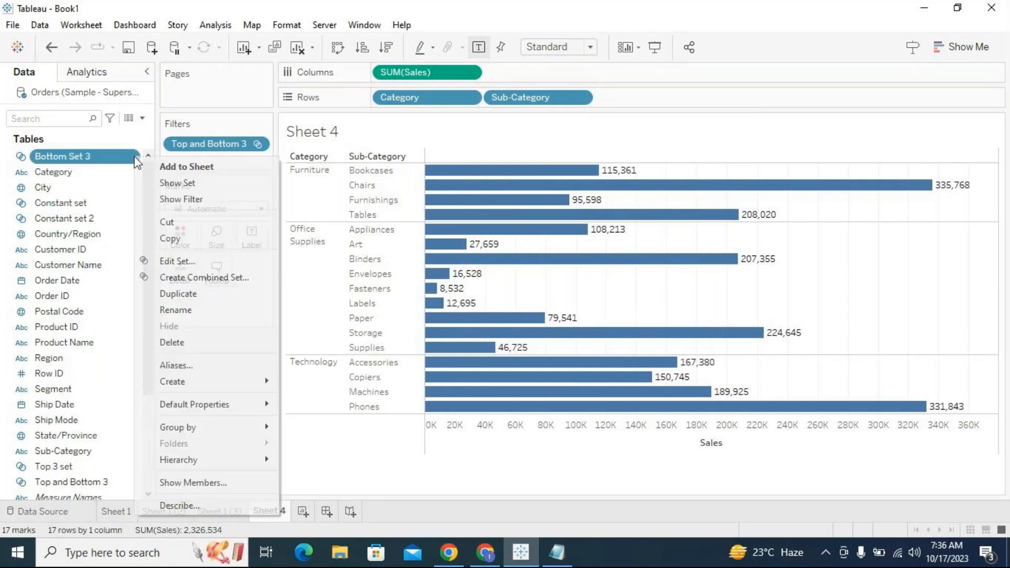
{"action": "left_click", "coordinate": [176, 261]}
{"action": "left_click", "coordinate": [457, 107]}
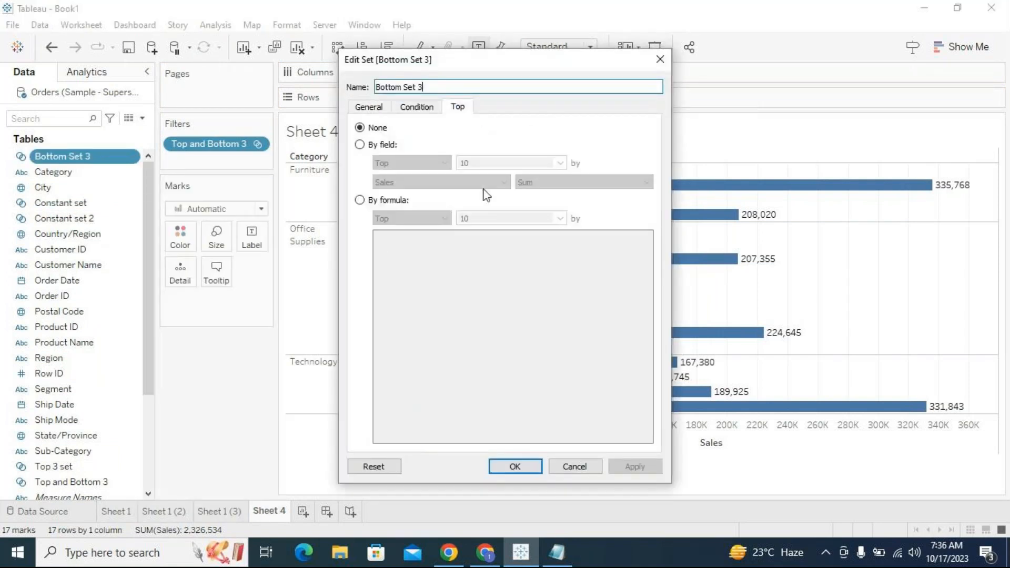
{"action": "left_click", "coordinate": [360, 145]}
{"action": "left_click_drag", "start_coordinate": [479, 161], "coordinate": [431, 159]}
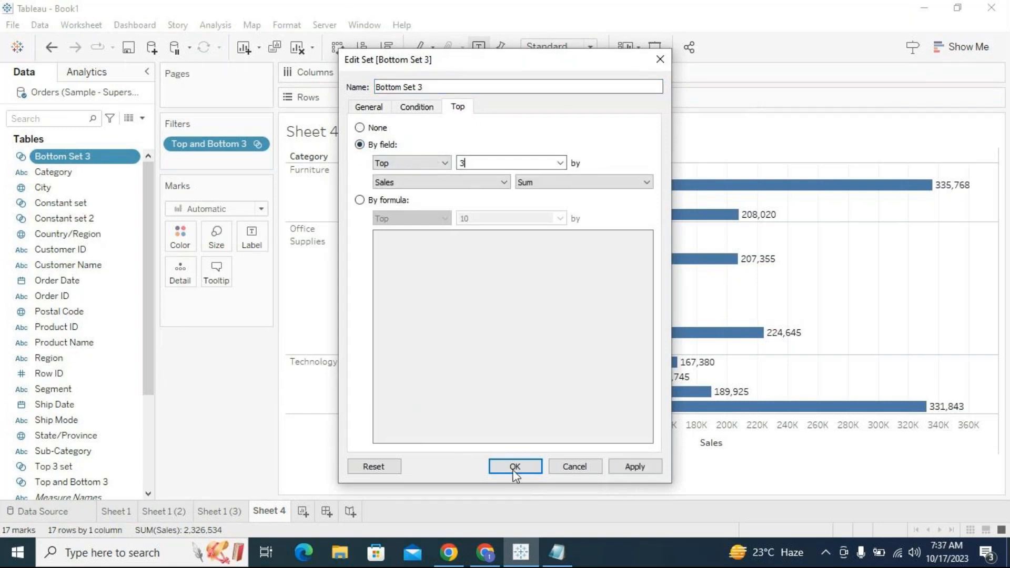
{"action": "left_click", "coordinate": [513, 465]}
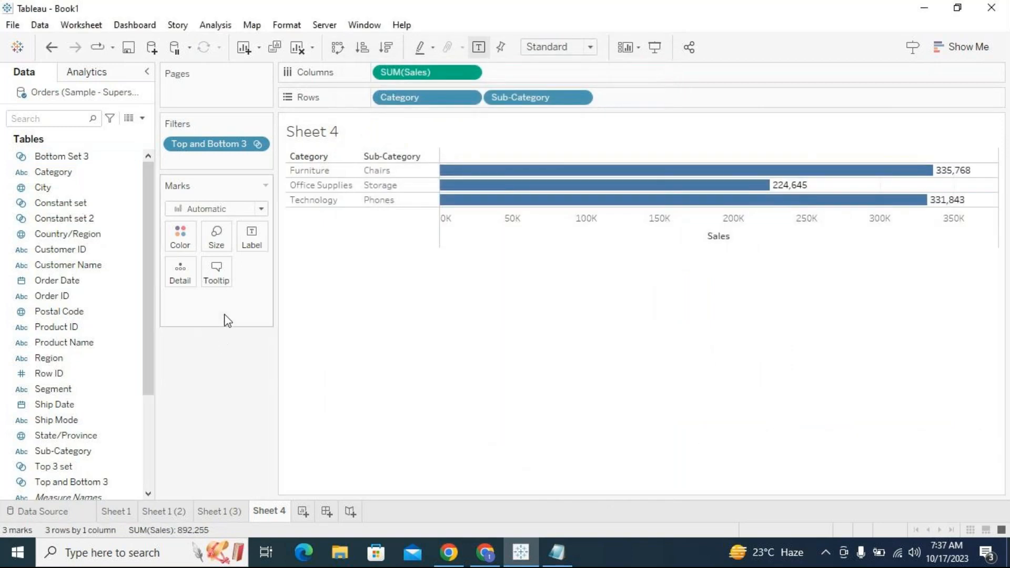
- Reopen Bottom Set 3's top settings and close the dialog unchanged
{"action": "right_click", "coordinate": [134, 158]}
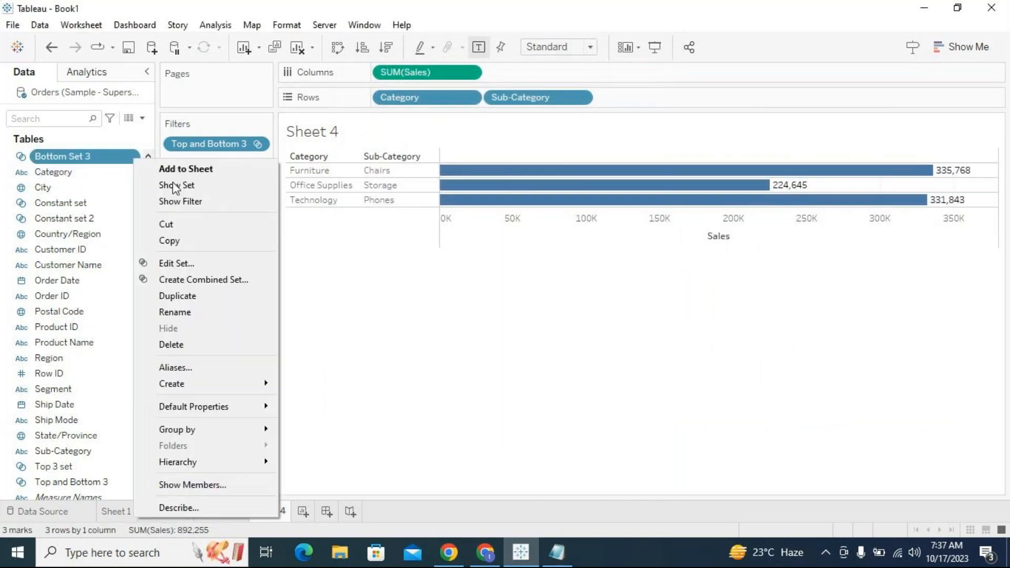
{"action": "left_click", "coordinate": [179, 262]}
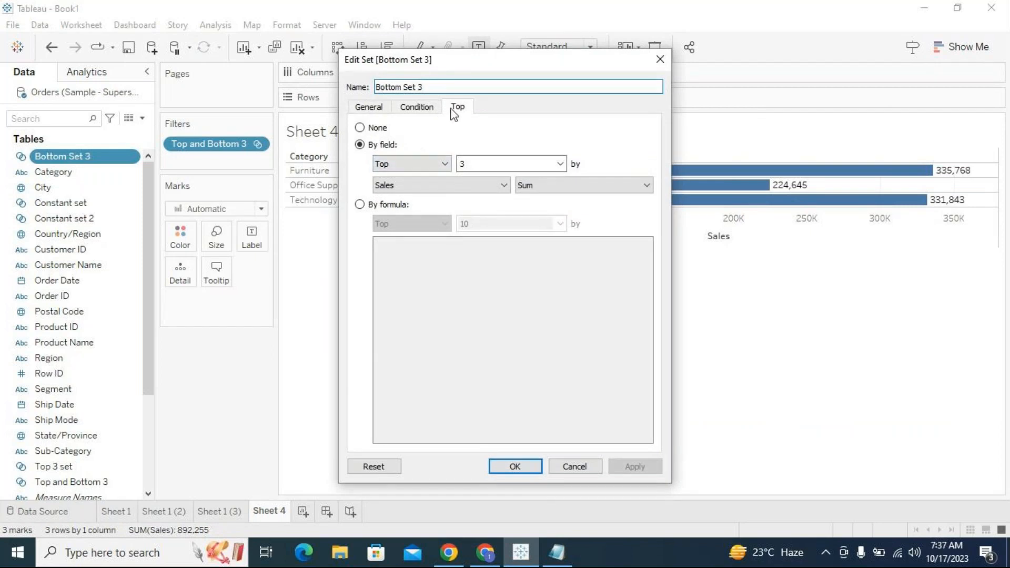
{"action": "left_click", "coordinate": [457, 108]}
{"action": "left_click", "coordinate": [515, 466]}
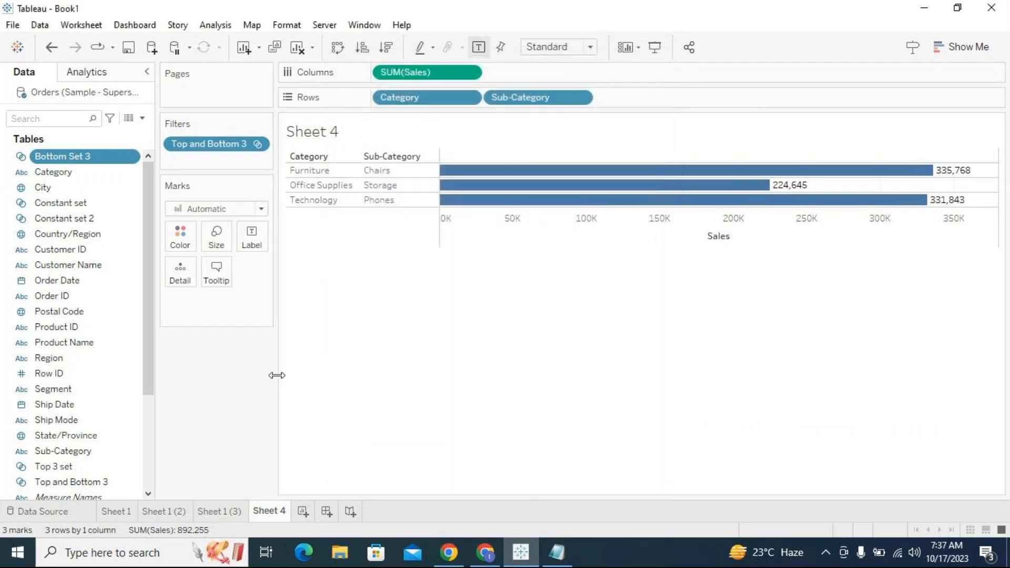
- Remove and re-add the Top and Bottom 3 filter, then remove it again
{"action": "left_click_drag", "start_coordinate": [210, 144], "coordinate": [208, 368]}
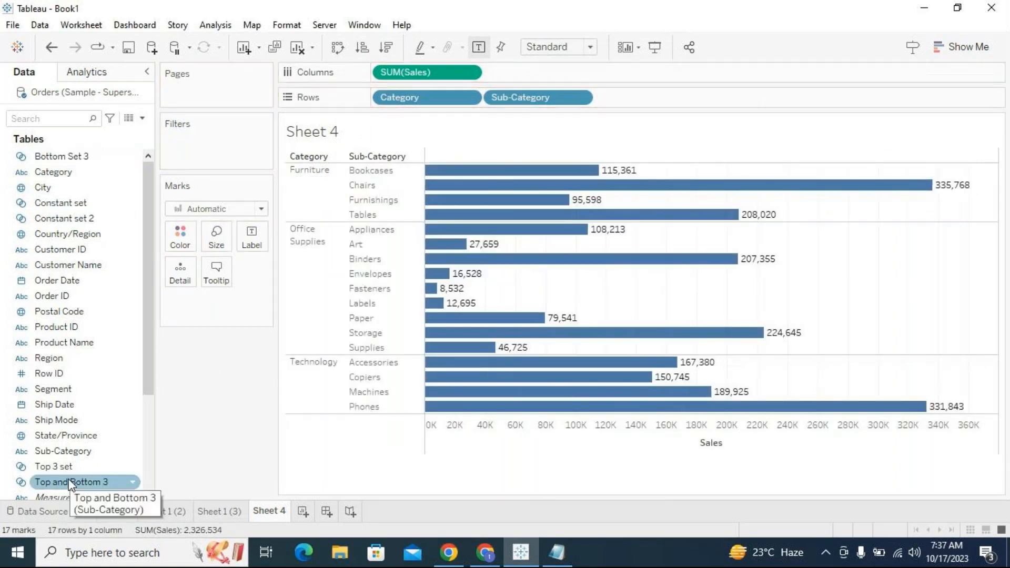
{"action": "left_click_drag", "start_coordinate": [69, 480], "coordinate": [209, 151]}
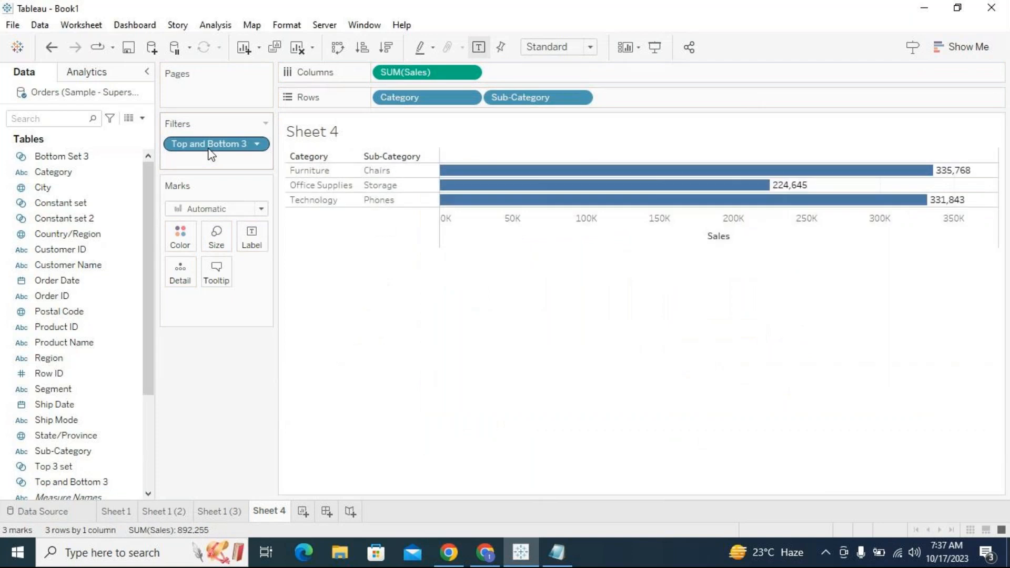
{"action": "left_click", "coordinate": [258, 144]}
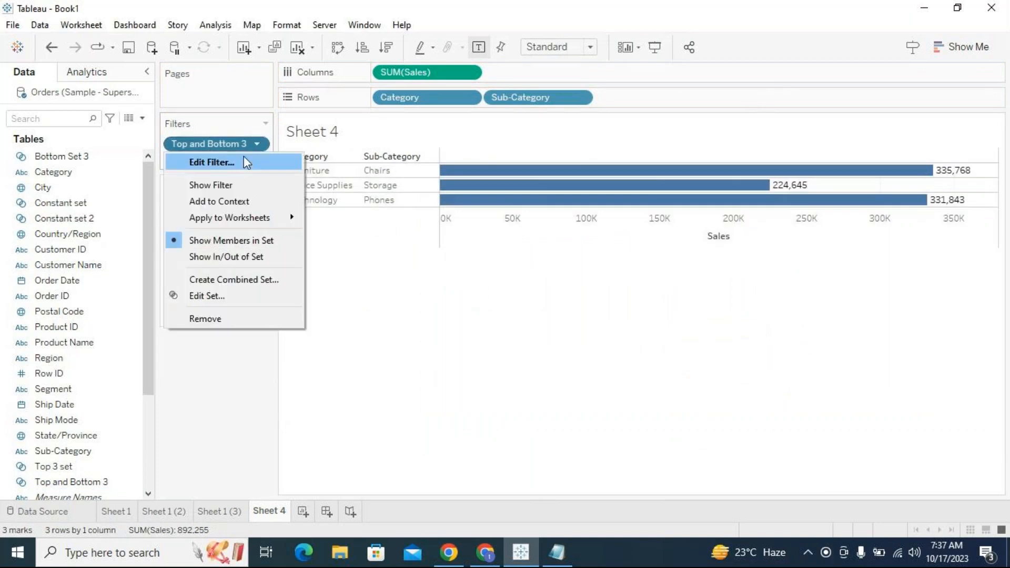
{"action": "left_click", "coordinate": [229, 143]}
{"action": "left_click_drag", "start_coordinate": [228, 149], "coordinate": [140, 466]}
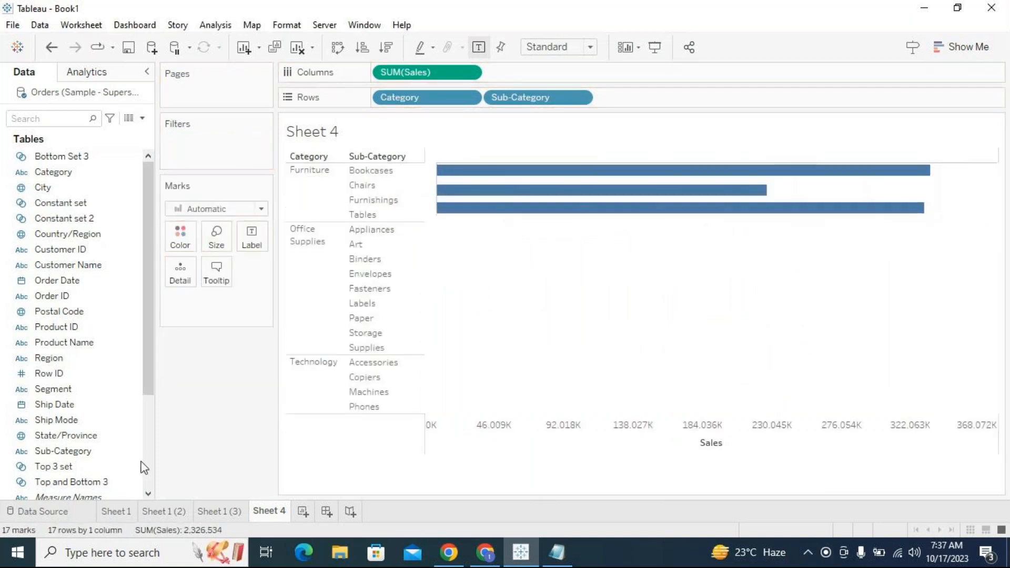
{"action": "left_click_drag", "start_coordinate": [151, 392], "coordinate": [167, 338]}
- Change Bottom Set 3 to the bottom 3 by sum of Sales and filter the view by Top and Bottom 3
{"action": "left_click", "coordinate": [134, 157]}
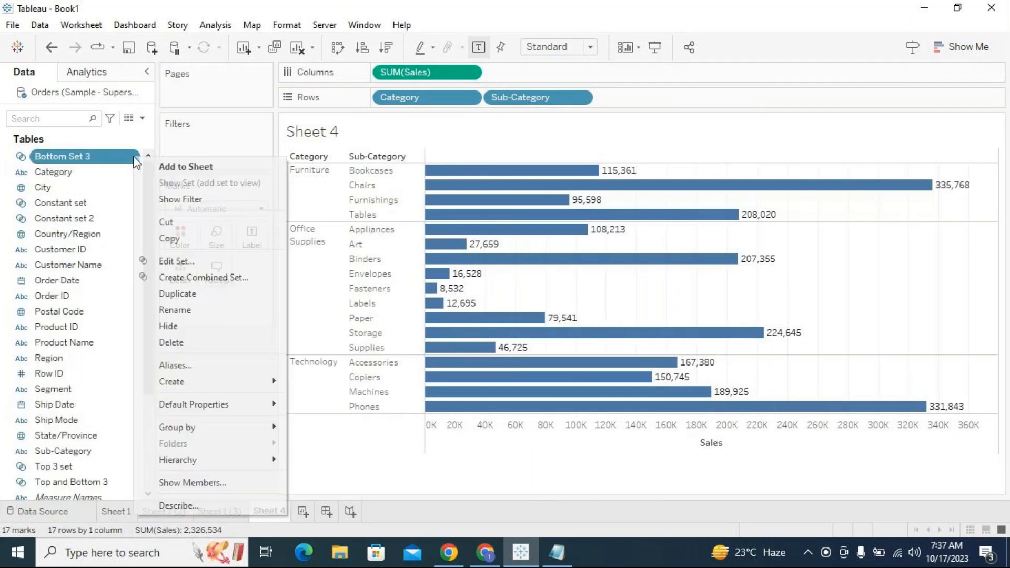
{"action": "left_click", "coordinate": [168, 260]}
{"action": "left_click", "coordinate": [399, 164]}
{"action": "left_click", "coordinate": [394, 181]}
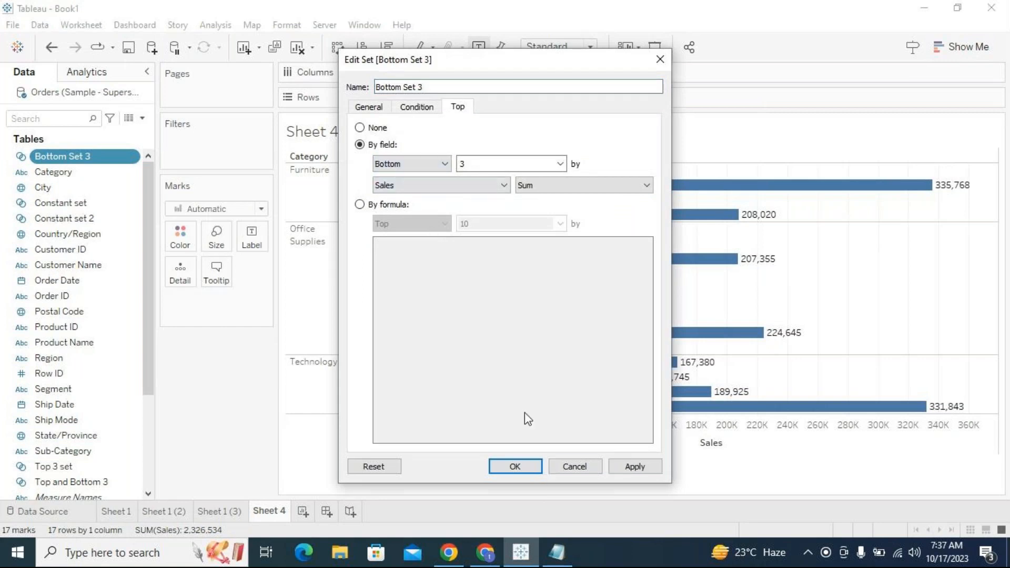
{"action": "left_click", "coordinate": [515, 466]}
{"action": "left_click_drag", "start_coordinate": [71, 482], "coordinate": [237, 156]}
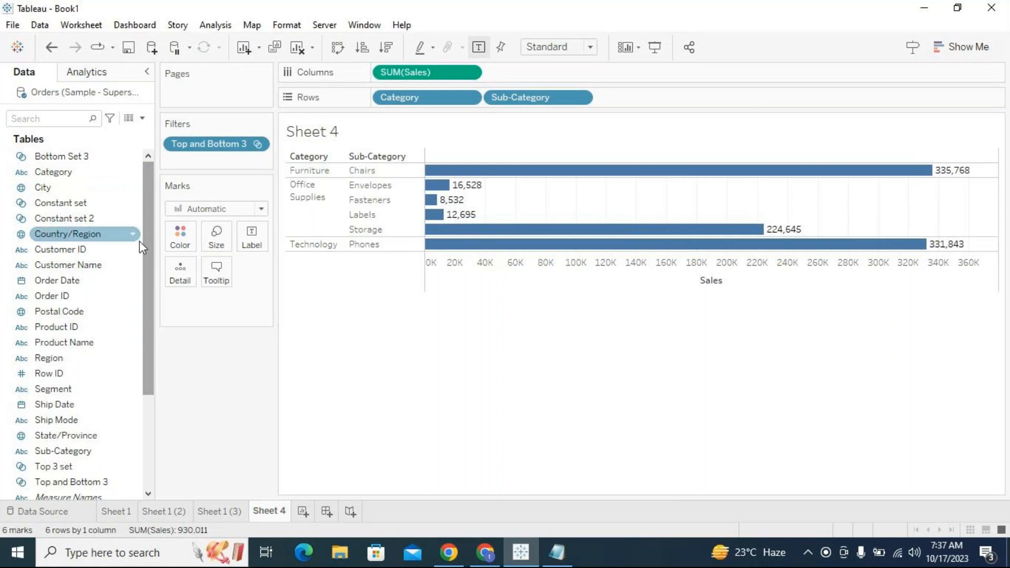
{"action": "left_click_drag", "start_coordinate": [142, 244], "coordinate": [128, 432]}
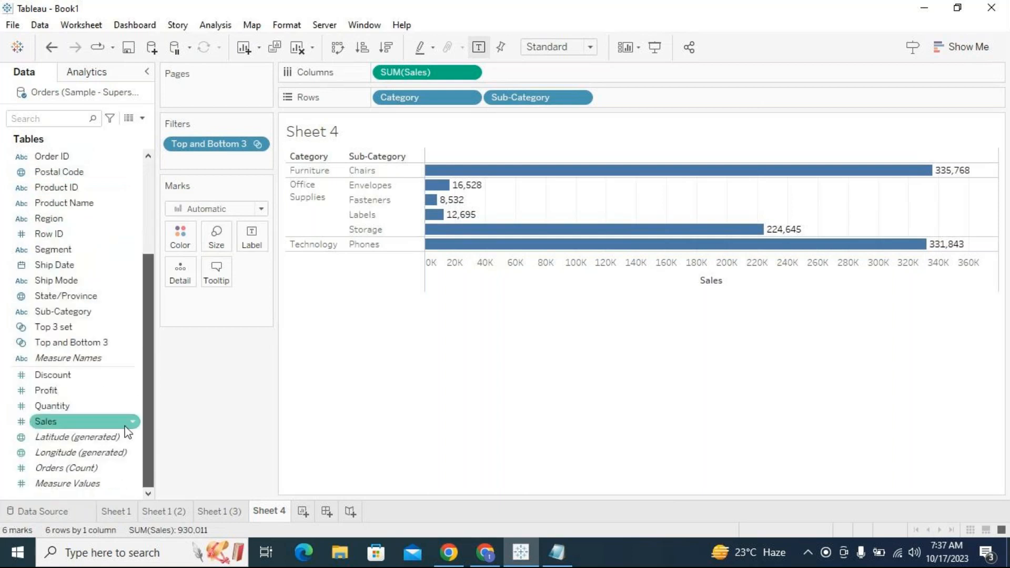
{"action": "right_click", "coordinate": [89, 419]}
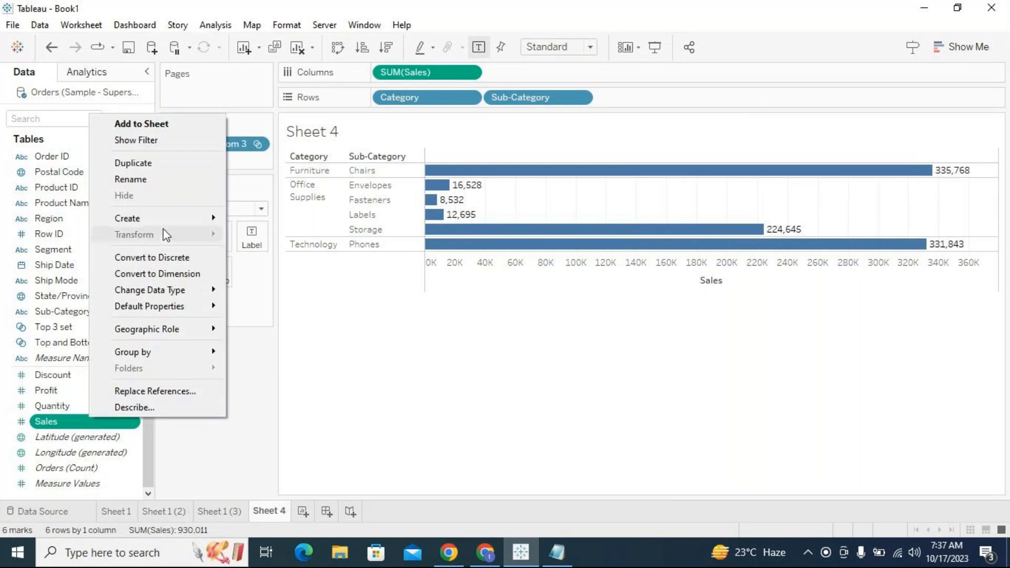
{"action": "mouse_move", "coordinate": [174, 225]}
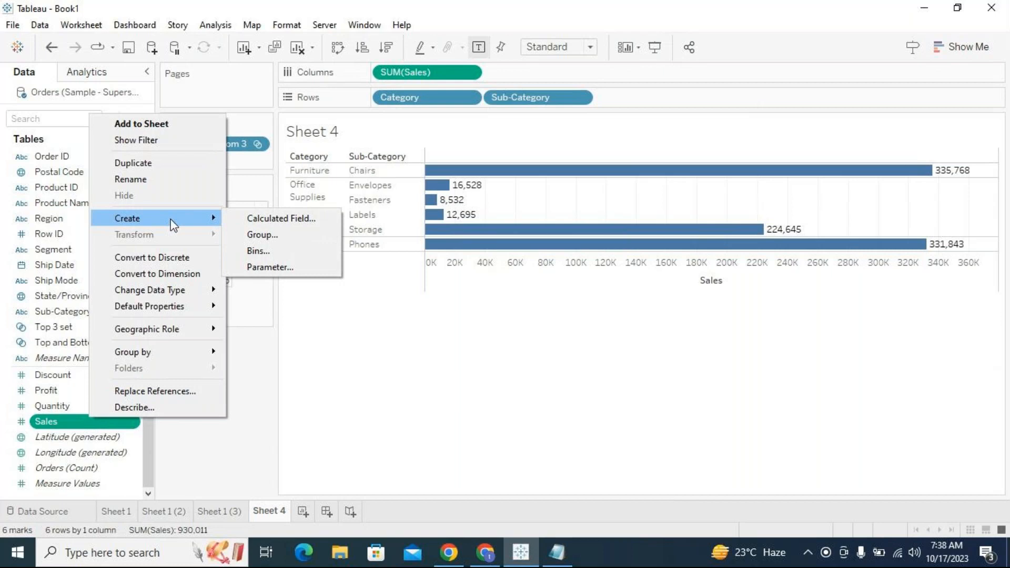
{"action": "left_click", "coordinate": [292, 381]}
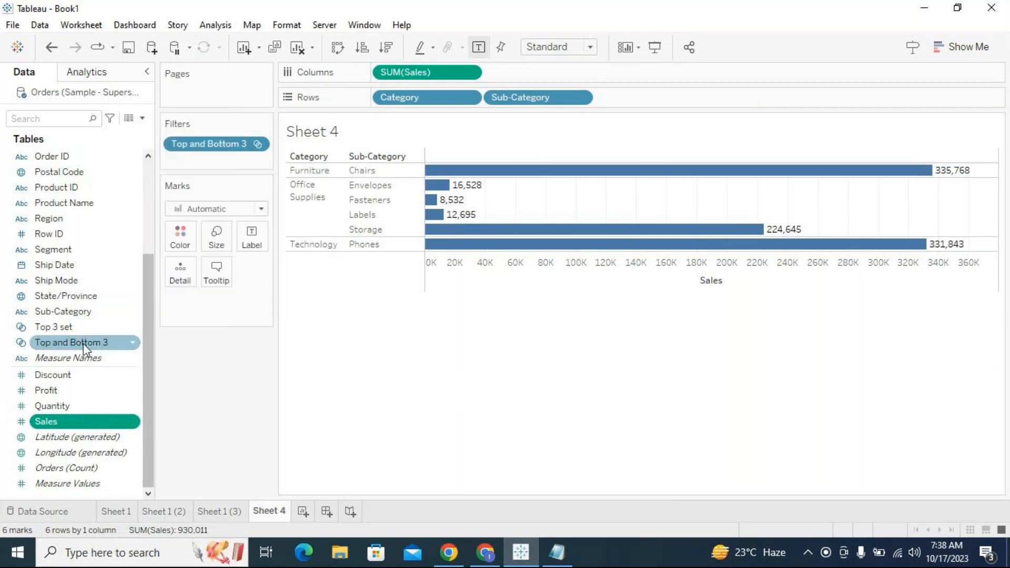
{"action": "left_click", "coordinate": [65, 296]}
{"action": "left_click", "coordinate": [65, 279], "text": "ctrl"}
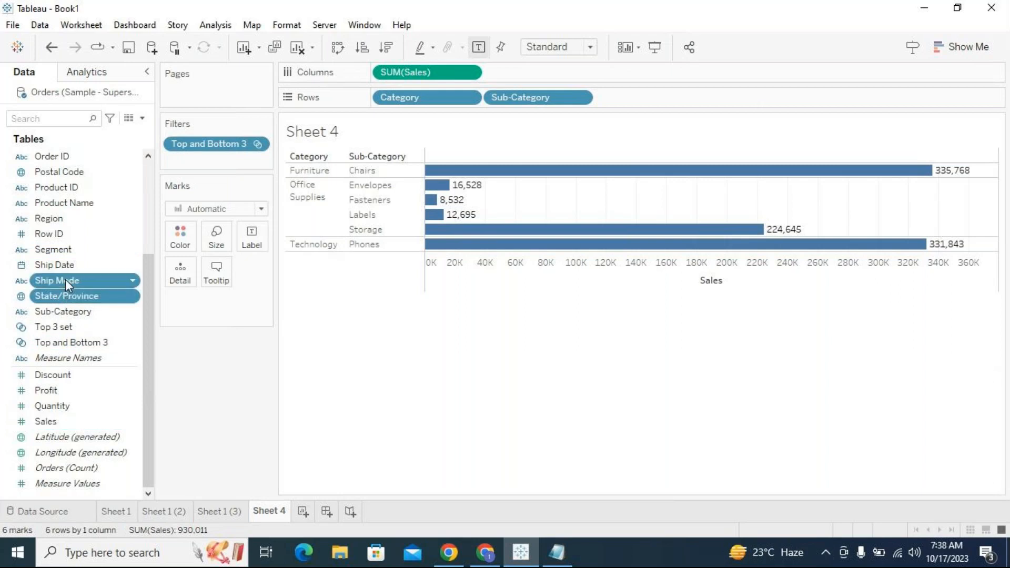
{"action": "right_click", "coordinate": [70, 293]}
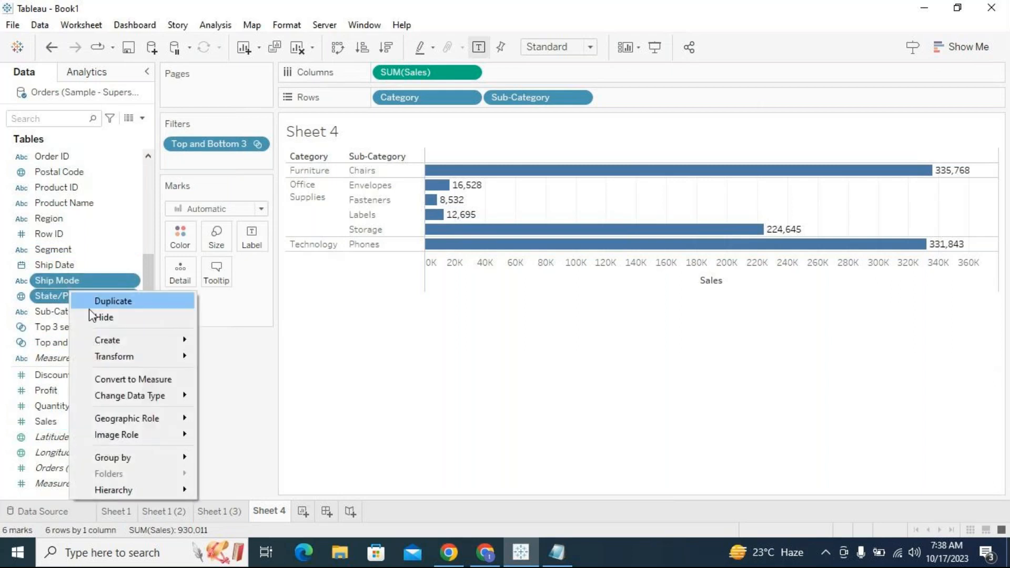
{"action": "mouse_move", "coordinate": [153, 338]}
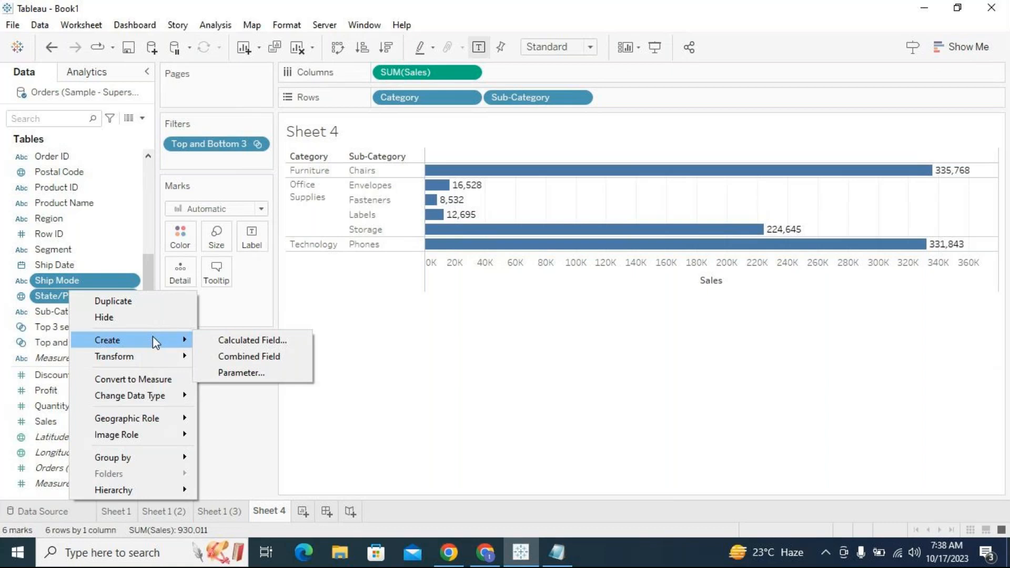
{"action": "left_click", "coordinate": [230, 309]}
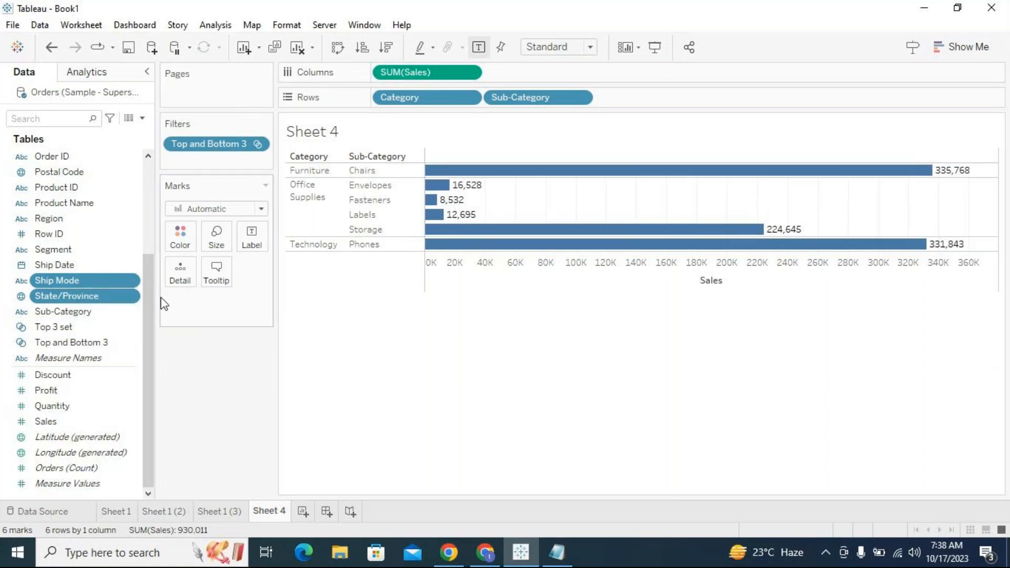
{"action": "left_click", "coordinate": [99, 265]}
{"action": "scroll", "coordinate": [111, 290], "scroll_direction": "up", "scroll_amount": 3}
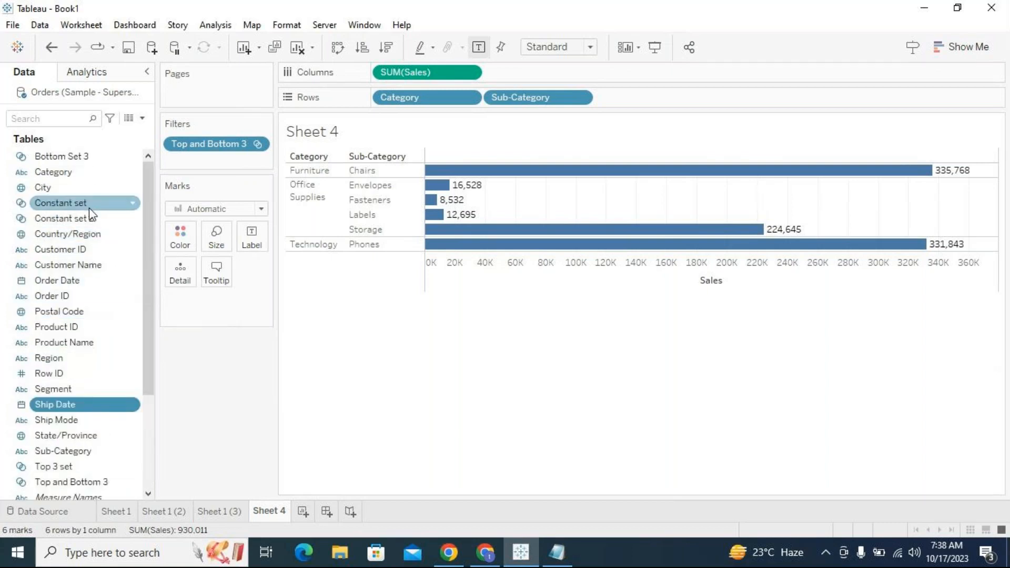
- Create a set on Category named Top Cat 1 holding the top 1 category by sum of Sales
{"action": "left_click", "coordinate": [94, 178]}
{"action": "left_click", "coordinate": [132, 172]}
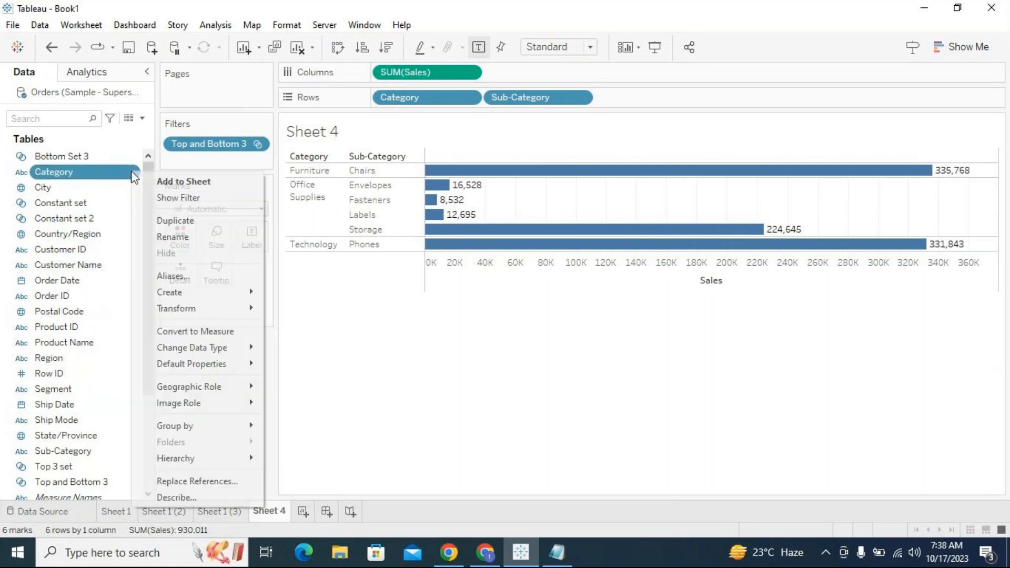
{"action": "mouse_move", "coordinate": [235, 300]}
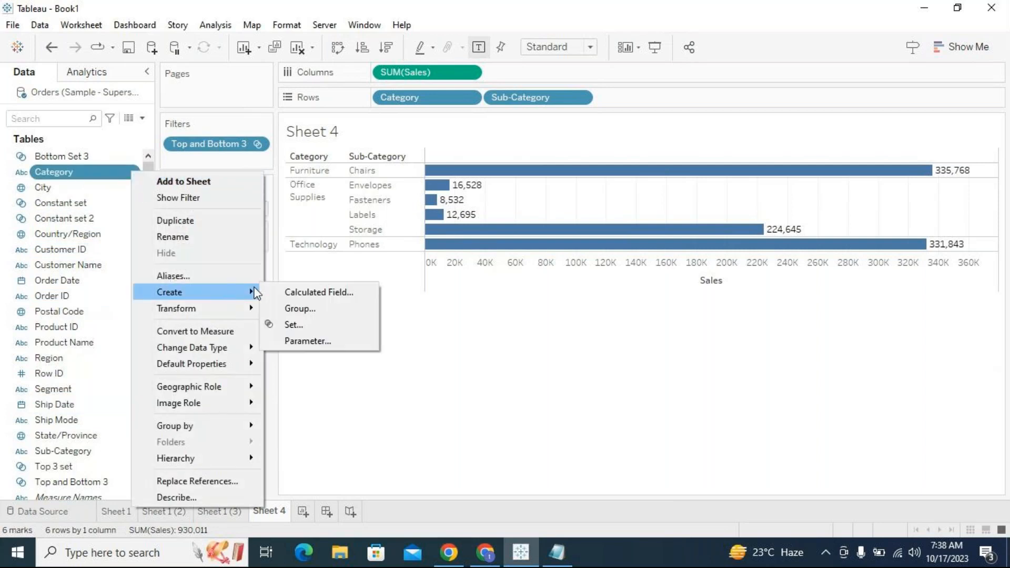
{"action": "left_click", "coordinate": [291, 324]}
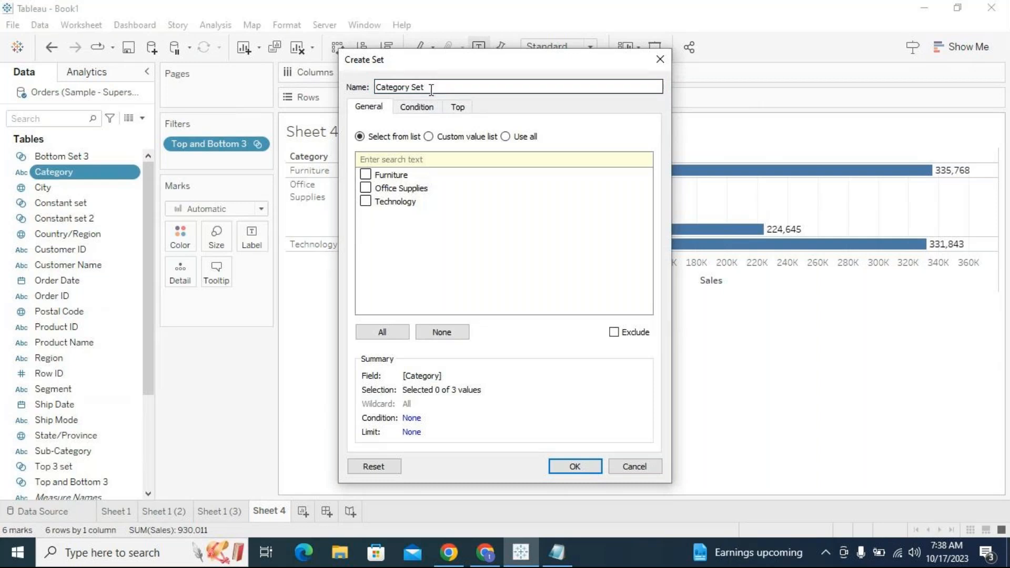
{"action": "triple_click", "coordinate": [430, 90]}
{"action": "type", "text": "Top Cat"}
{"action": "left_click", "coordinate": [506, 136]}
{"action": "left_click", "coordinate": [451, 87]}
{"action": "type", "text": "1"}
{"action": "left_click", "coordinate": [461, 109]}
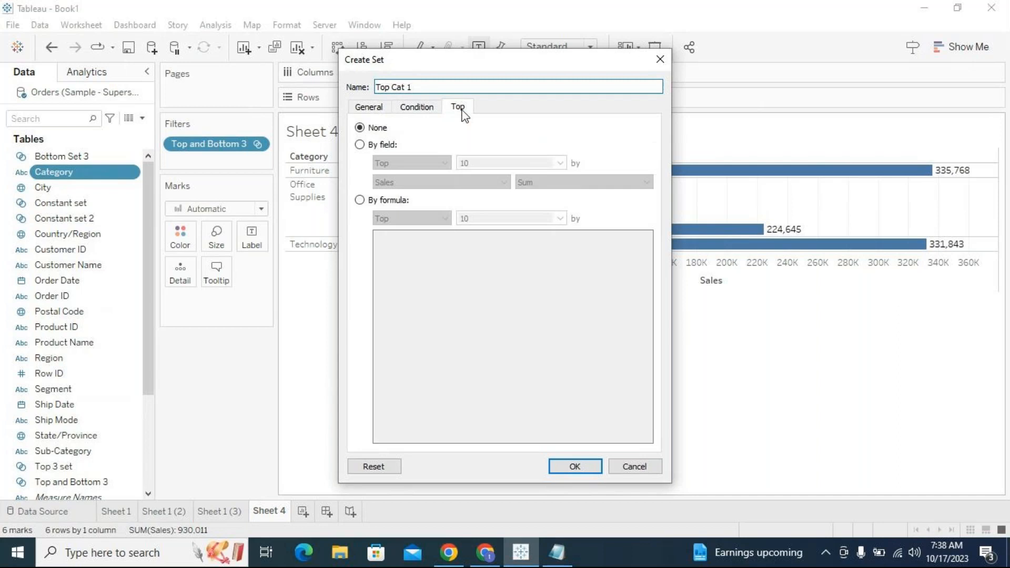
{"action": "left_click", "coordinate": [360, 144]}
{"action": "double_click", "coordinate": [463, 162]}
{"action": "type", "text": "1"}
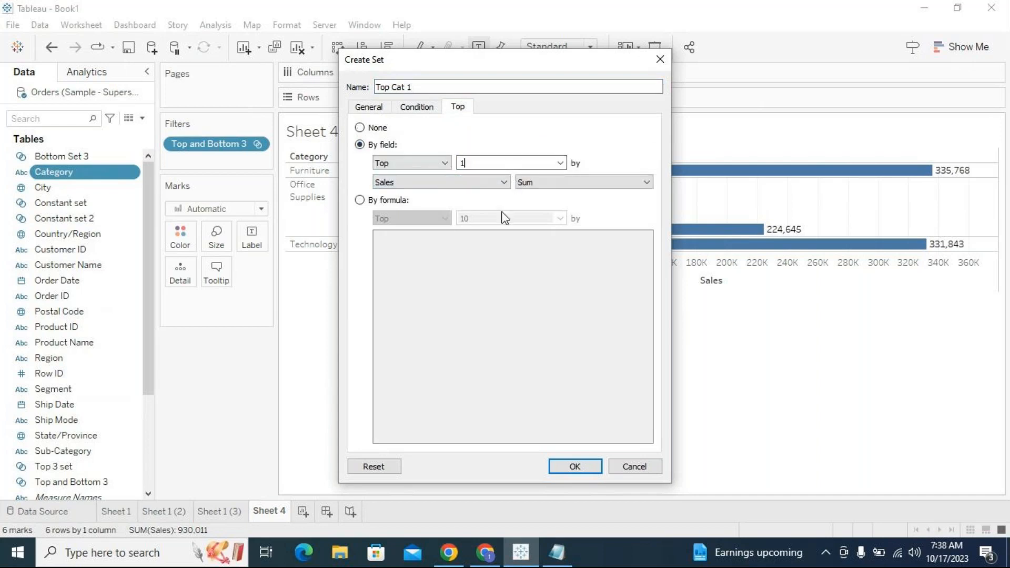
{"action": "left_click", "coordinate": [572, 465]}
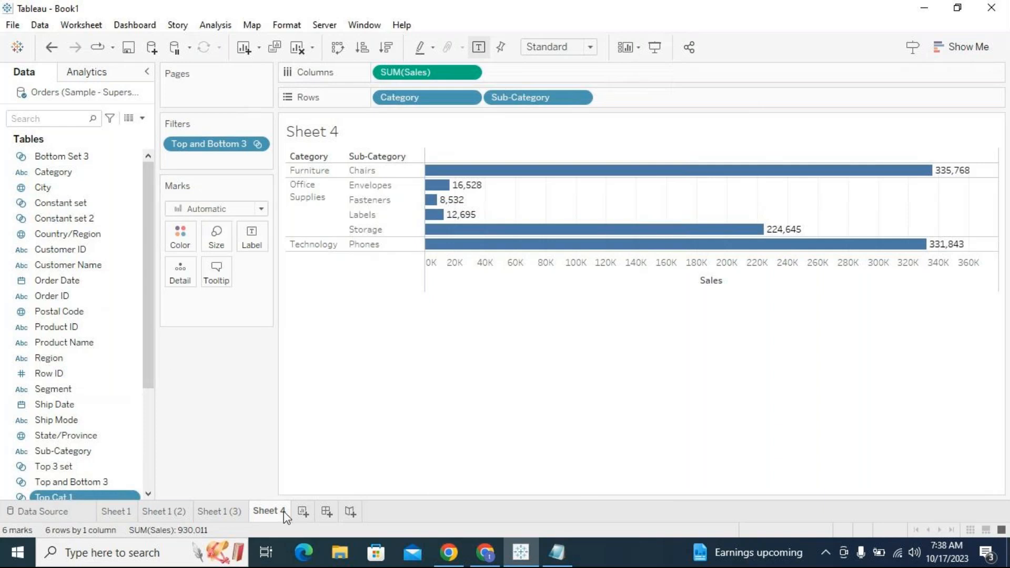
- Browse the sets listed in the data pane and inspect Top Cat 1's context menu options
{"action": "left_click_drag", "start_coordinate": [145, 317], "coordinate": [151, 427]}
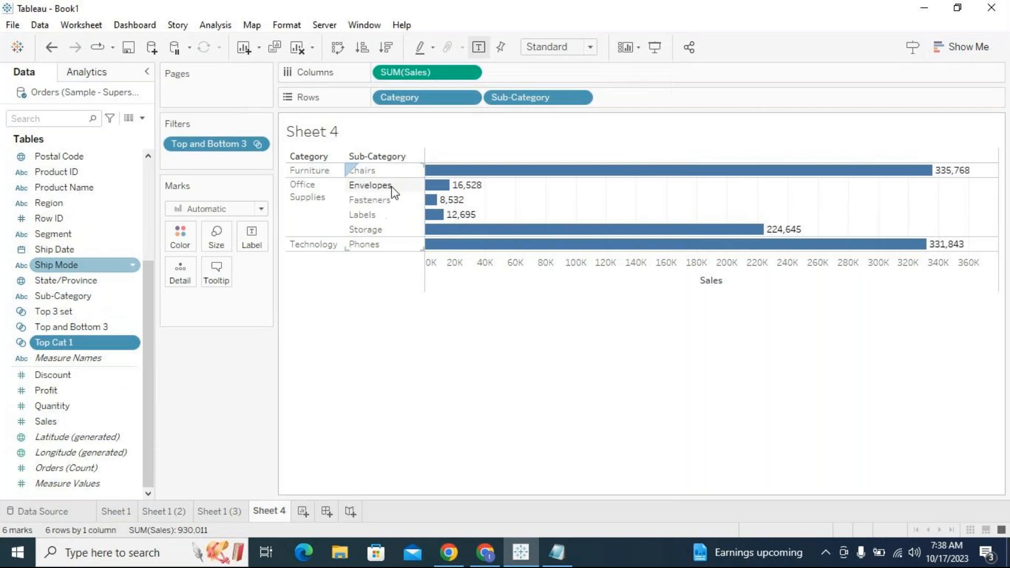
{"action": "mouse_move", "coordinate": [149, 282]}
{"action": "left_mouse_down"}
{"action": "mouse_move", "coordinate": [157, 171]}
{"action": "mouse_move", "coordinate": [143, 196]}
{"action": "mouse_move", "coordinate": [150, 263]}
{"action": "left_mouse_up"}
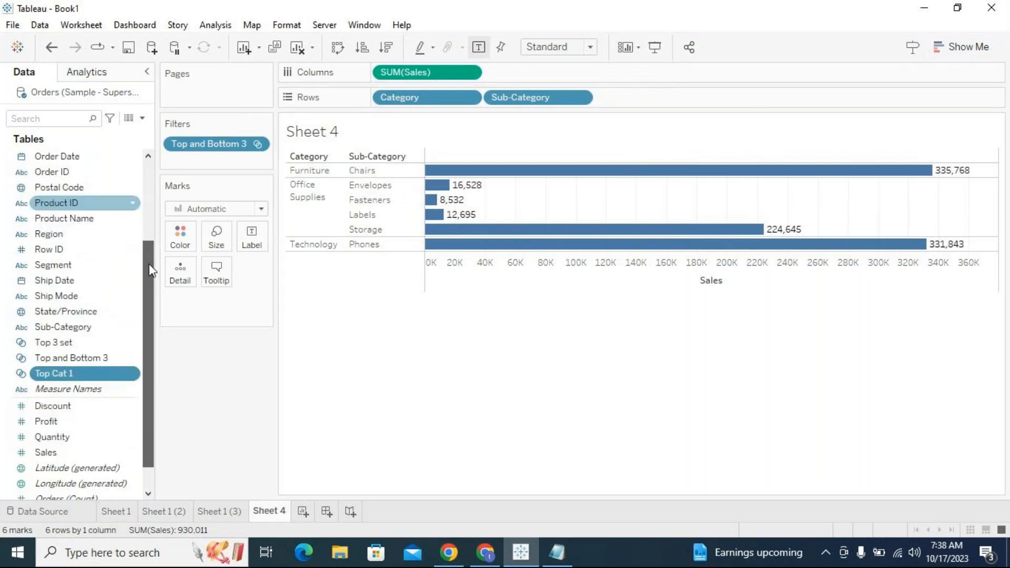
{"action": "left_click", "coordinate": [143, 342]}
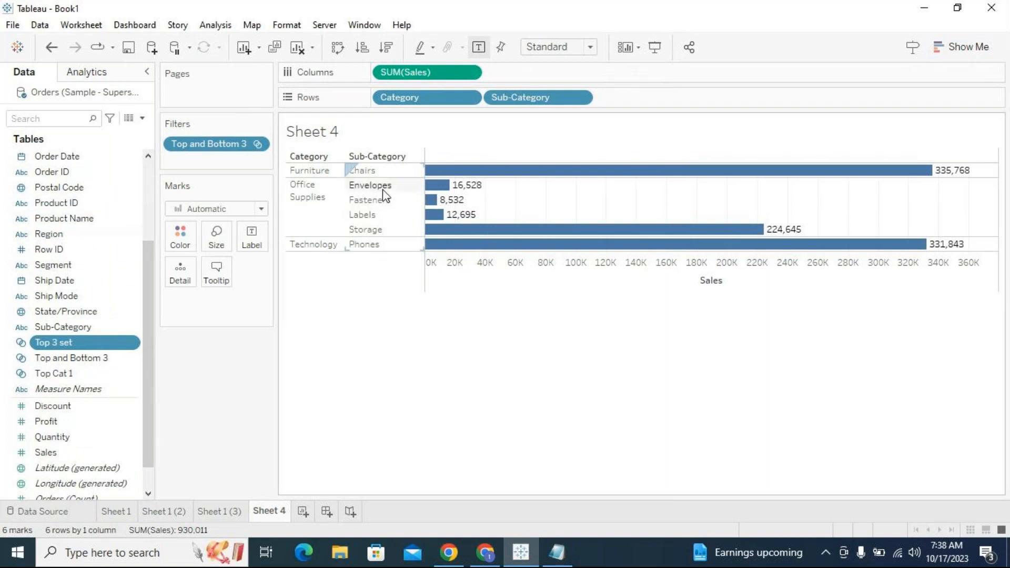
{"action": "left_click_drag", "start_coordinate": [149, 261], "coordinate": [148, 174]}
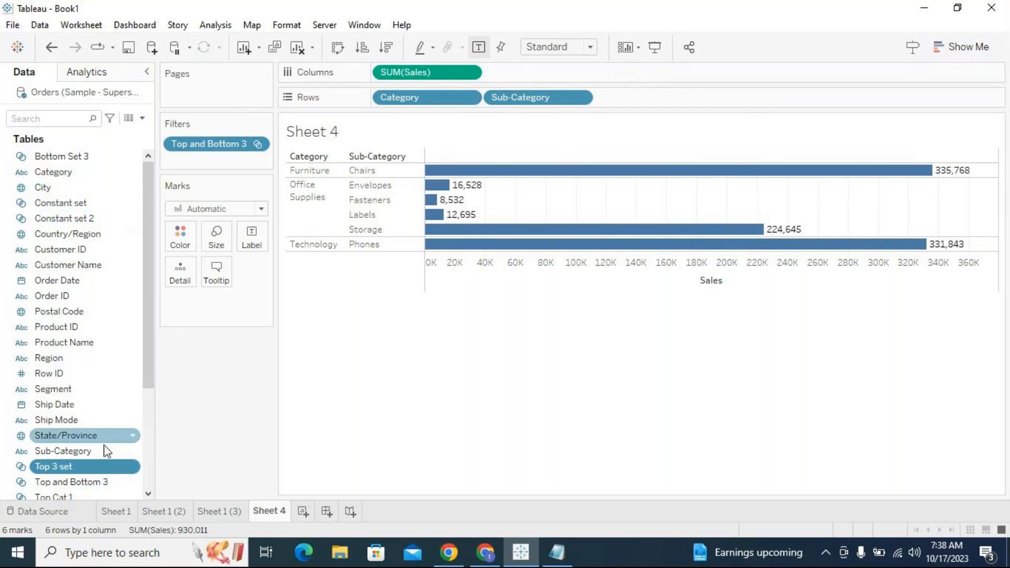
{"action": "scroll", "coordinate": [113, 442], "scroll_direction": "down", "scroll_amount": 2}
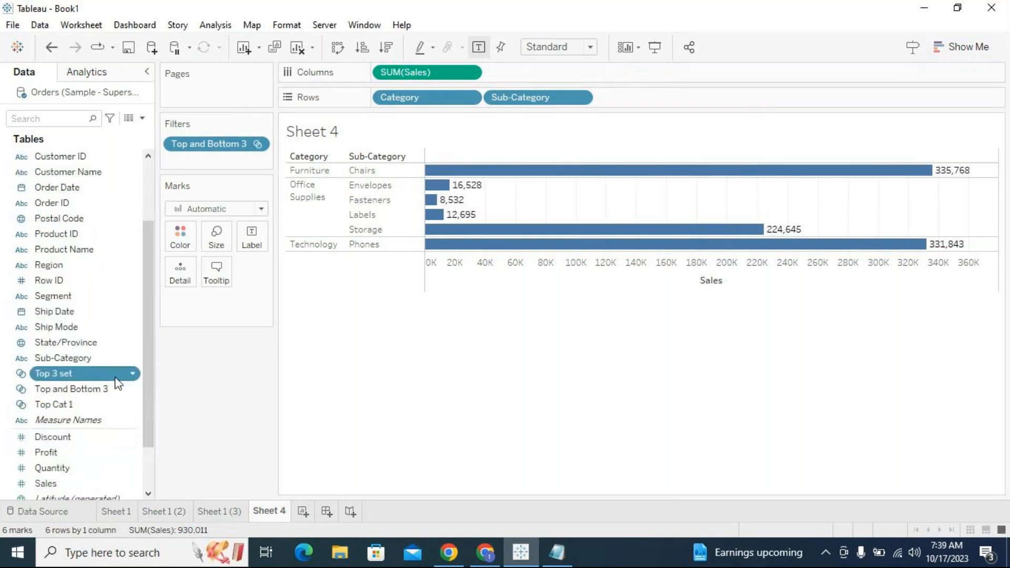
{"action": "left_click", "coordinate": [56, 405]}
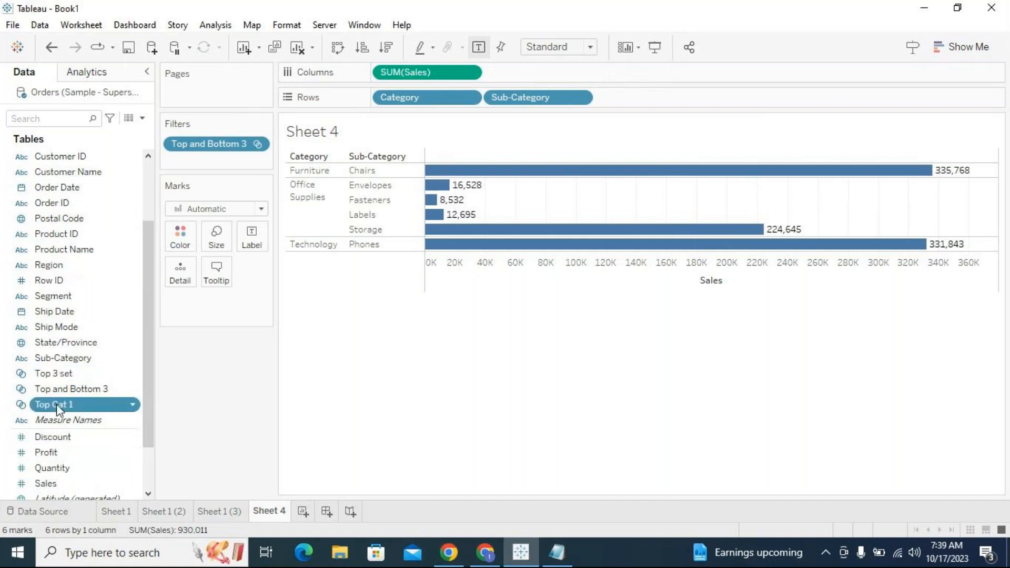
{"action": "scroll", "coordinate": [79, 247], "scroll_direction": "up", "scroll_amount": 2}
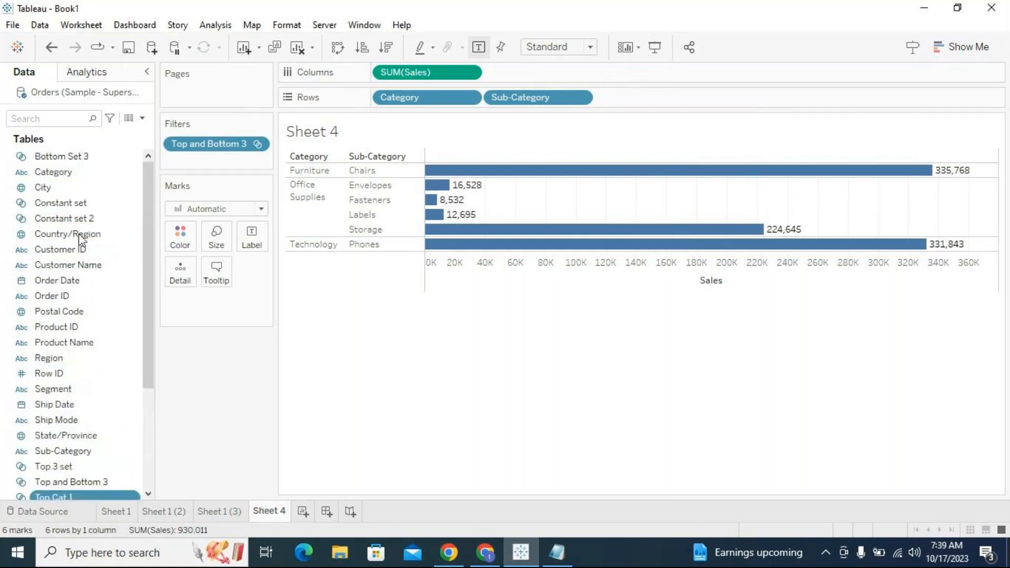
{"action": "left_click", "coordinate": [86, 158], "text": "ctrl"}
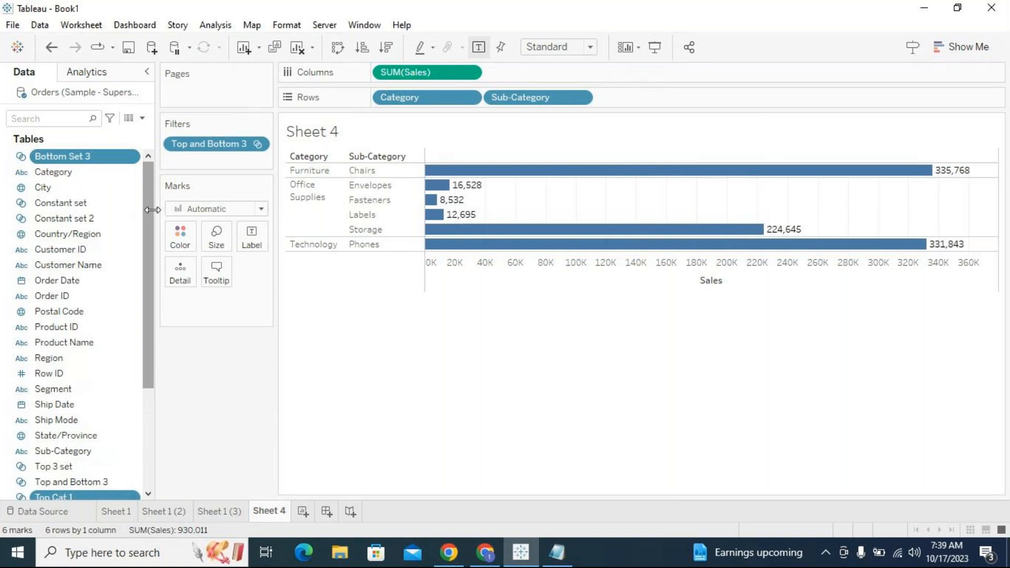
{"action": "left_click_drag", "start_coordinate": [150, 209], "coordinate": [158, 189]}
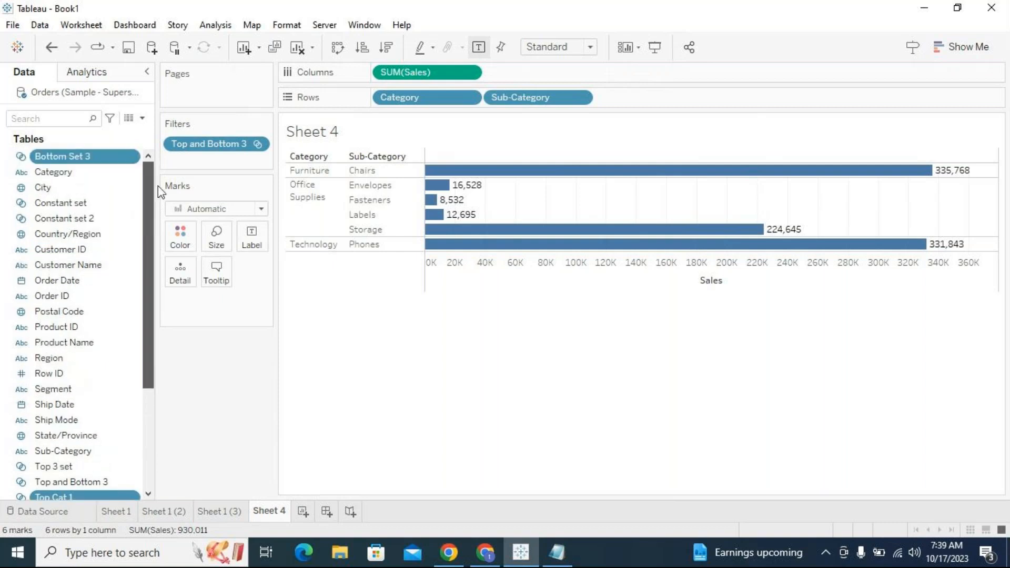
{"action": "left_click", "coordinate": [97, 158]}
{"action": "scroll", "coordinate": [127, 318], "scroll_direction": "down", "scroll_amount": 3}
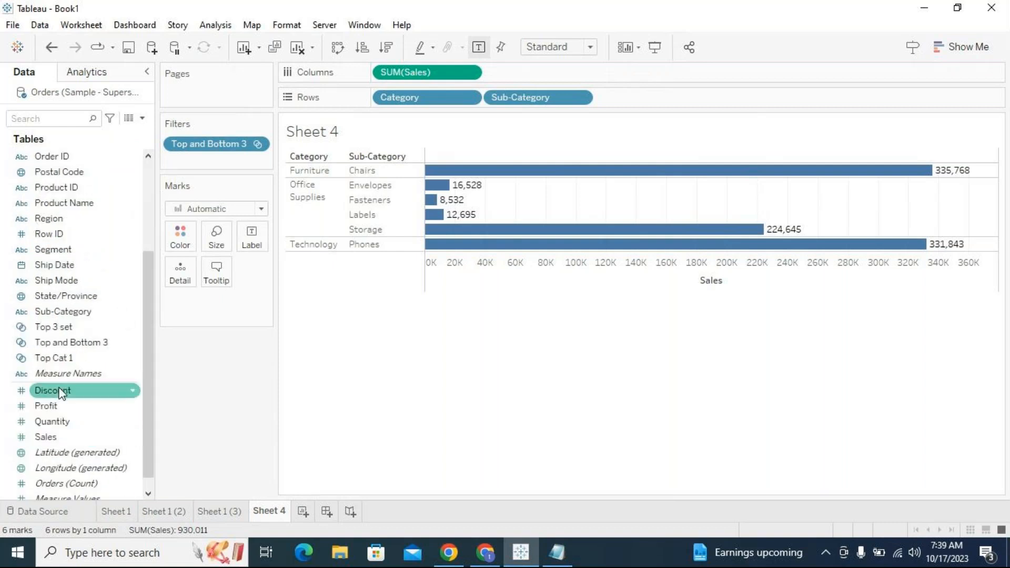
{"action": "left_click", "coordinate": [59, 361]}
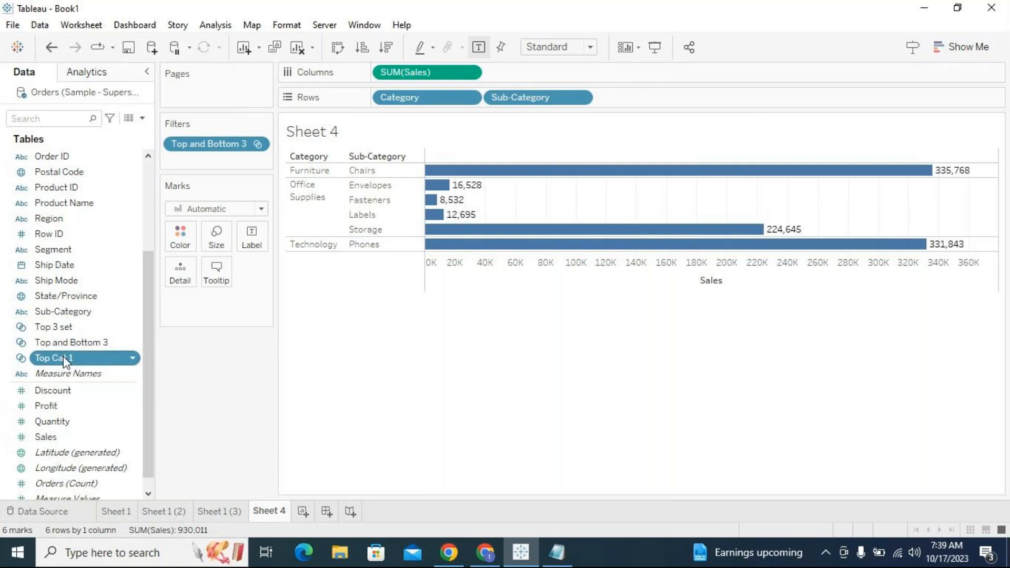
{"action": "right_click", "coordinate": [63, 358]}
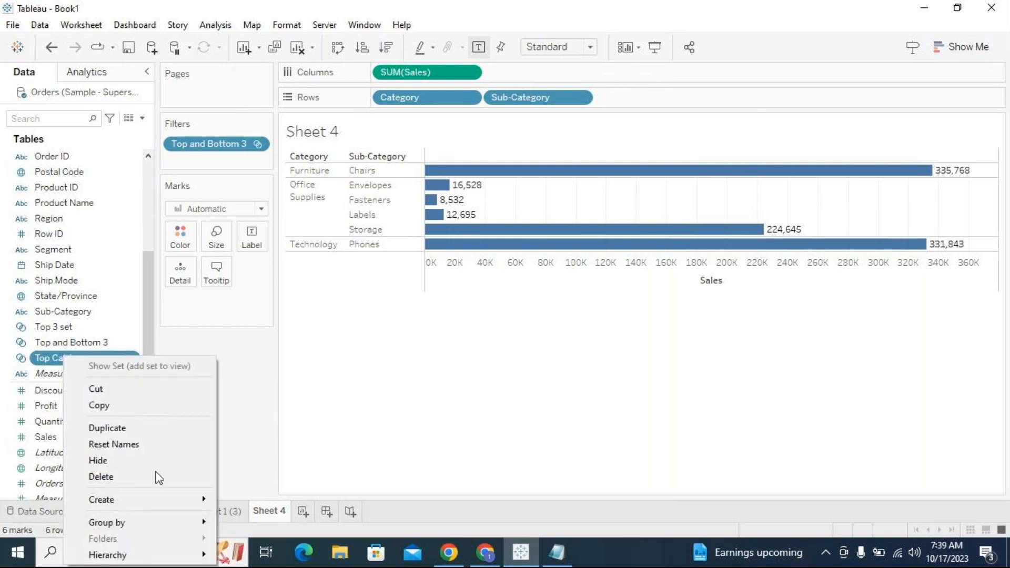
{"action": "mouse_move", "coordinate": [163, 499]}
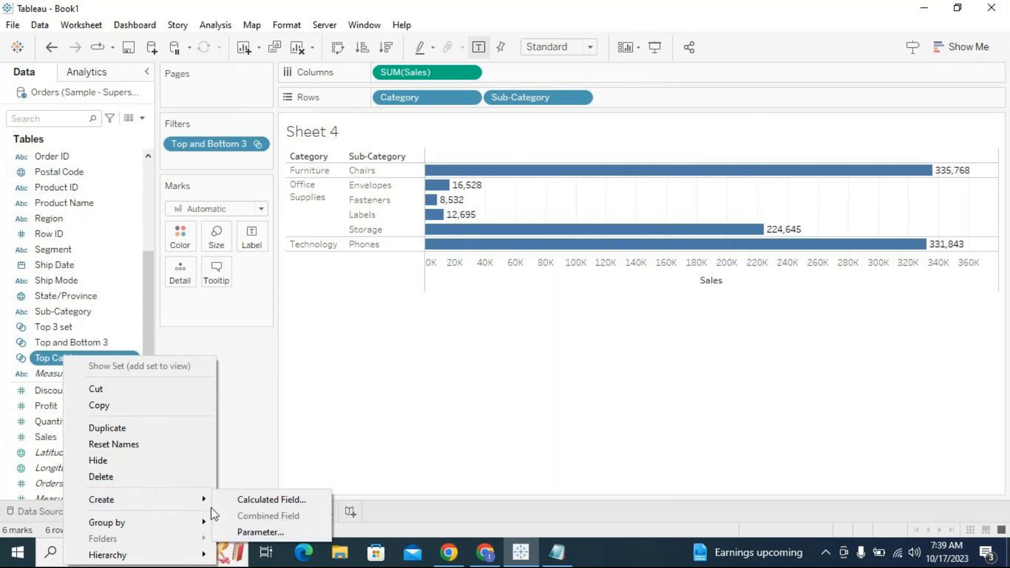
{"action": "left_click", "coordinate": [145, 280]}
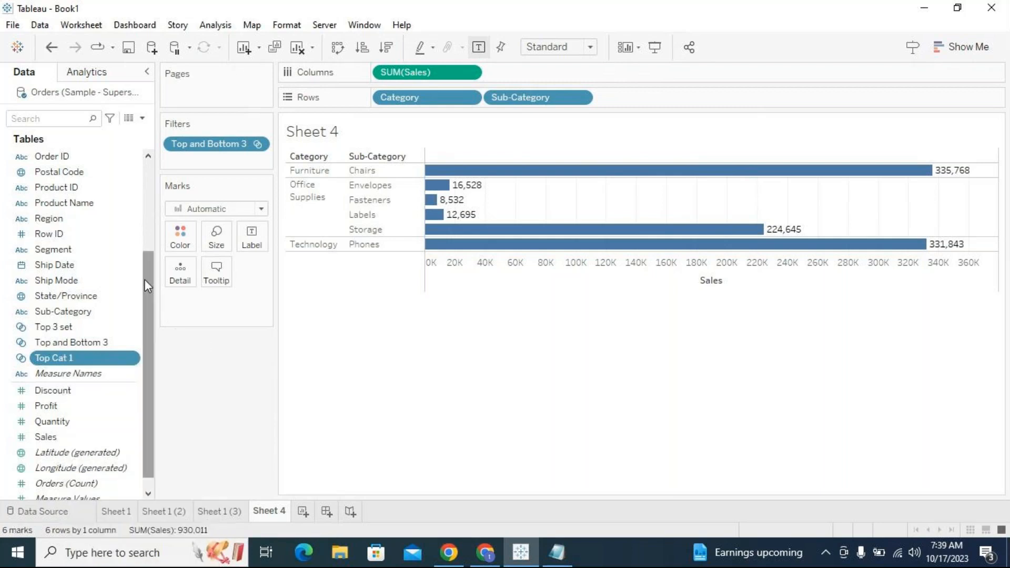
- Select Top 3 set and Bottom Set 3 together and open their context menu without choosing an option
{"action": "scroll", "coordinate": [63, 254], "scroll_direction": "up", "scroll_amount": 3}
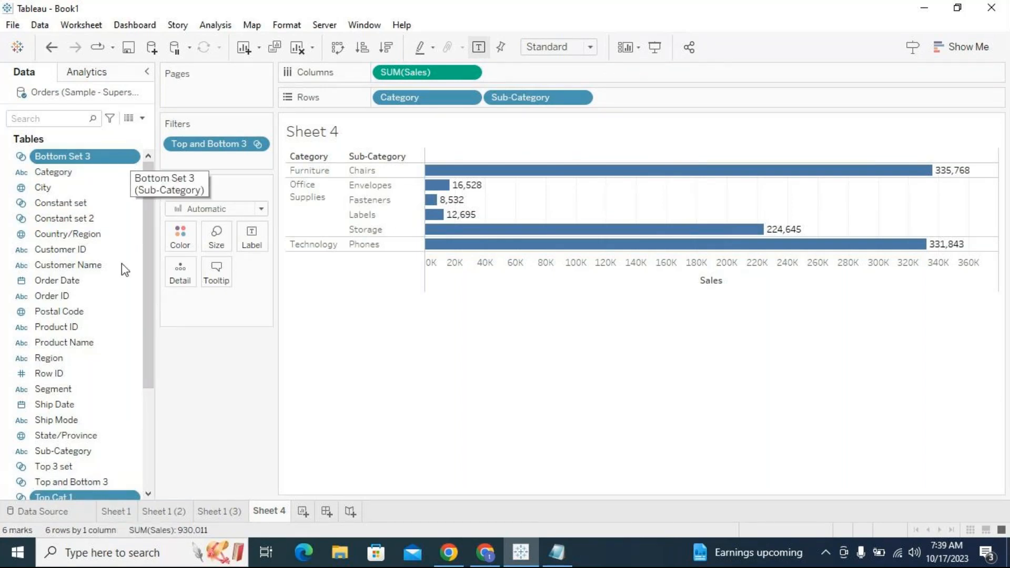
{"action": "scroll", "coordinate": [113, 367], "scroll_direction": "down", "scroll_amount": 3}
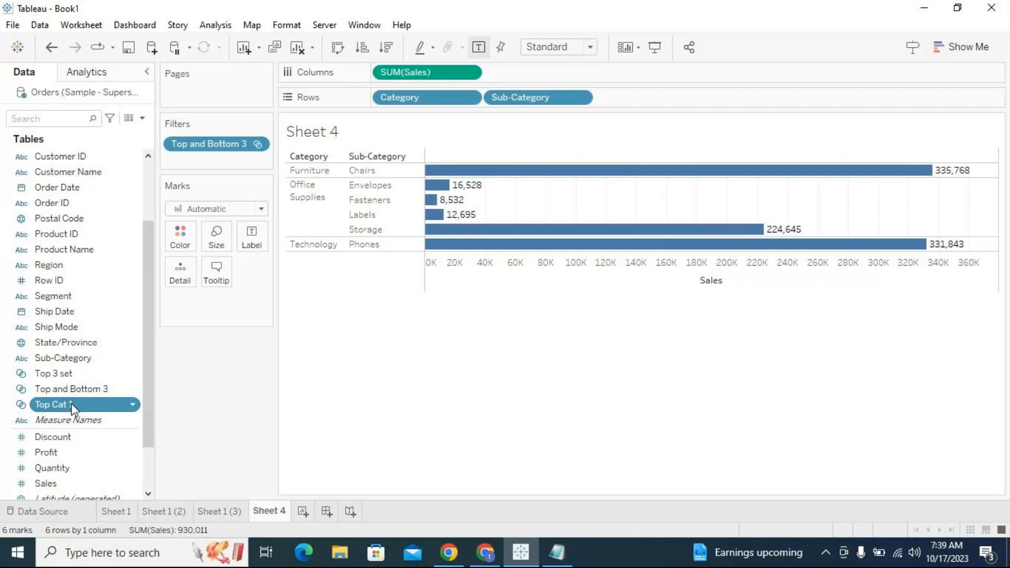
{"action": "scroll", "coordinate": [117, 378], "scroll_direction": "up", "scroll_amount": 3}
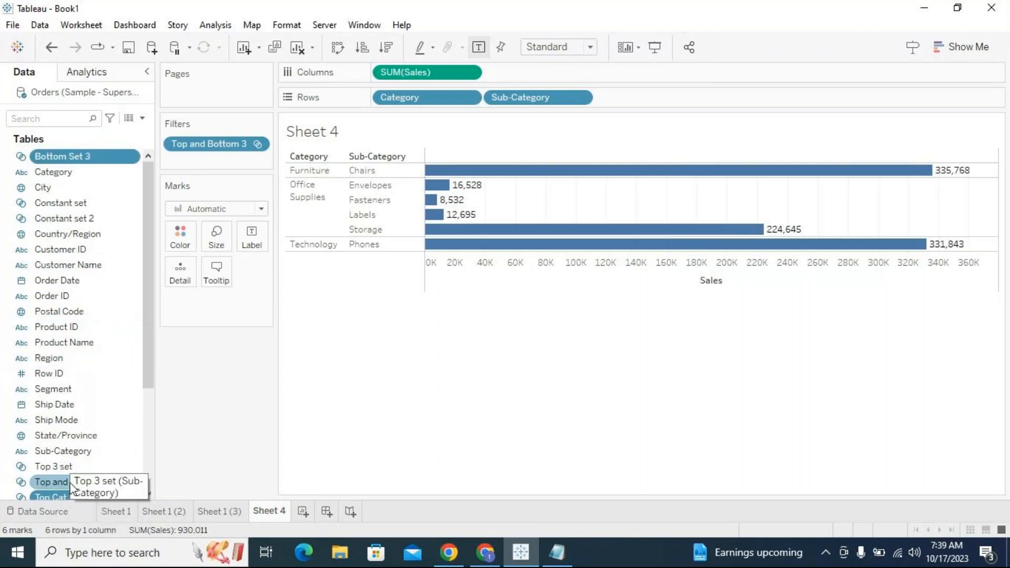
{"action": "left_click", "coordinate": [94, 470]}
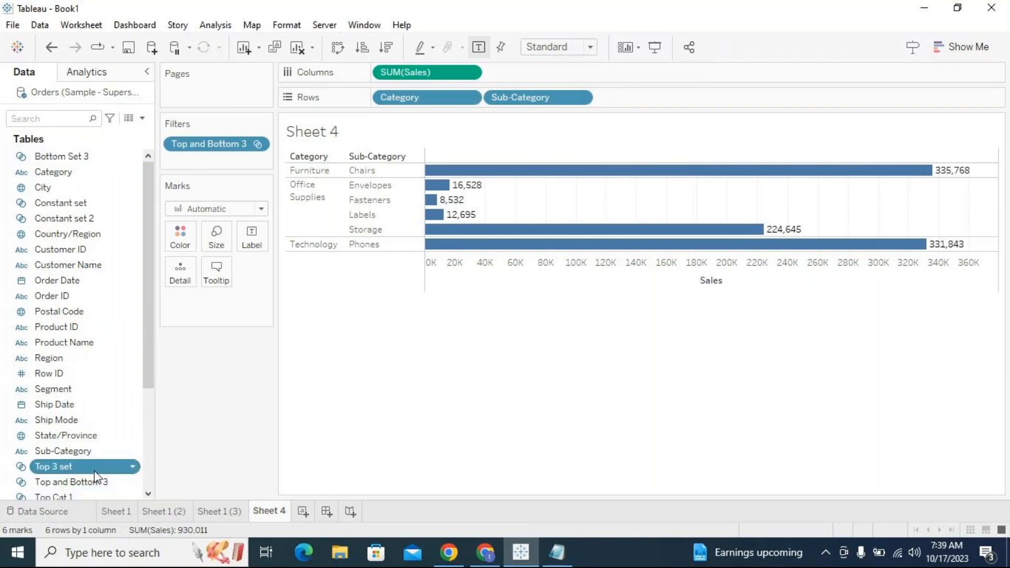
{"action": "left_click", "coordinate": [112, 157], "text": "ctrl"}
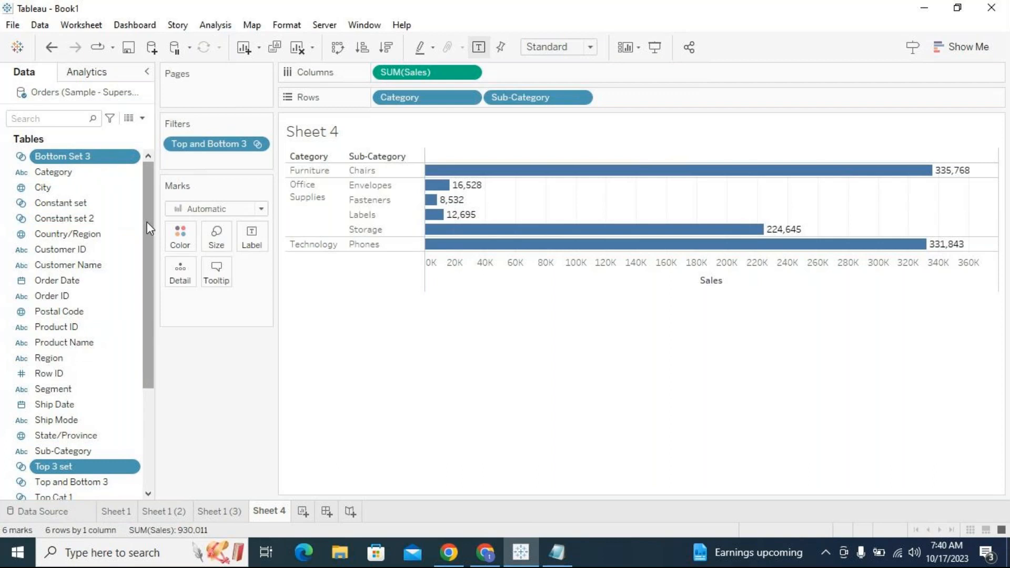
{"action": "right_click", "coordinate": [124, 161]}
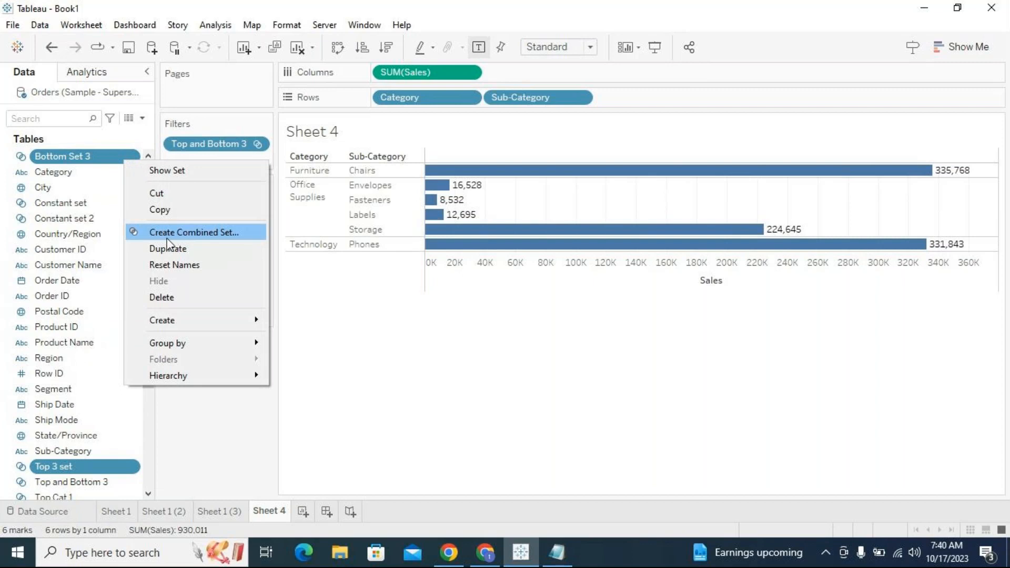
{"action": "left_click", "coordinate": [462, 387]}
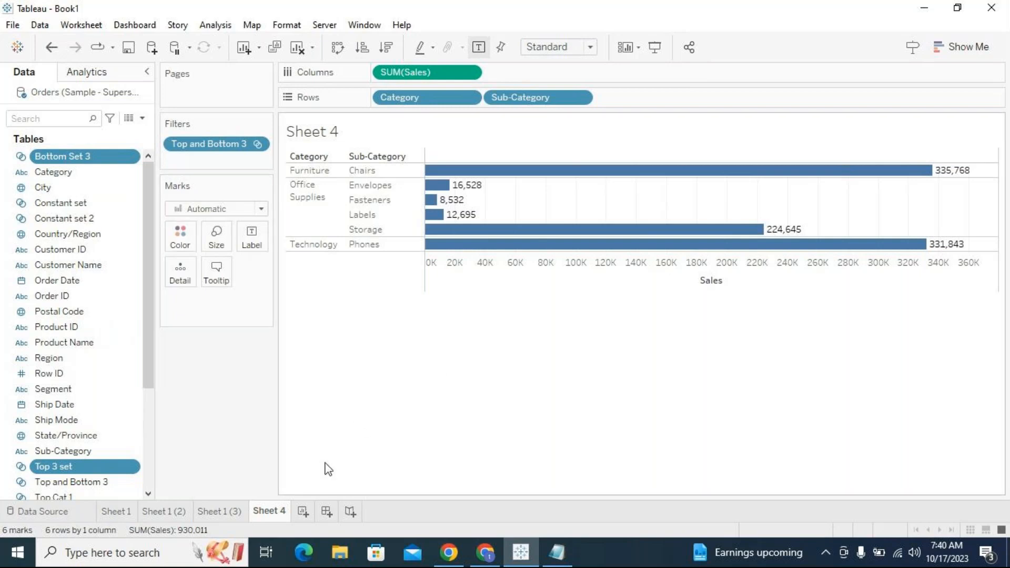
- Switch to the Notepad notes on sets and minimize them again
{"action": "left_click", "coordinate": [557, 552]}
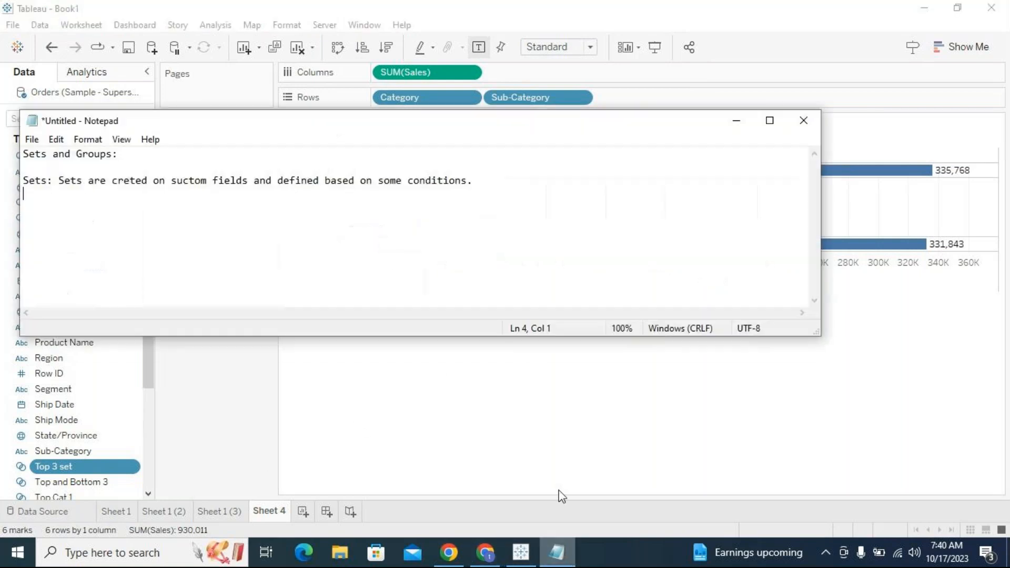
{"action": "left_click", "coordinate": [736, 121]}
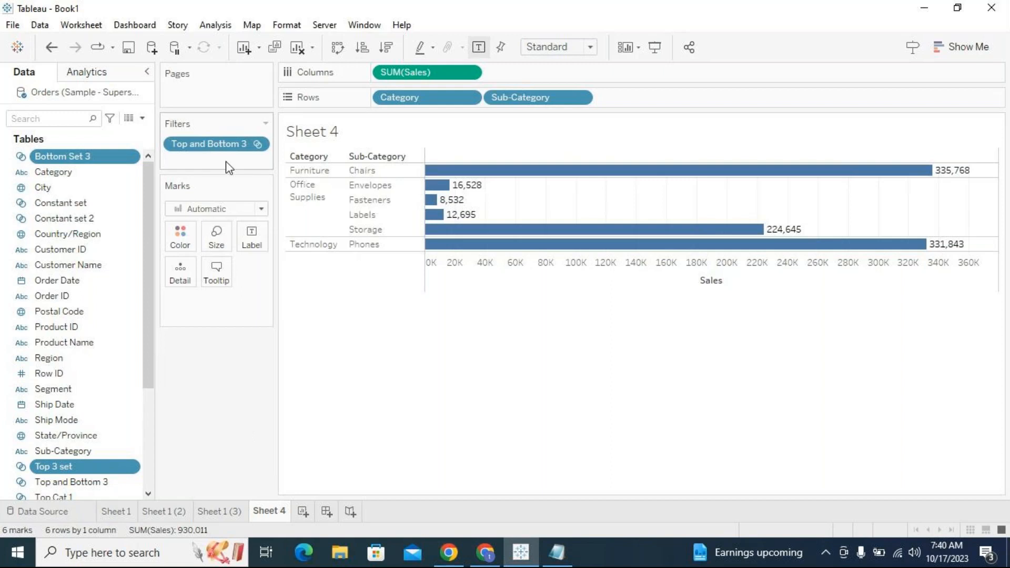
- Switch through Sheet 1, Sheet 1 (2) and Sheet 1 (3) to review their set filters
{"action": "left_click", "coordinate": [151, 513]}
{"action": "left_click", "coordinate": [115, 511]}
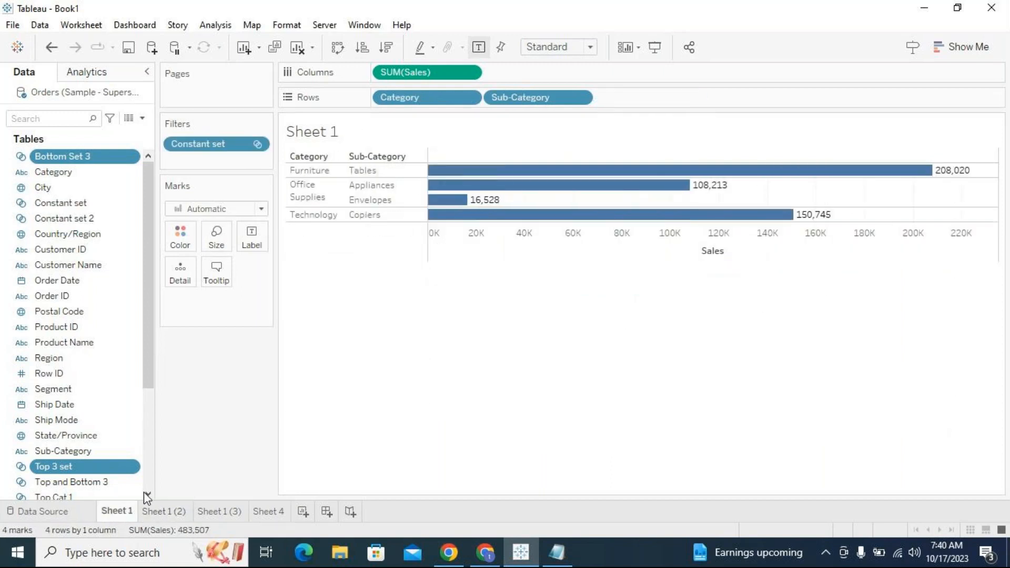
{"action": "left_click", "coordinate": [160, 512]}
{"action": "left_click", "coordinate": [208, 512]}
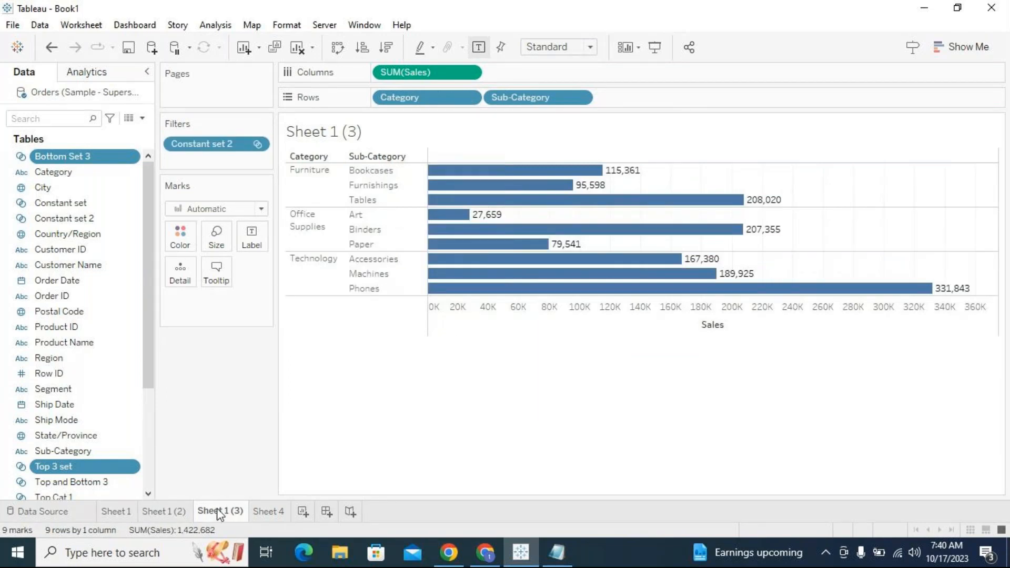
- Flip between Sheet 1, Sheet 1 (2) and Sheet 1 (3) to compare their set-filtered bar charts
{"action": "left_click", "coordinate": [263, 511]}
{"action": "left_click", "coordinate": [126, 511]}
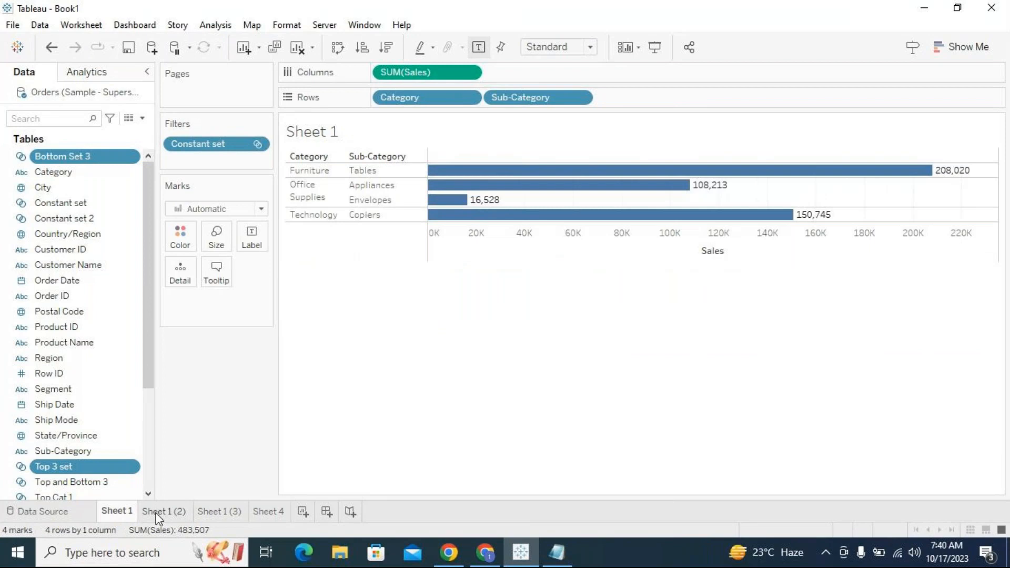
{"action": "left_click", "coordinate": [180, 511]}
{"action": "left_click", "coordinate": [265, 511]}
{"action": "left_click", "coordinate": [174, 510]}
{"action": "left_click", "coordinate": [117, 513]}
{"action": "left_click", "coordinate": [164, 511]}
{"action": "left_click", "coordinate": [125, 511]}
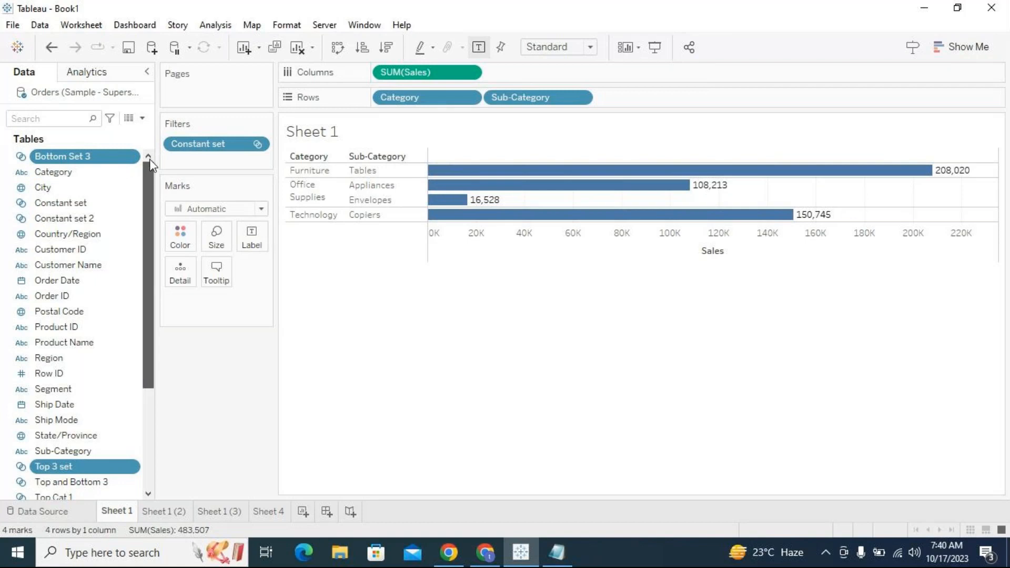
- Select Bottom Set 3 in the data pane and open its context menu, closing it without choosing anything
{"action": "left_click", "coordinate": [121, 156]}
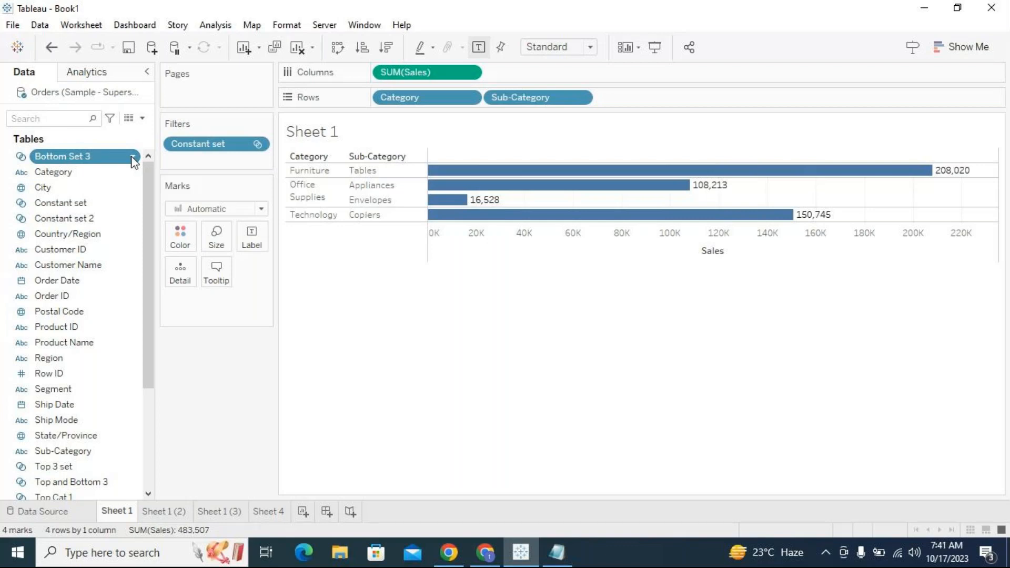
{"action": "left_click", "coordinate": [133, 157]}
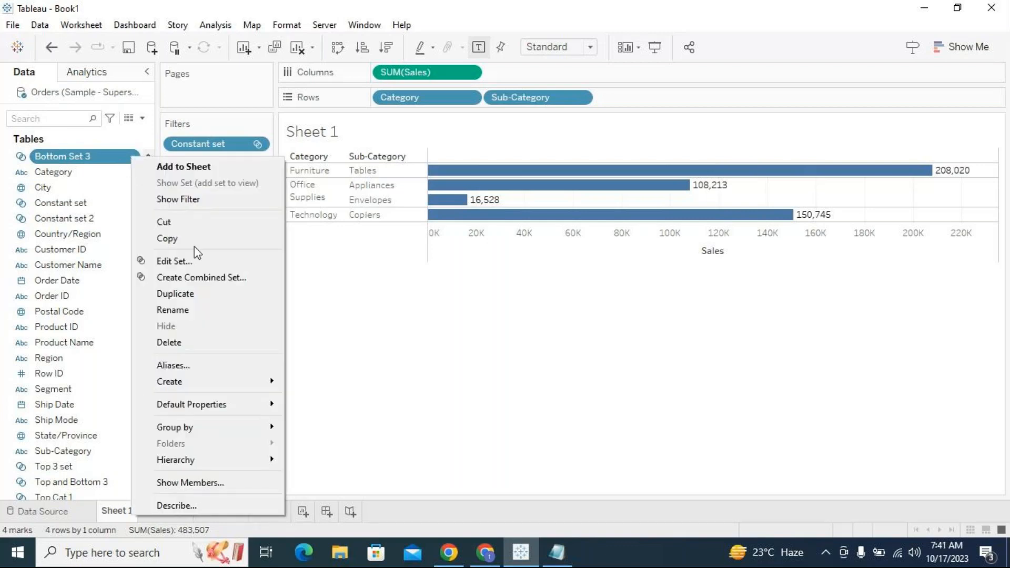
{"action": "left_click", "coordinate": [295, 295]}
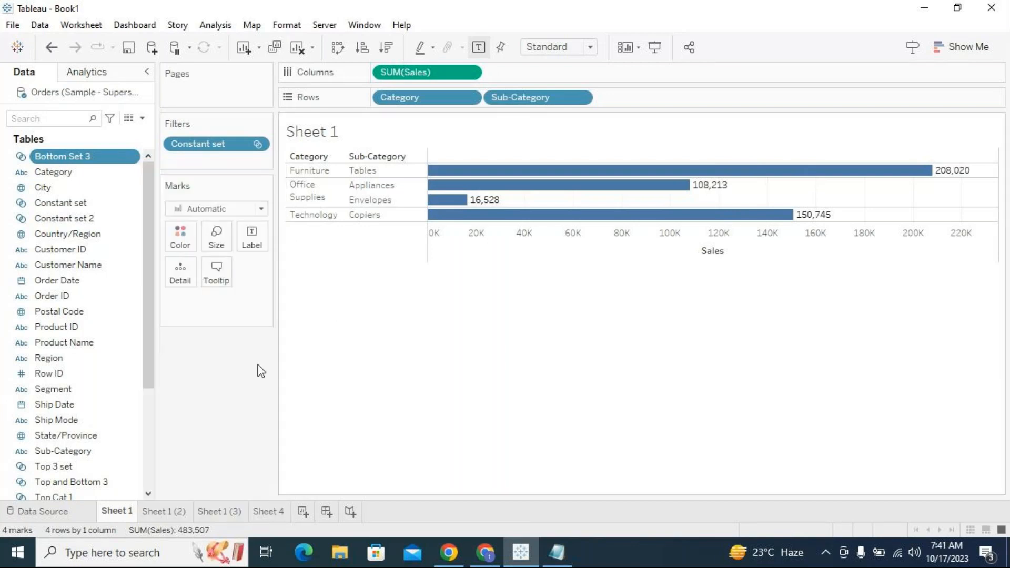
- Cycle through Sheet 1 (2), Sheet 1 (3) and back to Sheet 1 to compare the set views again
{"action": "left_click", "coordinate": [173, 512]}
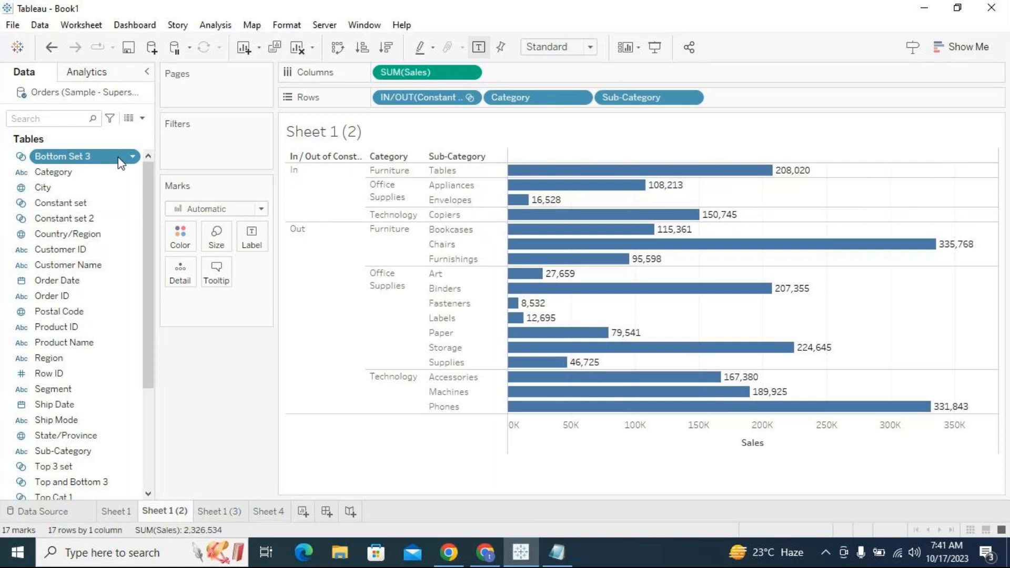
{"action": "left_click", "coordinate": [229, 511]}
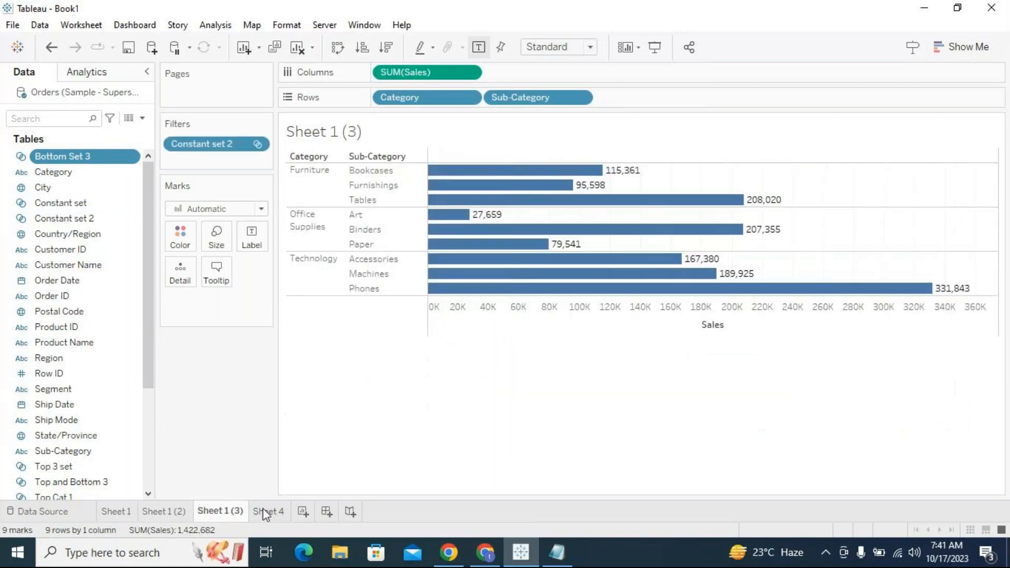
{"action": "left_click", "coordinate": [266, 513]}
{"action": "left_click", "coordinate": [122, 514]}
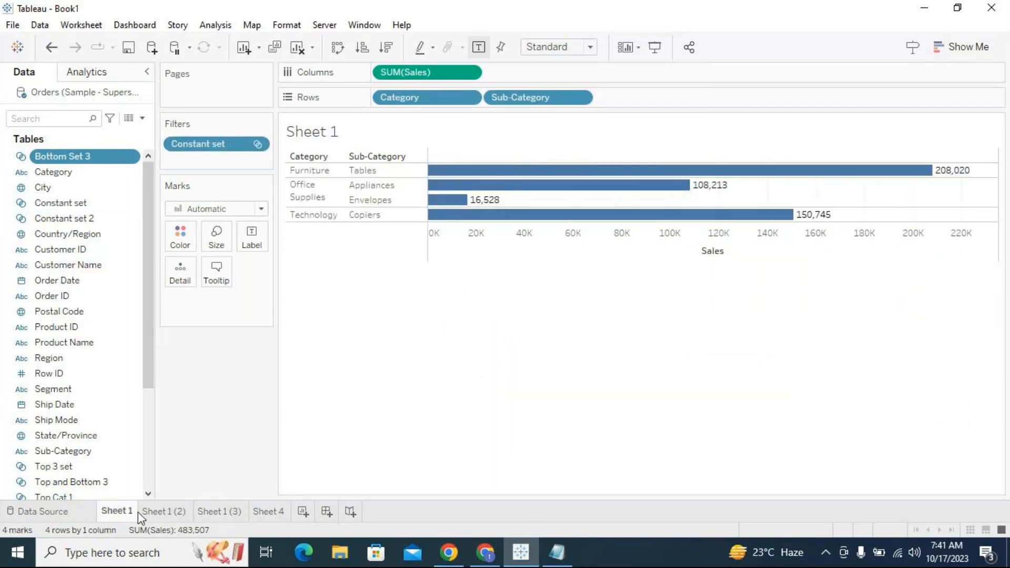
{"action": "left_click", "coordinate": [167, 513]}
{"action": "left_click", "coordinate": [227, 513]}
{"action": "left_click", "coordinate": [134, 515]}
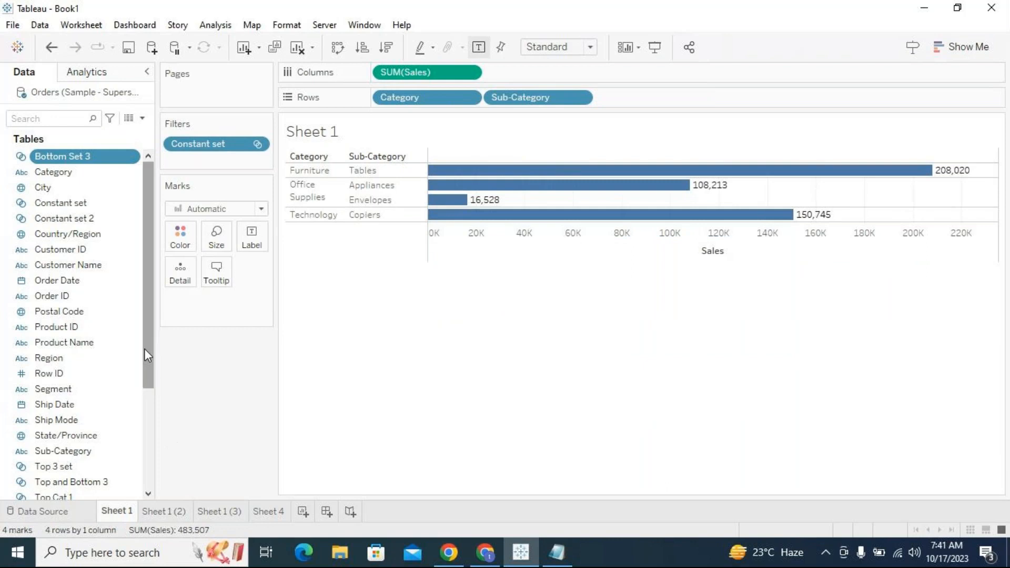
- Remove the Constant set filter from Sheet 1, then add Constant set back as a filter
{"action": "mouse_move", "coordinate": [132, 158]}
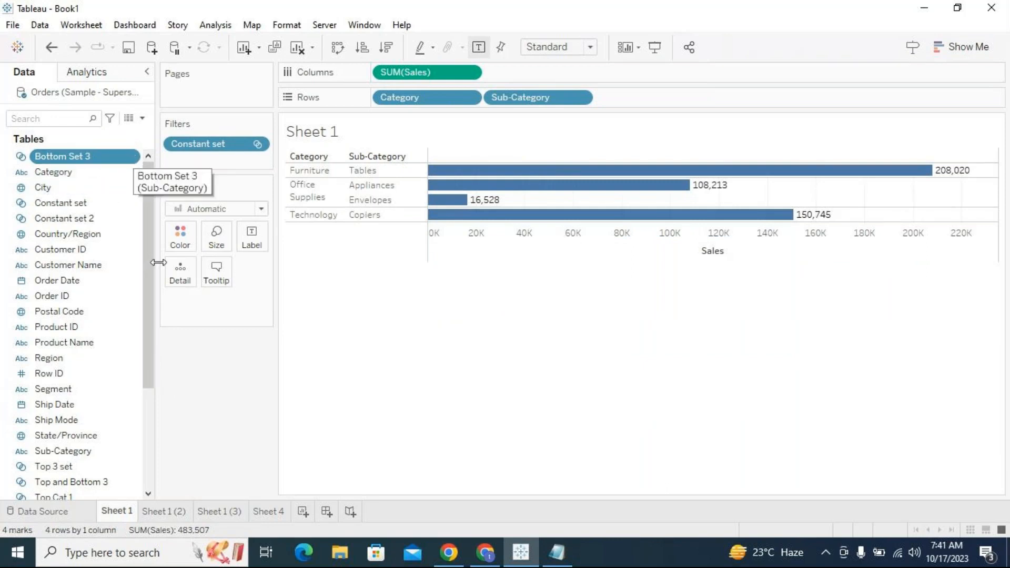
{"action": "left_click_drag", "start_coordinate": [237, 141], "coordinate": [235, 402]}
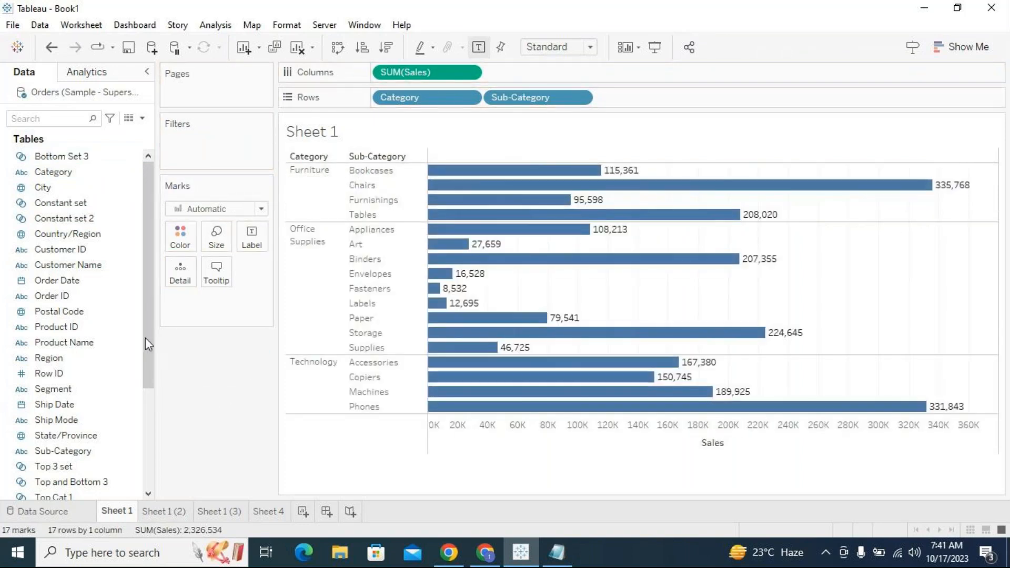
{"action": "left_click_drag", "start_coordinate": [149, 336], "coordinate": [151, 384]}
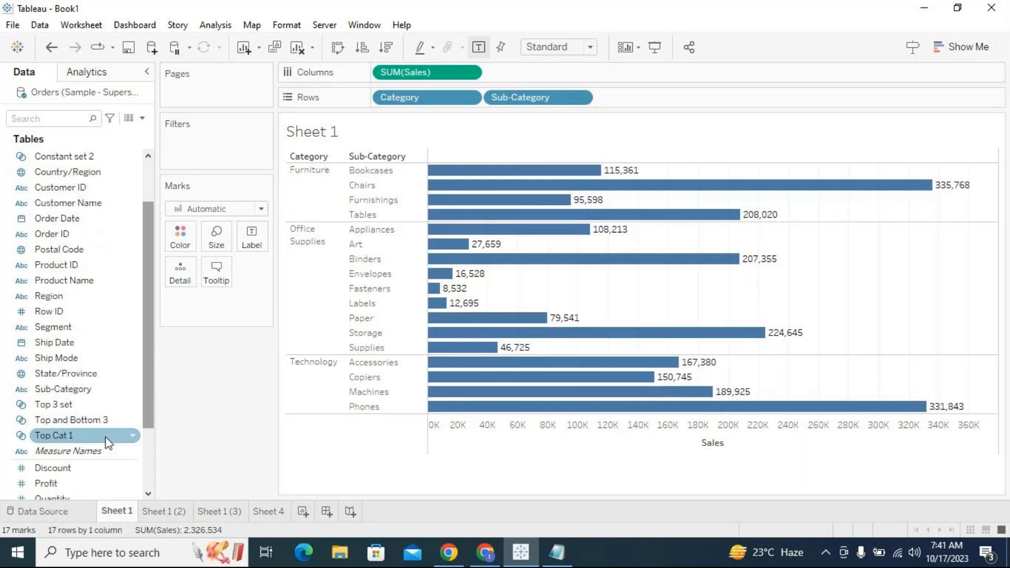
{"action": "scroll", "coordinate": [96, 247], "scroll_direction": "up", "scroll_amount": 2}
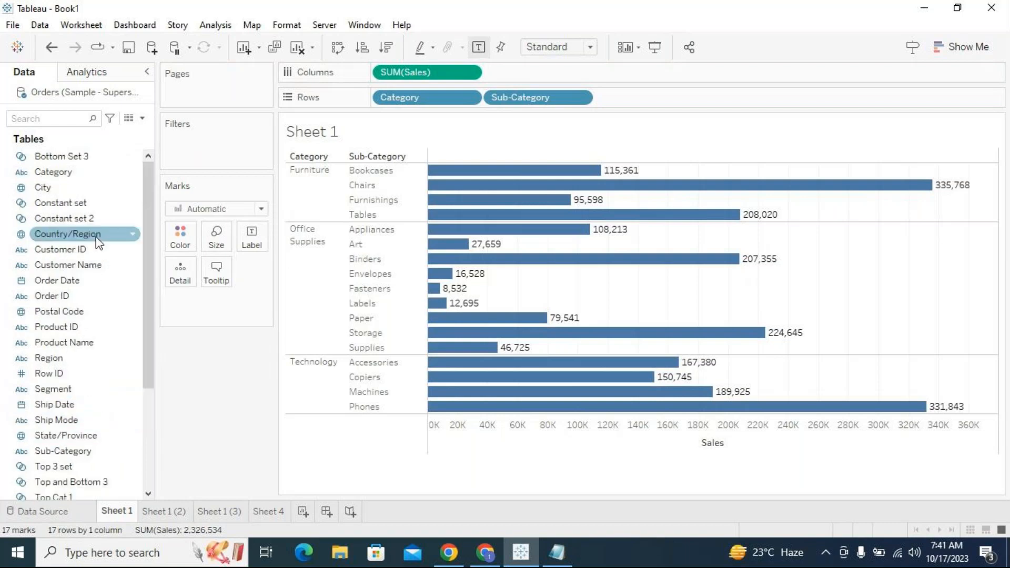
{"action": "left_click_drag", "start_coordinate": [79, 203], "coordinate": [218, 163]}
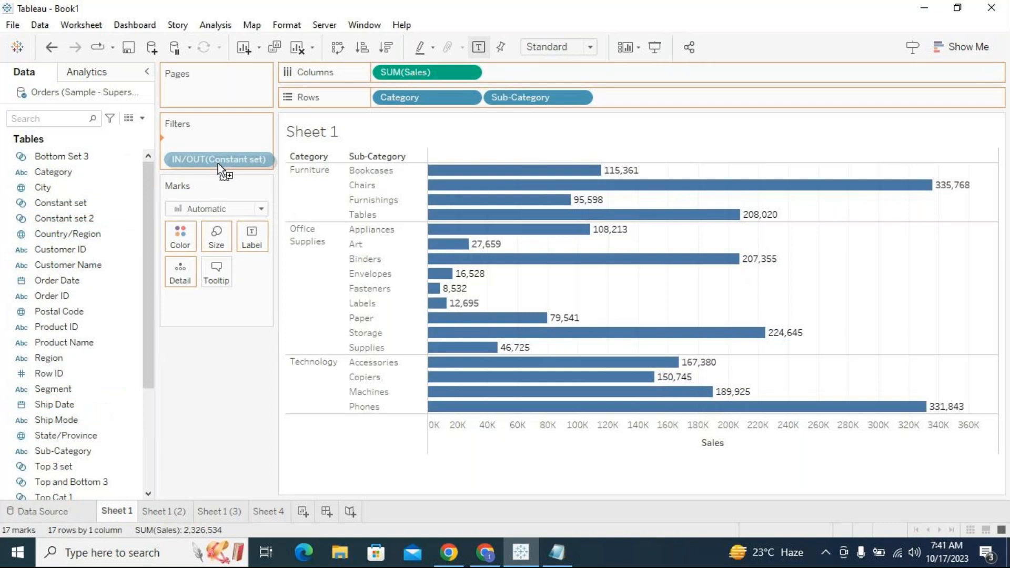
{"action": "left_click_drag", "start_coordinate": [218, 163], "coordinate": [218, 163]}
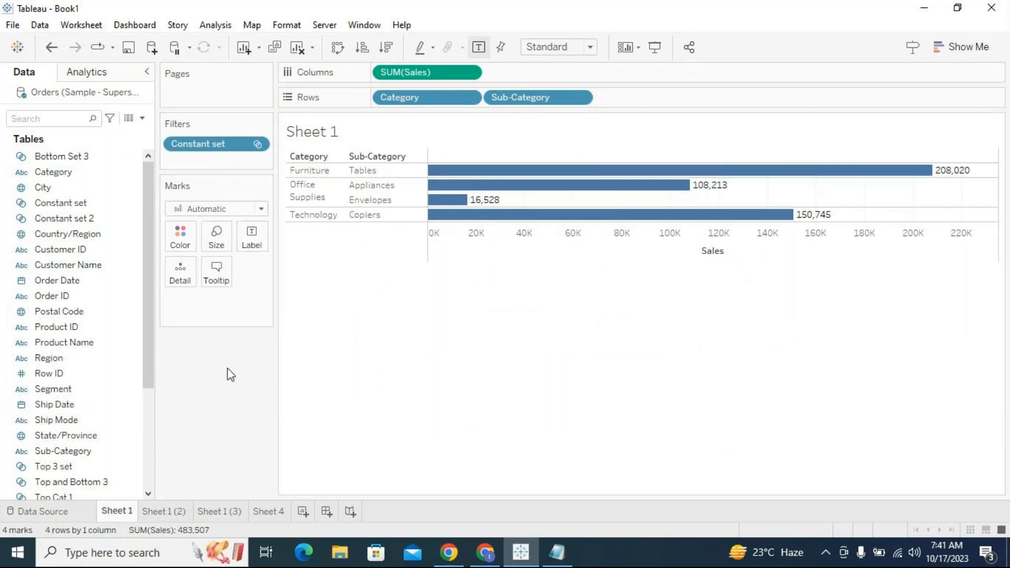
{"action": "left_click", "coordinate": [138, 374]}
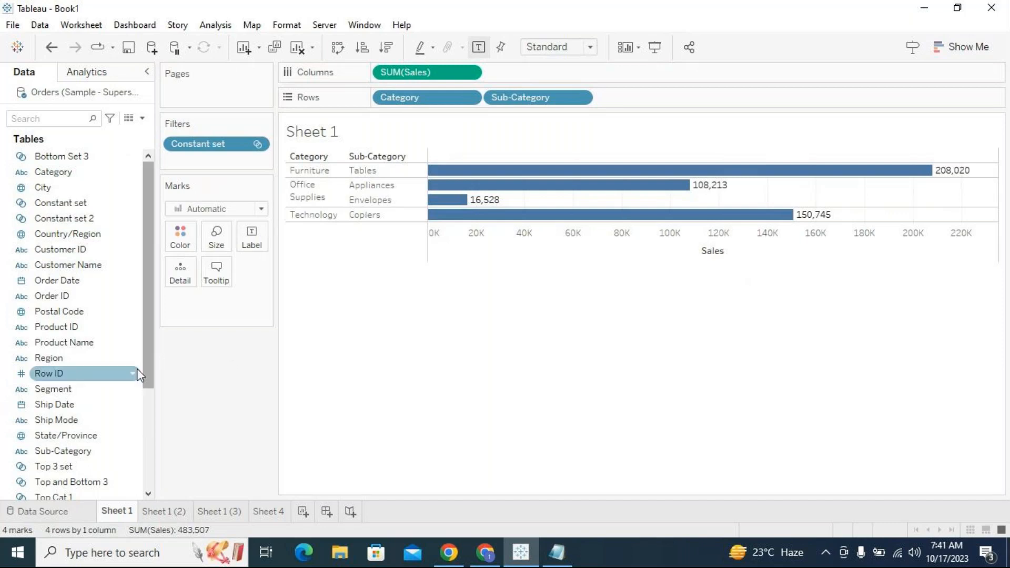
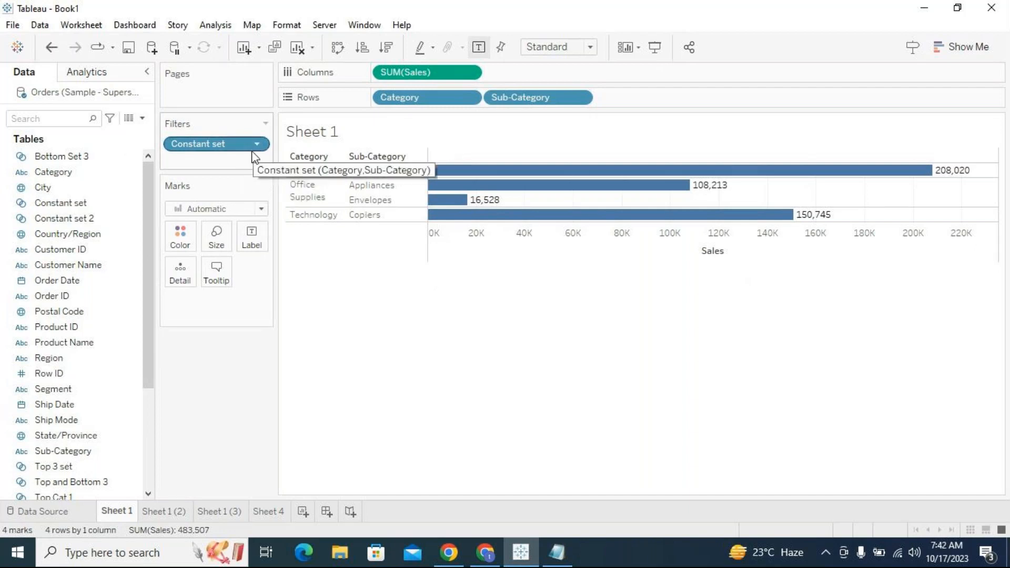
- Switch through Sheet 1 (2) and Sheet 1 (3) to Sheet 4 to view its Top and Bottom 3 filtered chart
{"action": "left_click", "coordinate": [181, 508]}
{"action": "left_click", "coordinate": [215, 511]}
{"action": "left_click", "coordinate": [268, 511]}
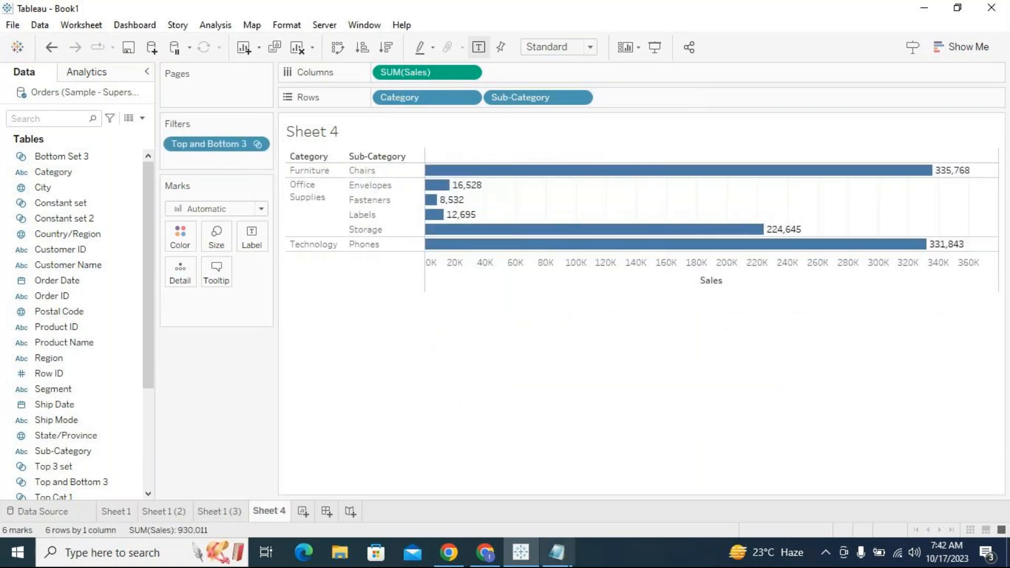
- Switch to the Notepad notes and replace "creted on" with "the" in the Sets definition line
{"action": "left_click", "coordinate": [556, 552]}
{"action": "key", "text": "Return"}
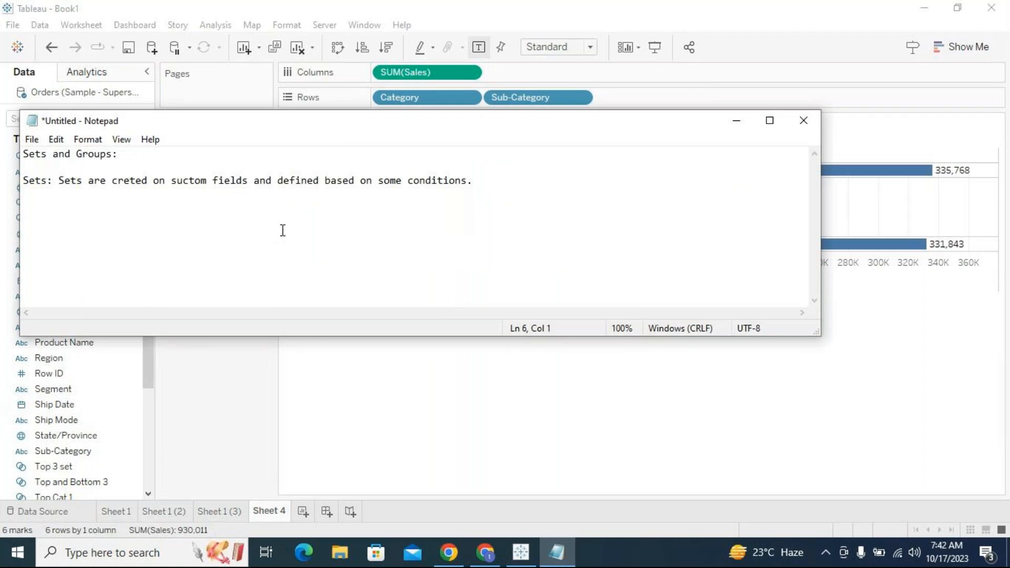
{"action": "left_click_drag", "start_coordinate": [111, 180], "coordinate": [163, 180]}
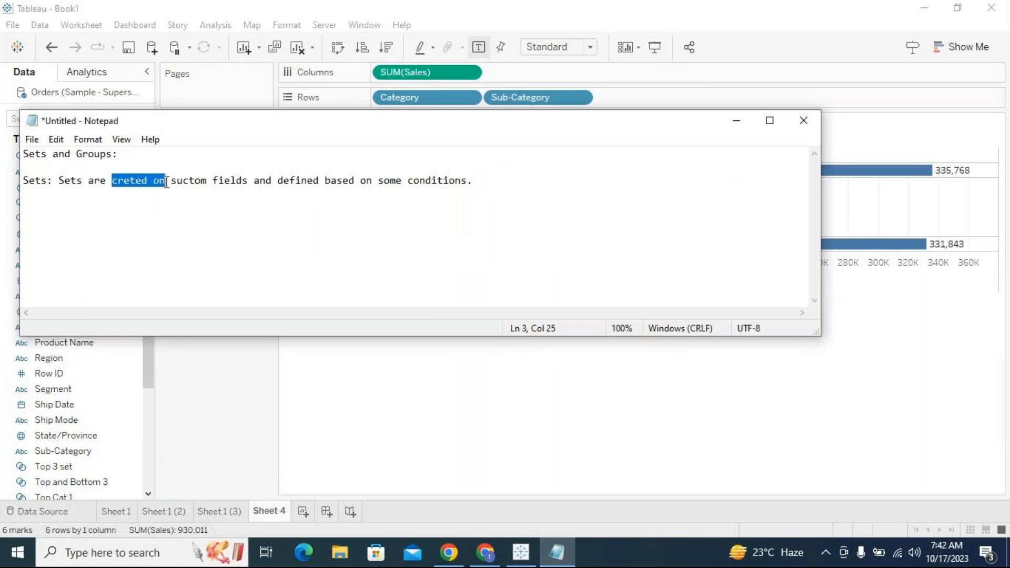
{"action": "type", "text": "the"}
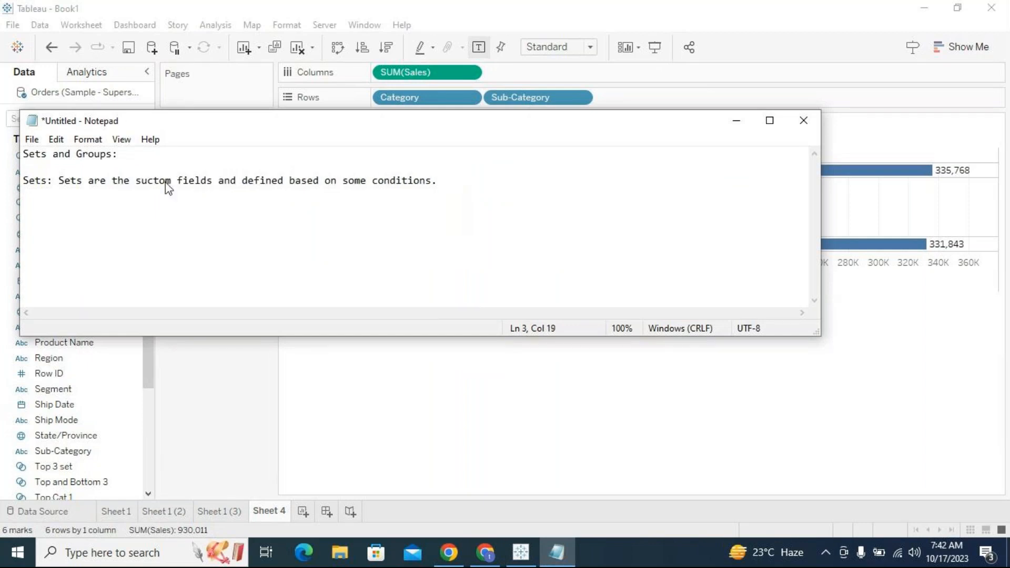
- Insert "on subset of data" after "defined" in the Sets definition so it reads "defined on subset of data based"
{"action": "left_click", "coordinate": [290, 183]}
{"action": "type", "text": "on subset of "}
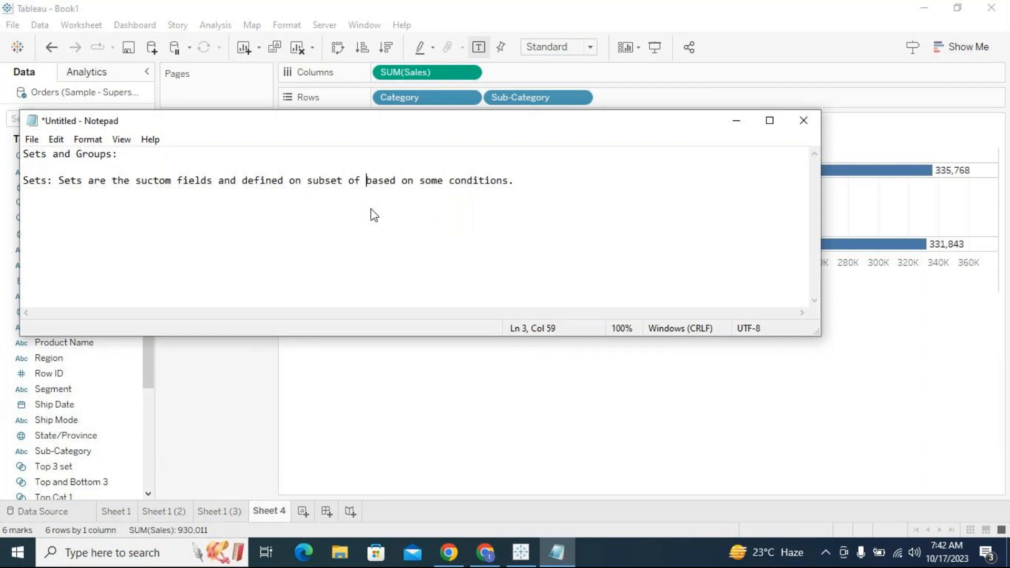
{"action": "type", "text": "data"}
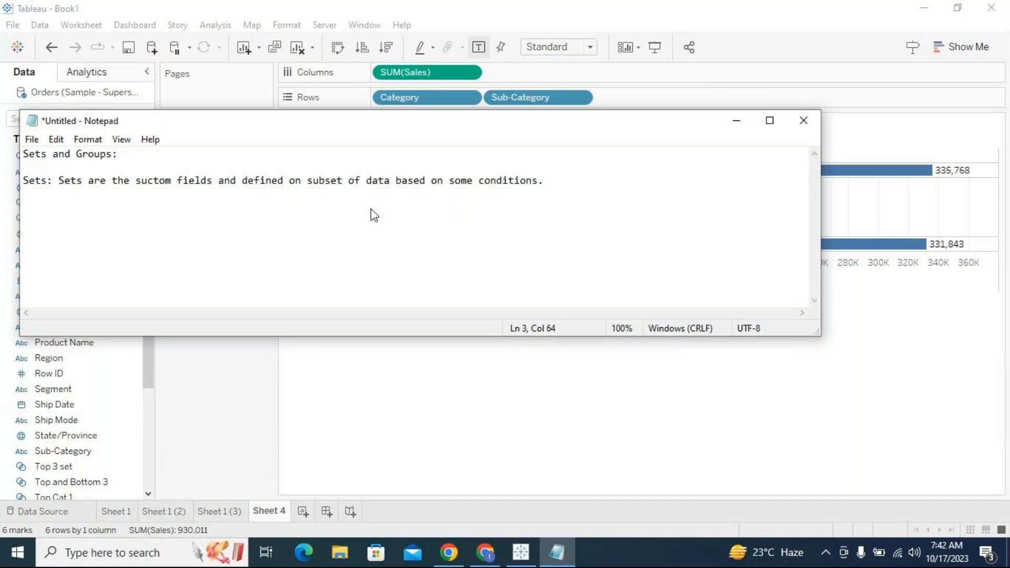
- Move the Notepad window lower and highlight "subset of data" in the Sets definition
{"action": "left_click_drag", "start_coordinate": [365, 127], "coordinate": [482, 295]}
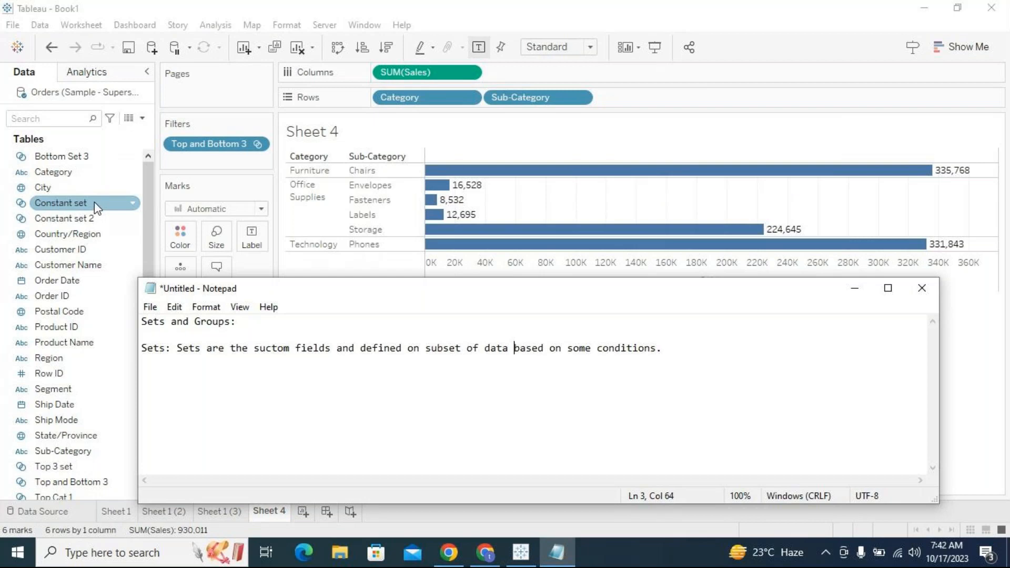
{"action": "left_click", "coordinate": [407, 387]}
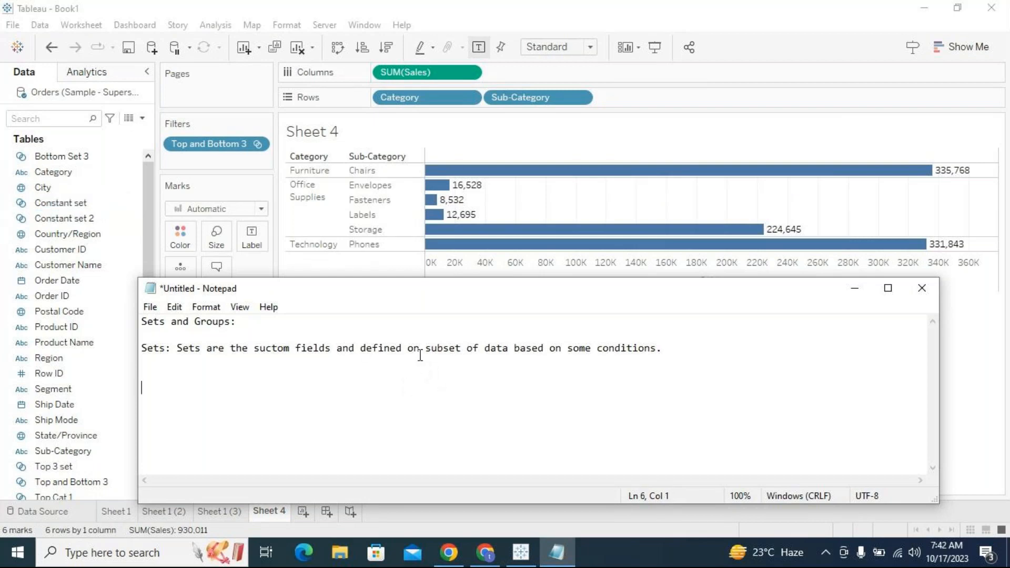
{"action": "left_click_drag", "start_coordinate": [426, 348], "coordinate": [484, 349]}
{"action": "left_click_drag", "start_coordinate": [516, 350], "coordinate": [516, 350]}
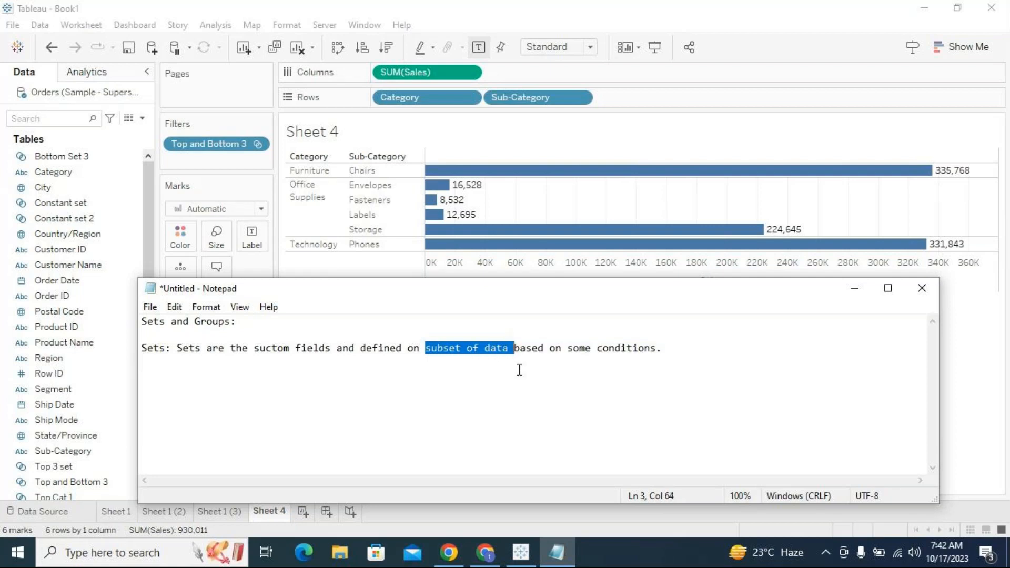
{"action": "left_click", "coordinate": [605, 362]}
- Add two blank lines after the definition and list "1. Constant Set" and "2. Conditional Set"
{"action": "left_click", "coordinate": [665, 350]}
{"action": "key", "text": "Return"}
{"action": "key", "text": "Return"}
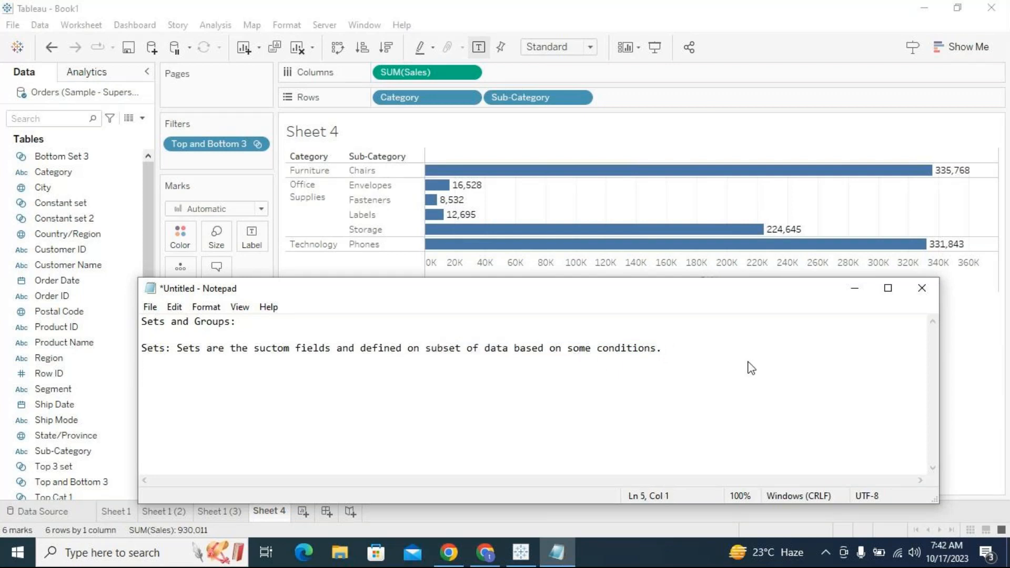
{"action": "type", "text": "1. Constant Set"}
{"action": "key", "text": "Return"}
{"action": "type", "text": "2. Cond"}
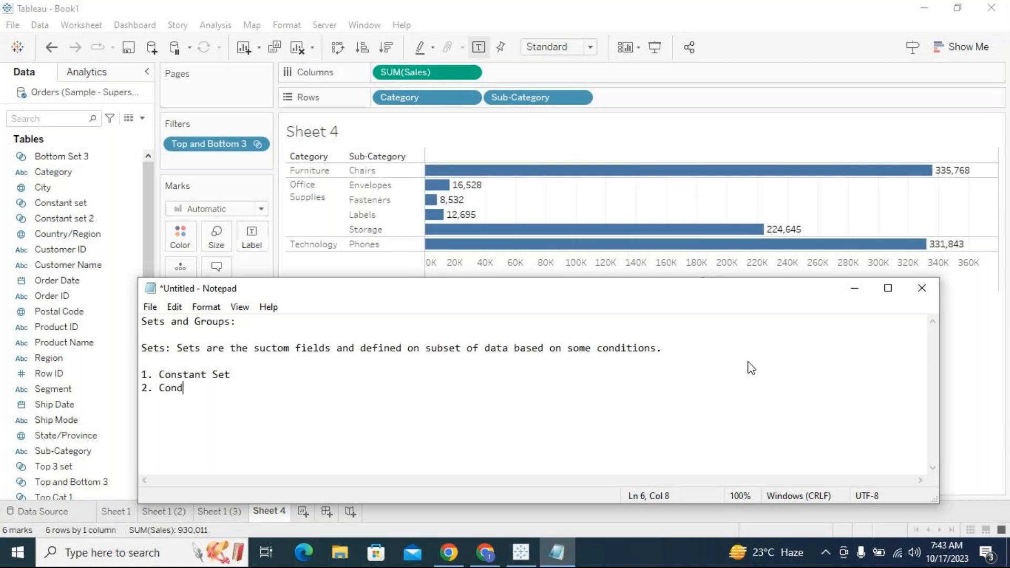
{"action": "type", "text": "itional Set:"}
- Append ": If you create a set from visualization." to the Constant Set item
{"action": "left_click", "coordinate": [273, 379]}
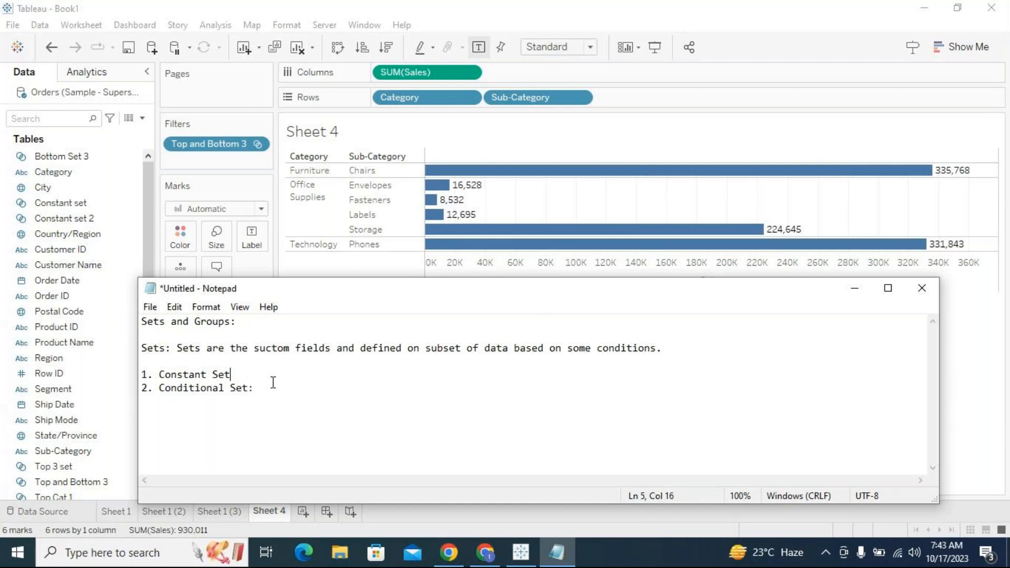
{"action": "type", "text": ": If you create a set fro"}
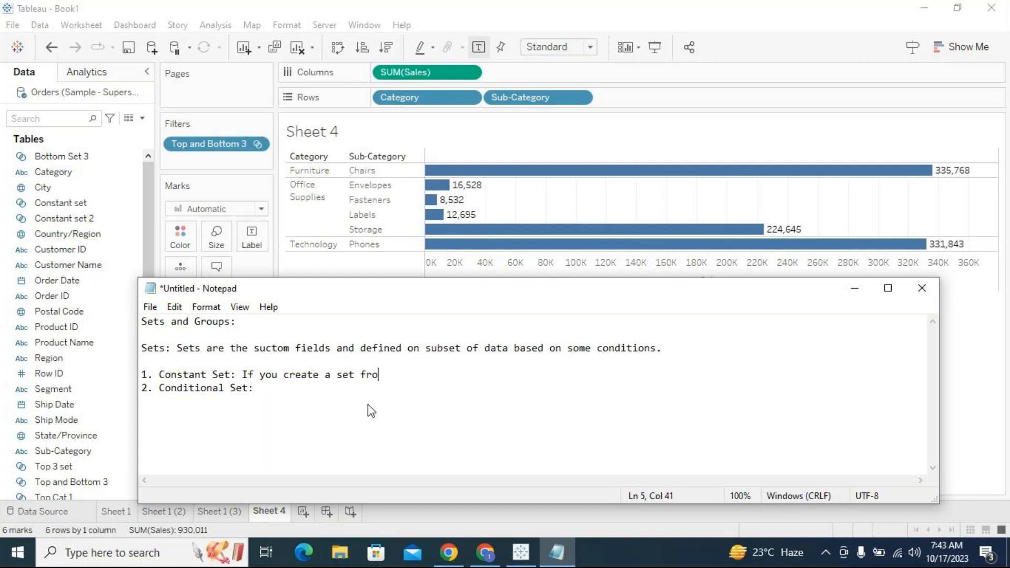
{"action": "type", "text": "m visualization."}
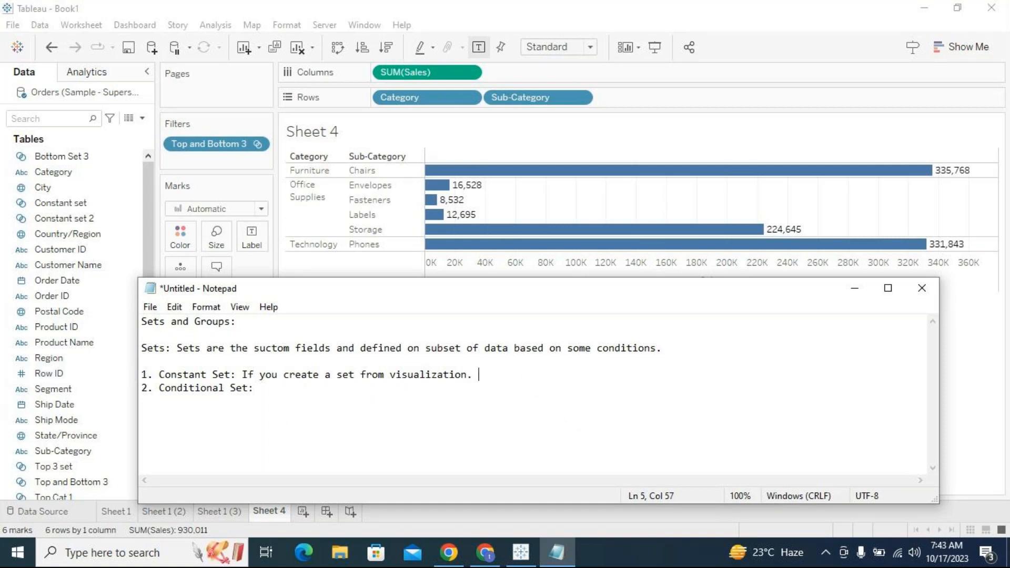
{"action": "type", "text": " creating a set with out a"}
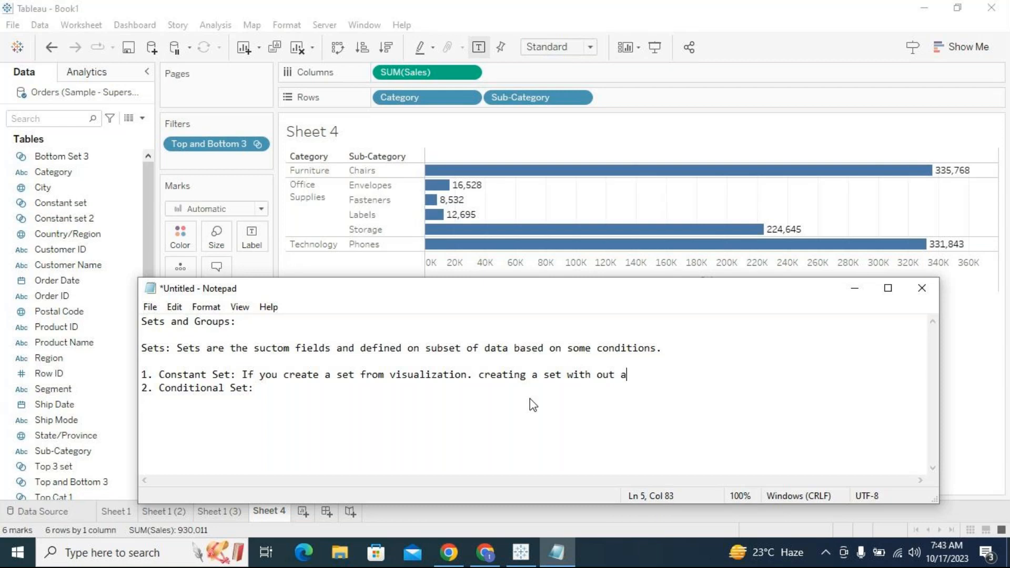
{"action": "type", "text": "ny condition is alo"}
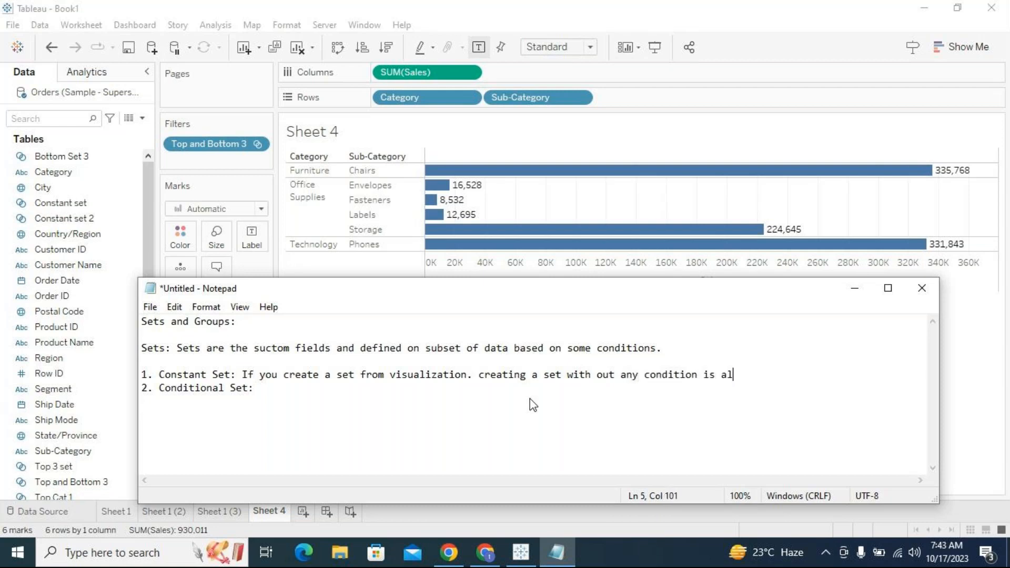
- Extend the Constant Set item with "creating a set with out any condition is also a constatn set."
{"action": "key", "text": "BackSpace"}
{"action": "type", "text": "so a constatn set."}
- Correct the misspelling "constatn" to "constant" in the Constant Set item
{"action": "key", "text": "Left"}
{"action": "key", "text": "Left"}
{"action": "key", "text": "Left"}
{"action": "key", "text": "Left"}
{"action": "key", "text": "Left"}
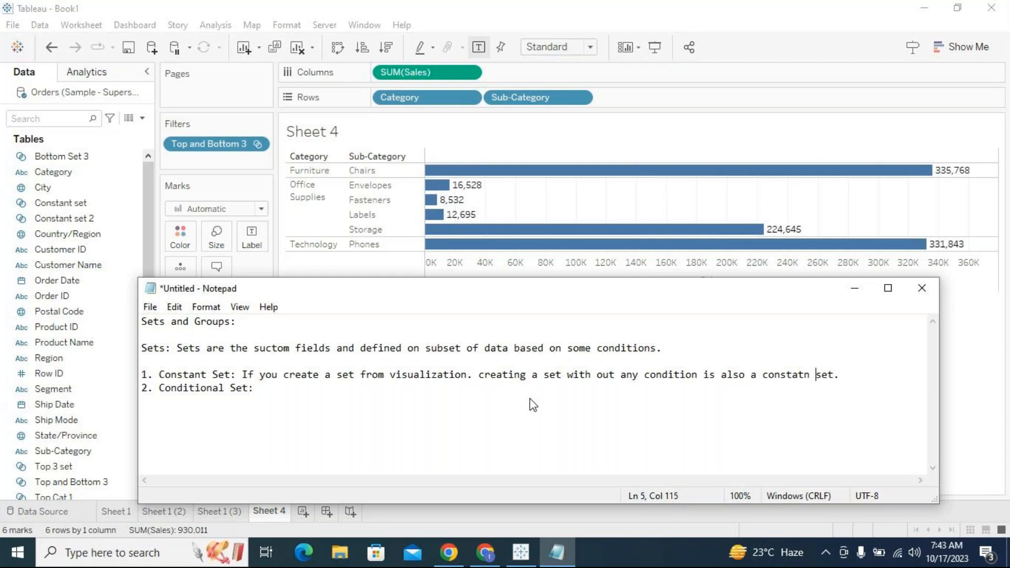
{"action": "key", "text": "Delete"}
{"action": "type", "text": "n"}
{"action": "key", "text": "Delete"}
{"action": "type", "text": "t"}
- Insert a blank line between the Constant Set and Conditional Set items
{"action": "left_click", "coordinate": [269, 388]}
{"action": "left_click", "coordinate": [859, 374]}
{"action": "key", "text": "Return"}
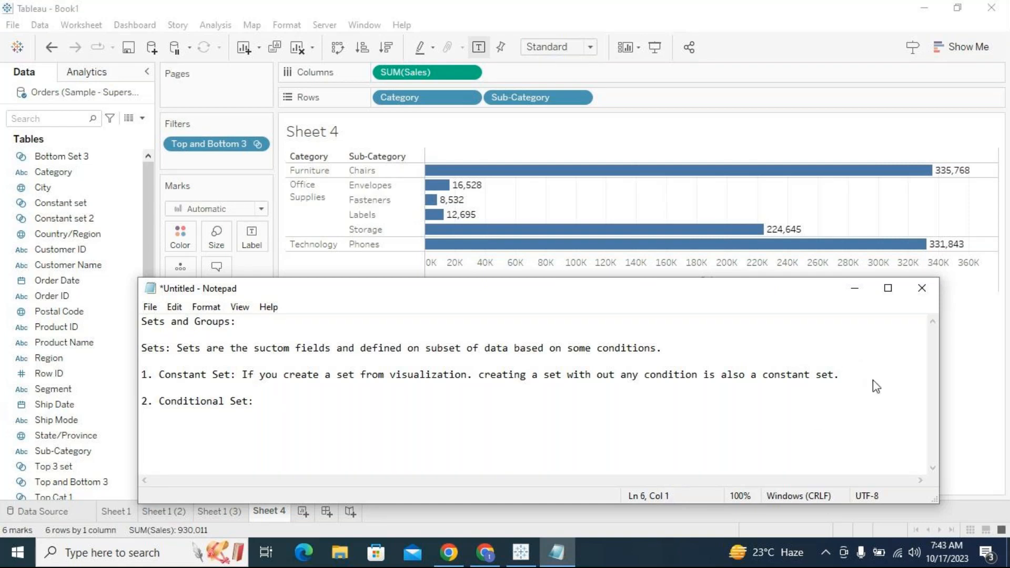
- Write "Defining a set with some conditions" after "2. Conditional Set:"
{"action": "left_click", "coordinate": [257, 401]}
{"action": "left_click_drag", "start_coordinate": [383, 289], "coordinate": [404, 302]}
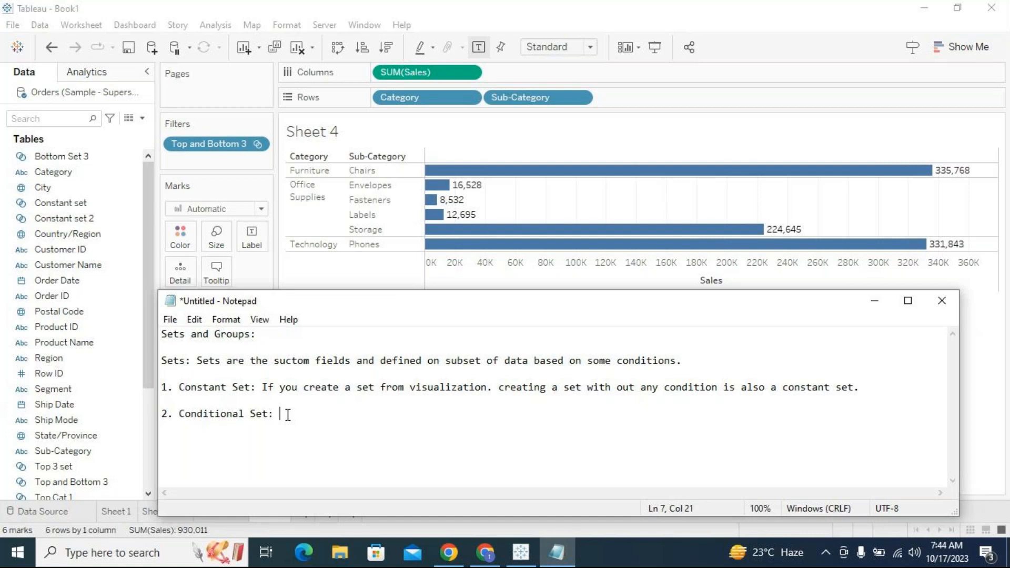
{"action": "type", "text": "Defining a set with some conditions"}
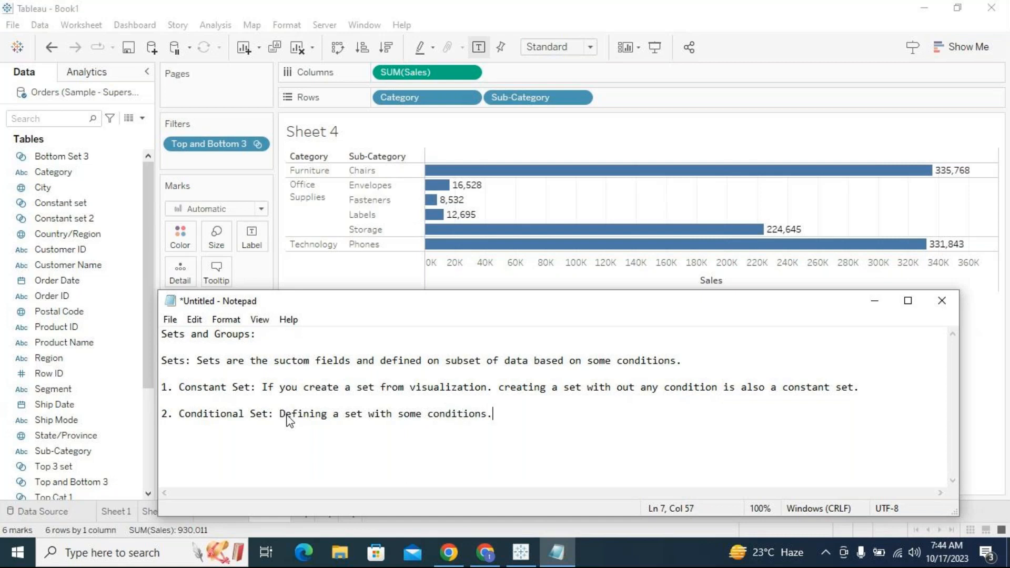
{"action": "type", "text": ". The results are in this "}
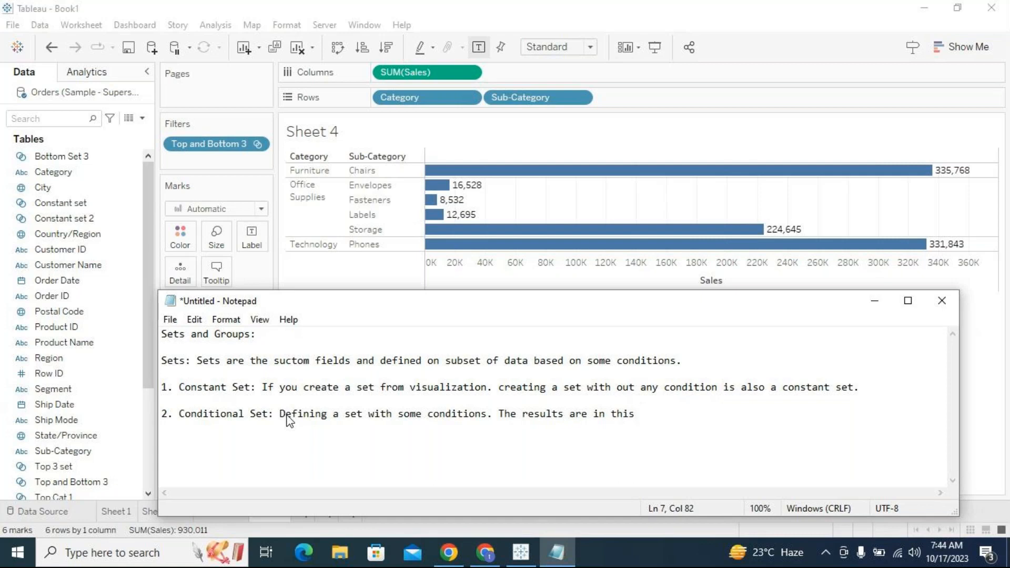
{"action": "type", "text": "set is not constat"}
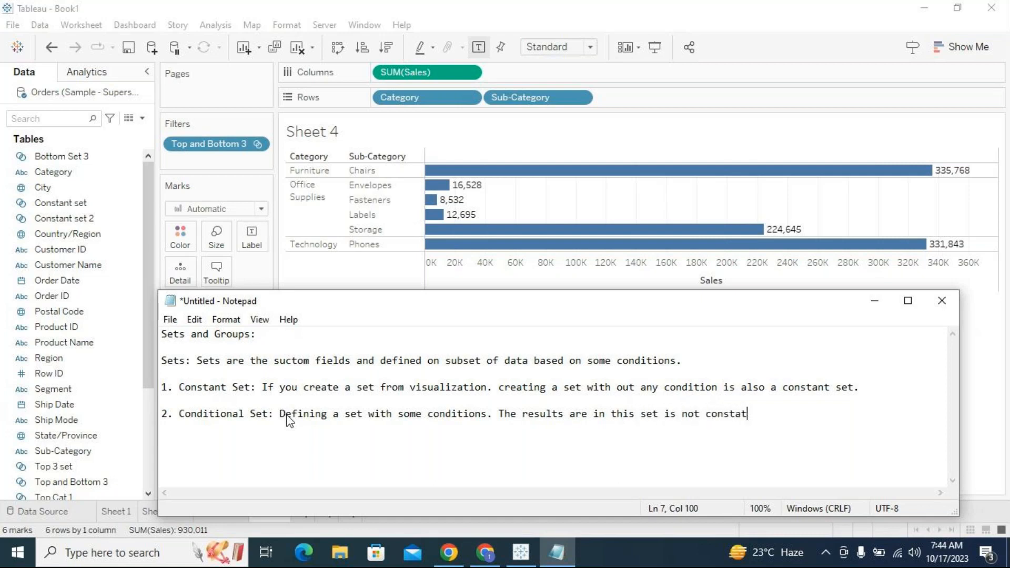
{"action": "type", "text": "t."}
- Continue with ". The results are in this set is not constant." and add a blank line below
{"action": "key", "text": "Return"}
{"action": "key", "text": "Return"}
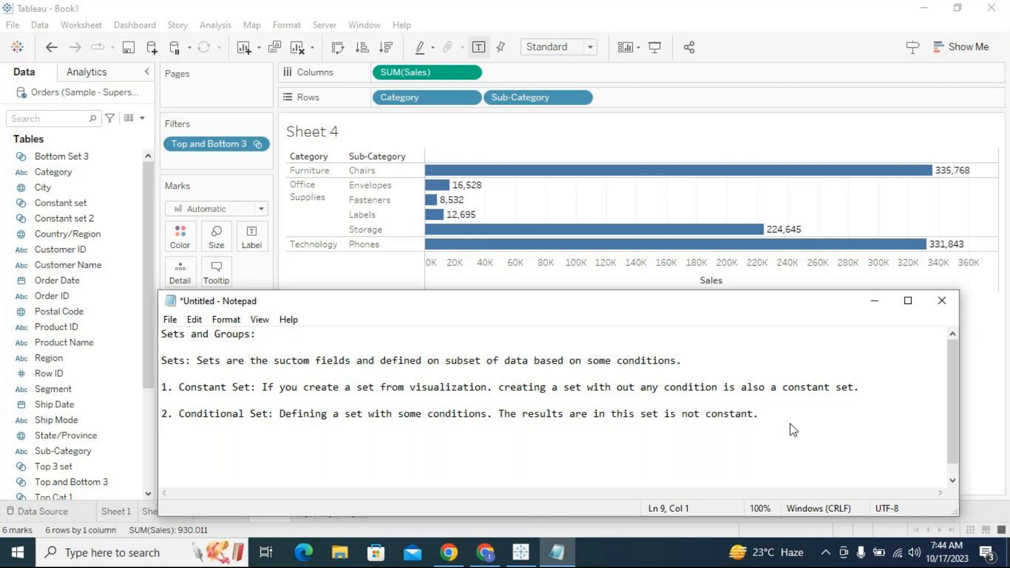
- Begin a bullet reading "-> when we have repetitive same conditional filters"
{"action": "type", "text": "-> wehn"}
{"action": "key", "text": "BackSpace"}
{"action": "key", "text": "BackSpace"}
{"action": "key", "text": "BackSpace"}
{"action": "type", "text": "hen we have repetitive sonditional"}
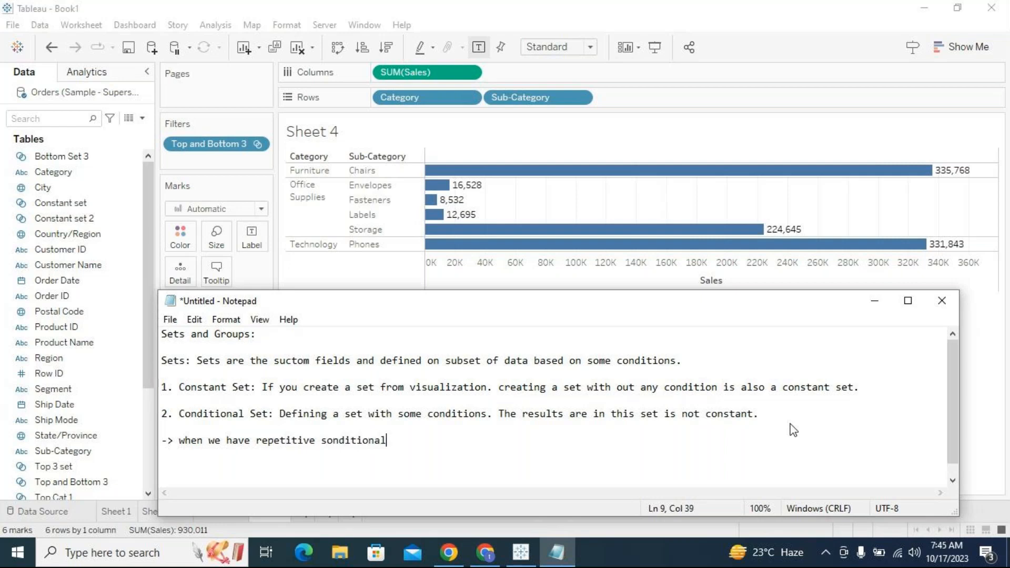
{"action": "key", "text": "BackSpace"}
{"action": "key", "text": "BackSpace"}
{"action": "key", "text": "BackSpace"}
{"action": "key", "text": "BackSpace"}
{"action": "key", "text": "BackSpace"}
{"action": "key", "text": "BackSpace"}
{"action": "key", "text": "BackSpace"}
{"action": "key", "text": "BackSpace"}
{"action": "key", "text": "BackSpace"}
{"action": "key", "text": "BackSpace"}
{"action": "key", "text": "BackSpace"}
{"action": "type", "text": "same conditiona"}
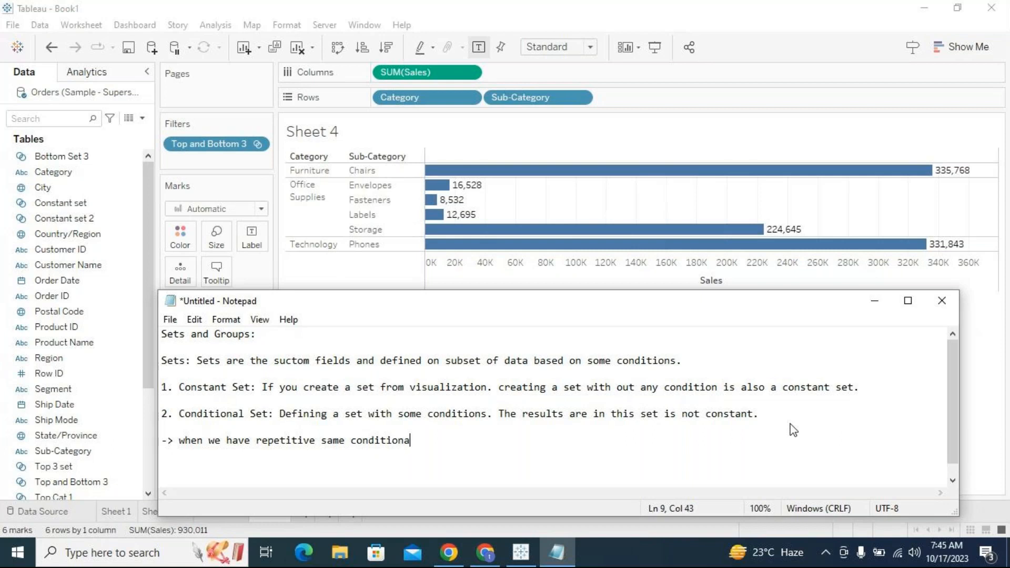
{"action": "type", "text": "l filters in multipe"}
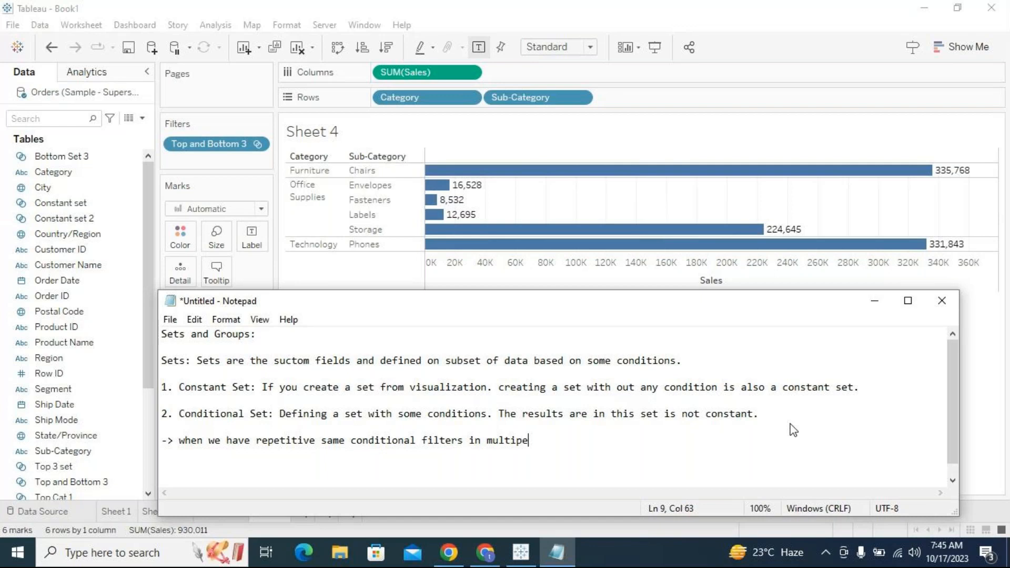
- Finish the bullet with "in multiple sheets, we can replace those with conditional sets."
{"action": "key", "text": "BackSpace"}
{"action": "type", "text": "le sheets, we can replace those with conditional sets"}
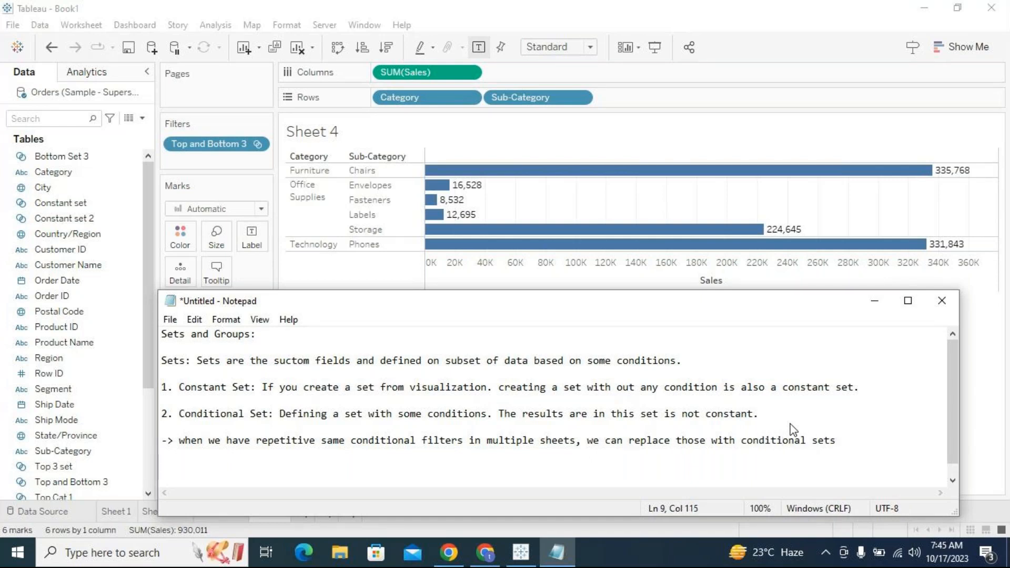
{"action": "type", "text": "."}
- Add the bullet "-> Sets are pre computes the calculations and holds results." on a new line
{"action": "key", "text": "Return"}
{"action": "type", "text": "-> Set"}
{"action": "key", "text": "BackSpace"}
{"action": "key", "text": "BackSpace"}
{"action": "type", "text": "s"}
{"action": "key", "text": "BackSpace"}
{"action": "type", "text": "ts are "}
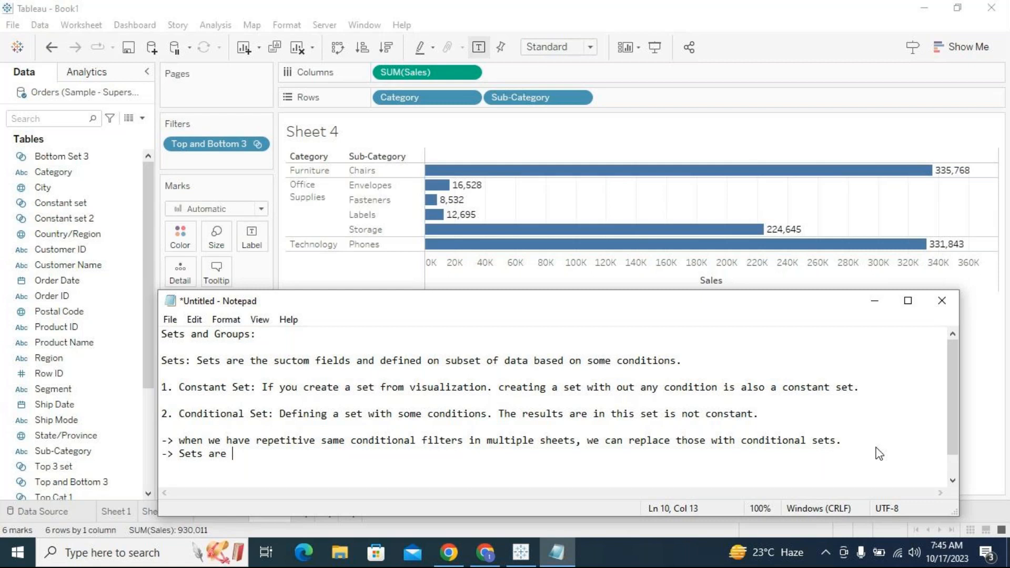
{"action": "type", "text": "pre computes the "}
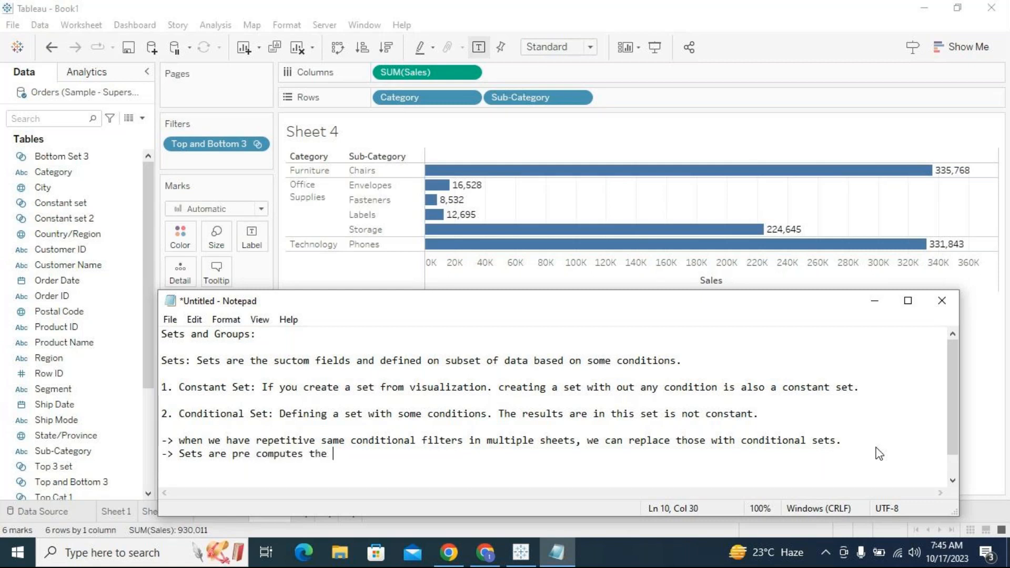
{"action": "type", "text": "calculations and ho"}
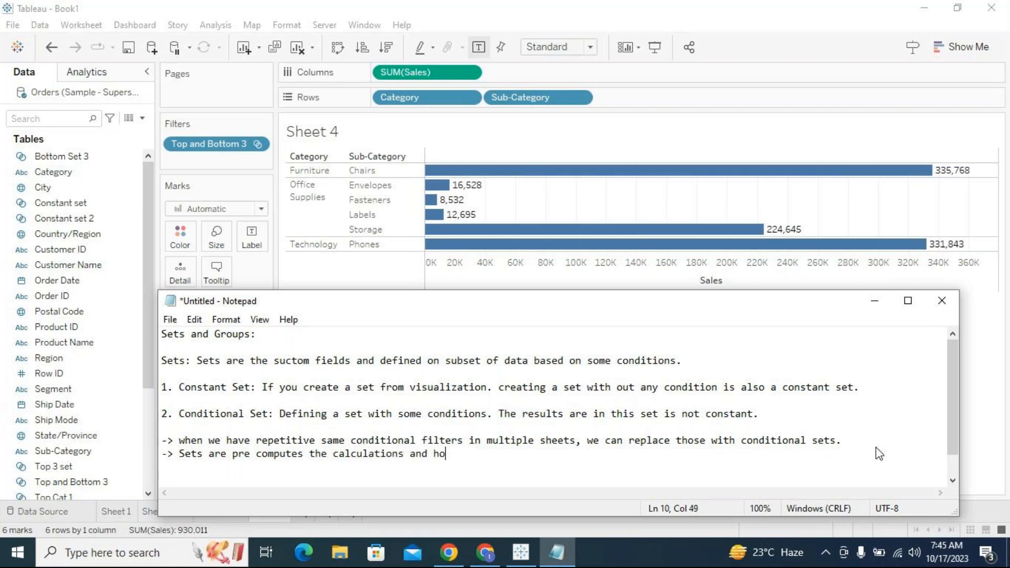
{"action": "type", "text": "lds results."}
- Add the bullet "-> It improves report performance." on a new line of the notes
{"action": "key", "text": "Return"}
{"action": "type", "text": "-"}
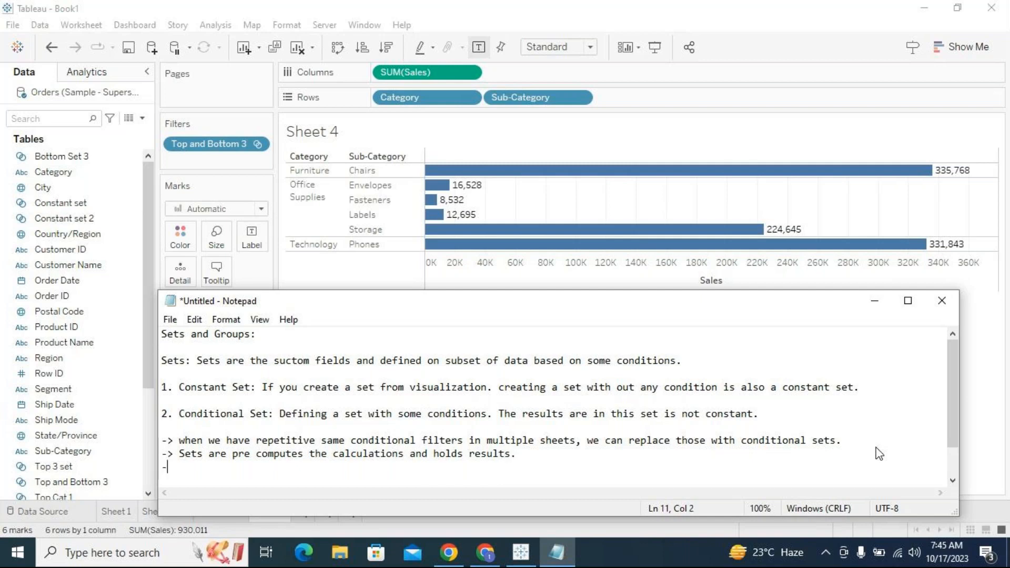
{"action": "type", "text": ">"}
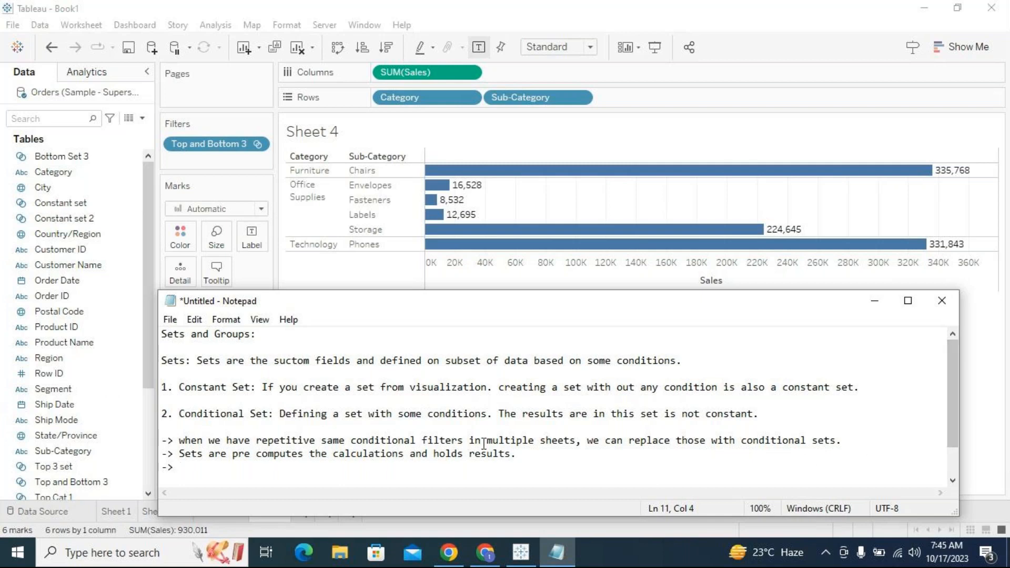
{"action": "left_click", "coordinate": [471, 455]}
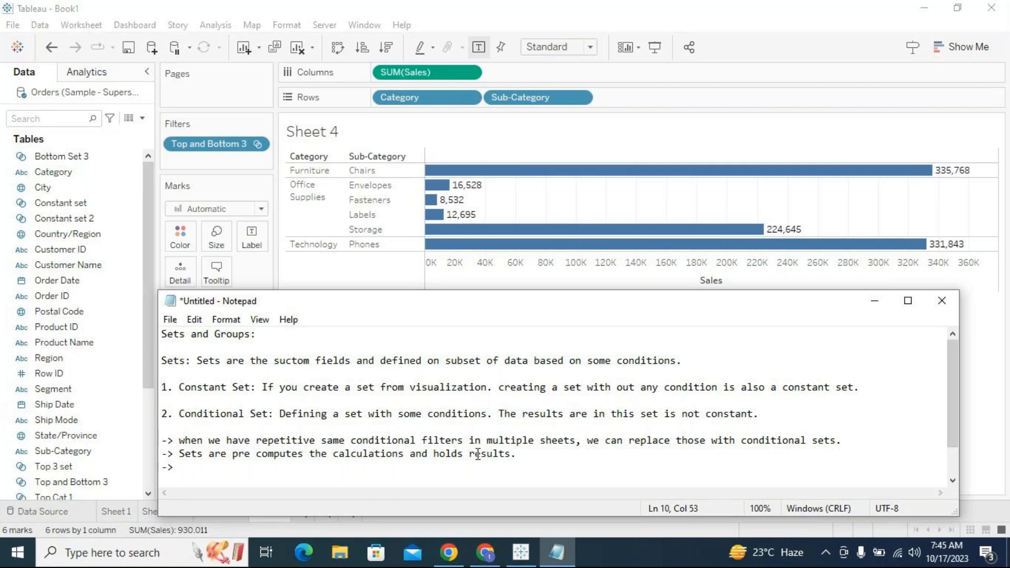
{"action": "left_click", "coordinate": [213, 470]}
{"action": "type", "text": "It giv"}
{"action": "type", "text": "es"}
{"action": "key", "text": "BackSpace"}
{"action": "key", "text": "BackSpace"}
{"action": "key", "text": "BackSpace"}
{"action": "key", "text": "BackSpace"}
{"action": "key", "text": "BackSpace"}
{"action": "type", "text": "improves "}
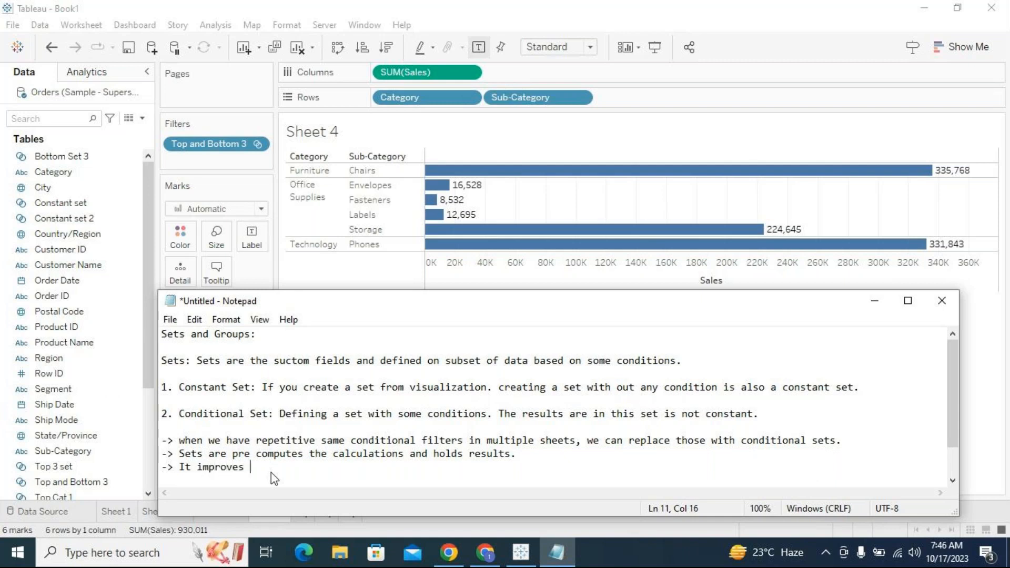
{"action": "type", "text": "report performance"}
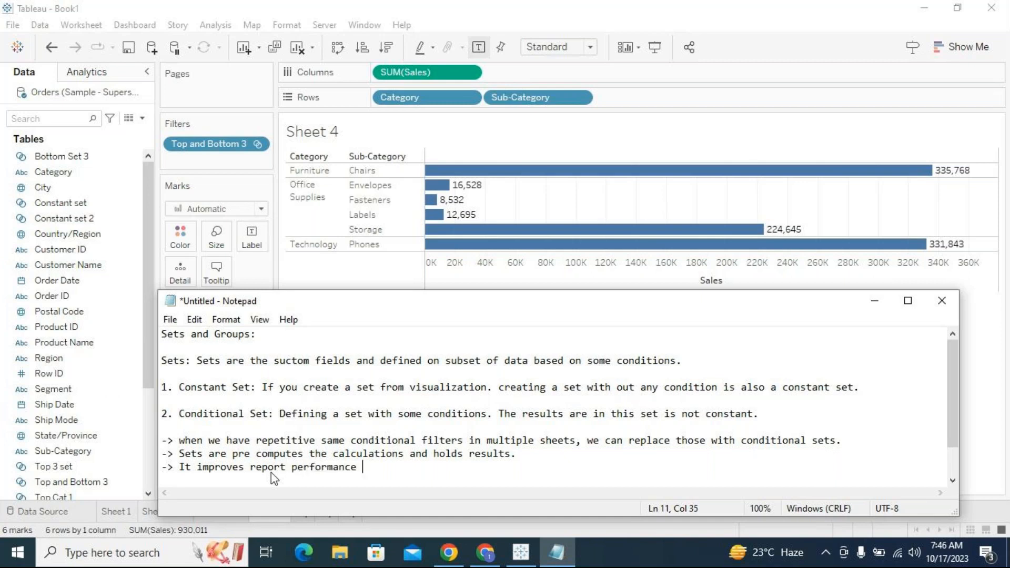
{"action": "key", "text": "BackSpace"}
{"action": "type", "text": "."}
{"action": "left_click", "coordinate": [874, 301]}
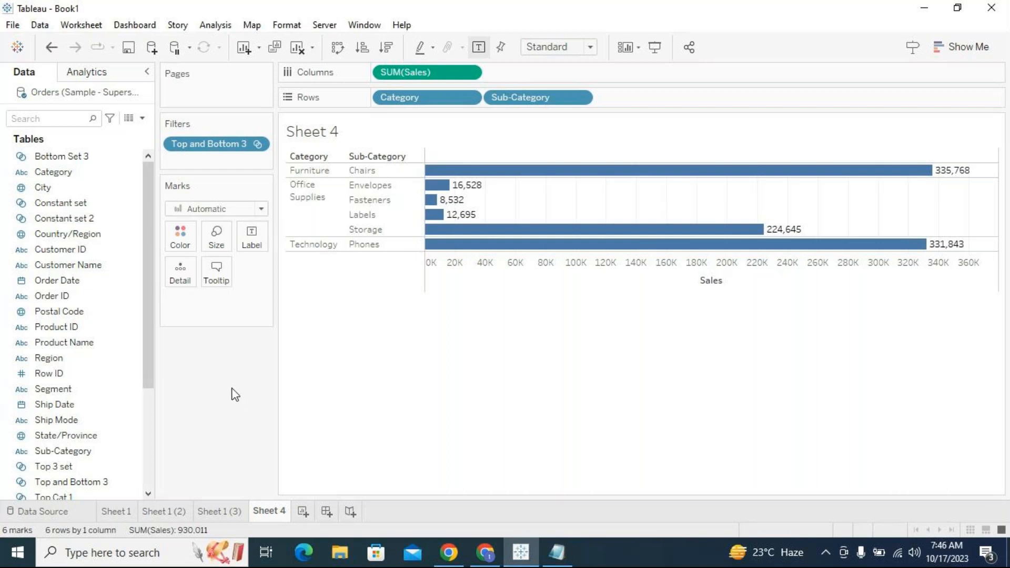
{"action": "scroll", "coordinate": [150, 355], "scroll_direction": "down", "scroll_amount": 1}
{"action": "scroll", "coordinate": [147, 358], "scroll_direction": "up", "scroll_amount": 1}
{"action": "left_click", "coordinate": [134, 177]}
{"action": "left_click", "coordinate": [557, 552]}
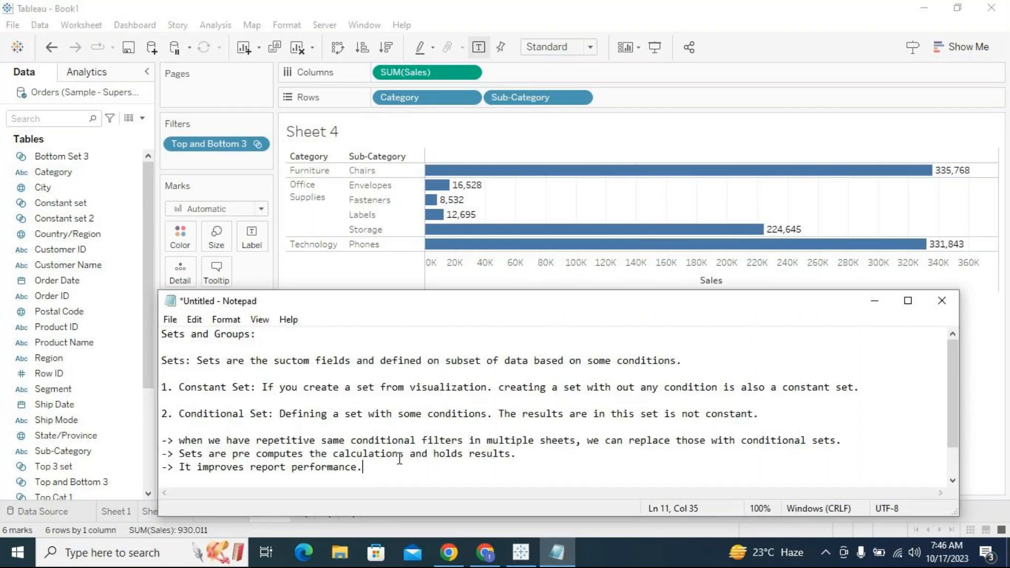
- Add the bullet "->To cobine a set, both the sets must defined on same dimension." on a new line
{"action": "key", "text": "Return"}
{"action": "type", "text": "->"}
{"action": "type", "text": "To cobine a s"}
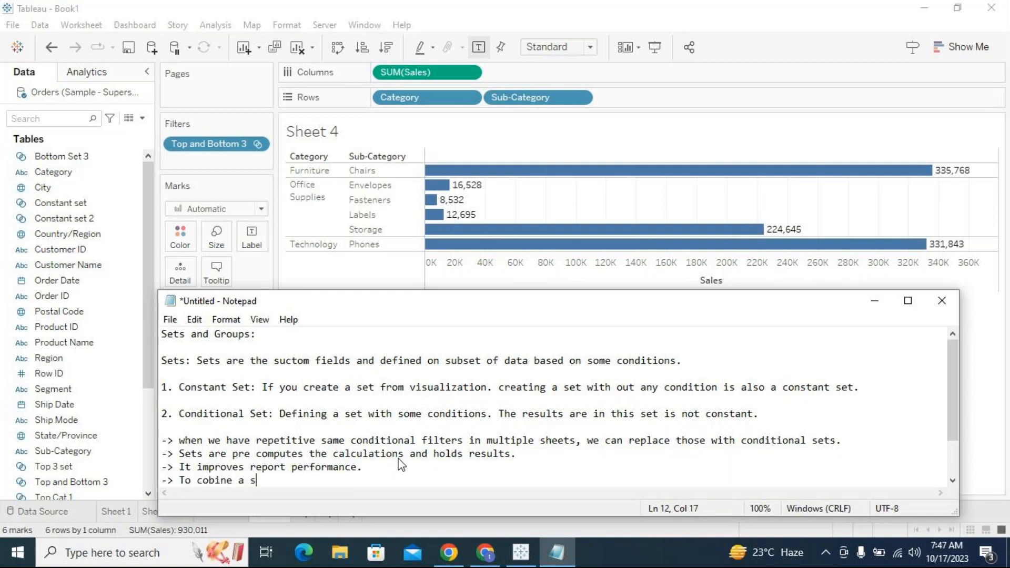
{"action": "type", "text": "et, both the set"}
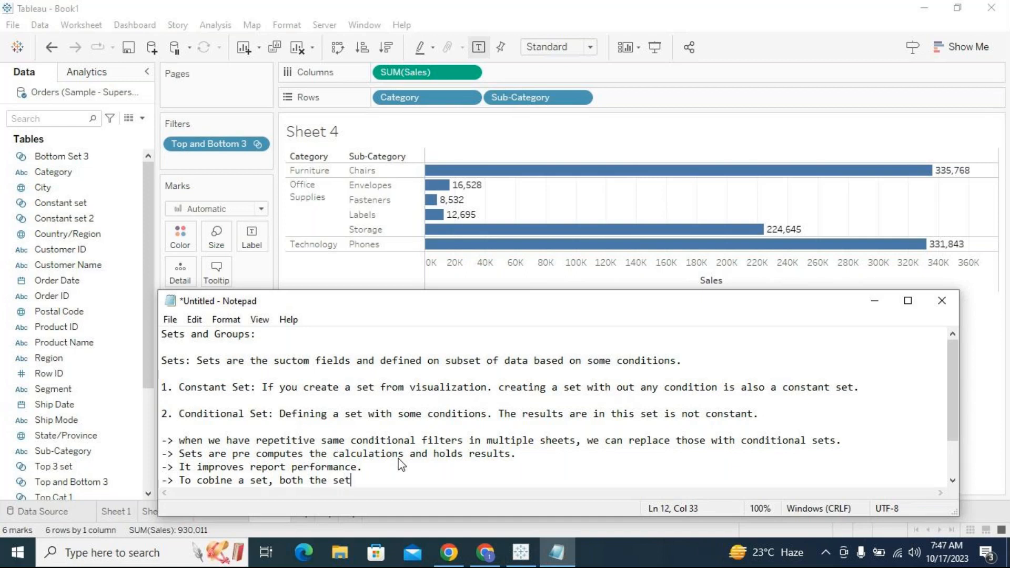
{"action": "type", "text": "s must defined on same "}
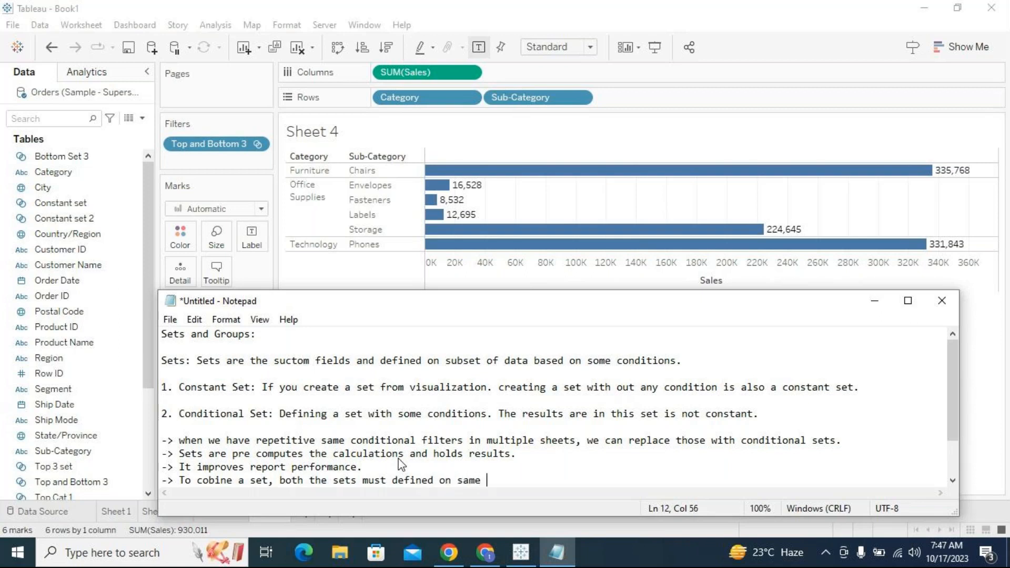
{"action": "type", "text": "dimension."}
- Add the bullet "-> Sets can not be created on Measure columns." on a new line
{"action": "key", "text": "Return"}
{"action": "type", "text": "-> "}
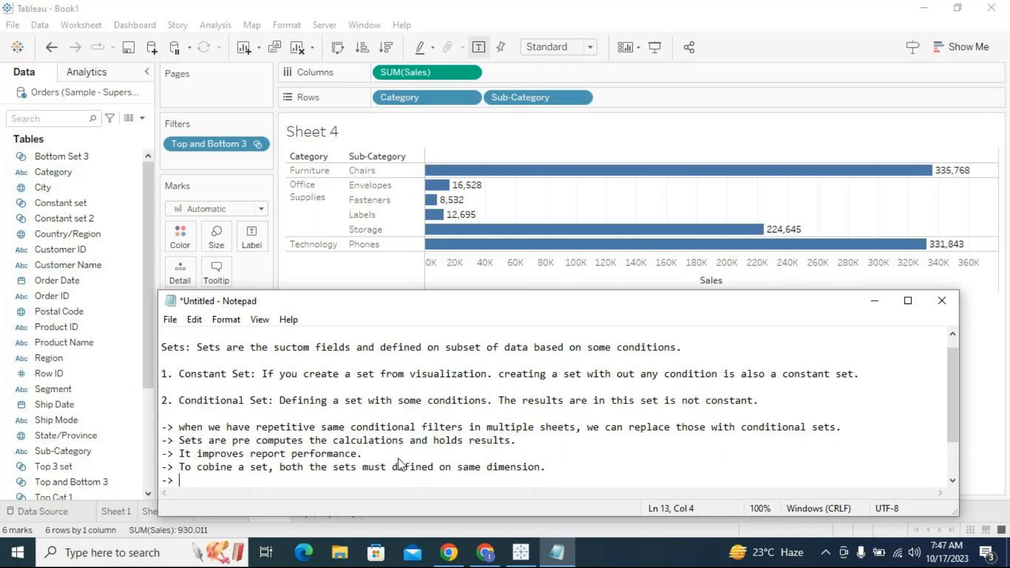
{"action": "type", "text": "Sets can not be created on Measure columns"}
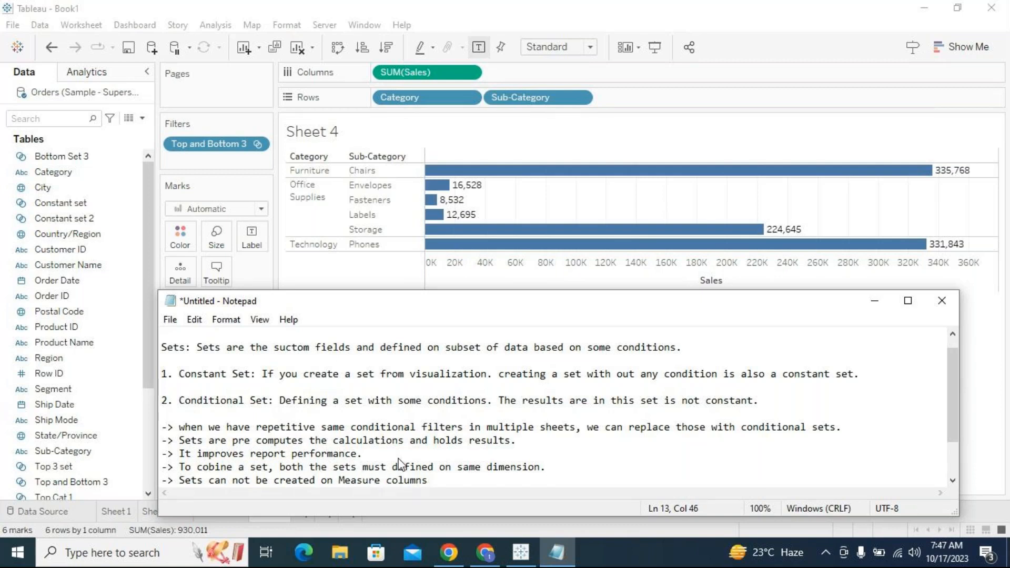
{"action": "type", "text": "."}
- Add the bullet "-> Sets are also not created on multiple dimensional selection." on a new line
{"action": "key", "text": "Return"}
{"action": "key", "text": "Return"}
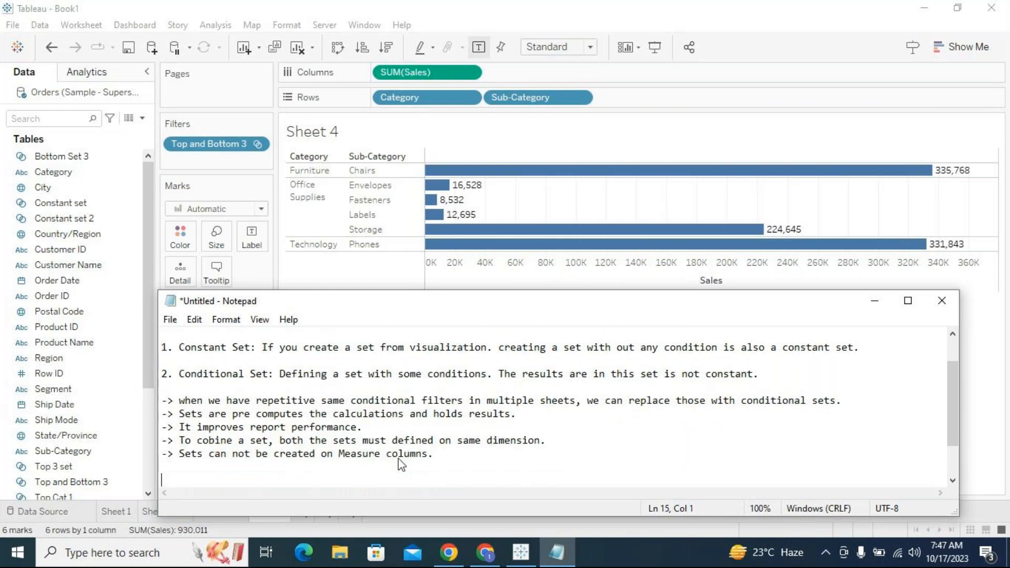
{"action": "key", "text": "BackSpace"}
{"action": "type", "text": "-> Sets are al"}
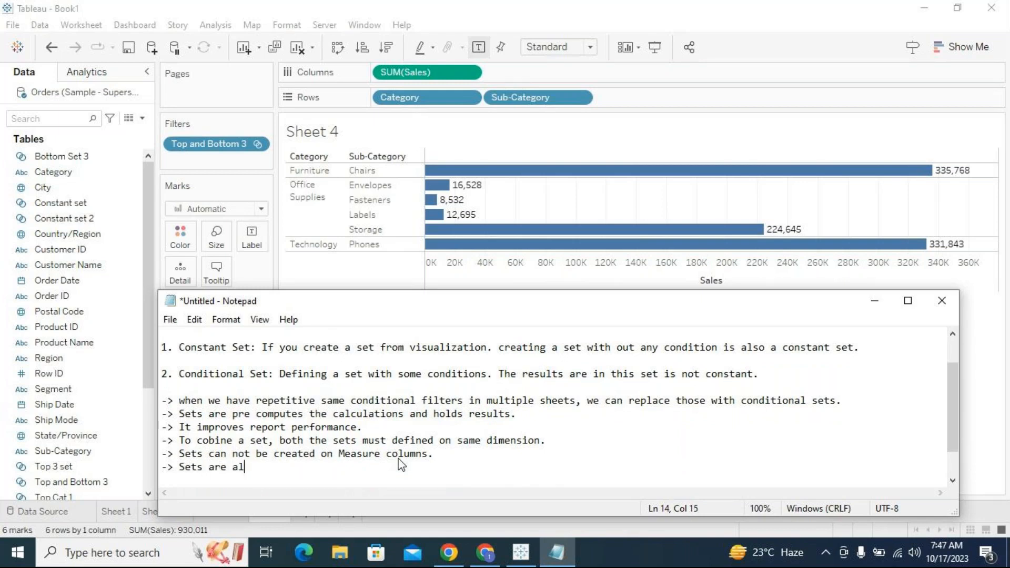
{"action": "type", "text": "so not created on"}
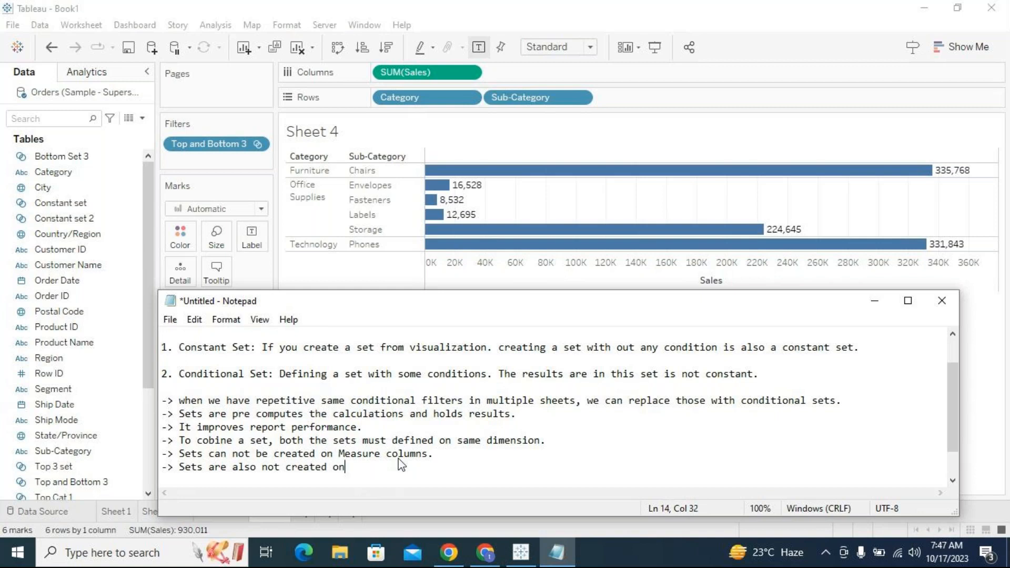
{"action": "type", "text": " multiple dimensions "}
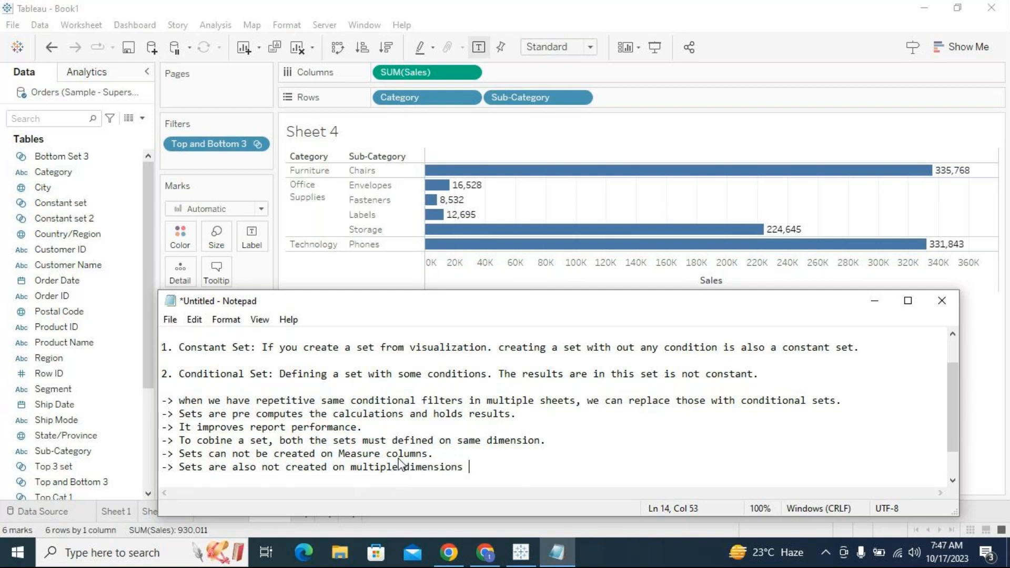
{"action": "type", "text": "s"}
{"action": "key", "text": "BackSpace"}
{"action": "key", "text": "BackSpace"}
{"action": "key", "text": "BackSpace"}
{"action": "type", "text": "al"}
{"action": "type", "text": "selection."}
- Begin a bullet reading "->multiple value from Mutiple dimensions is possible when set created from the visualization."
{"action": "key", "text": "Return"}
{"action": "type", "text": "->"}
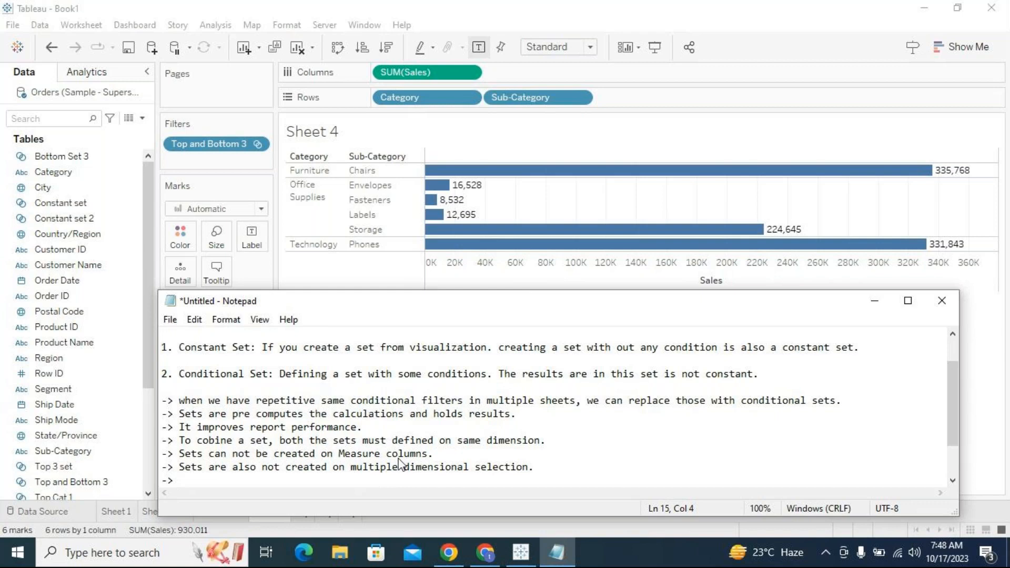
{"action": "type", "text": "multiple value "}
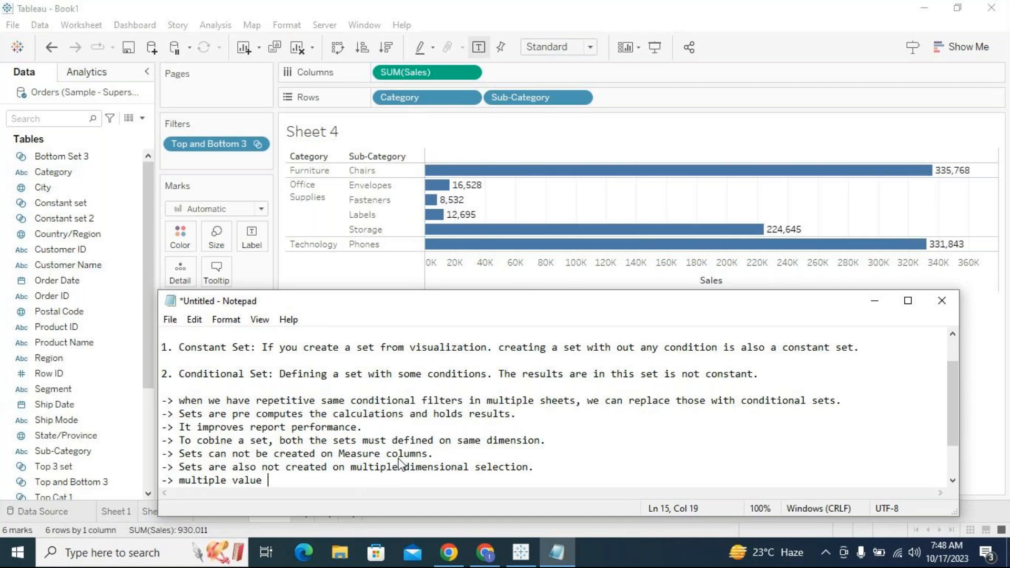
{"action": "type", "text": "from Mutiple dimension"}
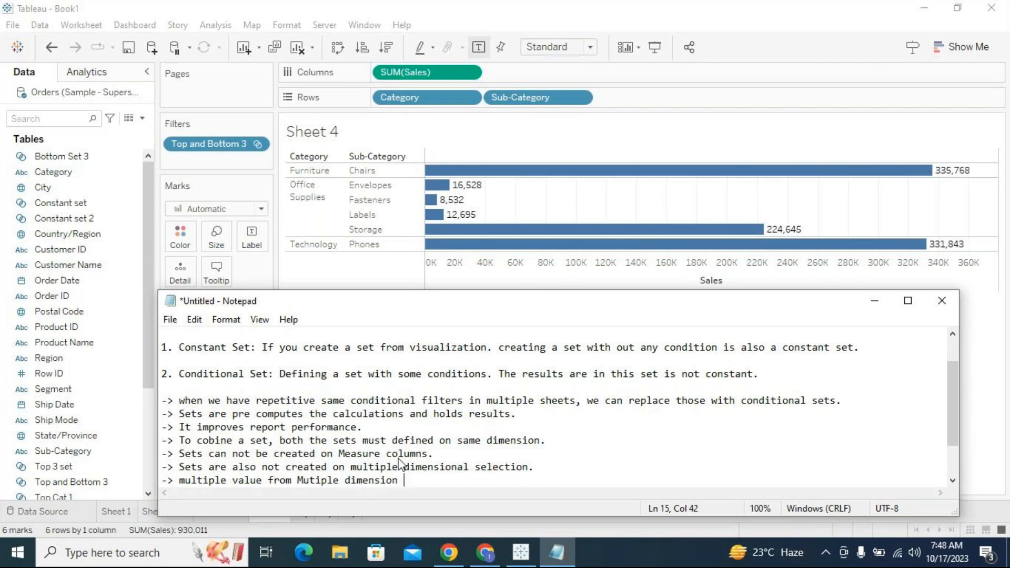
{"action": "key", "text": "BackSpace"}
{"action": "type", "text": "s is possible when set cea"}
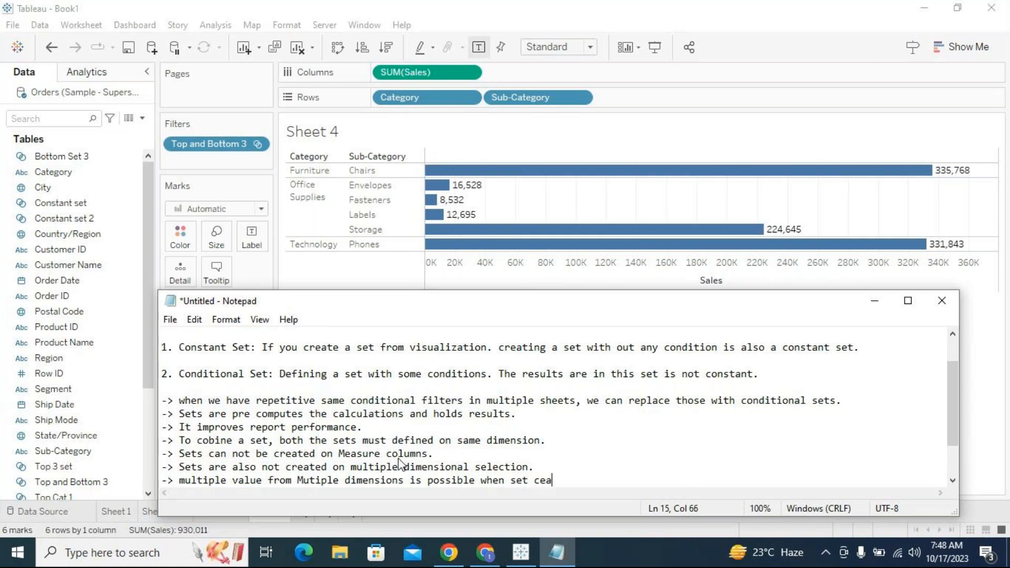
{"action": "key", "text": "BackSpace"}
{"action": "key", "text": "BackSpace"}
{"action": "type", "text": "reated from the vi"}
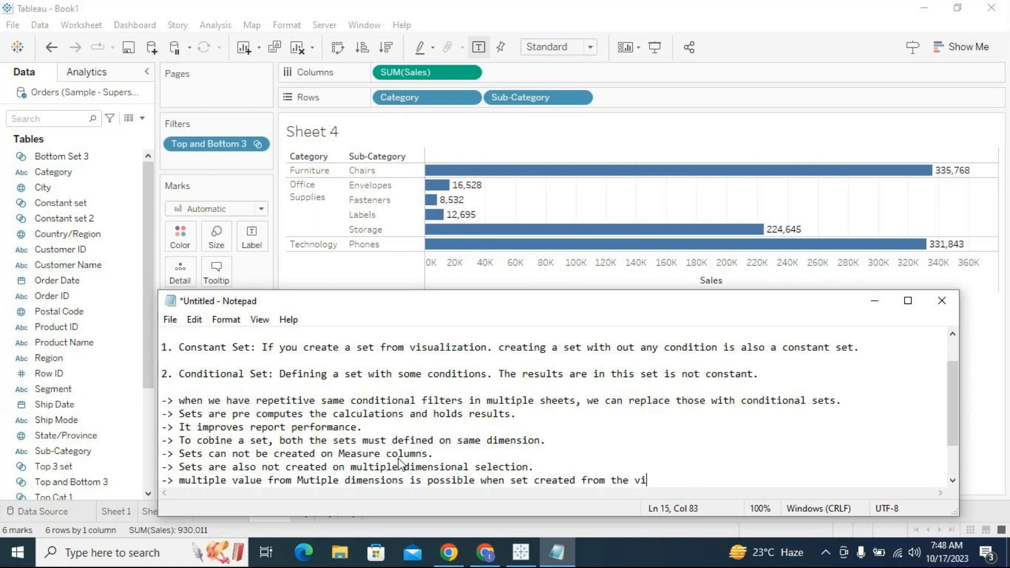
{"action": "type", "text": "sualization. I"}
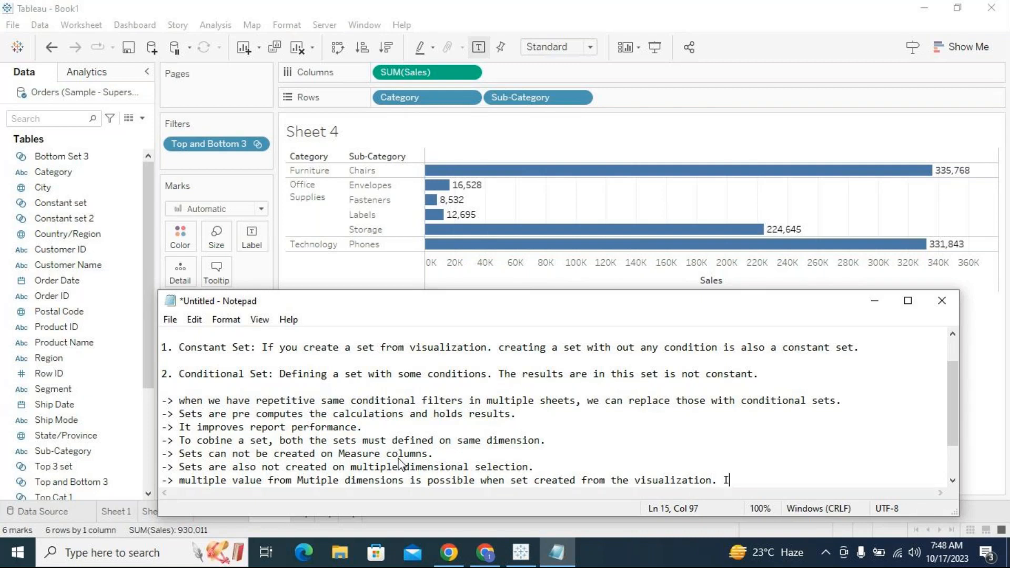
{"action": "type", "text": "t creates only cons"}
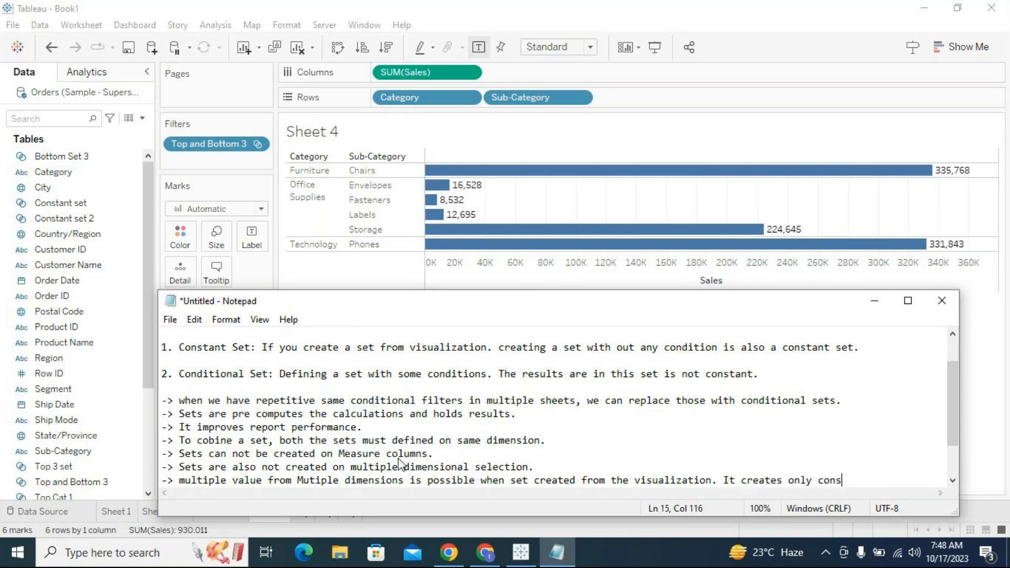
{"action": "type", "text": "tant set."}
- Enlarge the notes window, add three blank lines after the last bullet, and minimize it
{"action": "left_click", "coordinate": [907, 301]}
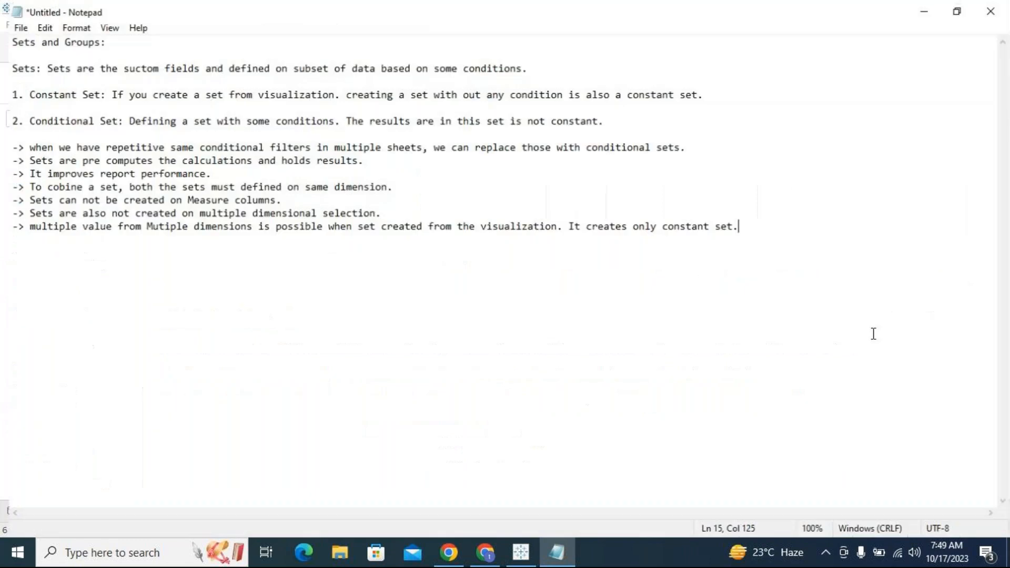
{"action": "left_click", "coordinate": [648, 291]}
{"action": "left_click", "coordinate": [735, 224]}
{"action": "key", "text": "Return"}
{"action": "key", "text": "Return"}
{"action": "key", "text": "Return"}
{"action": "key", "text": "Return"}
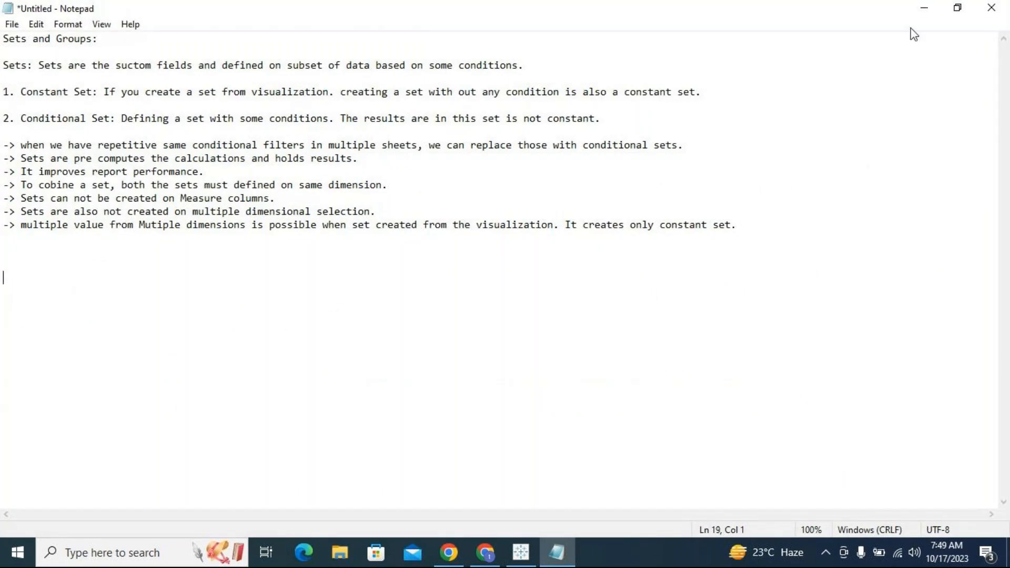
{"action": "left_click", "coordinate": [927, 10]}
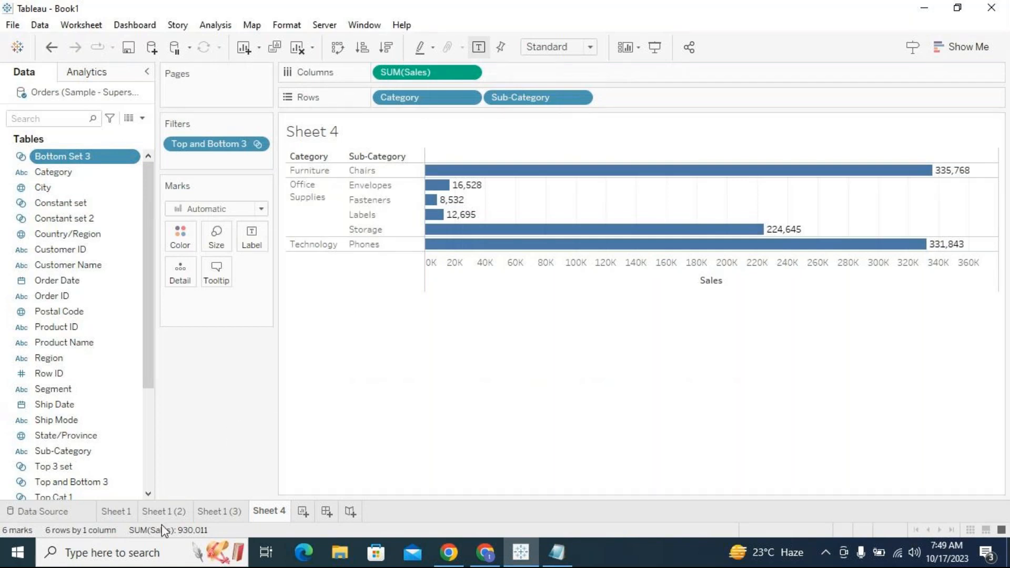
- Rename the Sheet 4 worksheet as "Top and Bottom 3"
{"action": "double_click", "coordinate": [262, 511]}
{"action": "type", "text": "op and Botto"}
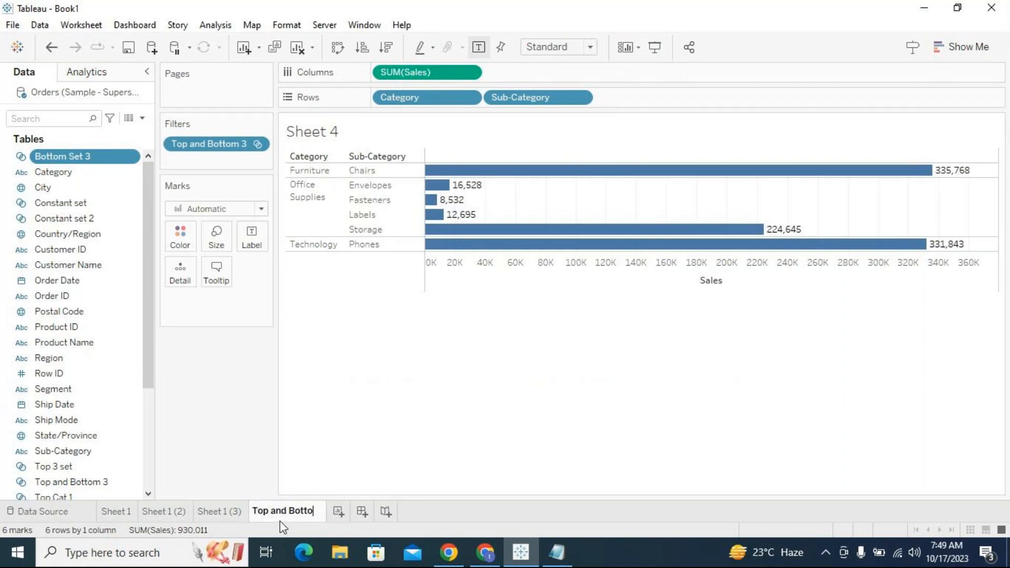
{"action": "type", "text": "m 3"}
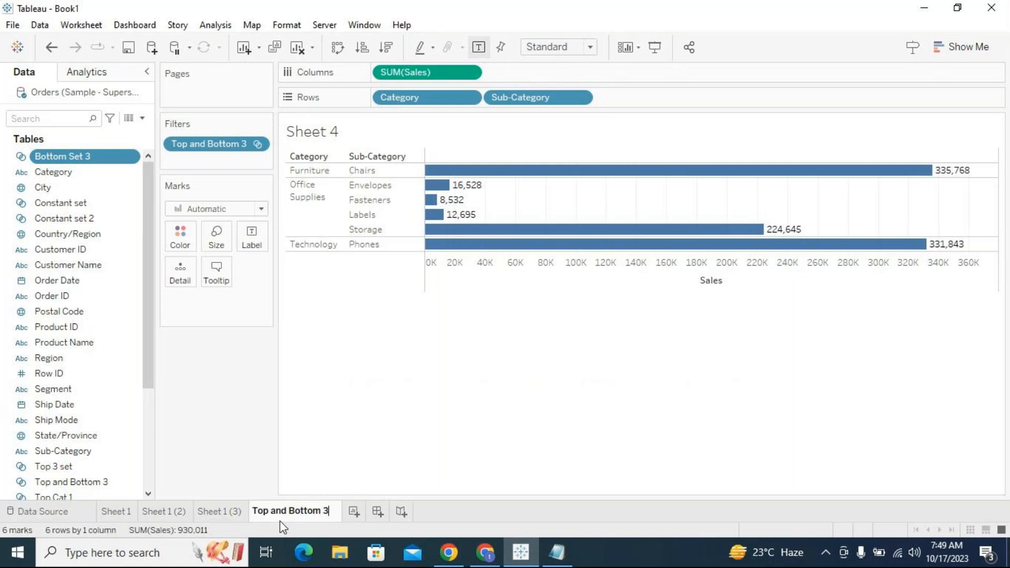
{"action": "key", "text": "Return"}
- Rename the Sheet 1 (3) worksheet as "Constant"
{"action": "left_click", "coordinate": [209, 511]}
{"action": "double_click", "coordinate": [207, 510]}
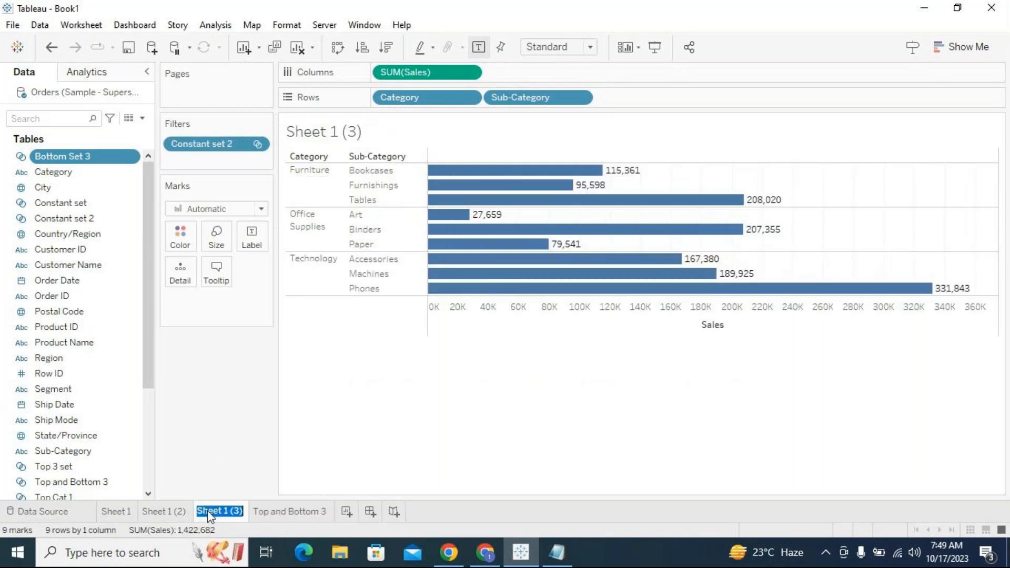
{"action": "type", "text": "Constant"}
{"action": "key", "text": "Return"}
- Rename the Sheet 1 (2) worksheet as "In/Mode"
{"action": "left_click", "coordinate": [166, 513]}
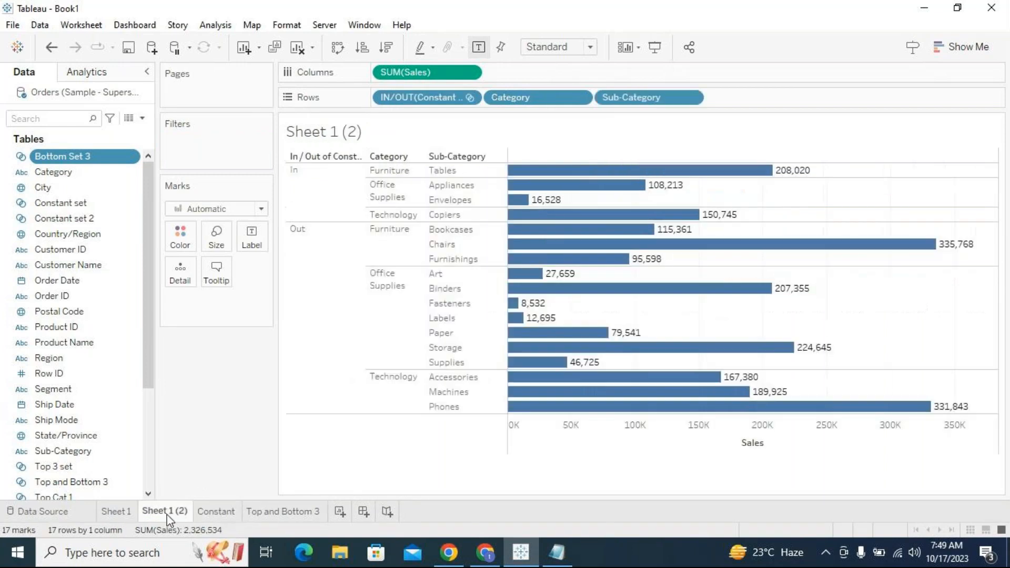
{"action": "double_click", "coordinate": [167, 514]}
{"action": "type", "text": "In/Mode"}
{"action": "key", "text": "Return"}
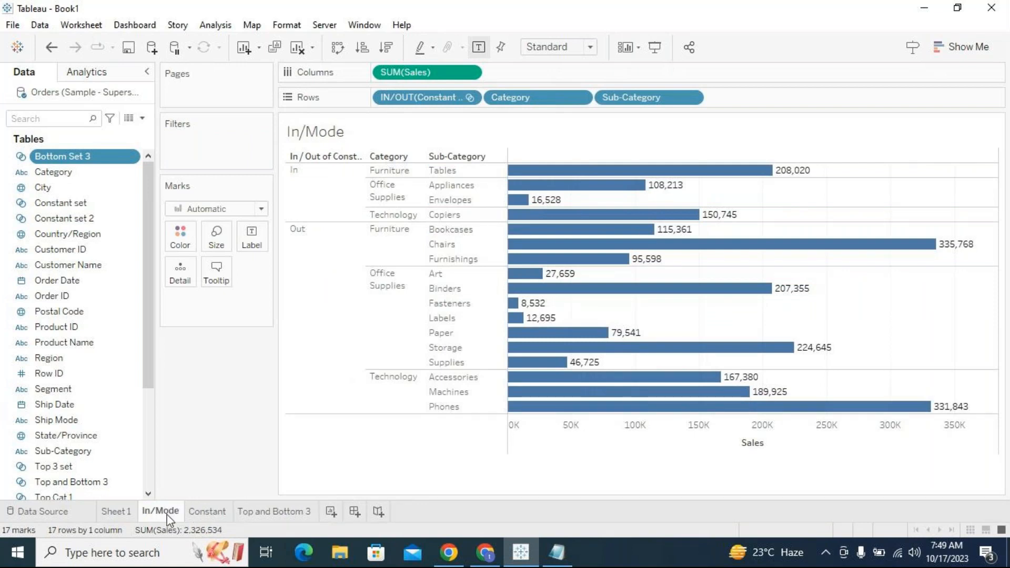
- Rename the Sheet 1 worksheet as "Constant Set 2"
{"action": "left_click", "coordinate": [109, 515]}
{"action": "double_click", "coordinate": [111, 513]}
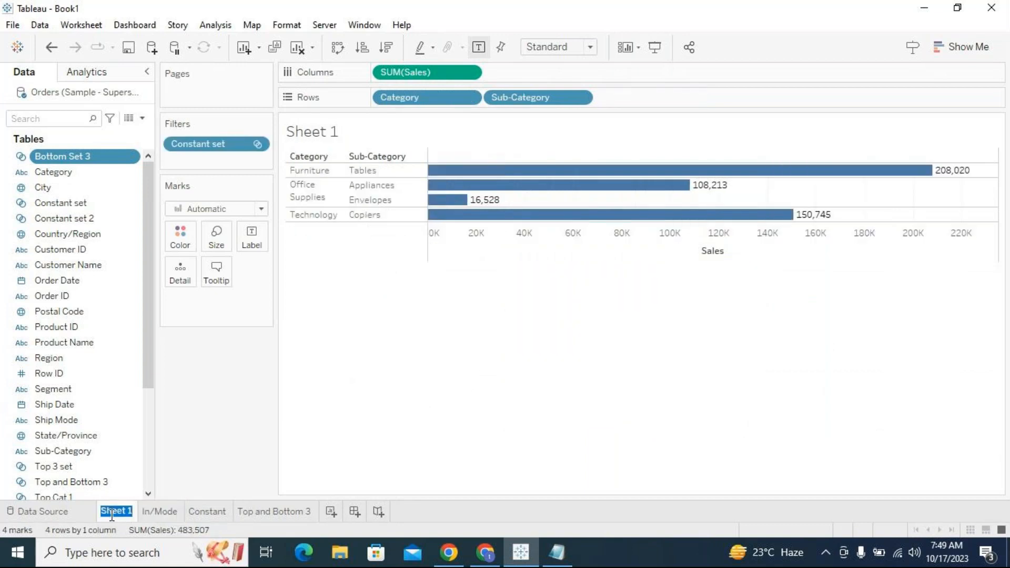
{"action": "type", "text": "Constant Set 2"}
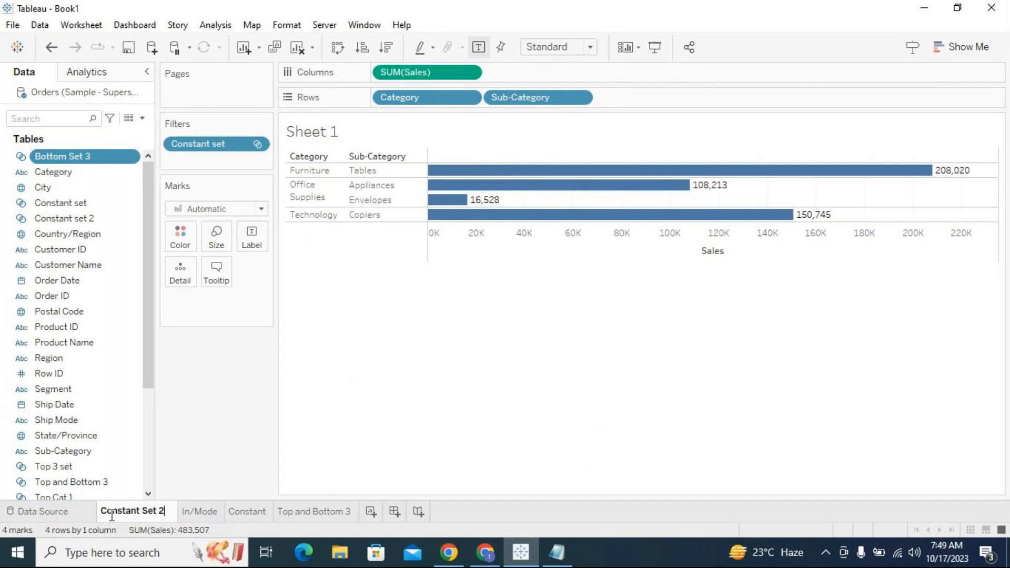
{"action": "key", "text": "Return"}
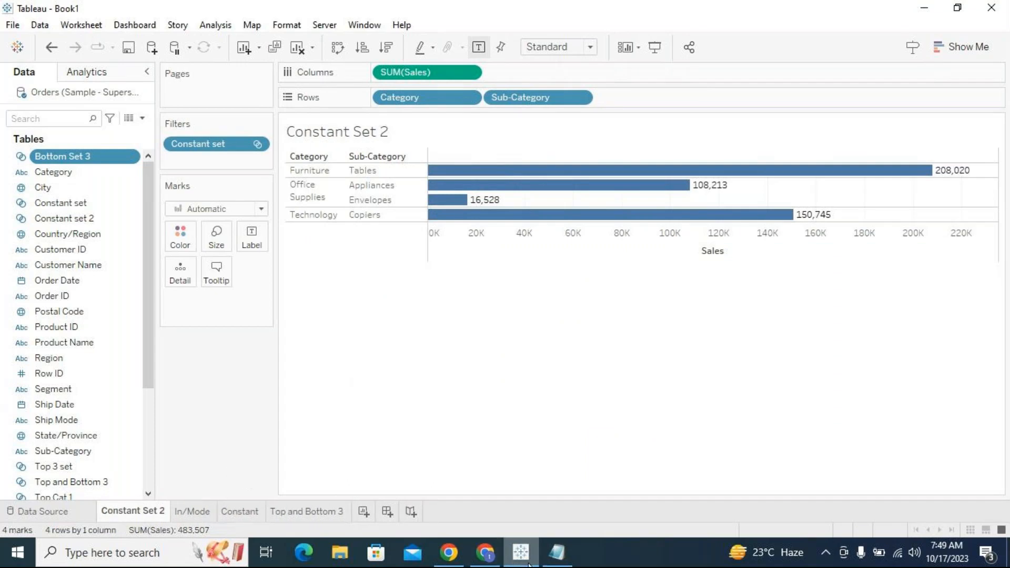
- Switch to Notepad and add the note "-> When we drag a set report, the data get classified into two modes 1. In 2. Out."
{"action": "left_click", "coordinate": [550, 556]}
{"action": "left_click", "coordinate": [754, 224]}
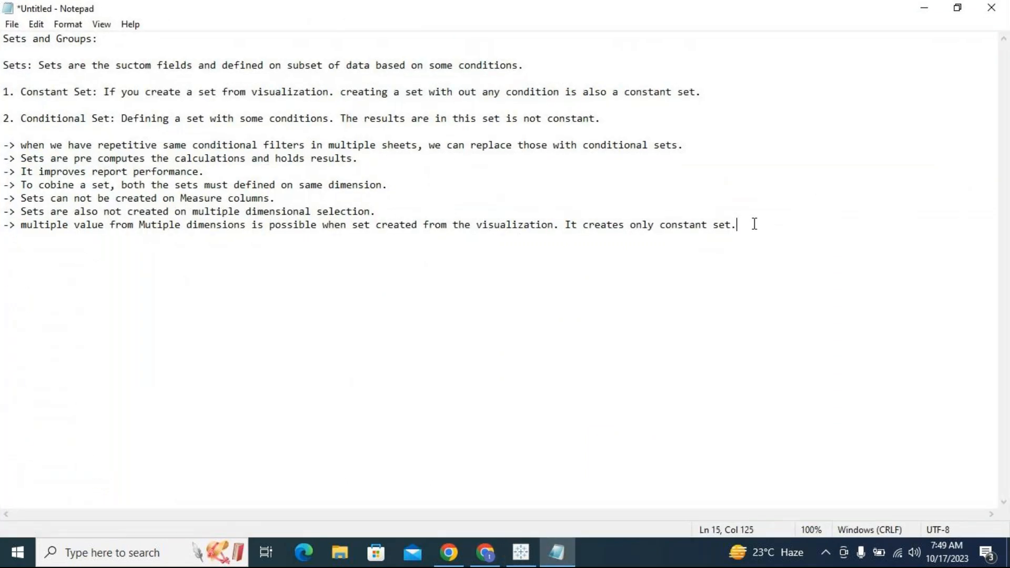
{"action": "key", "text": "Return"}
{"action": "type", "text": "-> When we drag a"}
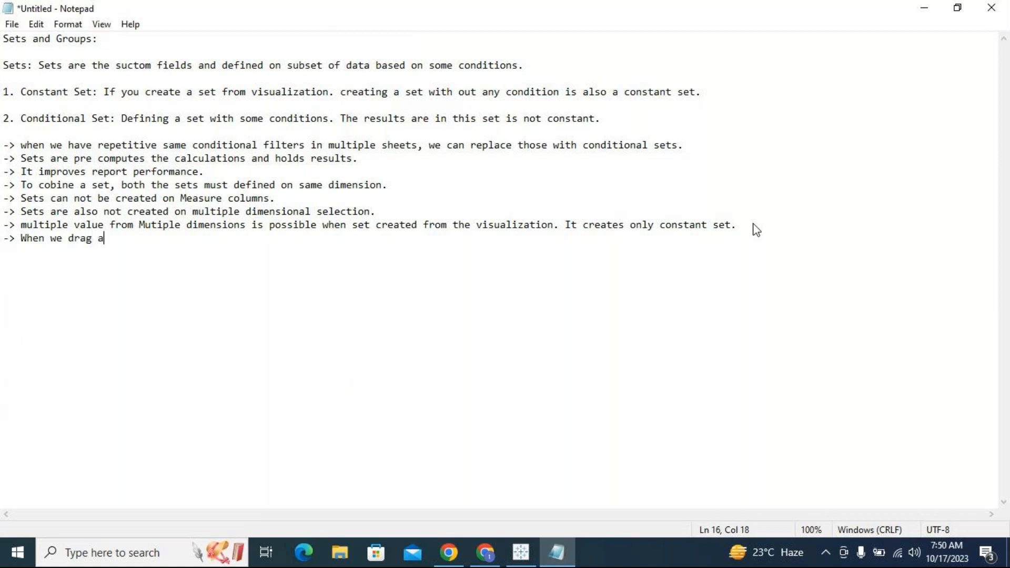
{"action": "type", "text": " set report, the"}
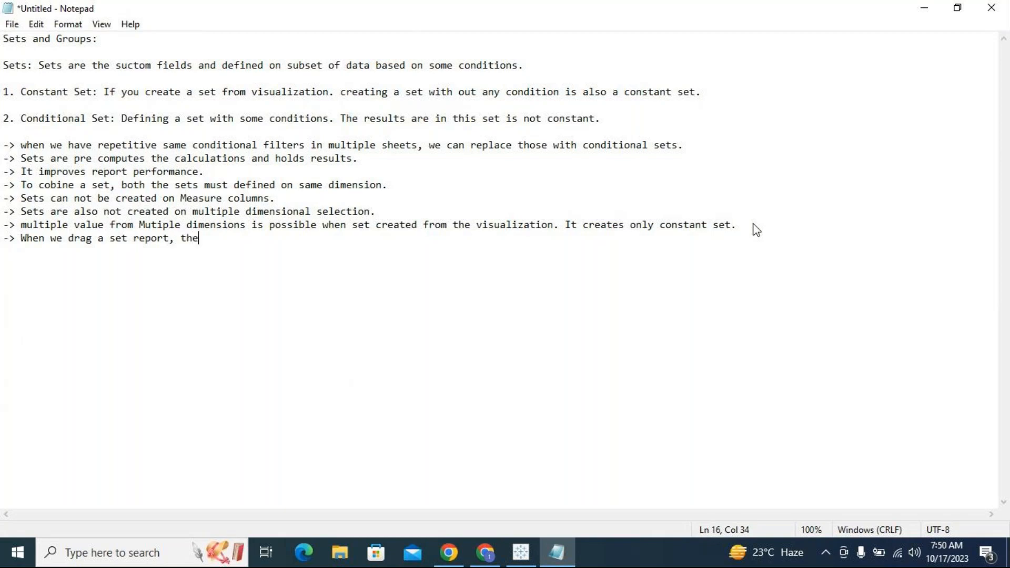
{"action": "type", "text": " data get classifie"}
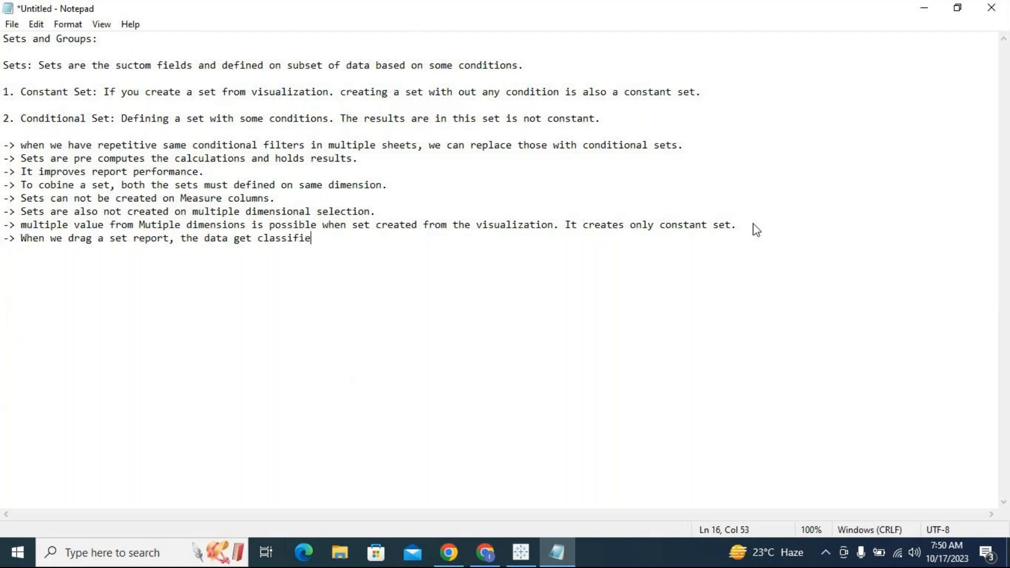
{"action": "type", "text": "d into two modes "}
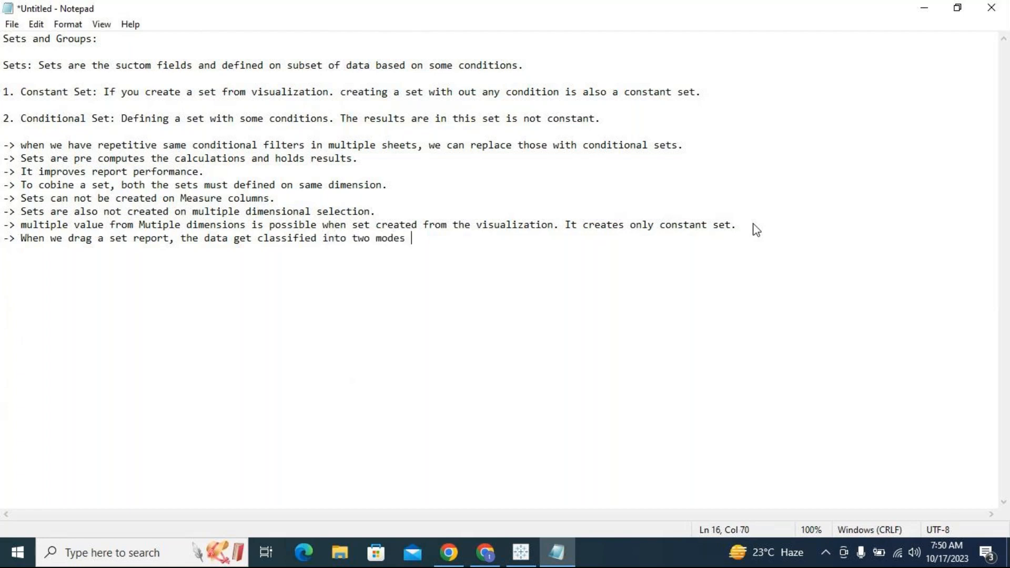
{"action": "type", "text": "1. In"}
{"action": "type", "text": " 2. "}
{"action": "type", "text": "Out"}
{"action": "type", "text": "."}
- Add an indented sub-point "1. In: The satisfied results will be part of In-Mode."
{"action": "key", "text": "Return"}
{"action": "key", "text": "Tab"}
{"action": "type", "text": "1. In:"}
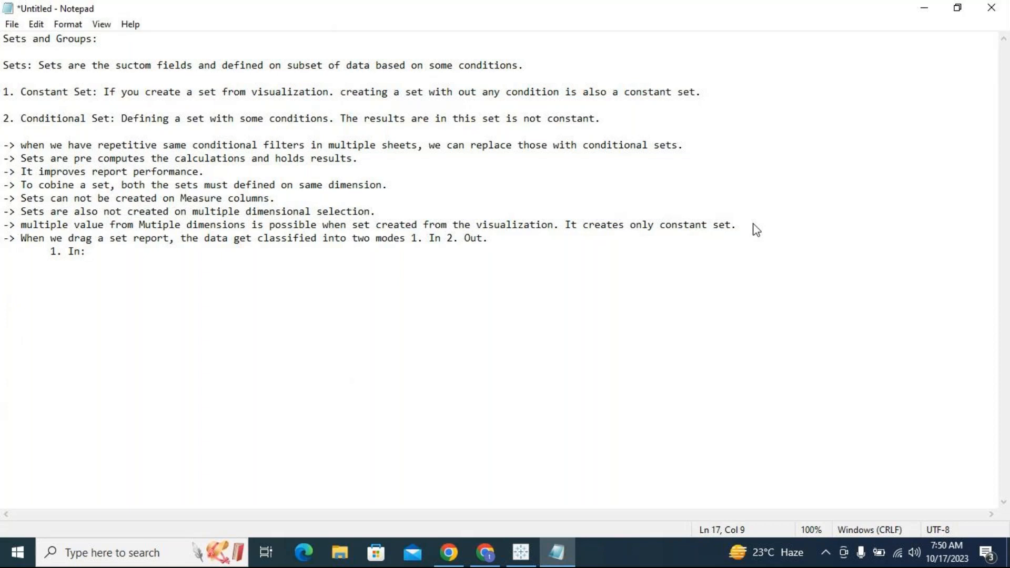
{"action": "type", "text": "The satisifed"}
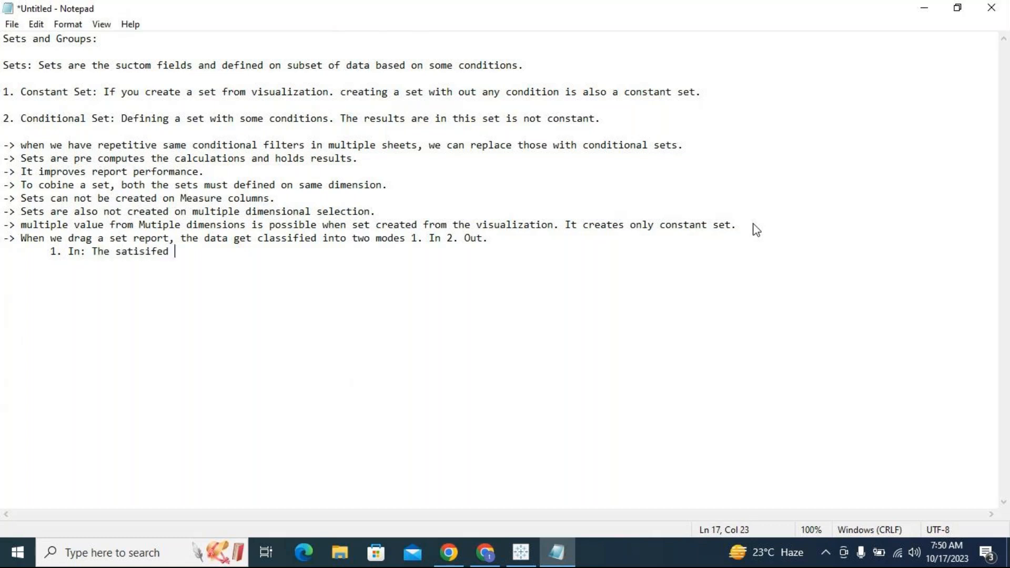
{"action": "key", "text": "BackSpace"}
{"action": "key", "text": "BackSpace"}
{"action": "key", "text": "BackSpace"}
{"action": "key", "text": "BackSpace"}
{"action": "key", "text": "BackSpace"}
{"action": "type", "text": "fied results w"}
{"action": "key", "text": "BackSpace"}
{"action": "type", "text": "will be "}
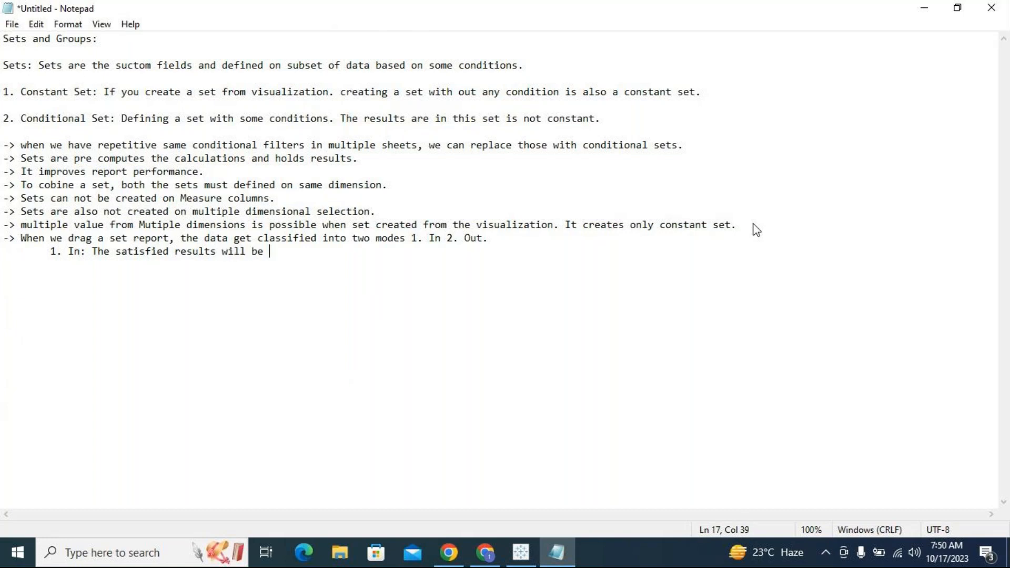
{"action": "type", "text": "part of In-"}
{"action": "type", "text": "Mode"}
{"action": "type", "text": "."}
- Add the sub-point "2. Out: The dis-satisfied conditional results will be Out Mode."
{"action": "key", "text": "Return"}
{"action": "key", "text": "Tab"}
{"action": "type", "text": "2. o"}
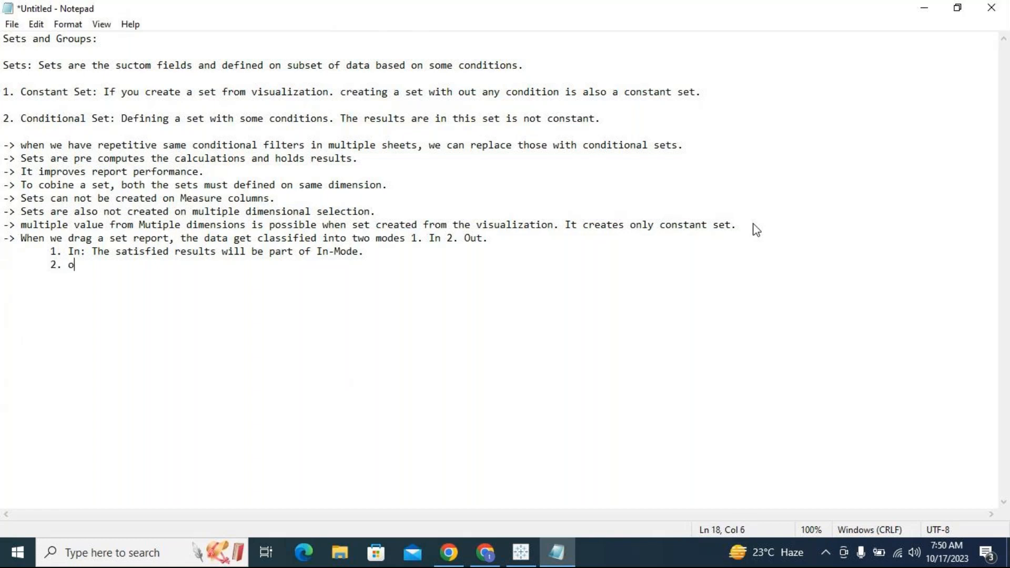
{"action": "key", "text": "BackSpace"}
{"action": "type", "text": "Out:"}
{"action": "type", "text": "The dis="}
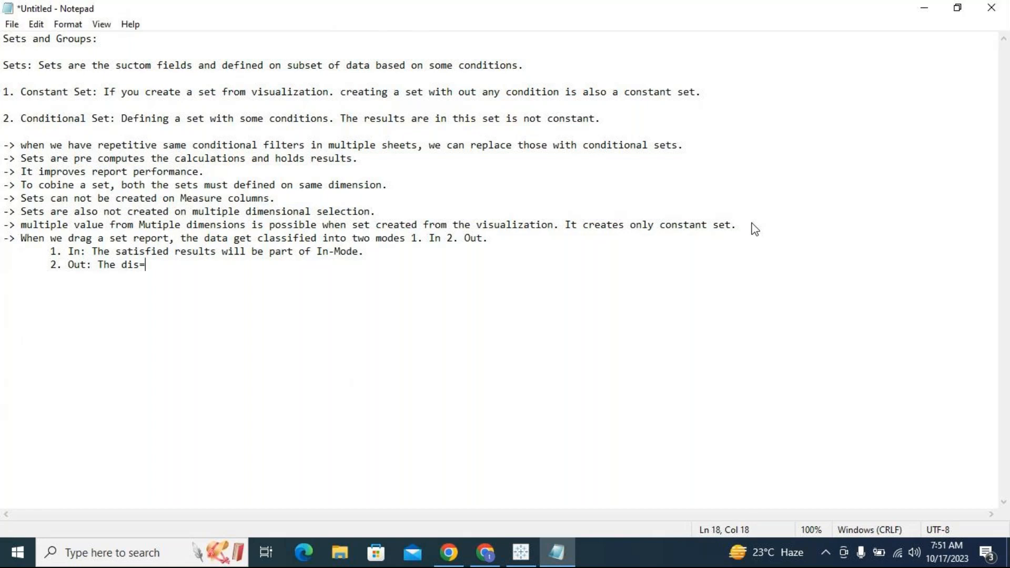
{"action": "key", "text": "BackSpace"}
{"action": "type", "text": "-satisfied cond"}
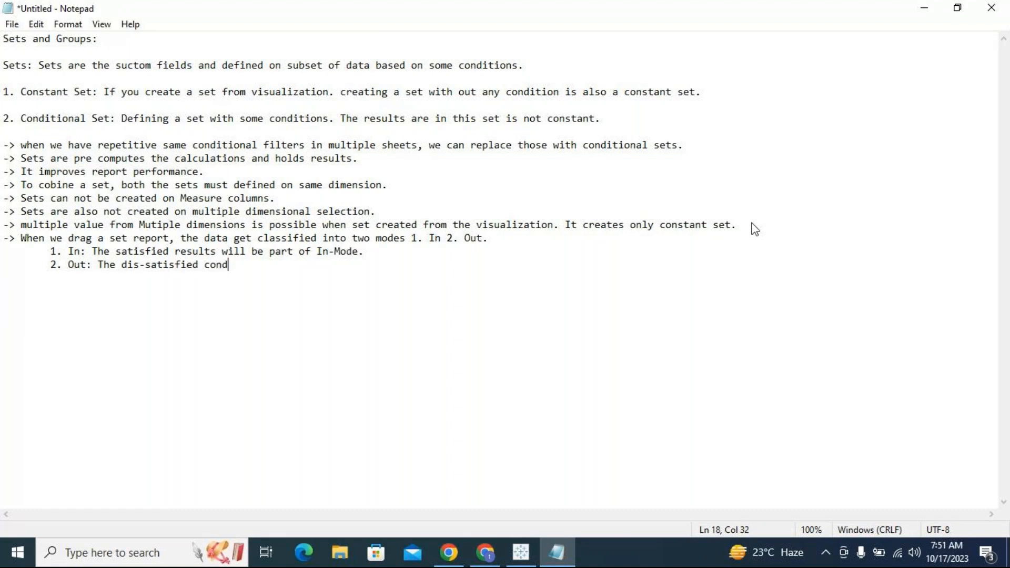
{"action": "type", "text": "itional results will be"}
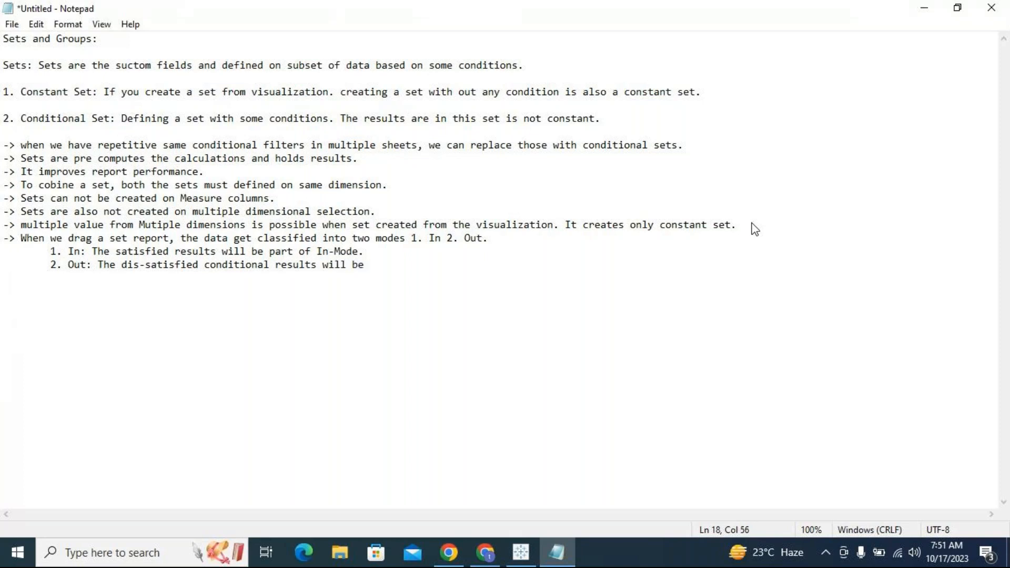
{"action": "type", "text": " Out Mode."}
- Open Save As for the notes and enter the file name Sets in the Tableau Class folder
{"action": "left_click", "coordinate": [387, 305]}
{"action": "left_click", "coordinate": [12, 24]}
{"action": "left_click", "coordinate": [37, 91]}
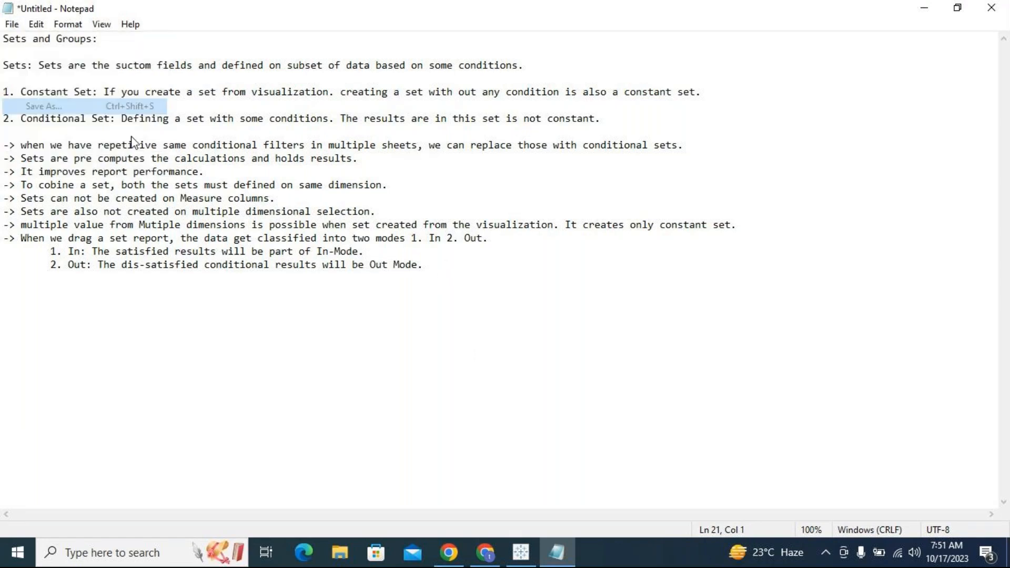
{"action": "type", "text": "Sets"}
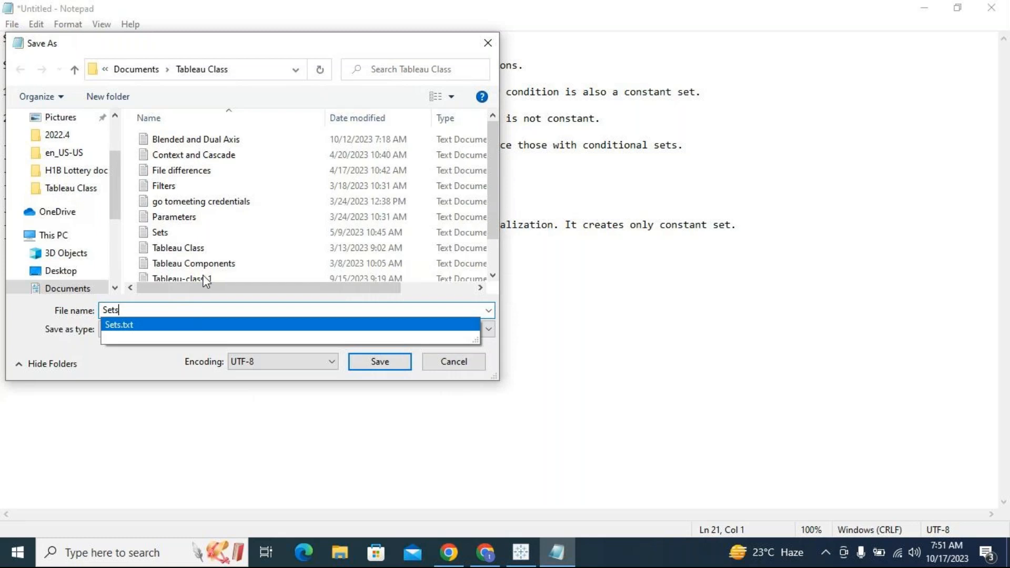
{"action": "scroll", "coordinate": [211, 247], "scroll_direction": "down", "scroll_amount": 1}
- Open the existing Sets text file from the folder to review its contents, then close it
{"action": "left_click", "coordinate": [181, 195]}
{"action": "right_click", "coordinate": [180, 195]}
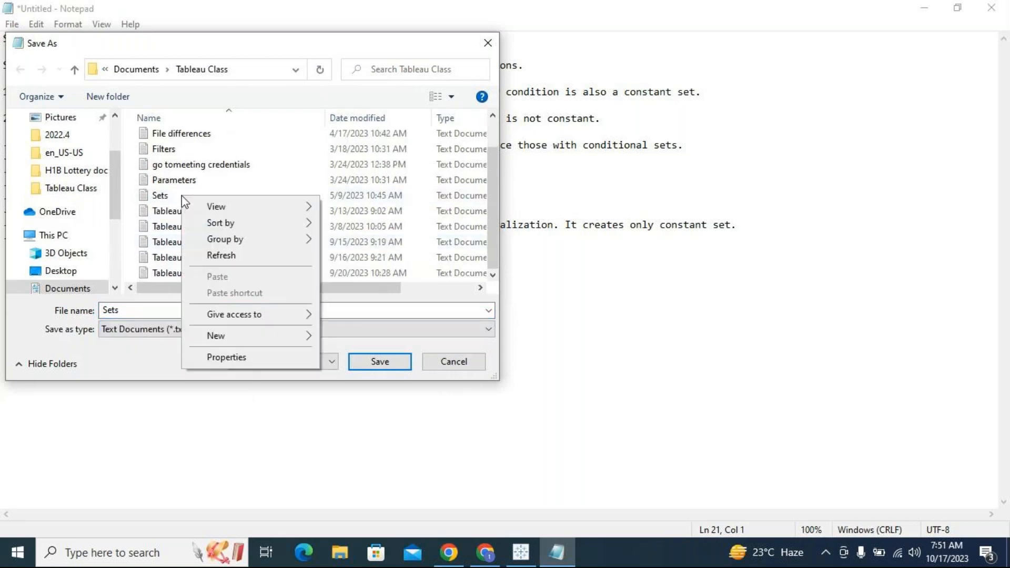
{"action": "right_click", "coordinate": [160, 196]}
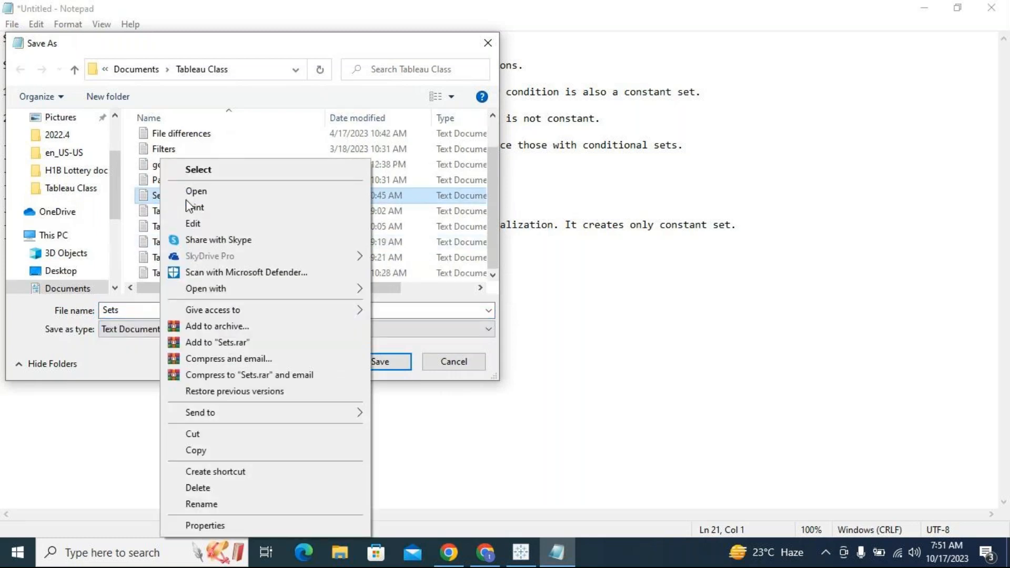
{"action": "left_click", "coordinate": [220, 196]}
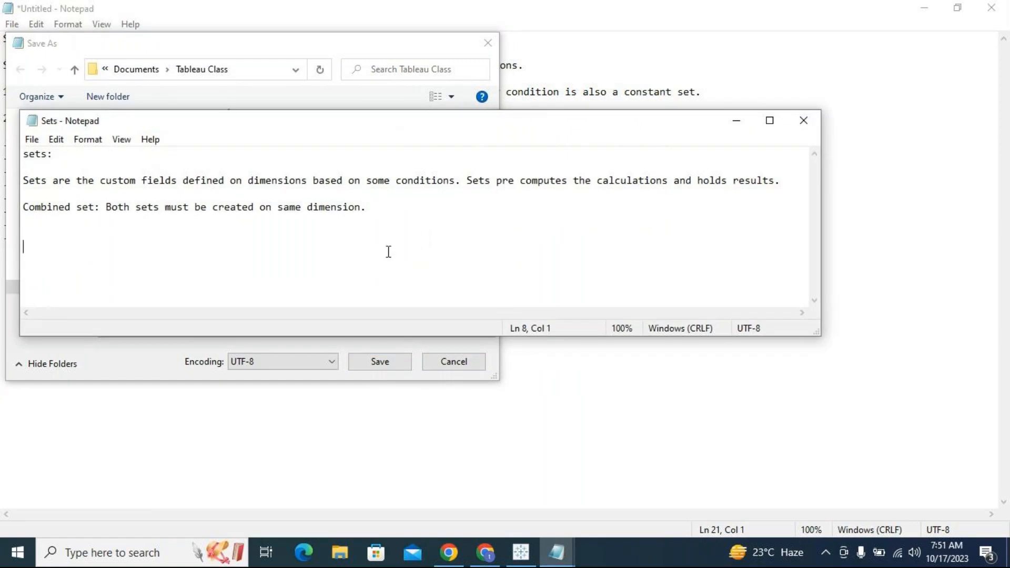
{"action": "left_click", "coordinate": [817, 121]}
- Save the notes as Sets, replacing the existing file, and close Notepad
{"action": "left_click", "coordinate": [375, 360]}
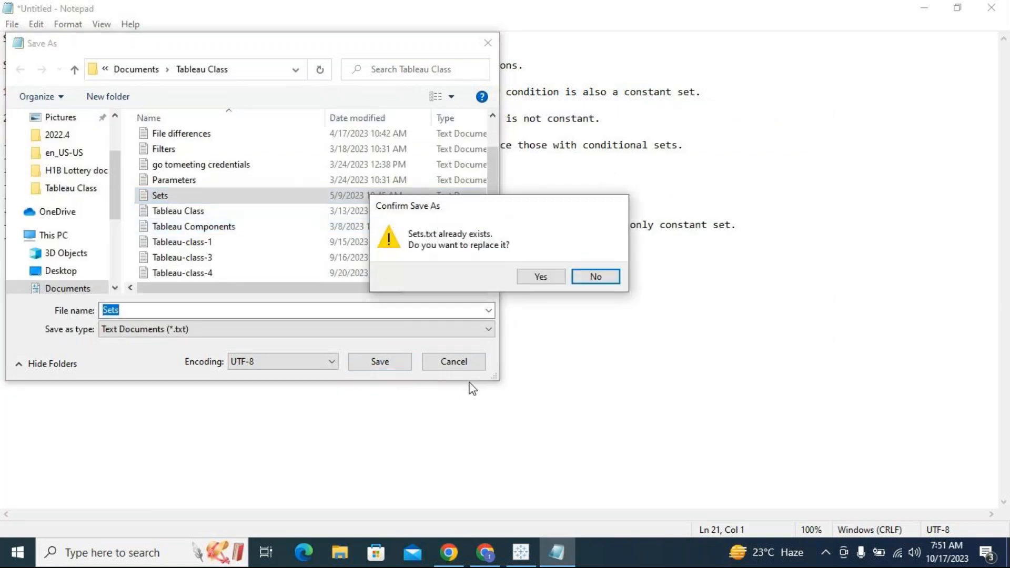
{"action": "left_click", "coordinate": [540, 276]}
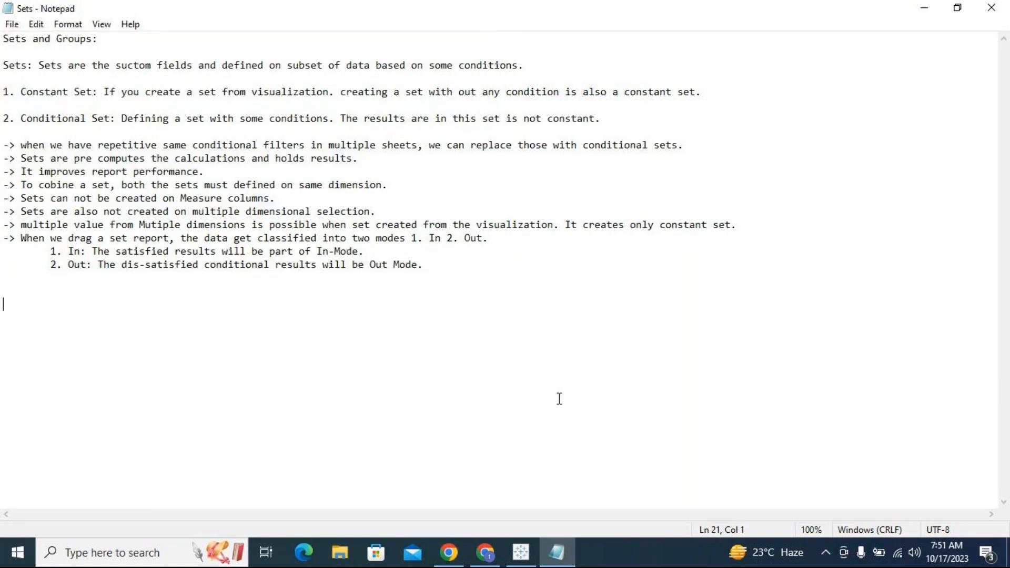
{"action": "left_click", "coordinate": [553, 355]}
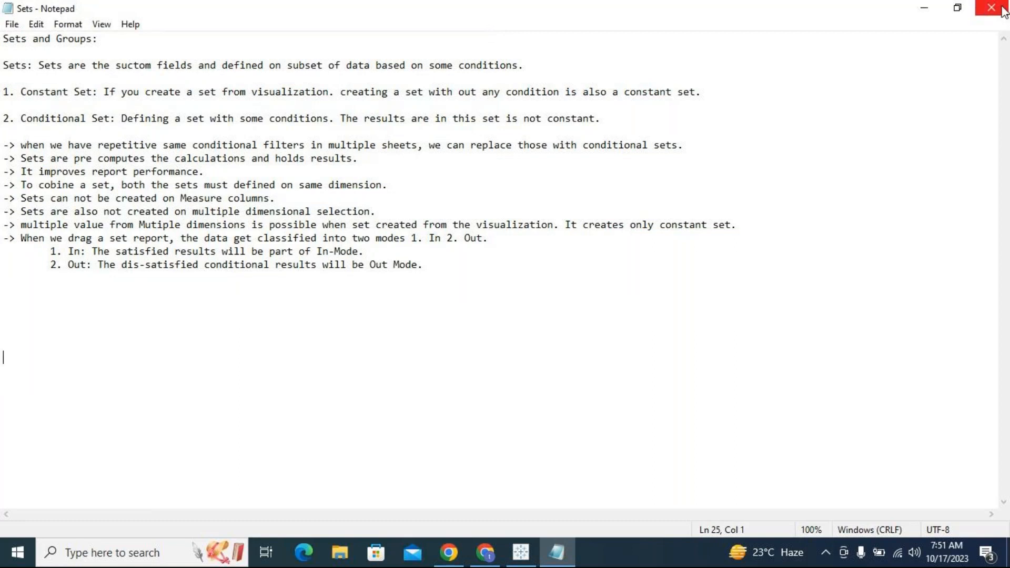
{"action": "left_click", "coordinate": [1002, 11]}
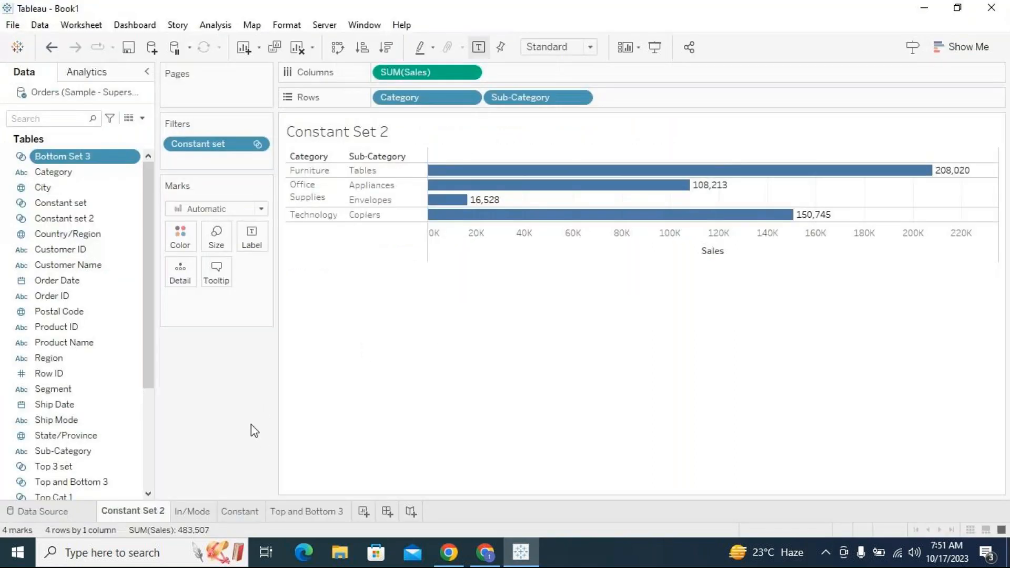
- Add a new worksheet and build a bar chart of SUM(Sales) by Category and Sub-Category
{"action": "left_click", "coordinate": [363, 512]}
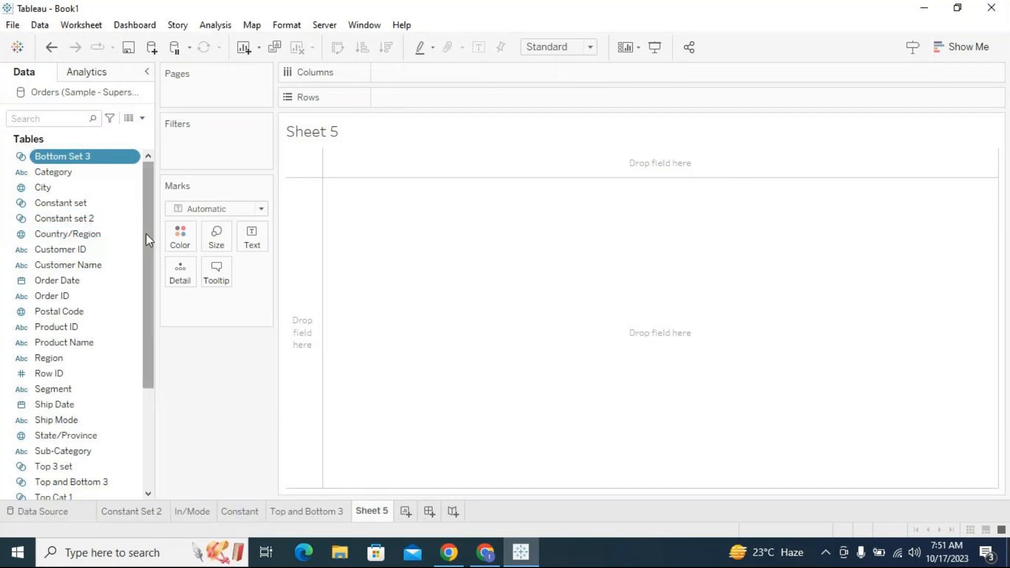
{"action": "mouse_move", "coordinate": [144, 233]}
{"action": "left_mouse_down"}
{"action": "mouse_move", "coordinate": [148, 258]}
{"action": "mouse_move", "coordinate": [146, 238]}
{"action": "mouse_move", "coordinate": [131, 235]}
{"action": "left_mouse_up"}
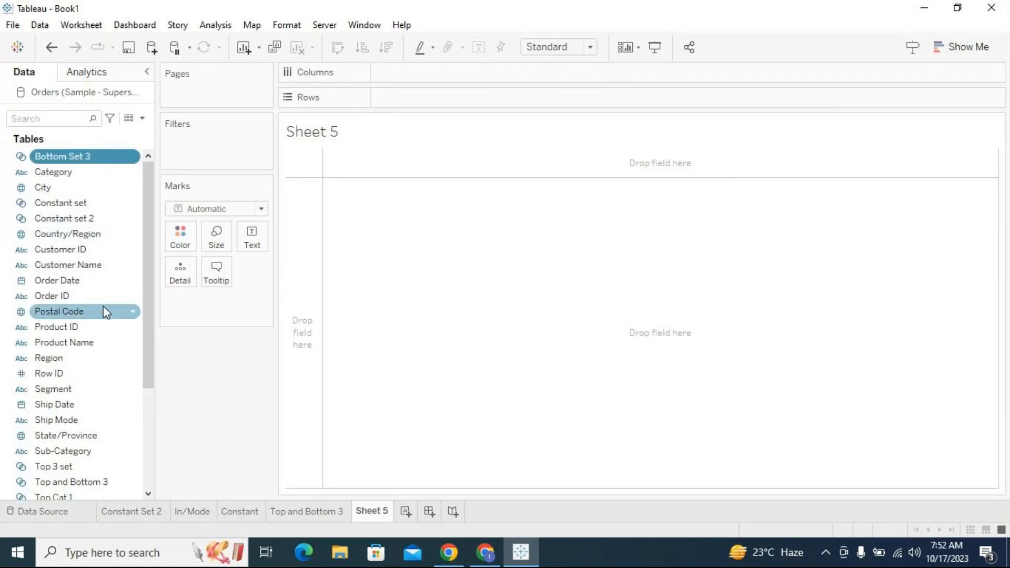
{"action": "left_click_drag", "start_coordinate": [51, 179], "coordinate": [409, 104]}
{"action": "scroll", "coordinate": [135, 374], "scroll_direction": "down", "scroll_amount": 2}
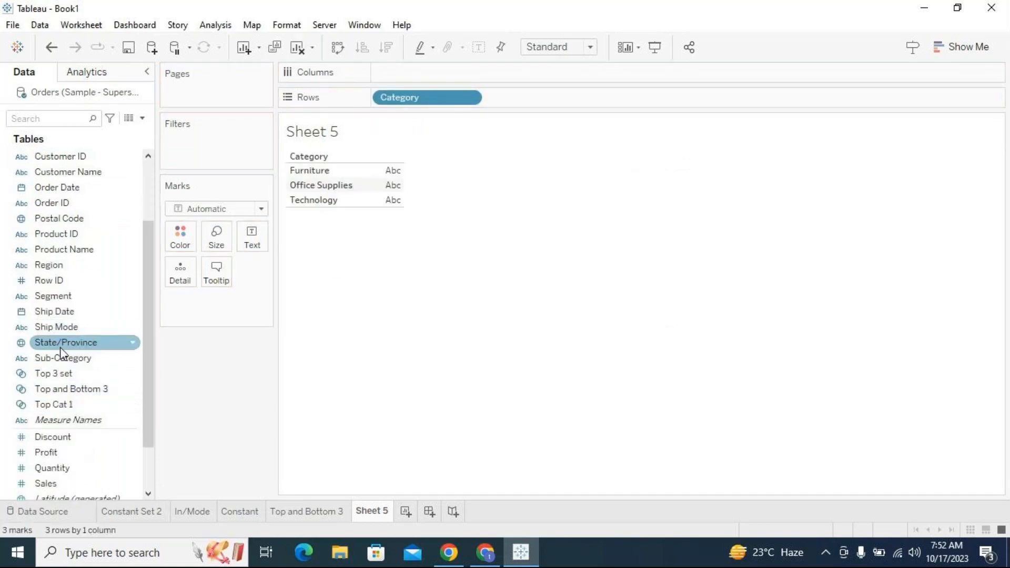
{"action": "left_click_drag", "start_coordinate": [59, 358], "coordinate": [534, 97]}
{"action": "scroll", "coordinate": [73, 363], "scroll_direction": "down", "scroll_amount": 2}
{"action": "left_click_drag", "start_coordinate": [61, 421], "coordinate": [419, 72]}
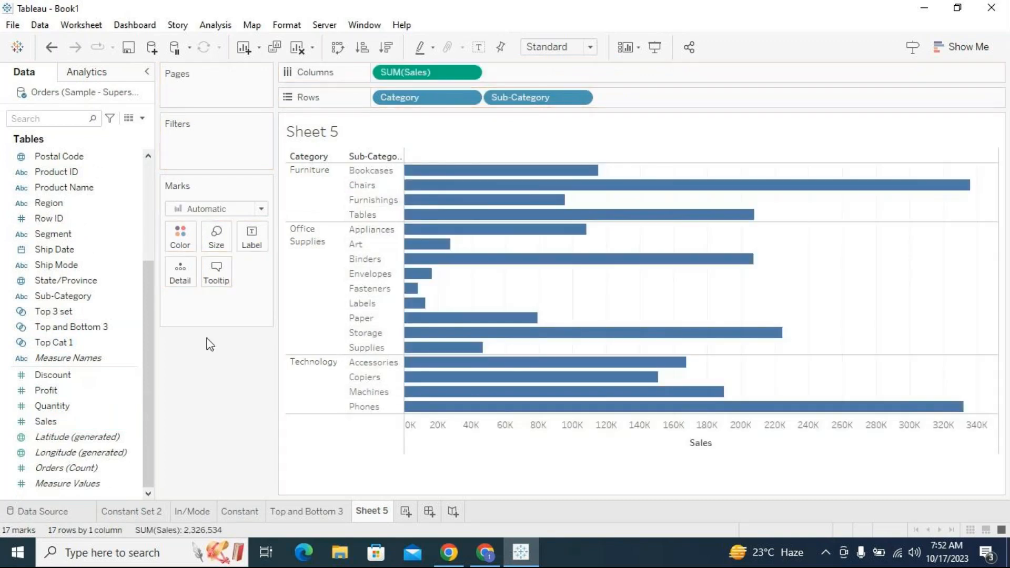
- Add the Top 3 set and Bottom Set 3 to Rows as In/Out fields
{"action": "scroll", "coordinate": [149, 243], "scroll_direction": "up", "scroll_amount": 5}
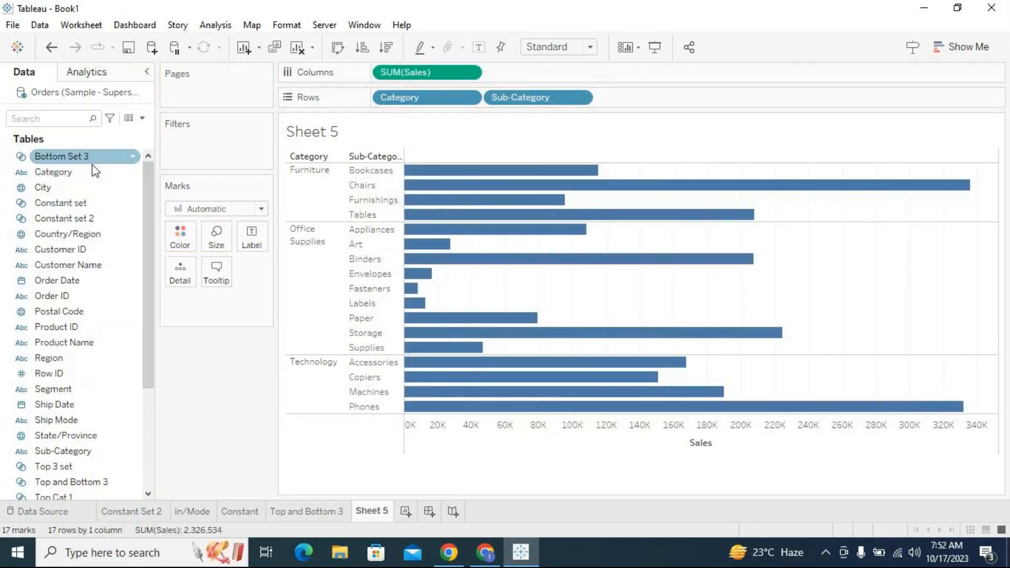
{"action": "left_click", "coordinate": [98, 409]}
{"action": "left_click", "coordinate": [102, 447]}
{"action": "left_click_drag", "start_coordinate": [102, 447], "coordinate": [613, 100]}
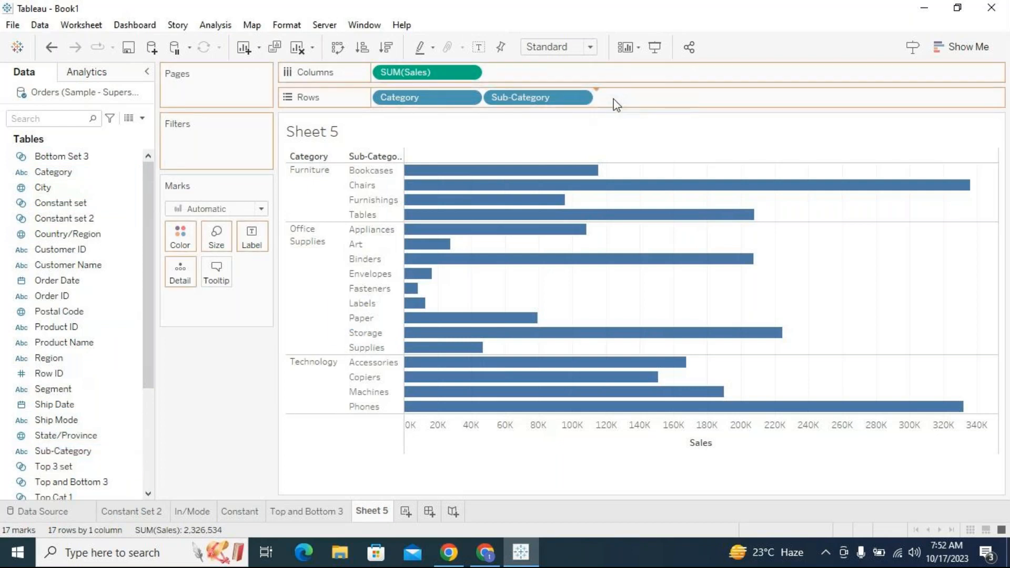
{"action": "left_click_drag", "start_coordinate": [87, 168], "coordinate": [745, 105]}
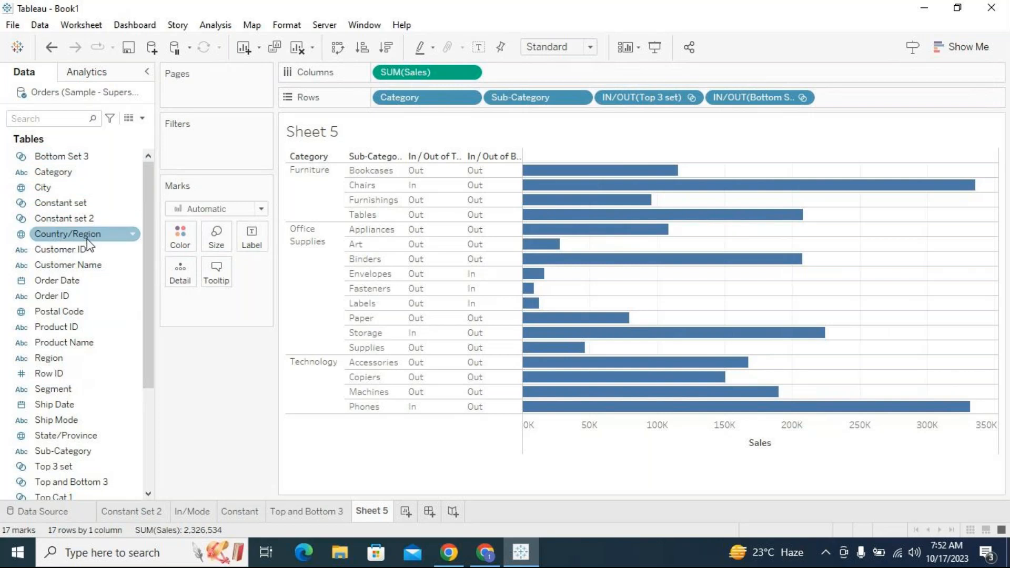
- Add the Top and Bottom 3 set at the start of Rows and select its In and Out groups to compare them
{"action": "scroll", "coordinate": [96, 339], "scroll_direction": "down", "scroll_amount": 5}
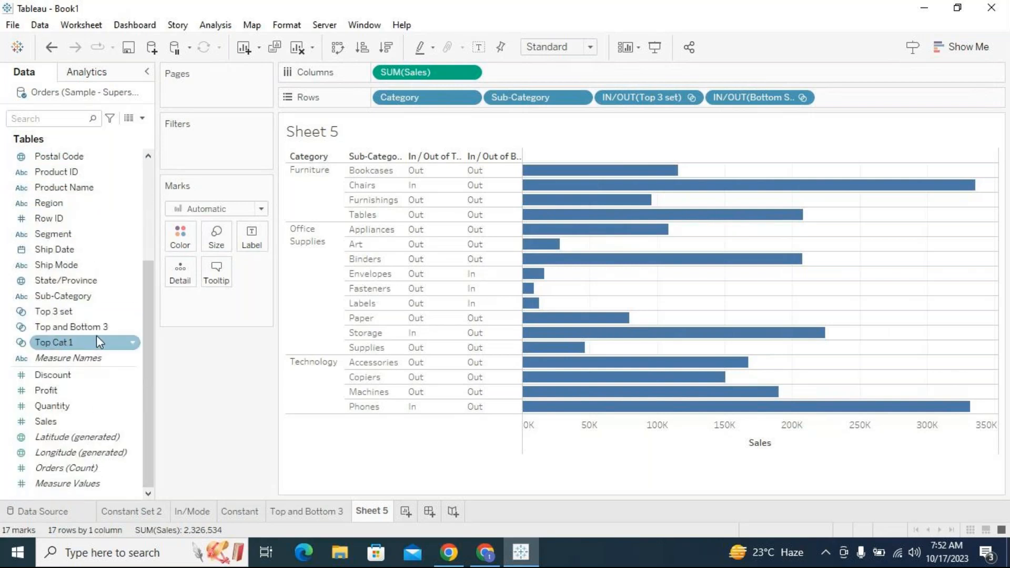
{"action": "left_click_drag", "start_coordinate": [97, 328], "coordinate": [397, 101]}
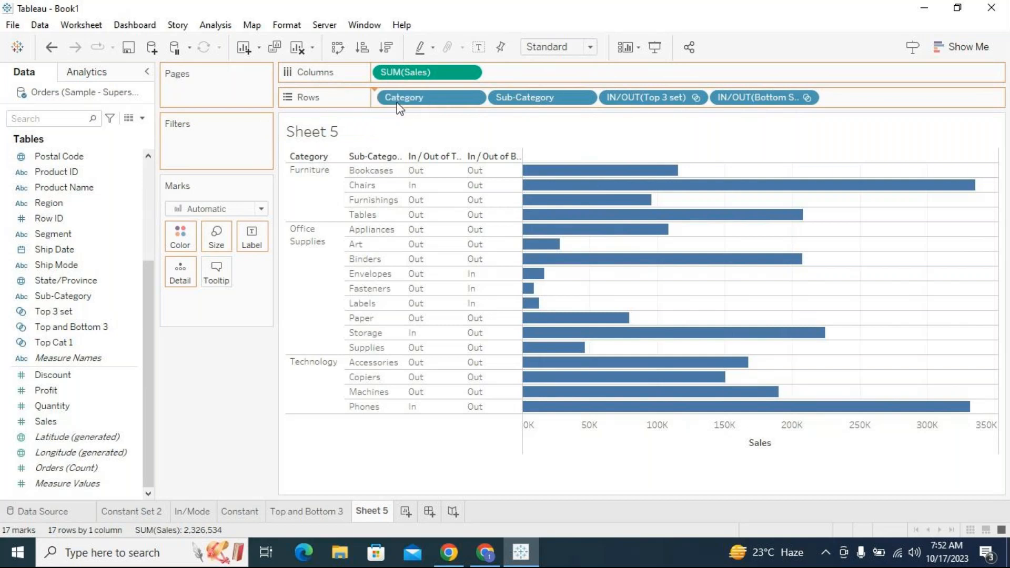
{"action": "left_click", "coordinate": [291, 168]}
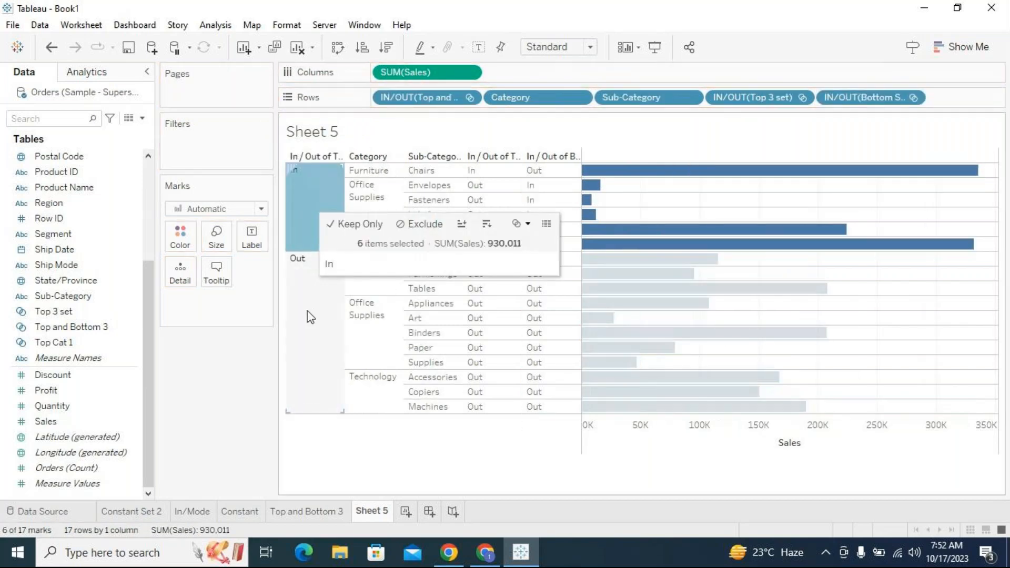
{"action": "left_click", "coordinate": [318, 298]}
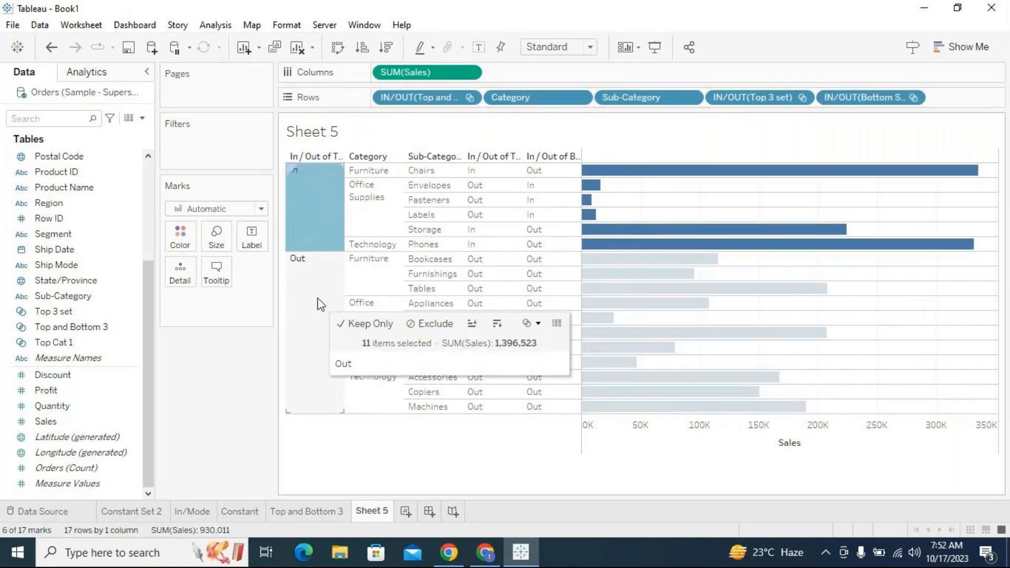
{"action": "left_click", "coordinate": [315, 237]}
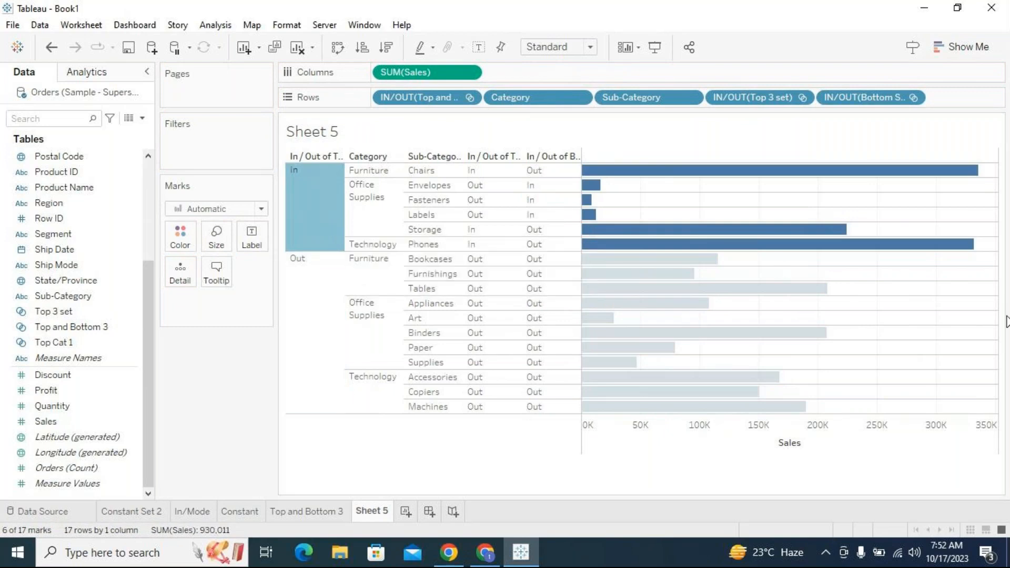
{"action": "left_click", "coordinate": [900, 325]}
- Show mark labels on the bars and move the Top and Bottom 3 set from Rows to Filters
{"action": "left_click", "coordinate": [479, 53]}
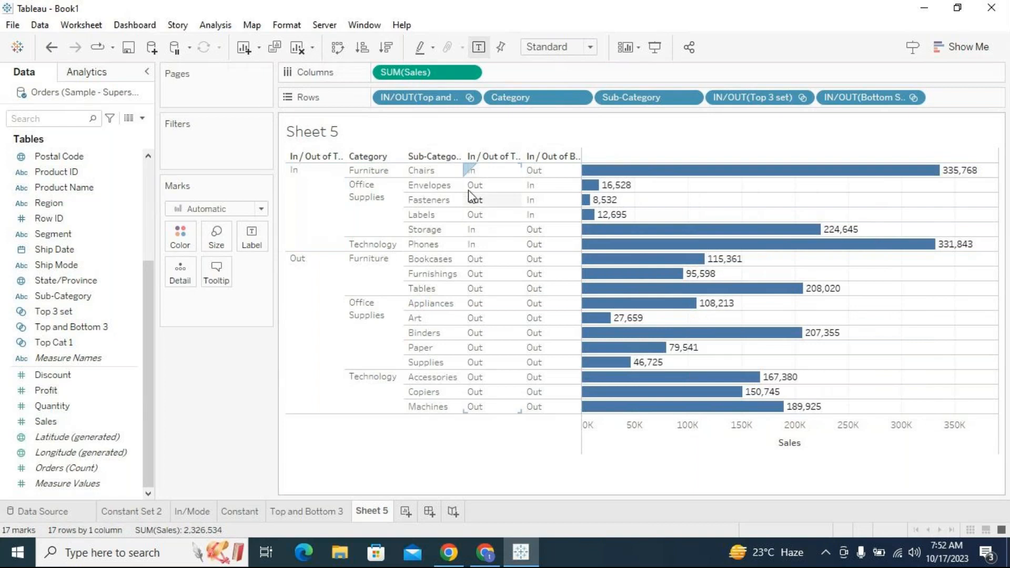
{"action": "left_click_drag", "start_coordinate": [422, 96], "coordinate": [151, 359]}
{"action": "left_click_drag", "start_coordinate": [62, 327], "coordinate": [206, 149]}
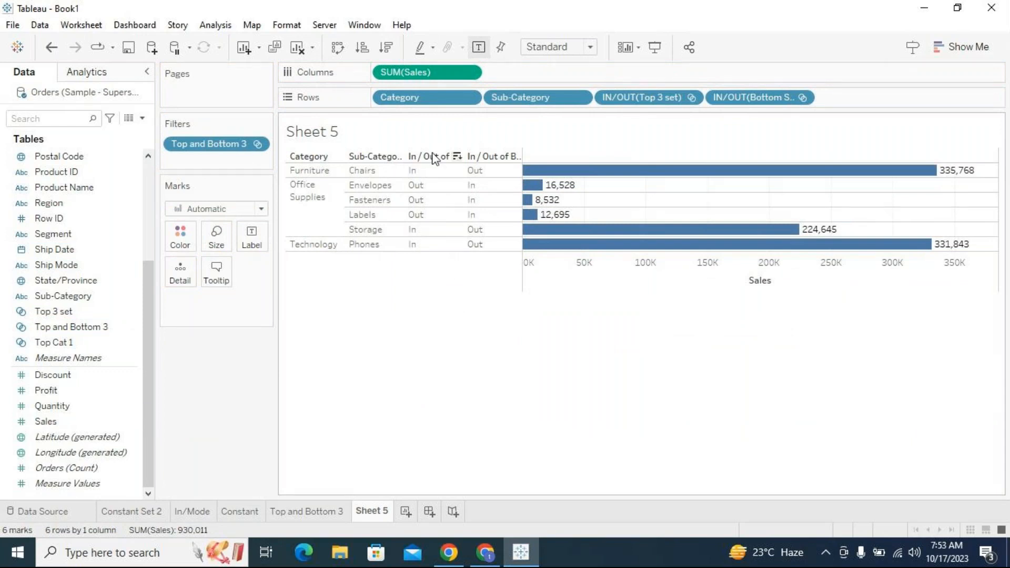
{"action": "left_click", "coordinate": [366, 187]}
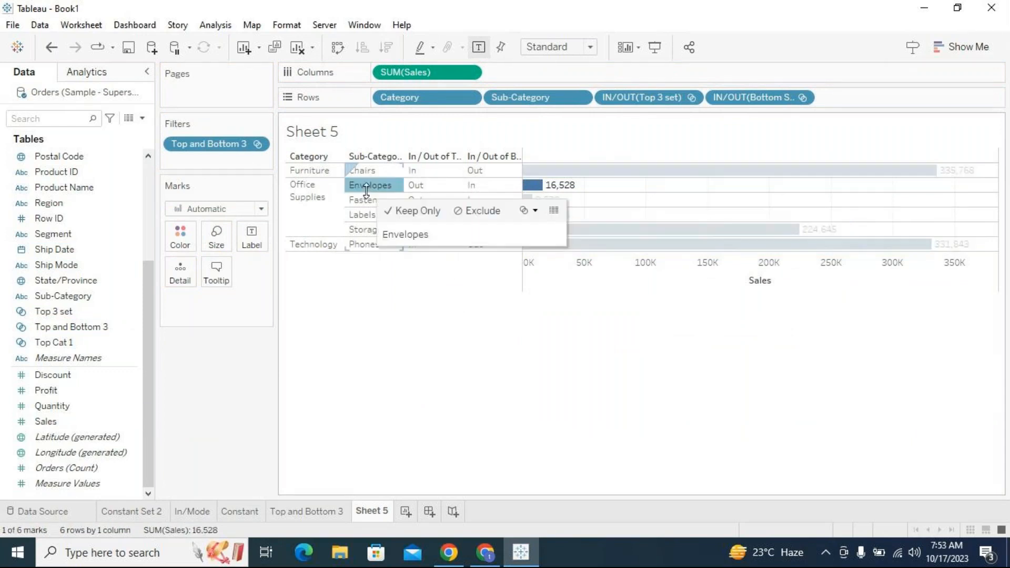
{"action": "left_click", "coordinate": [380, 245]}
{"action": "left_click", "coordinate": [495, 404]}
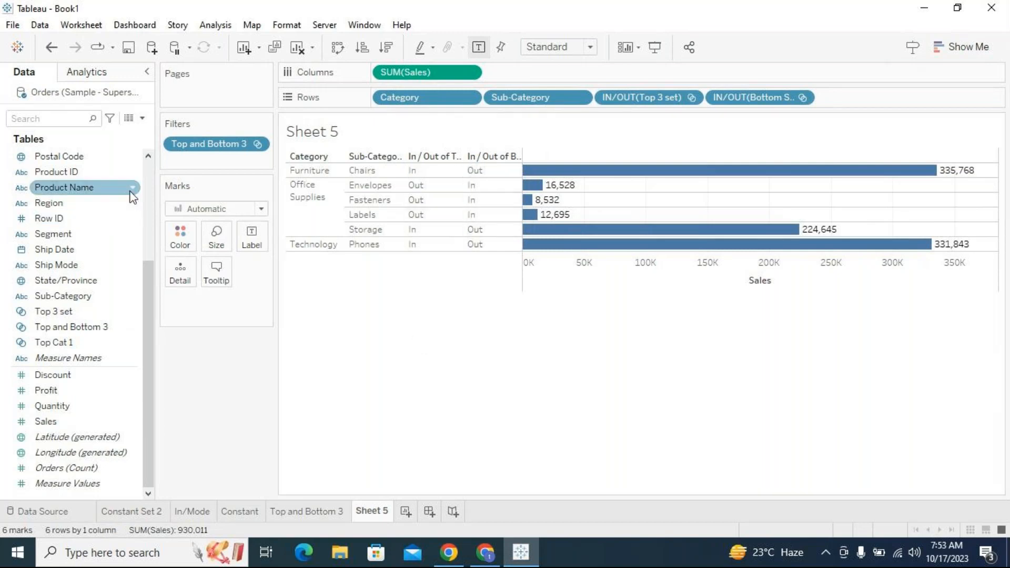
{"action": "scroll", "coordinate": [153, 185], "scroll_direction": "up", "scroll_amount": 3}
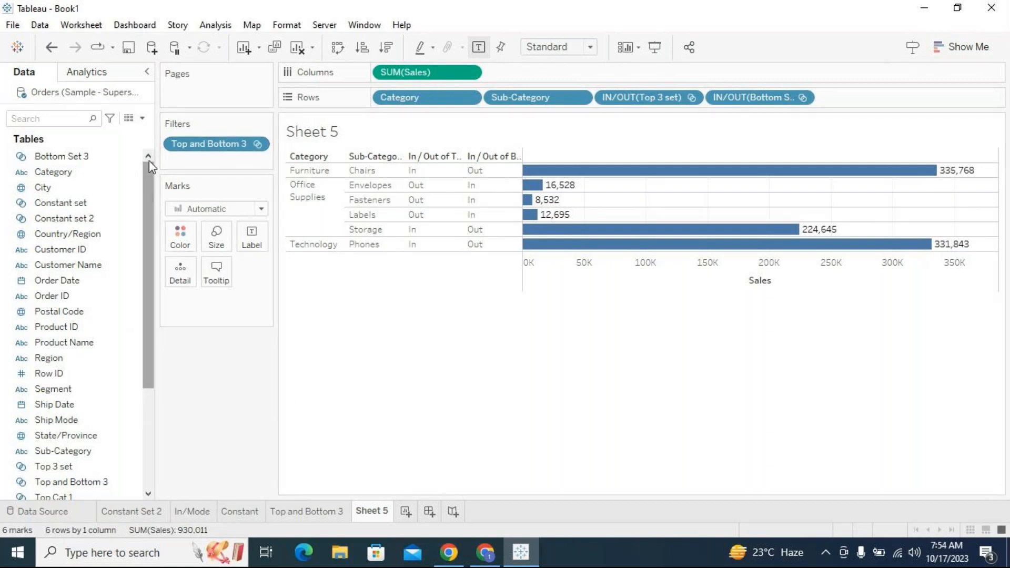
{"action": "left_click", "coordinate": [101, 191]}
{"action": "left_click_drag", "start_coordinate": [101, 191], "coordinate": [221, 141]}
- Rename the current worksheet to Scenario -1
{"action": "double_click", "coordinate": [377, 513]}
{"action": "type", "text": "Scena"}
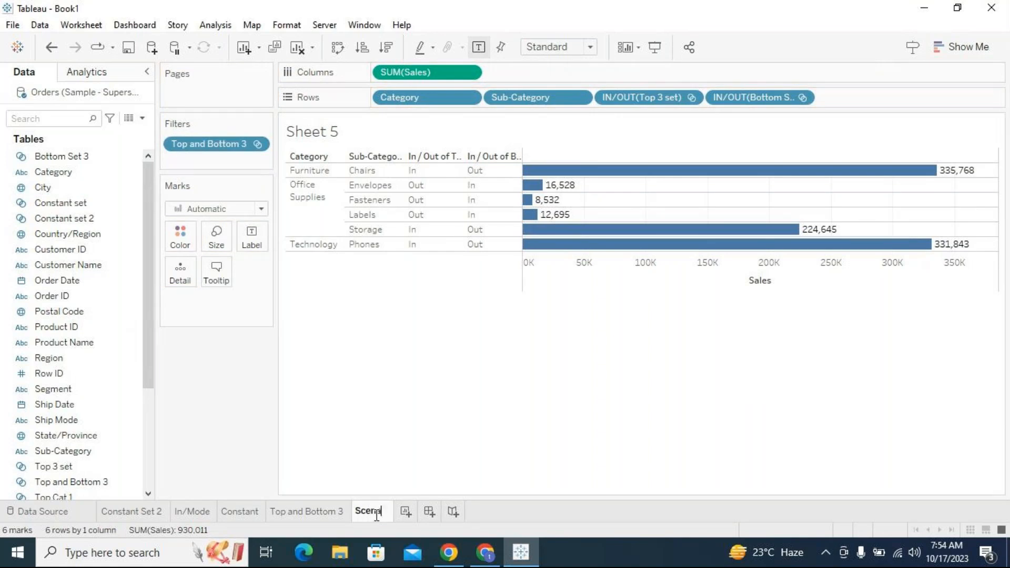
{"action": "type", "text": "rio -1"}
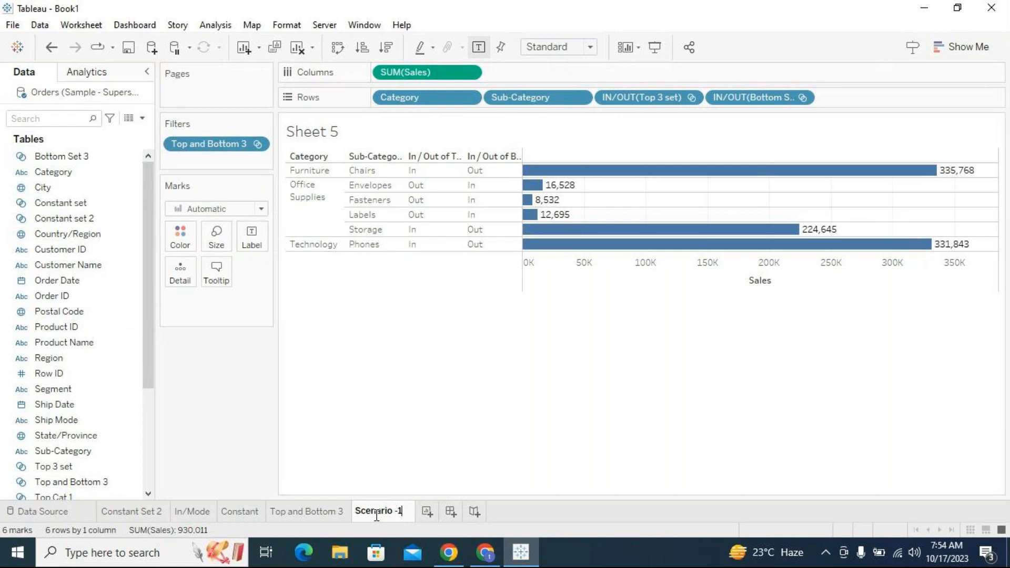
{"action": "left_click", "coordinate": [262, 444]}
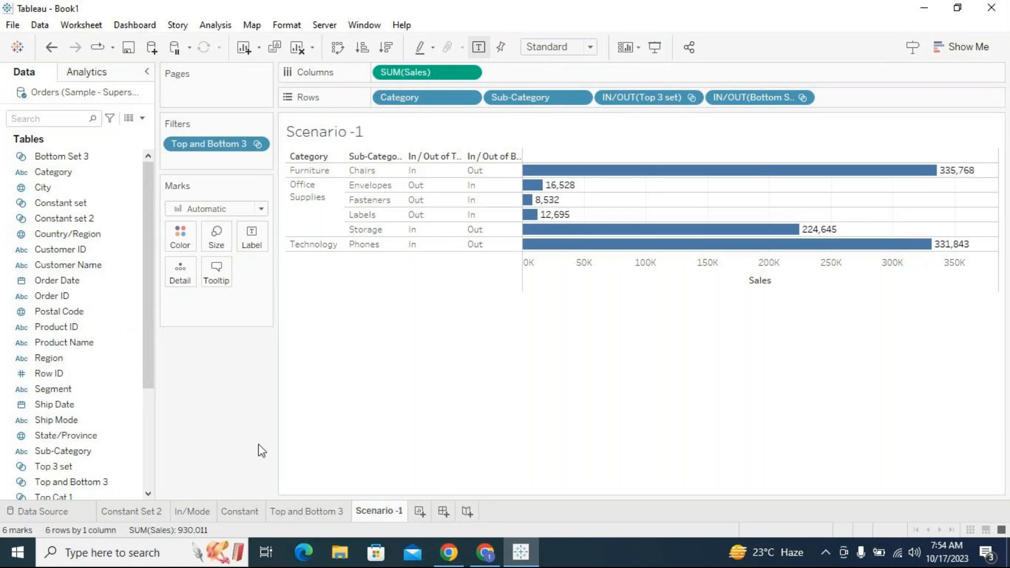